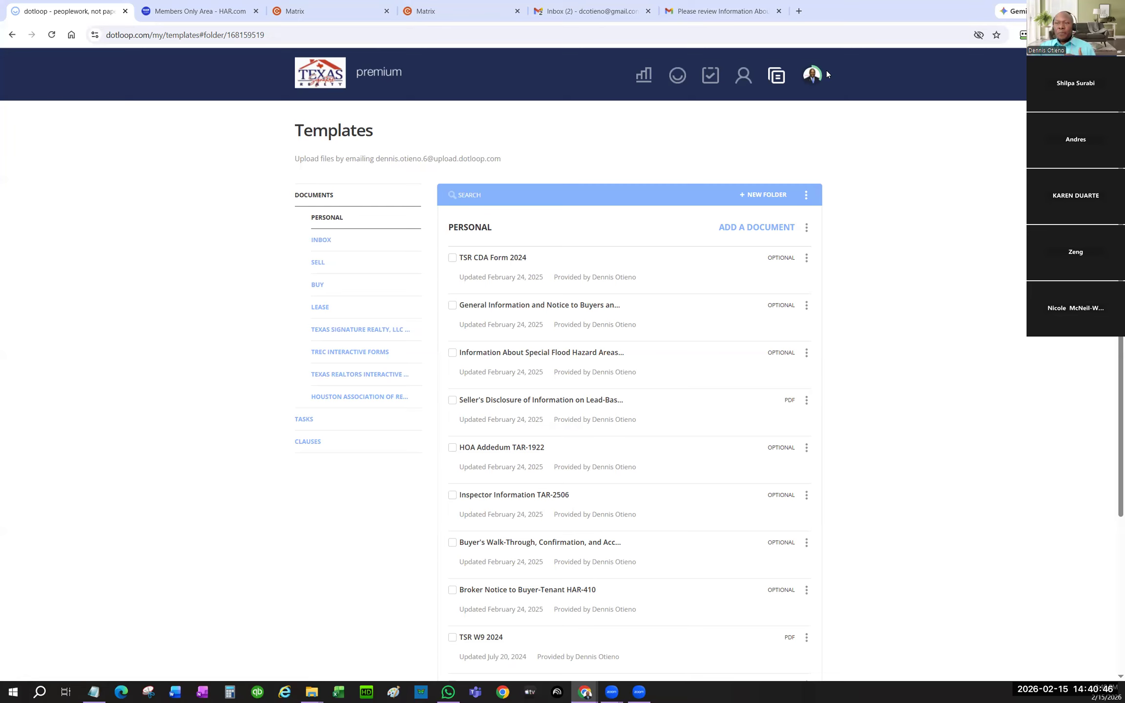
- Browse the SELL, BUY, LEASE, master, TREC and Texas Realtors folders, then open Houston Association templates
{"action": "left_click", "coordinate": [318, 262]}
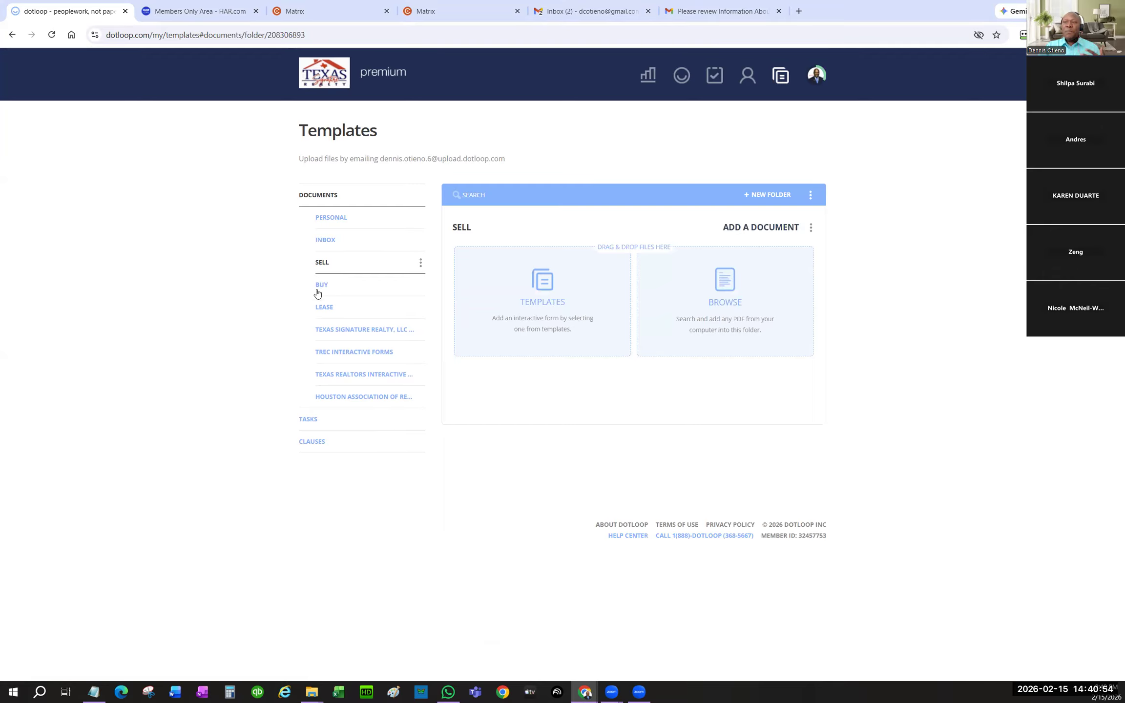
{"action": "left_click", "coordinate": [319, 286]}
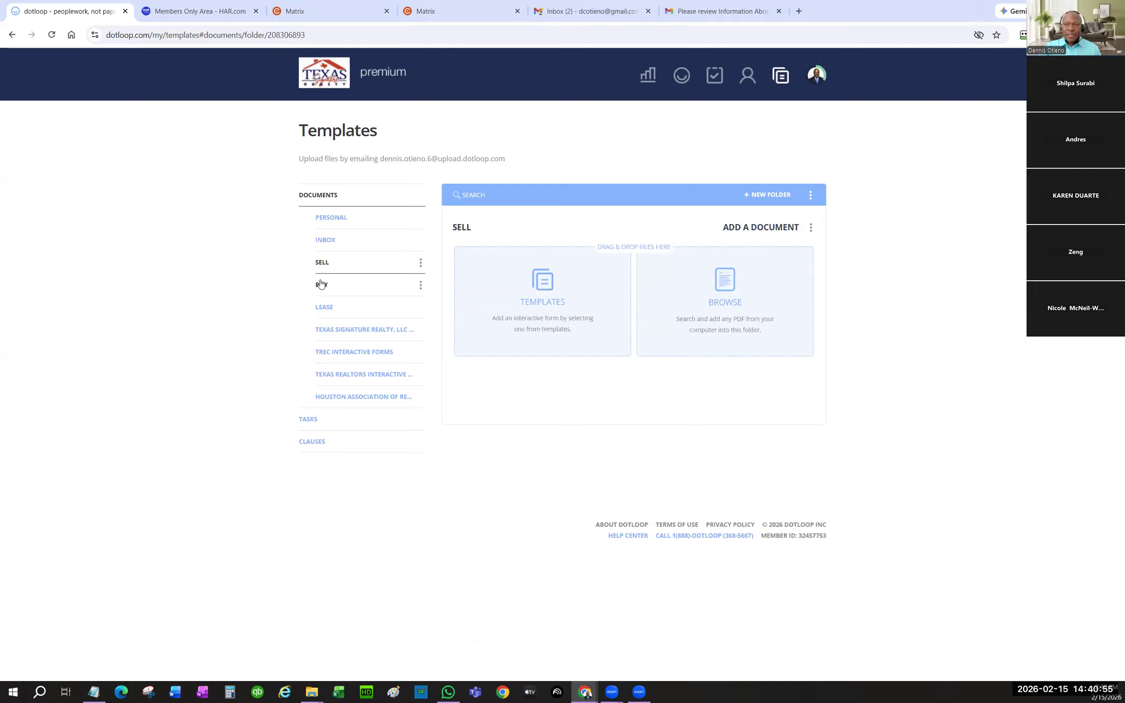
{"action": "left_click", "coordinate": [325, 309]}
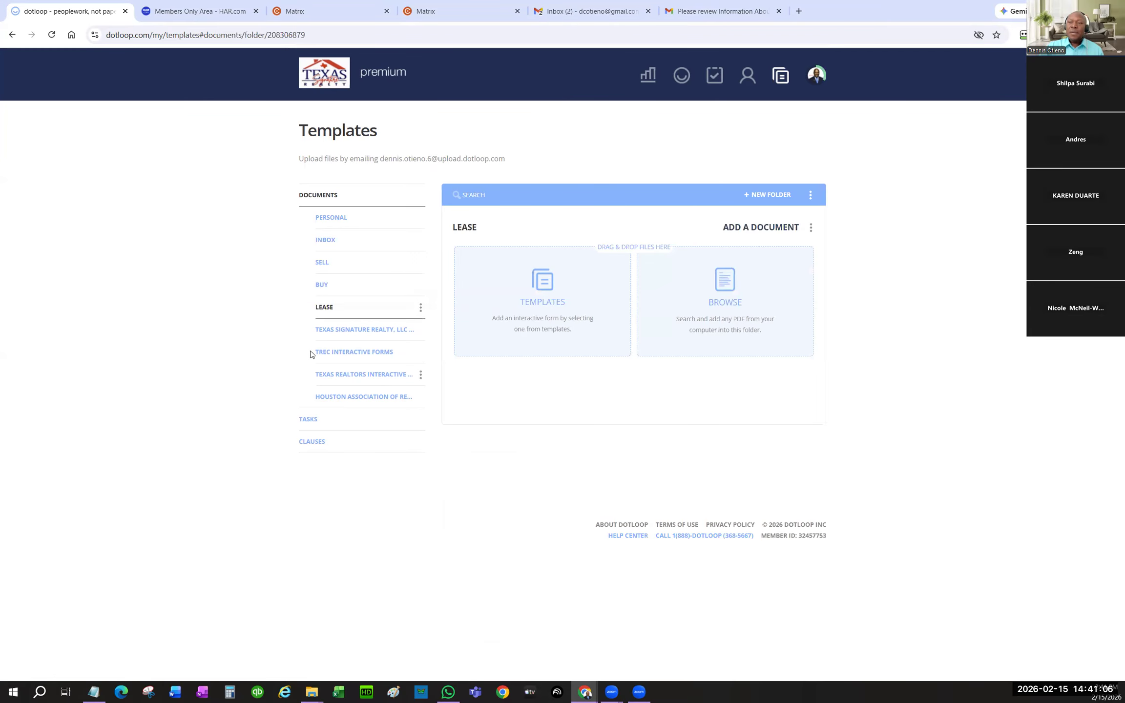
{"action": "left_click", "coordinate": [377, 335]}
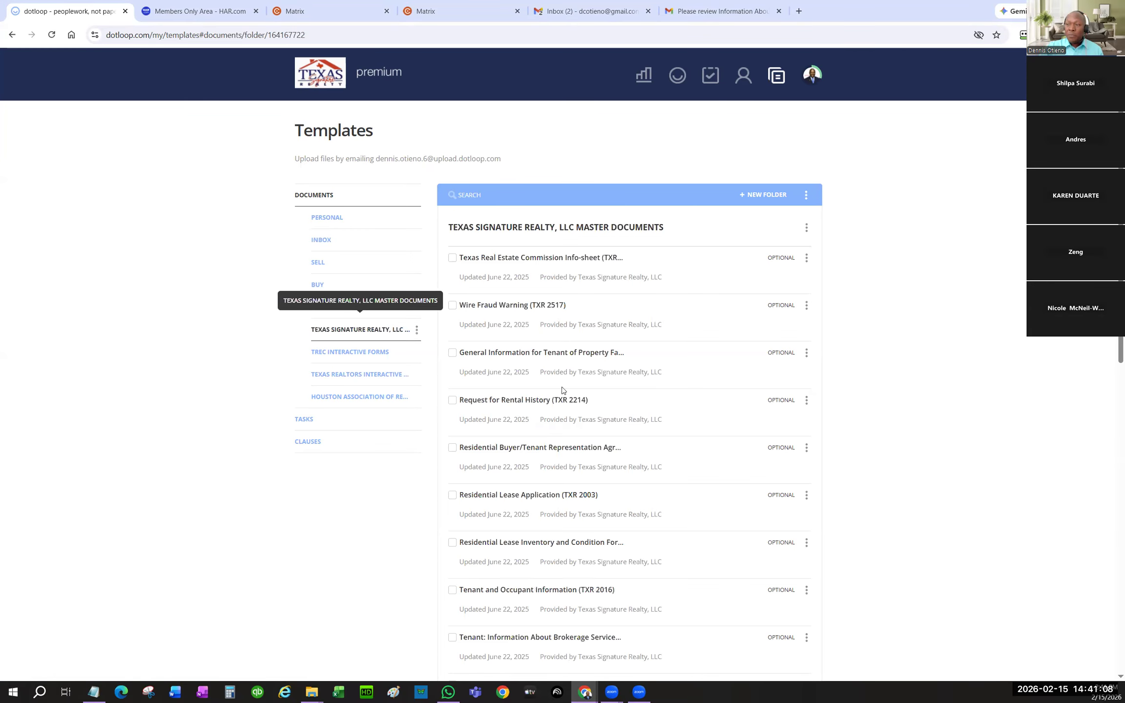
{"action": "left_click", "coordinate": [343, 353]}
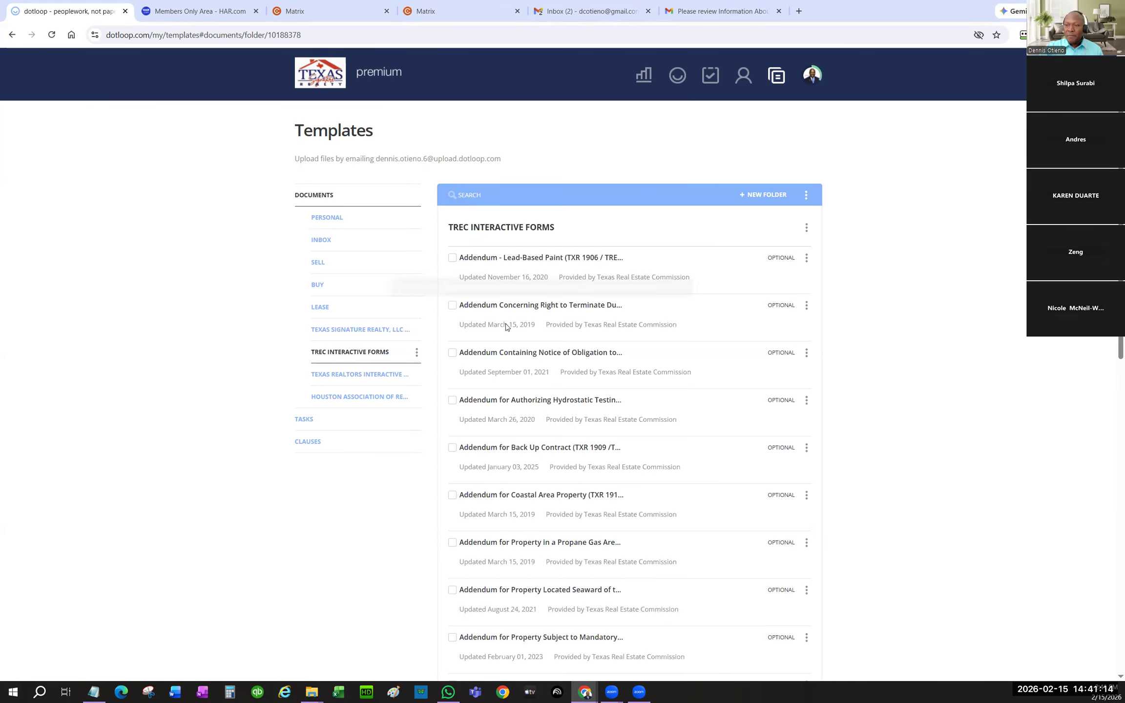
{"action": "left_click", "coordinate": [367, 380]}
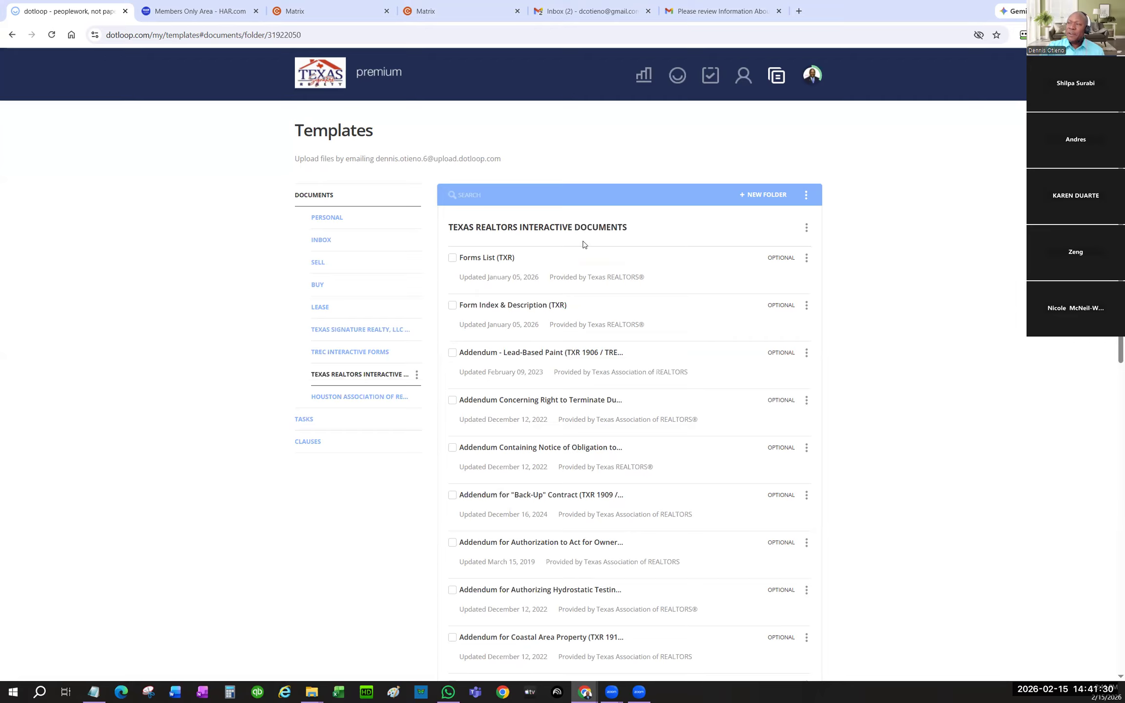
{"action": "left_click", "coordinate": [363, 397]}
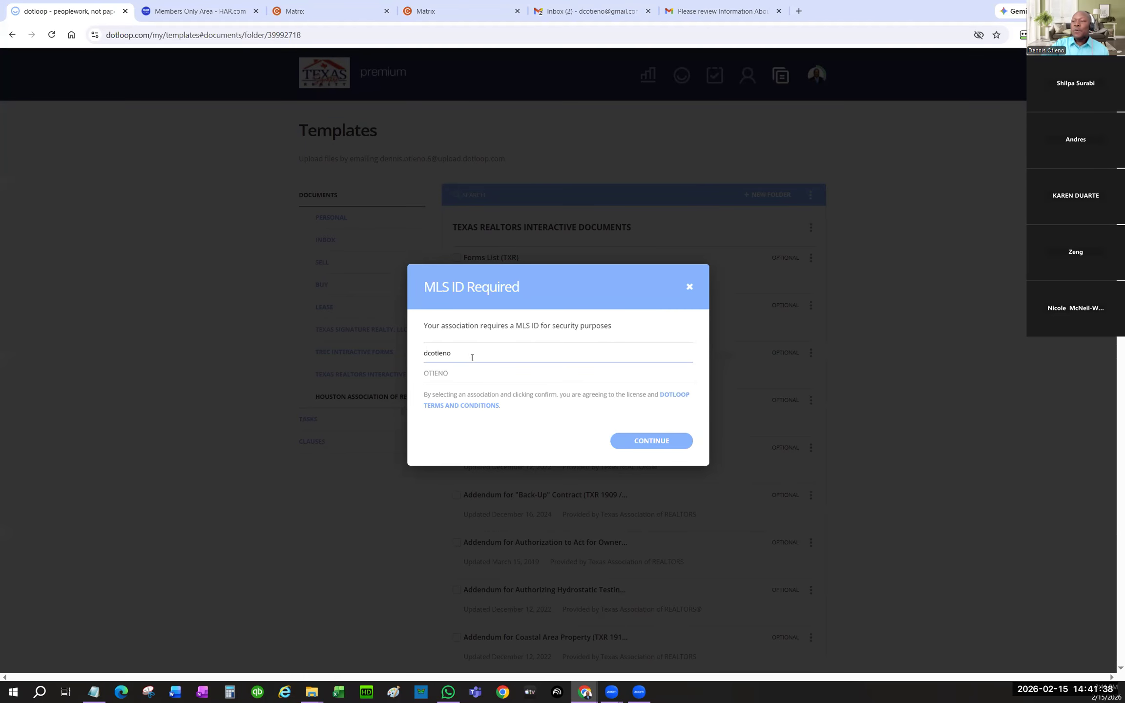
- Submit the MLS ID, accept the terms, and return to the Personal templates folder
{"action": "left_click", "coordinate": [662, 439]}
{"action": "left_click", "coordinate": [650, 400]}
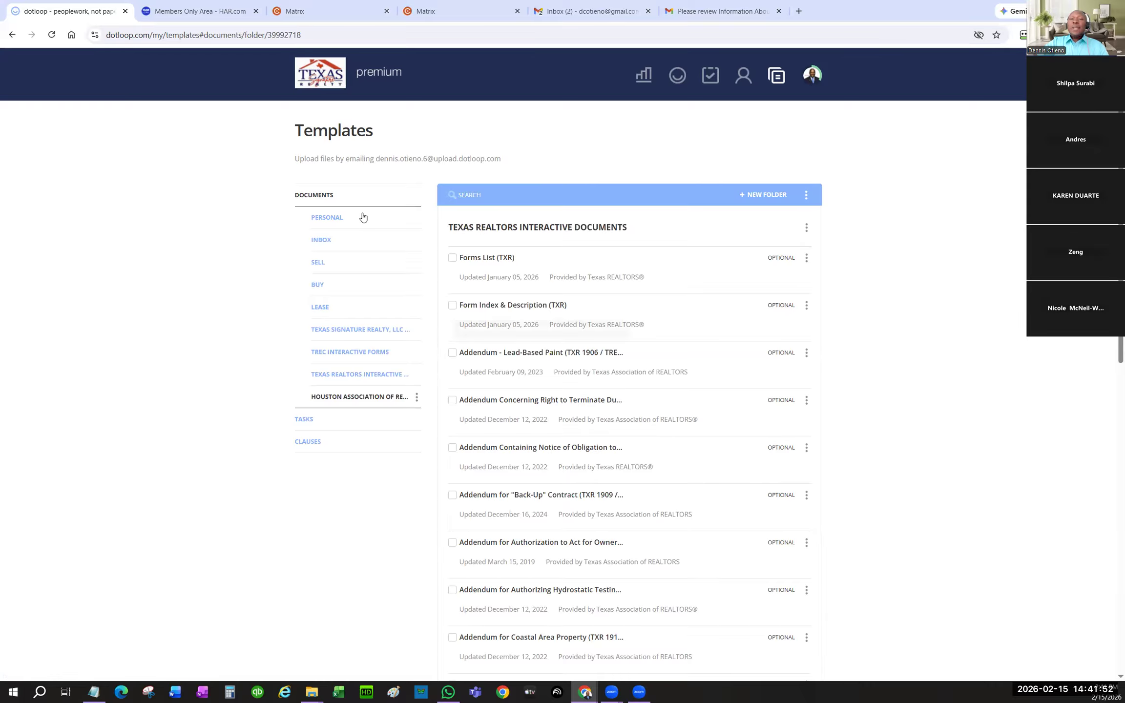
{"action": "left_click", "coordinate": [321, 219]}
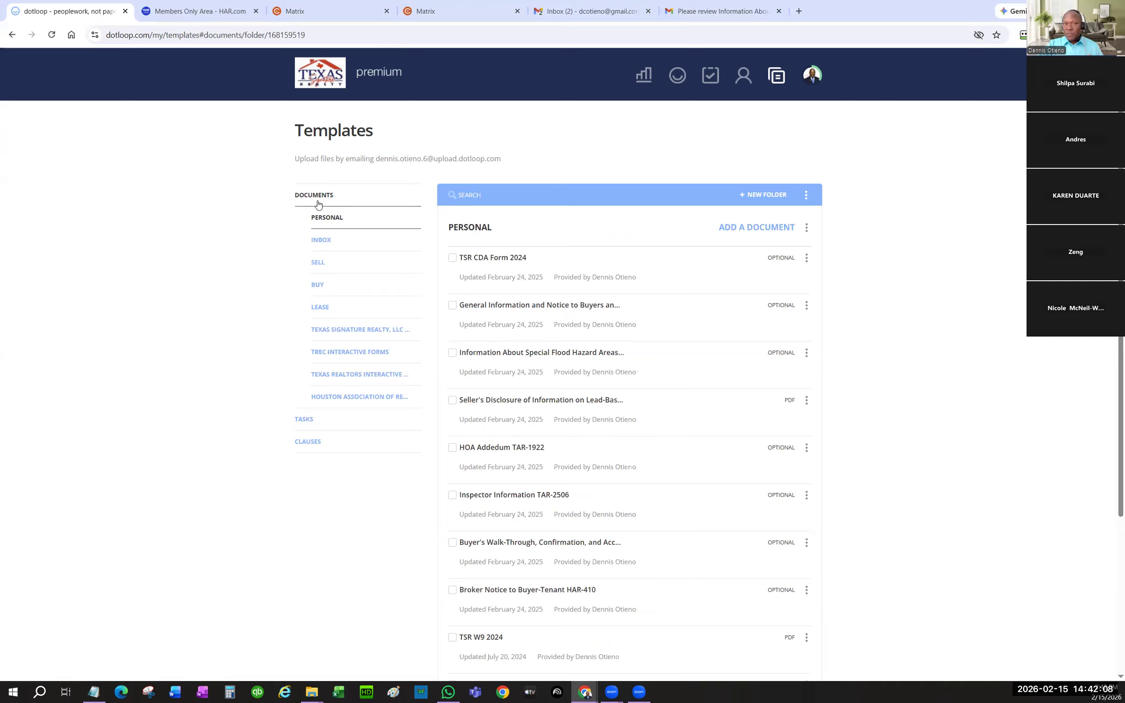
- Create a new template folder named 'LEASE-TEMP'
{"action": "left_click", "coordinate": [751, 194]}
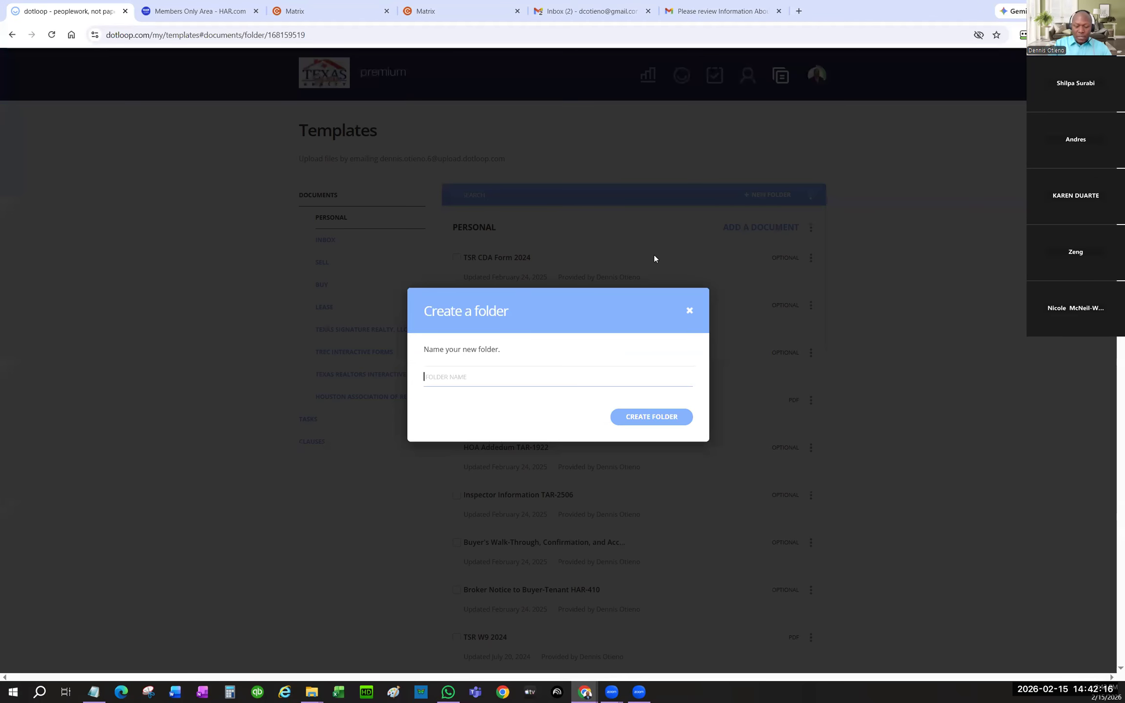
{"action": "type", "text": "LEAS"}
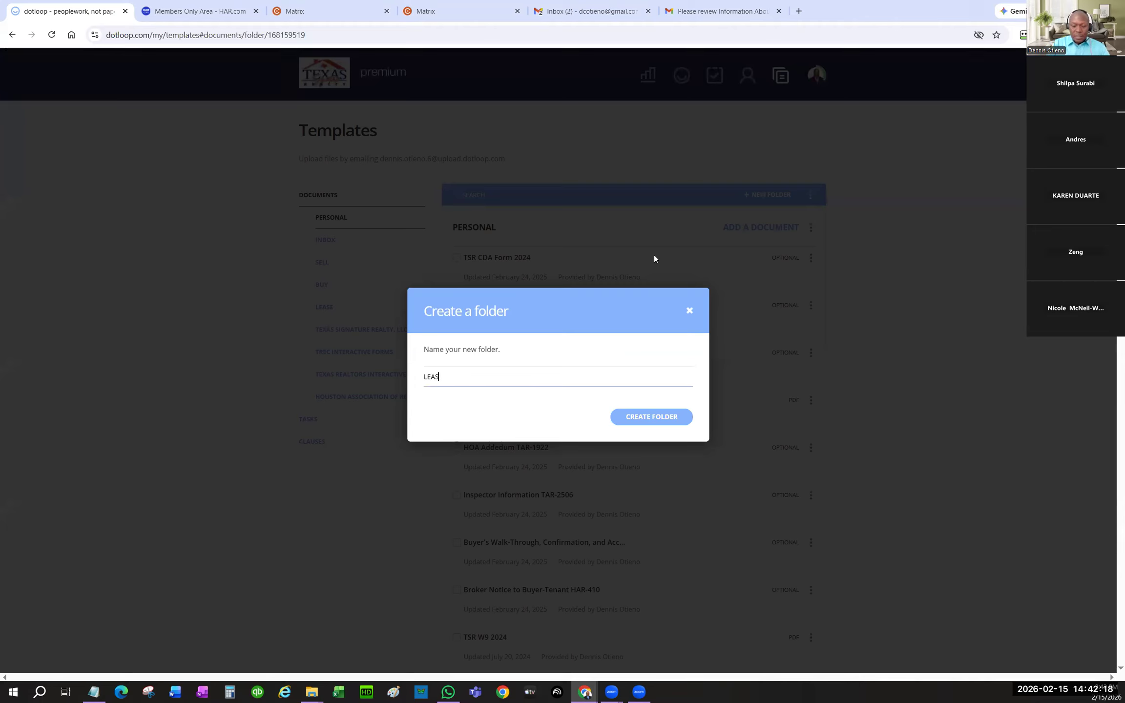
{"action": "type", "text": "E-TEMP"}
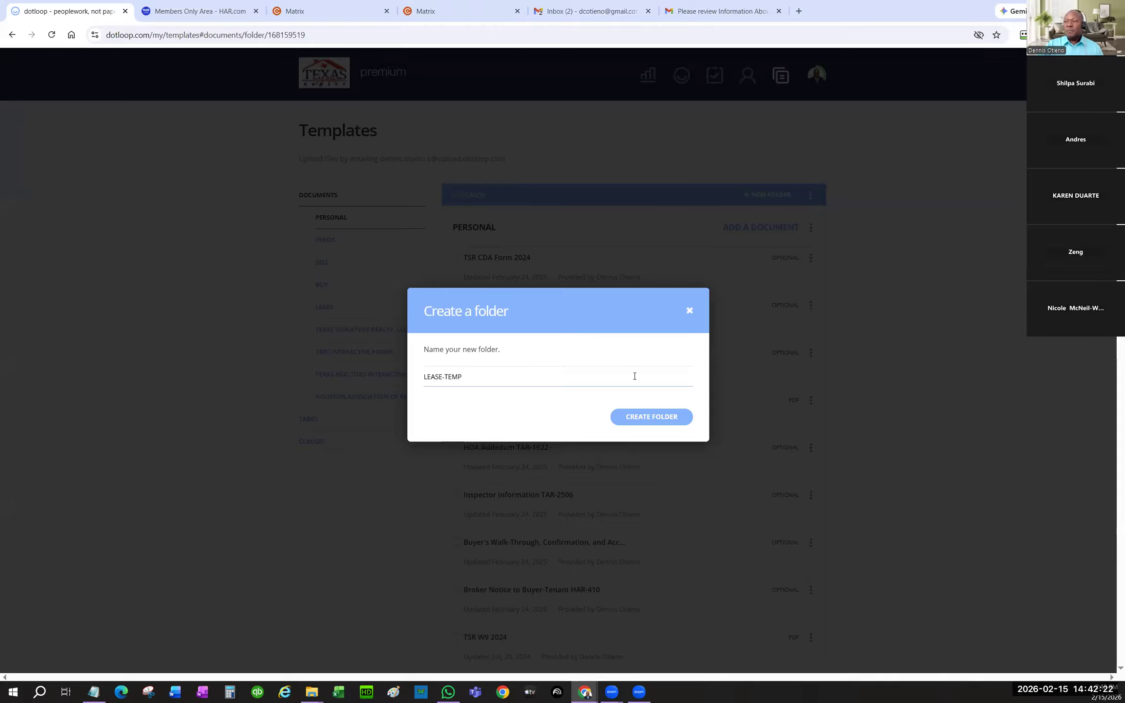
{"action": "left_click", "coordinate": [651, 419]}
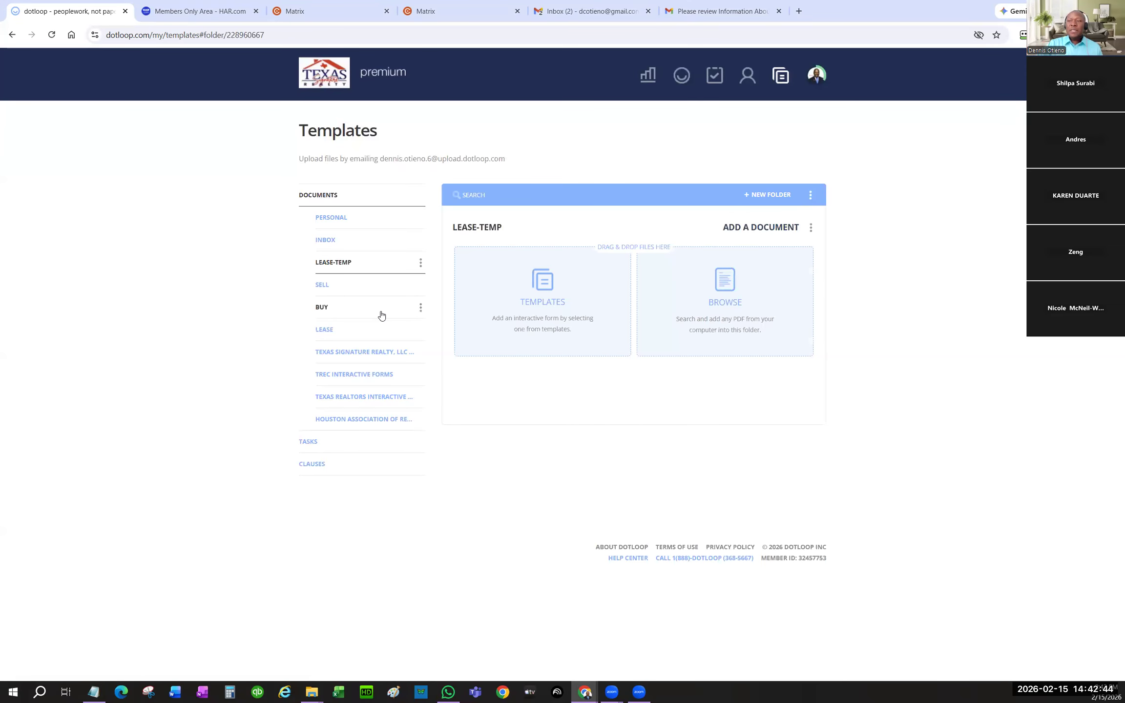
- Search TREC Interactive Forms for 'inforbrokerag' and select the Tenant brokerage services form
{"action": "left_click", "coordinate": [353, 374]}
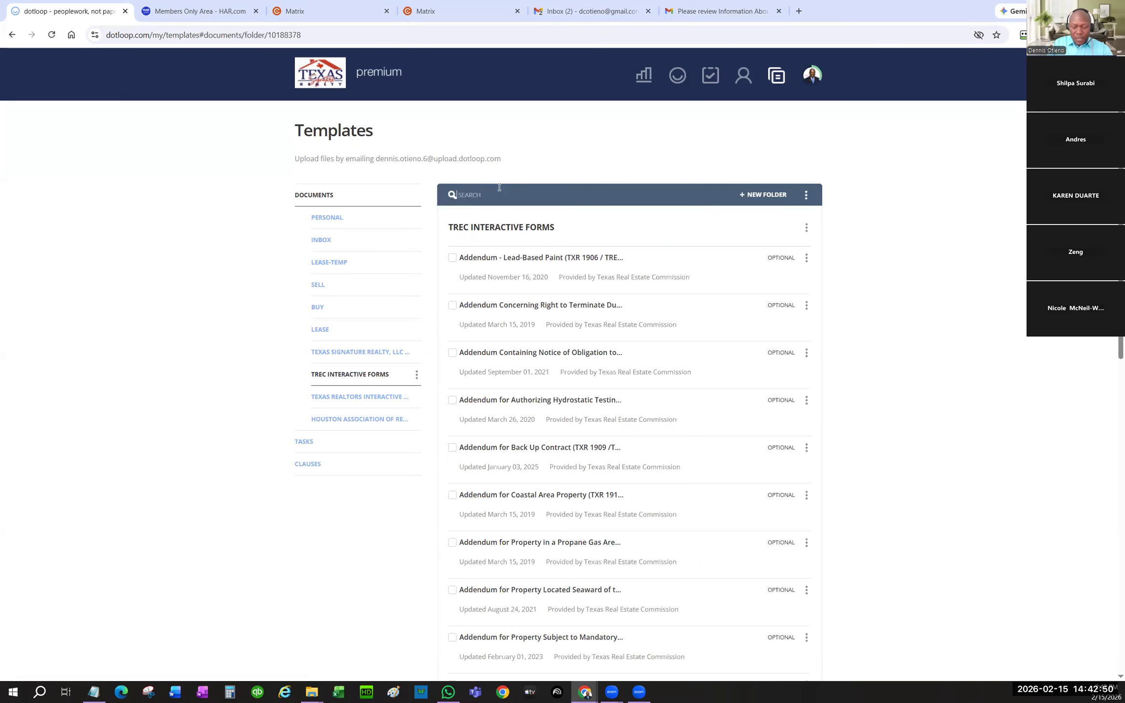
{"action": "type", "text": "infor"}
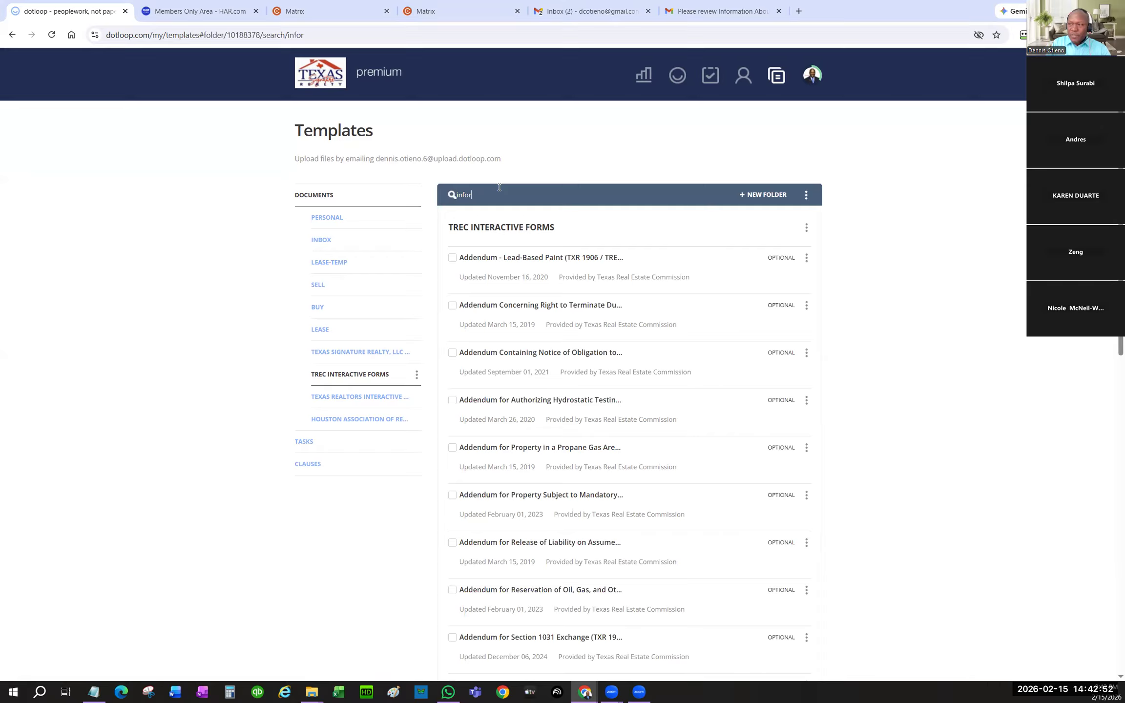
{"action": "type", "text": "b"}
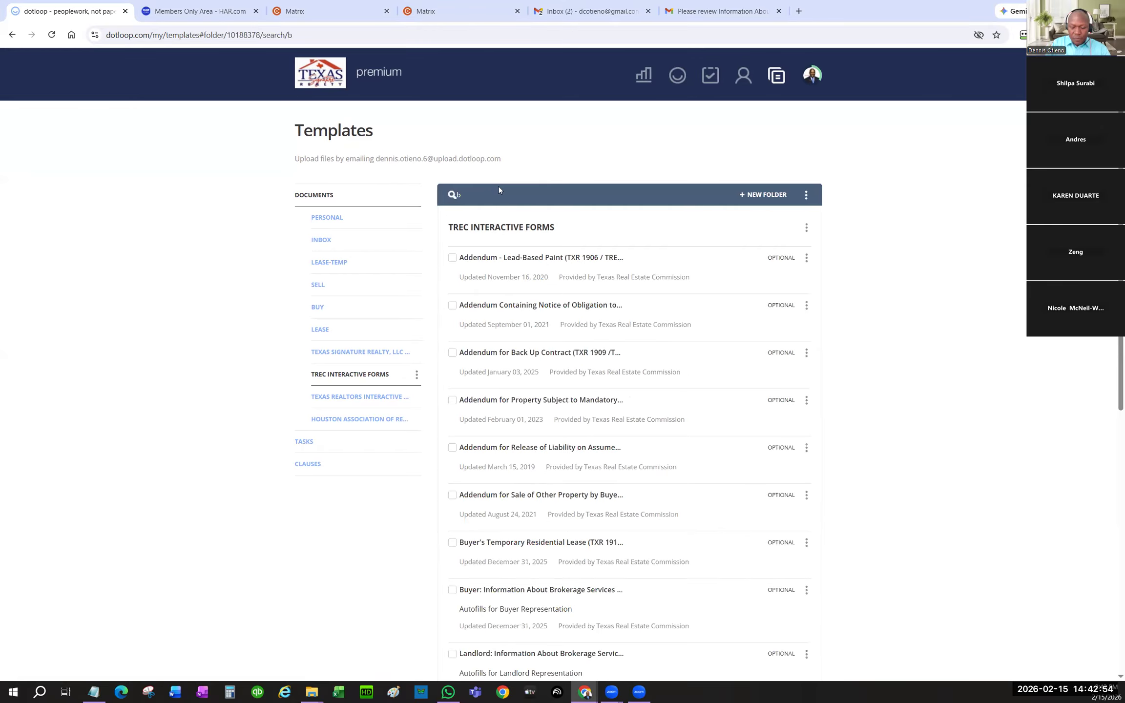
{"action": "type", "text": "rokerag"}
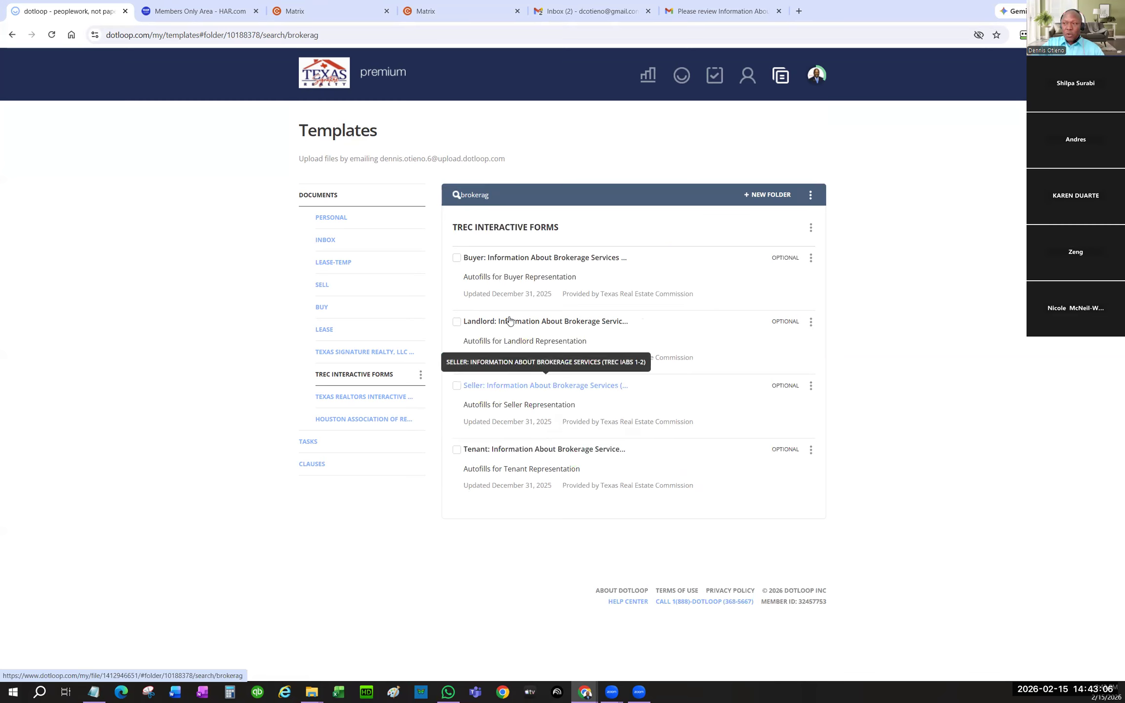
{"action": "left_click", "coordinate": [457, 450]}
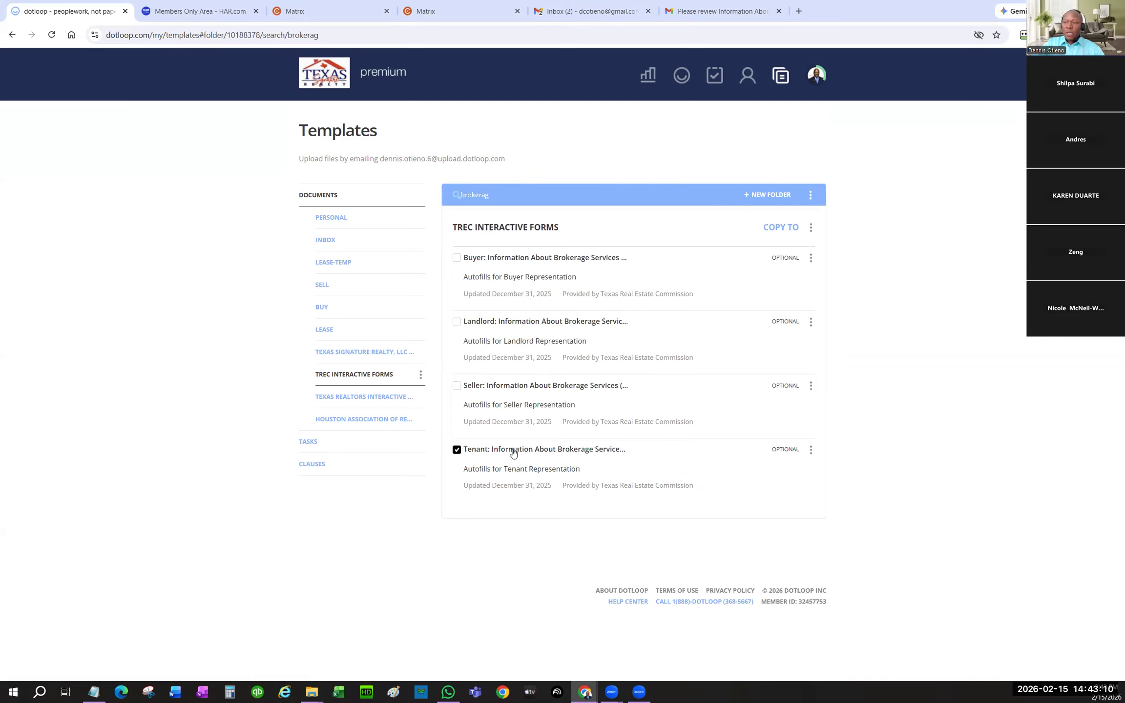
- Copy the selected form to the LEASE-TEMP template folder and confirm the import
{"action": "left_click", "coordinate": [811, 450]}
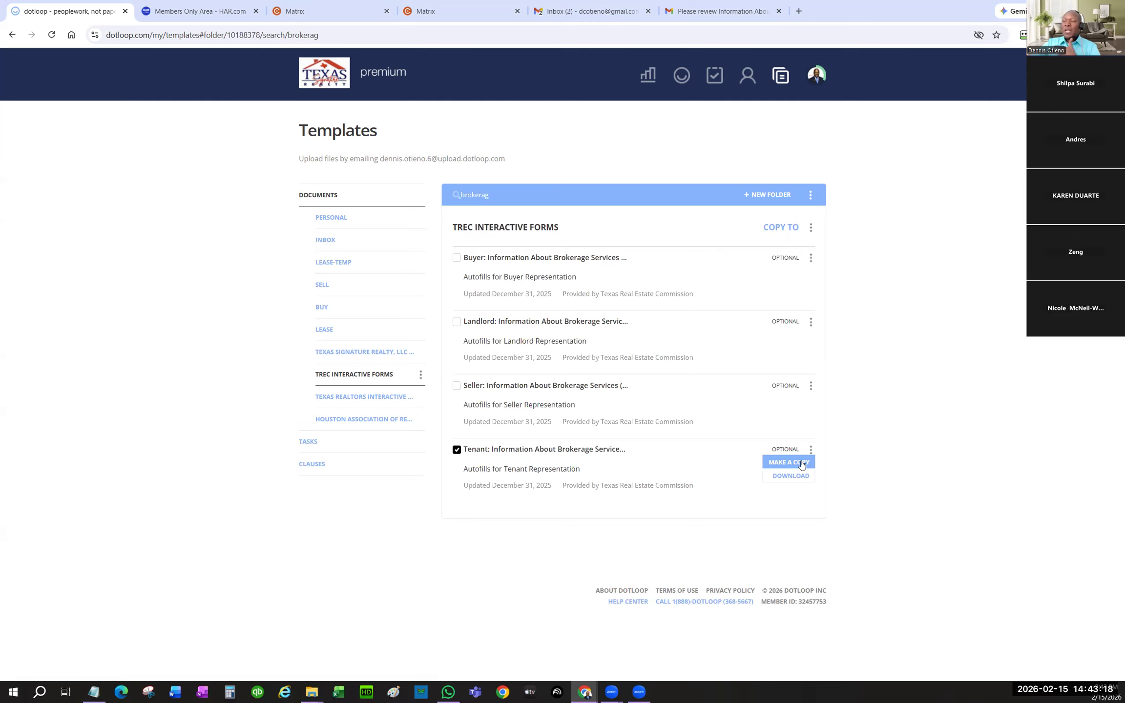
{"action": "left_click", "coordinate": [801, 461]}
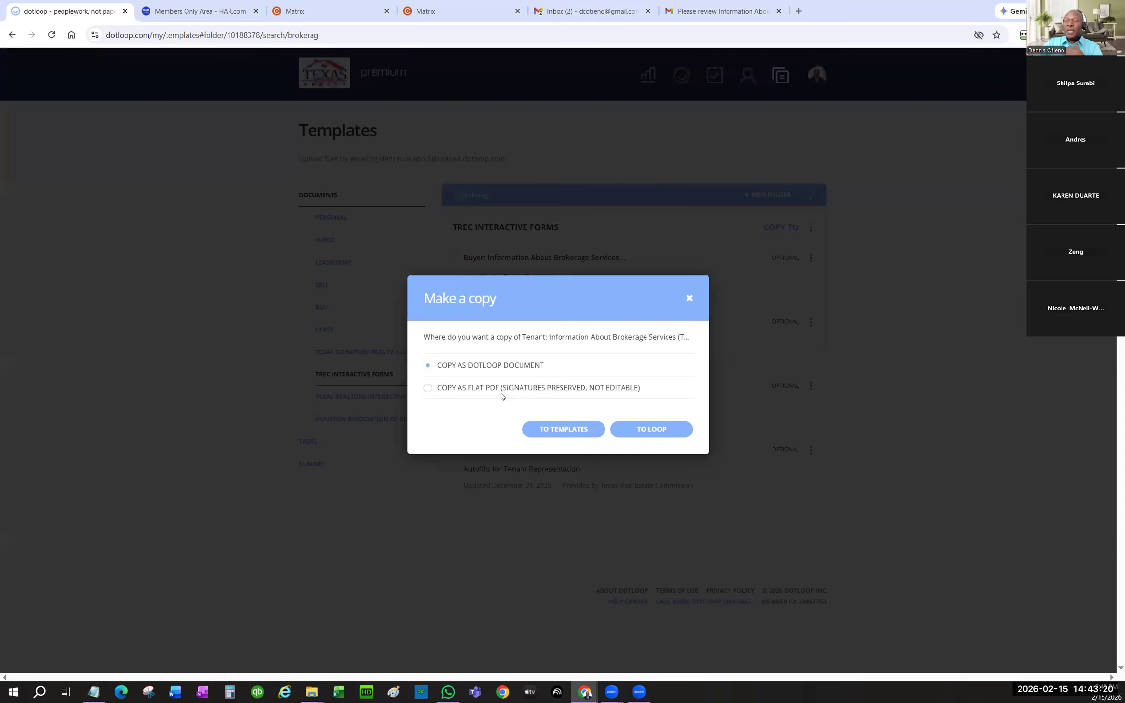
{"action": "left_click", "coordinate": [560, 430]}
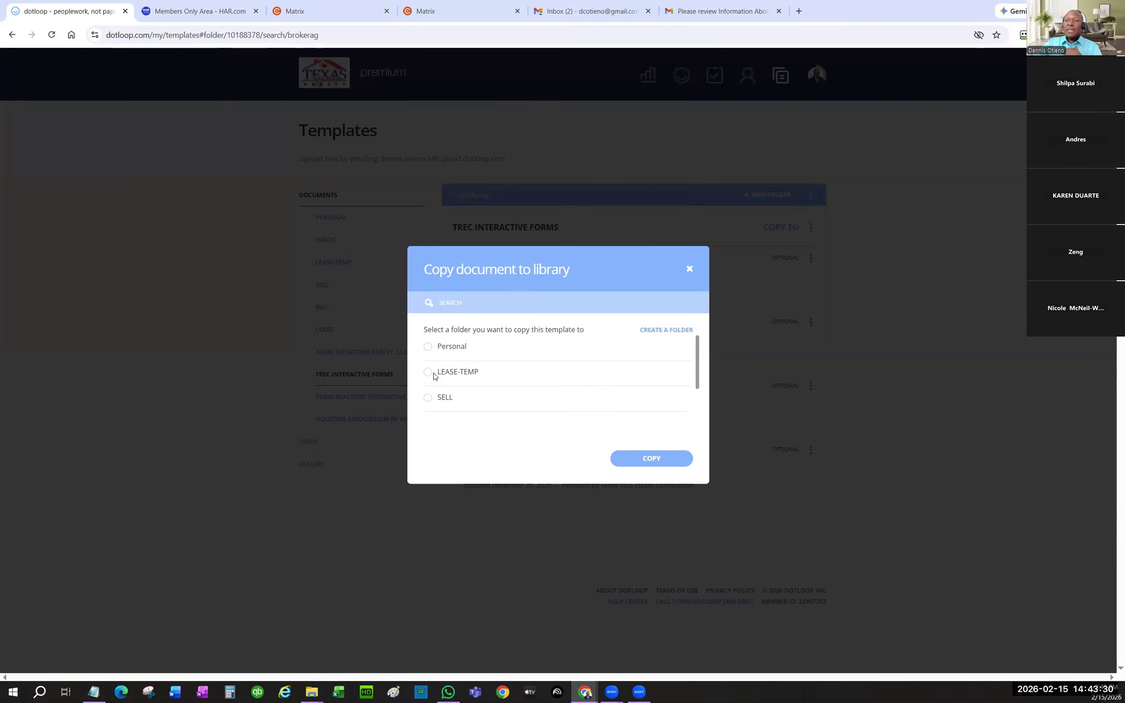
{"action": "left_click", "coordinate": [473, 372]}
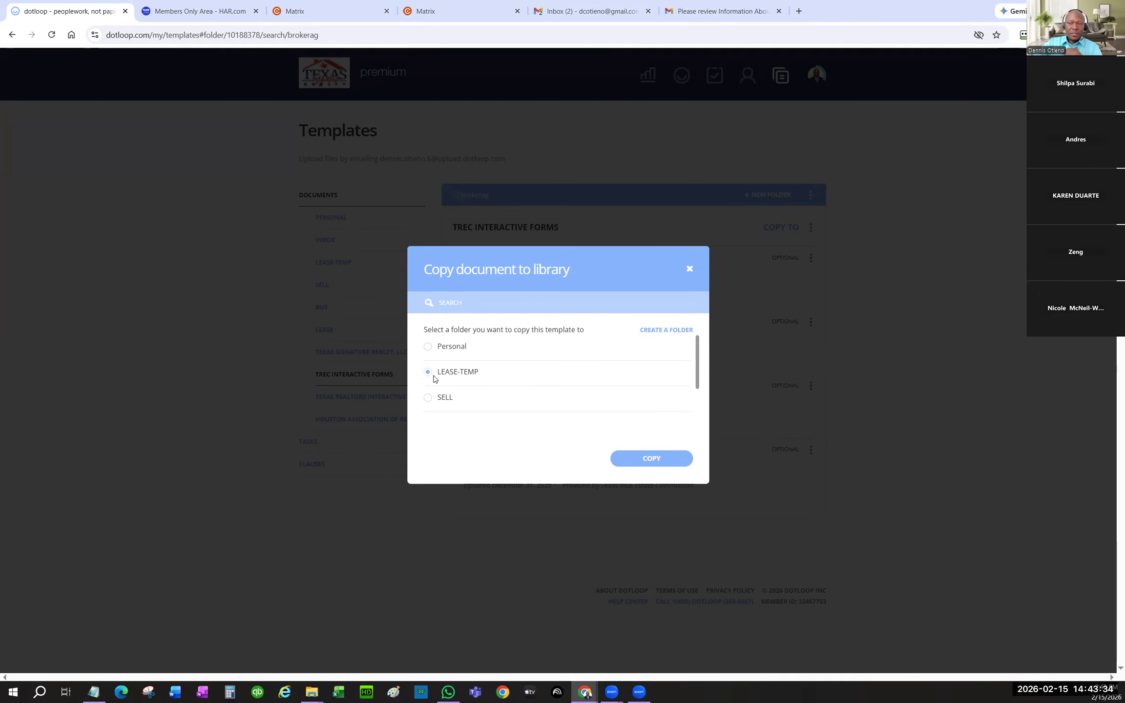
{"action": "left_click", "coordinate": [655, 458]}
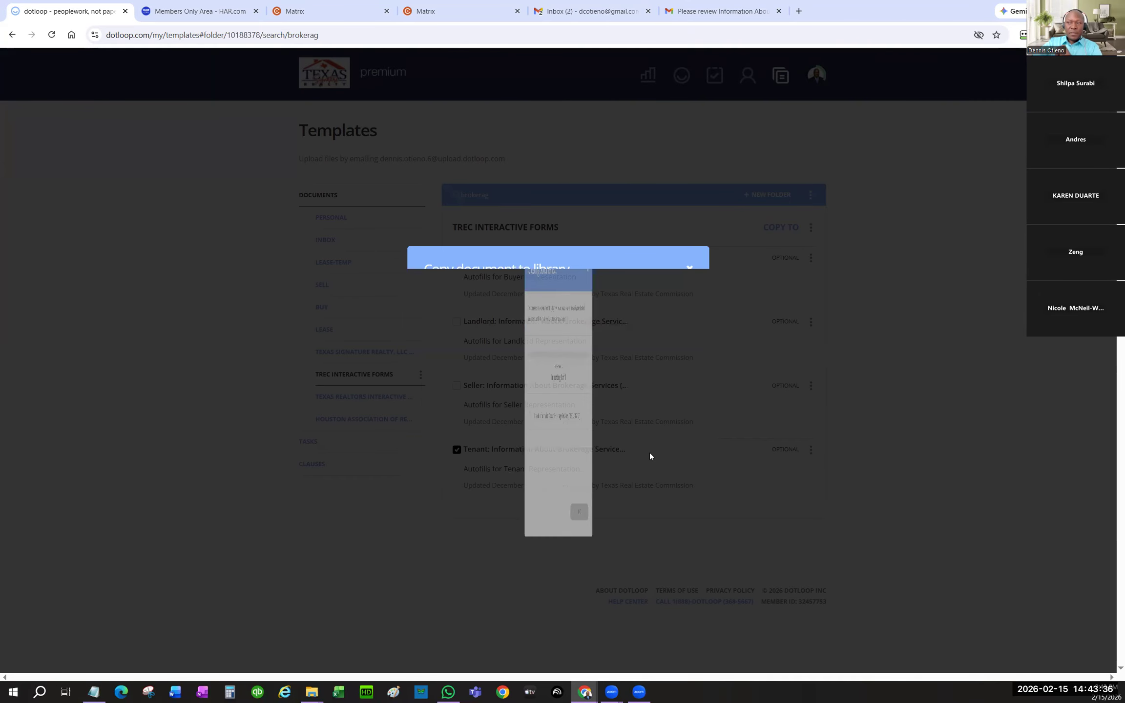
{"action": "left_click", "coordinate": [656, 511]}
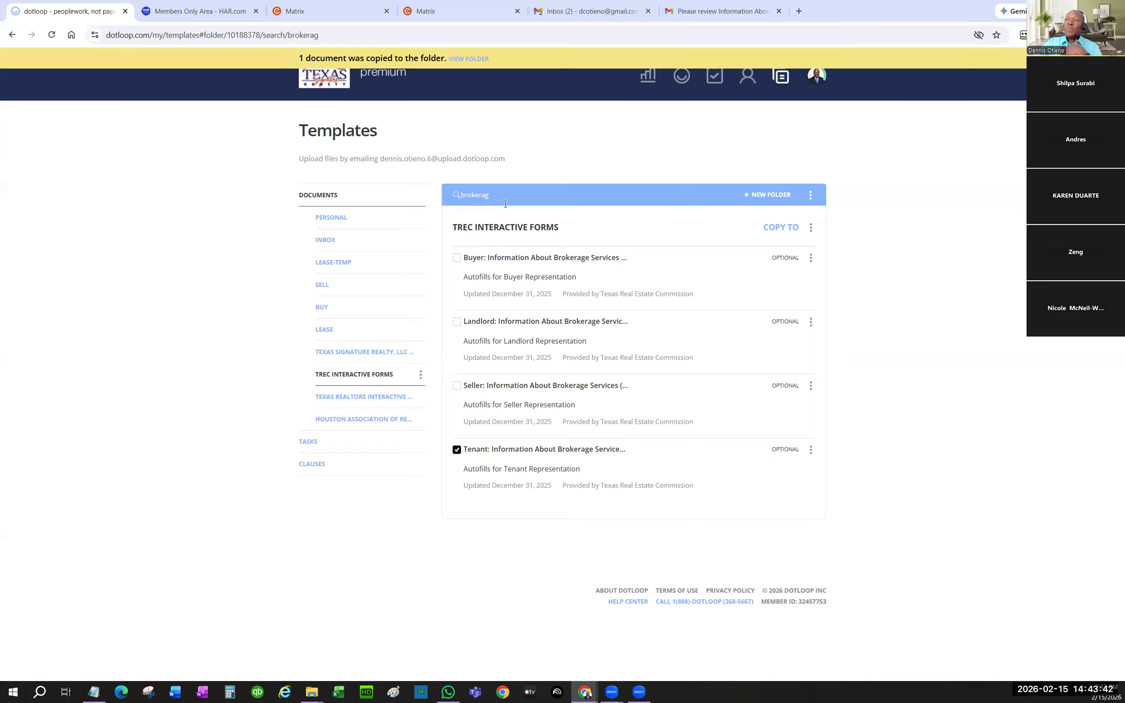
{"action": "left_click", "coordinate": [454, 191]}
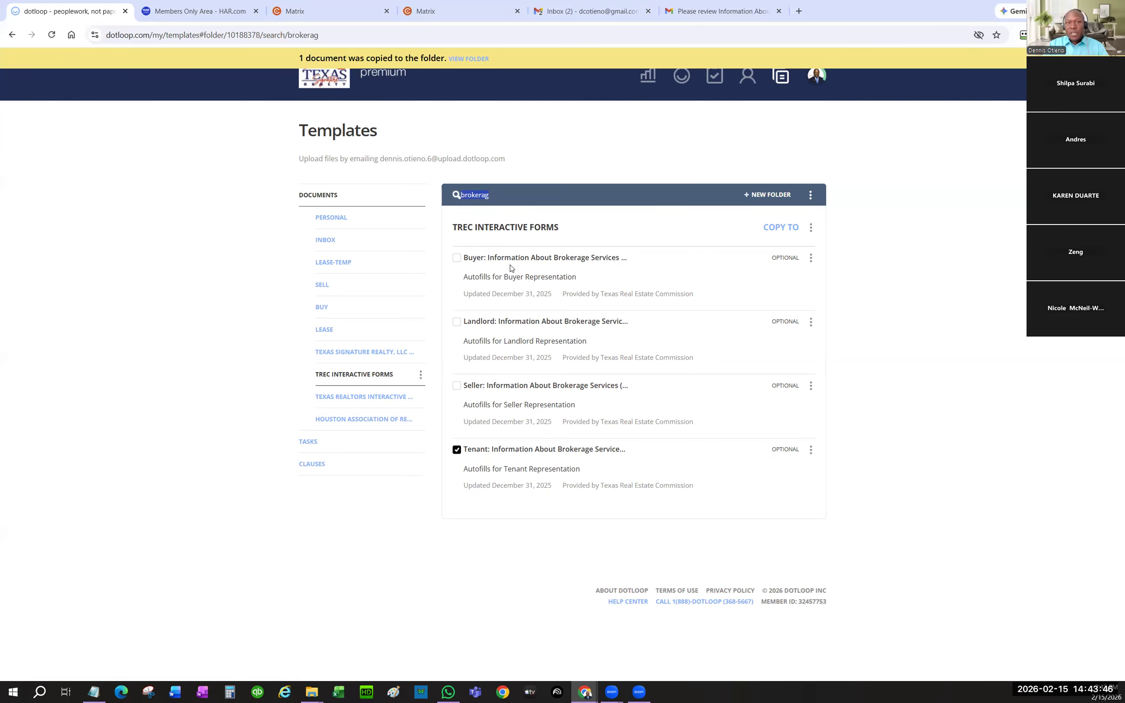
- Search the Texas Realtors Interactive Documents for 'lease', then narrow the search to 'appli'
{"action": "type", "text": "lease"}
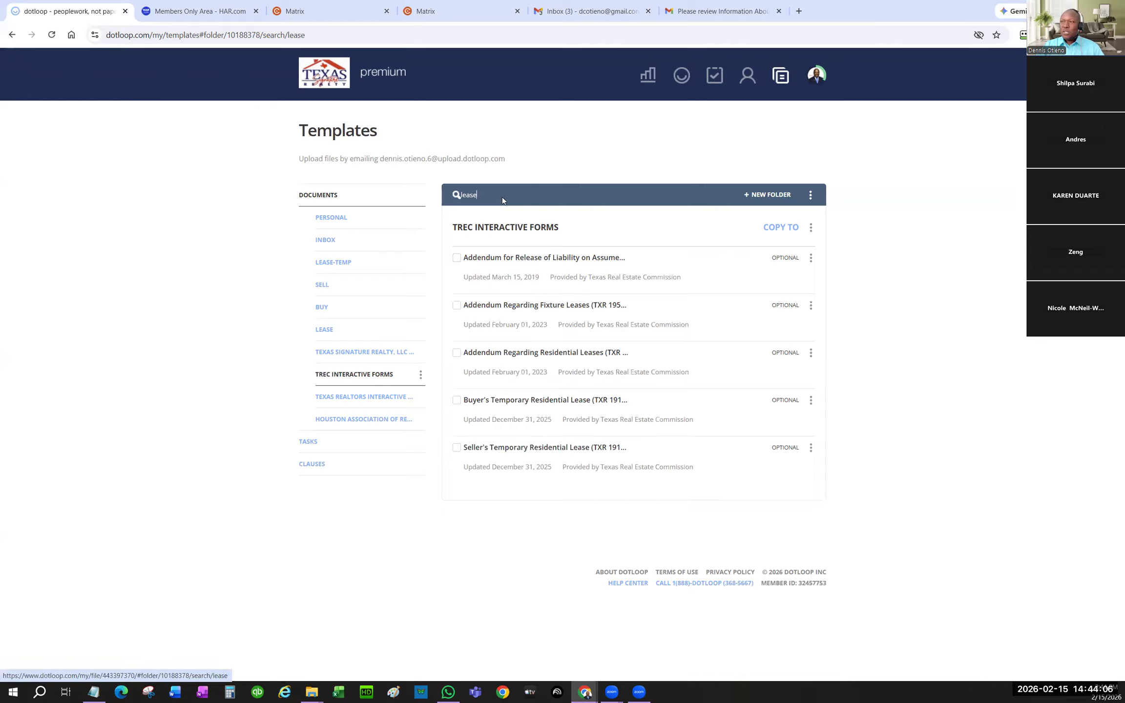
{"action": "key", "text": "BackSpace"}
{"action": "key", "text": "BackSpace"}
{"action": "key", "text": "BackSpace"}
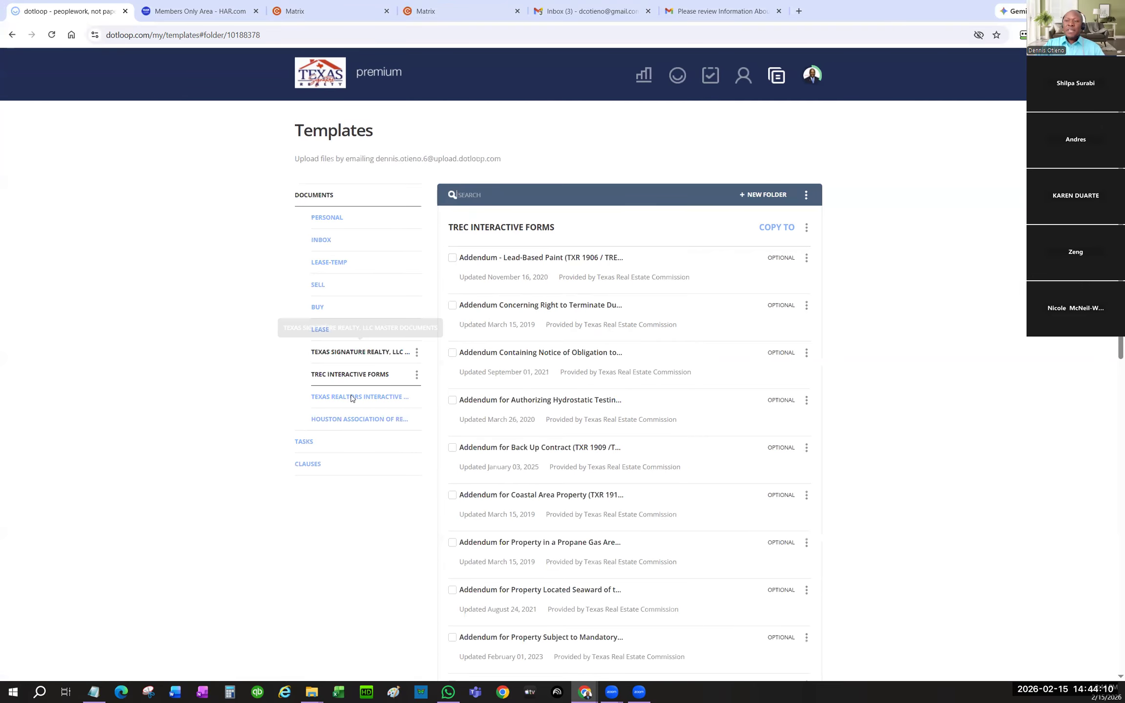
{"action": "left_click", "coordinate": [342, 399]}
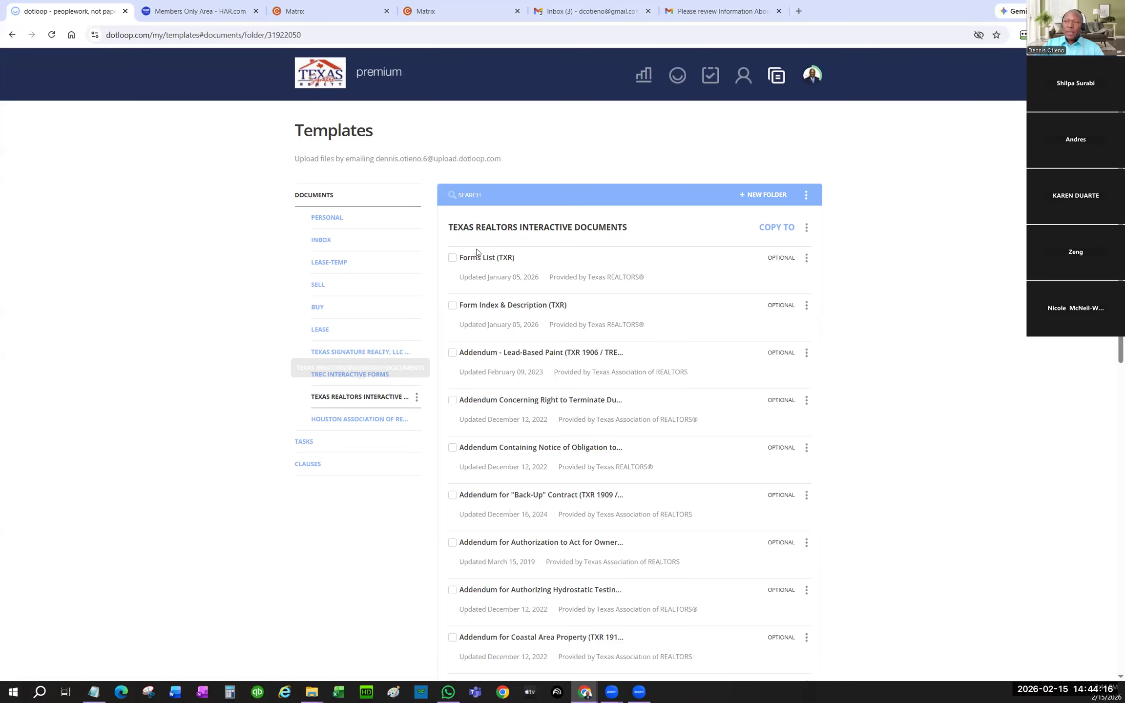
{"action": "left_click", "coordinate": [485, 198]}
{"action": "type", "text": "lease"}
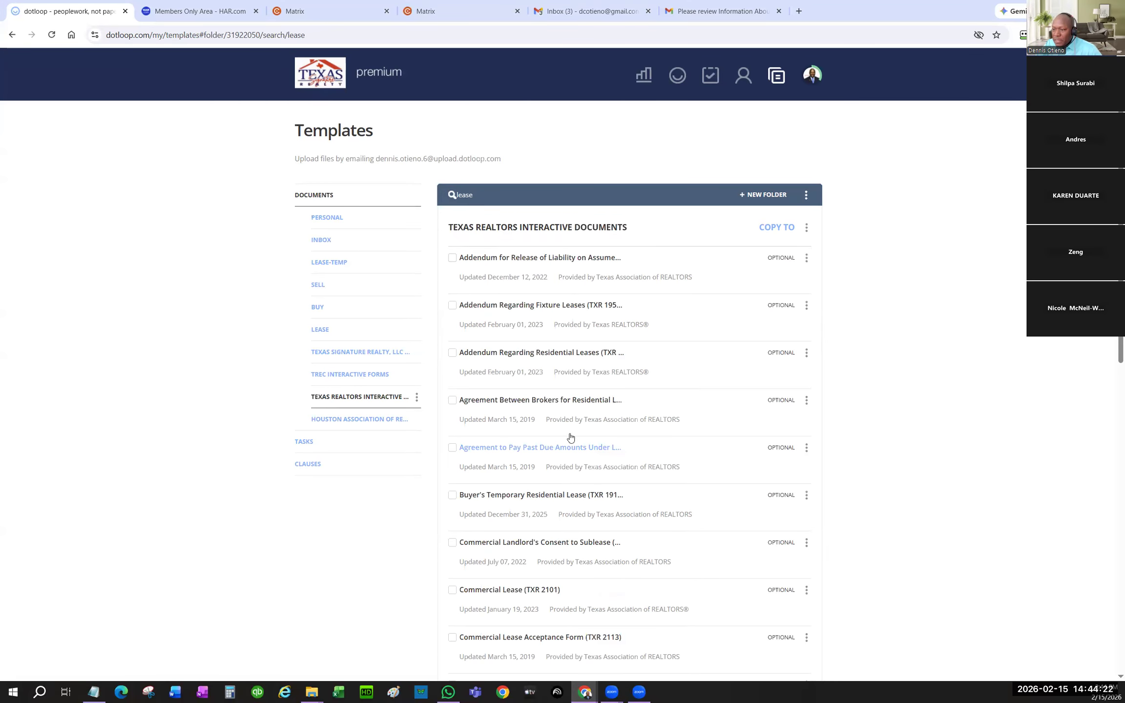
{"action": "scroll", "coordinate": [574, 420], "scroll_direction": "down", "scroll_amount": 4}
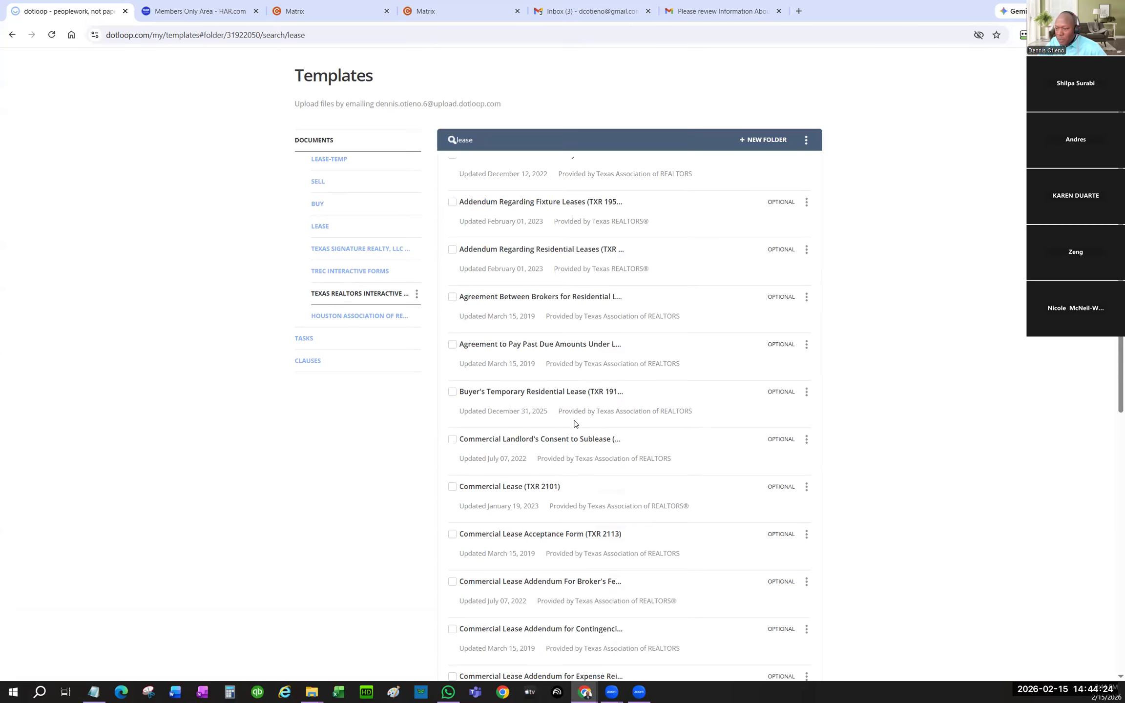
{"action": "scroll", "coordinate": [574, 424], "scroll_direction": "down", "scroll_amount": 6}
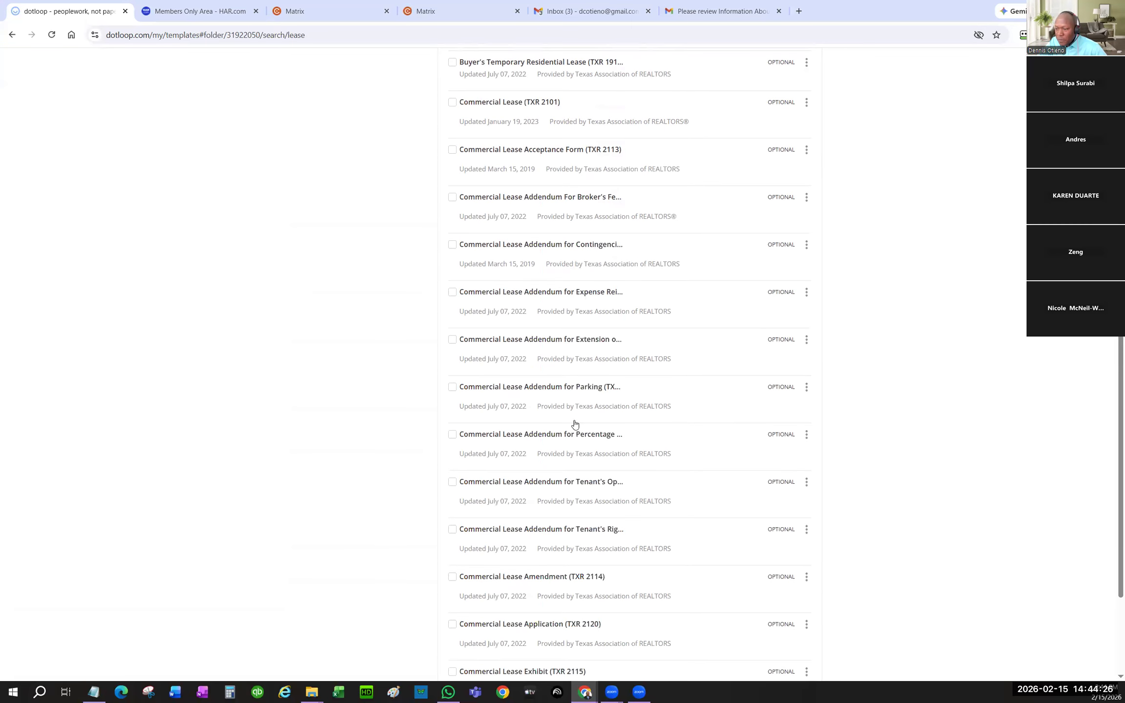
{"action": "scroll", "coordinate": [575, 424], "scroll_direction": "down", "scroll_amount": 10}
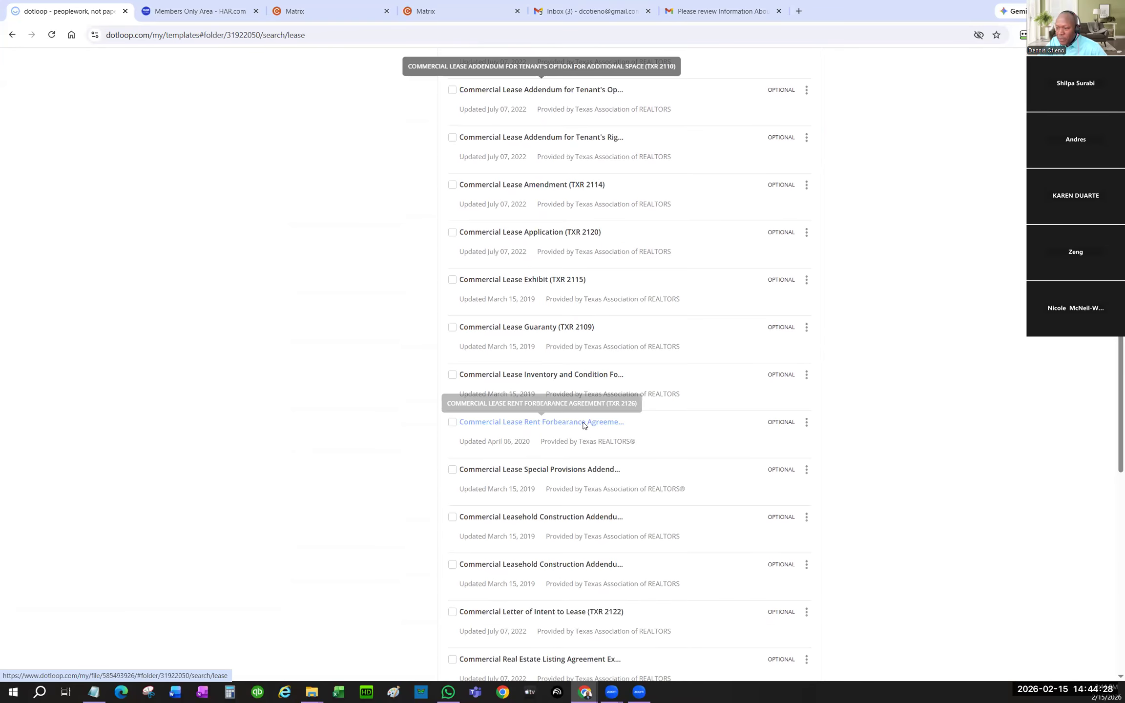
{"action": "scroll", "coordinate": [567, 406], "scroll_direction": "up", "scroll_amount": 20}
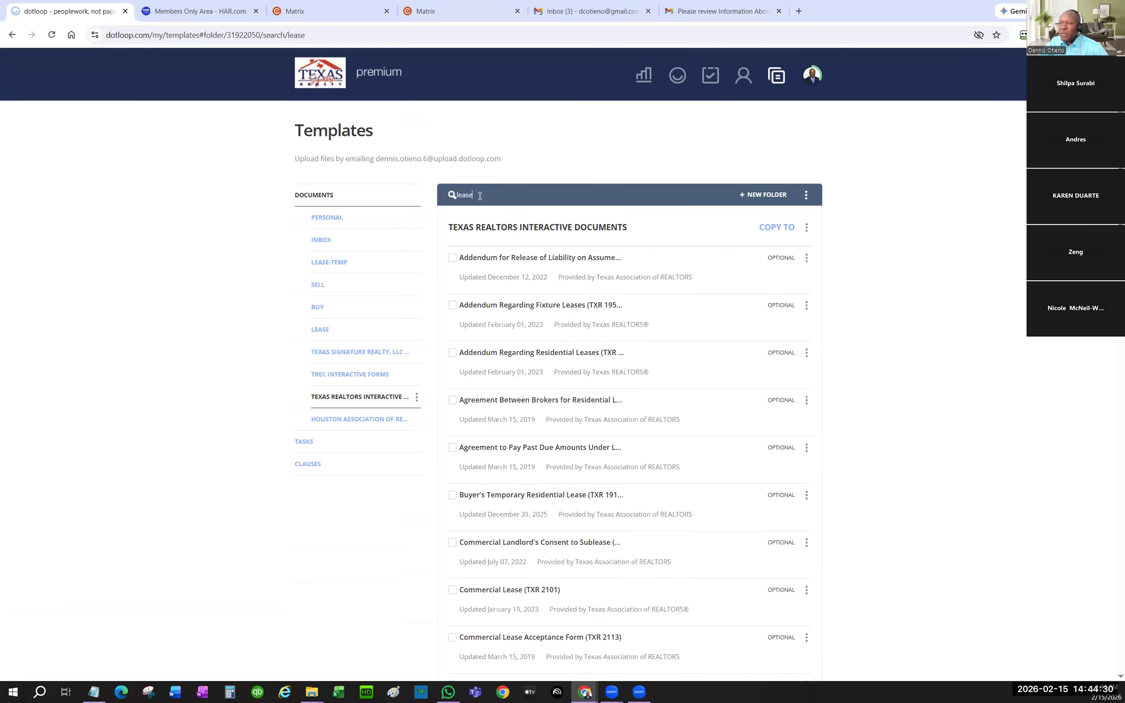
{"action": "key", "text": "BackSpace"}
{"action": "key", "text": "BackSpace"}
{"action": "key", "text": "BackSpace"}
{"action": "key", "text": "BackSpace"}
{"action": "key", "text": "BackSpace"}
{"action": "type", "text": "a"}
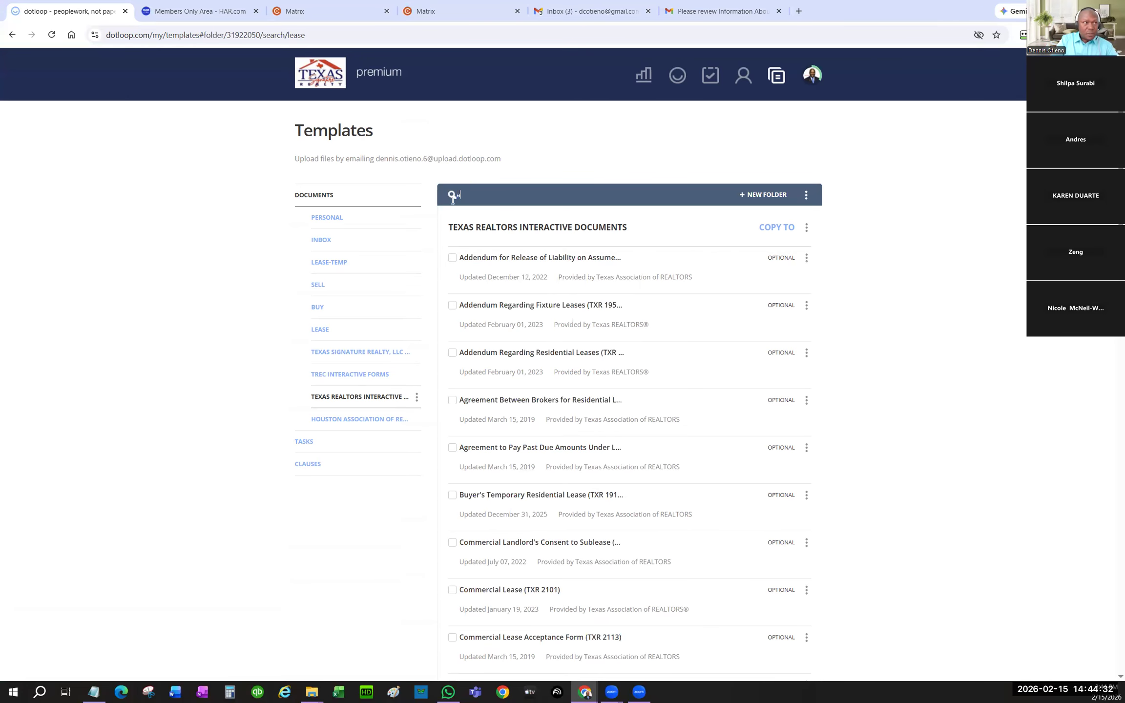
{"action": "type", "text": "pplic"}
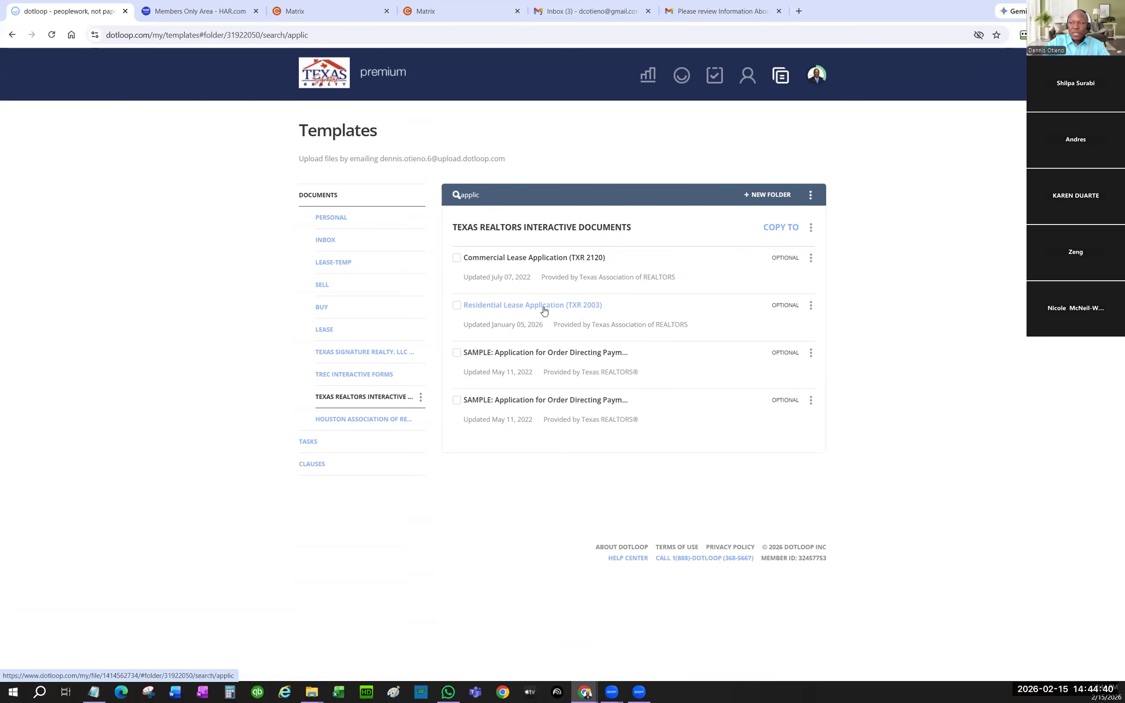
- Copy the Residential Lease Application (TXR 2003) to LEASE-TEMP and confirm the import
{"action": "left_click", "coordinate": [457, 305]}
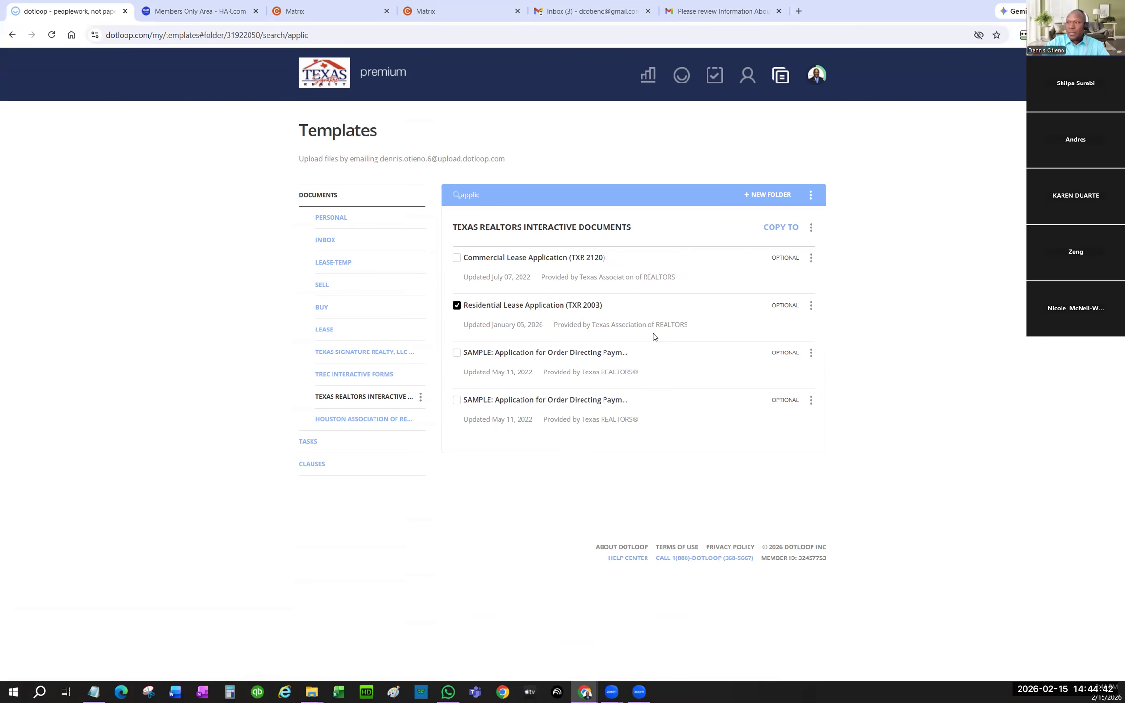
{"action": "left_click", "coordinate": [810, 305]}
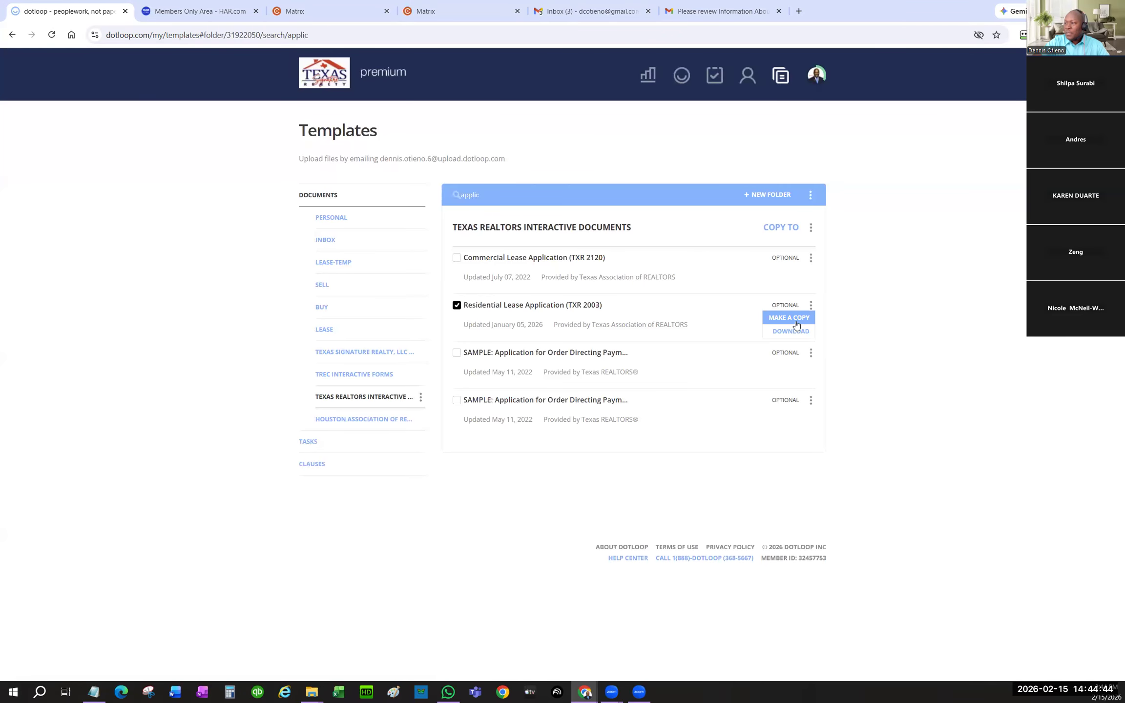
{"action": "left_click", "coordinate": [785, 321]}
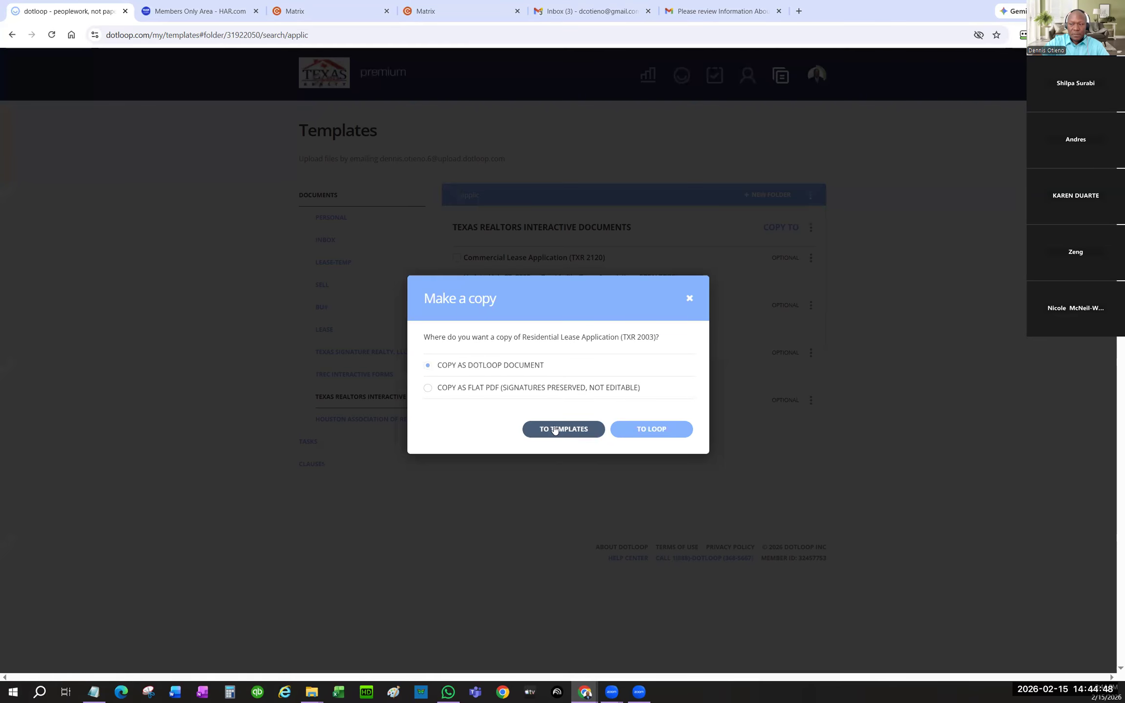
{"action": "left_click", "coordinate": [555, 429]}
{"action": "left_click", "coordinate": [427, 374]}
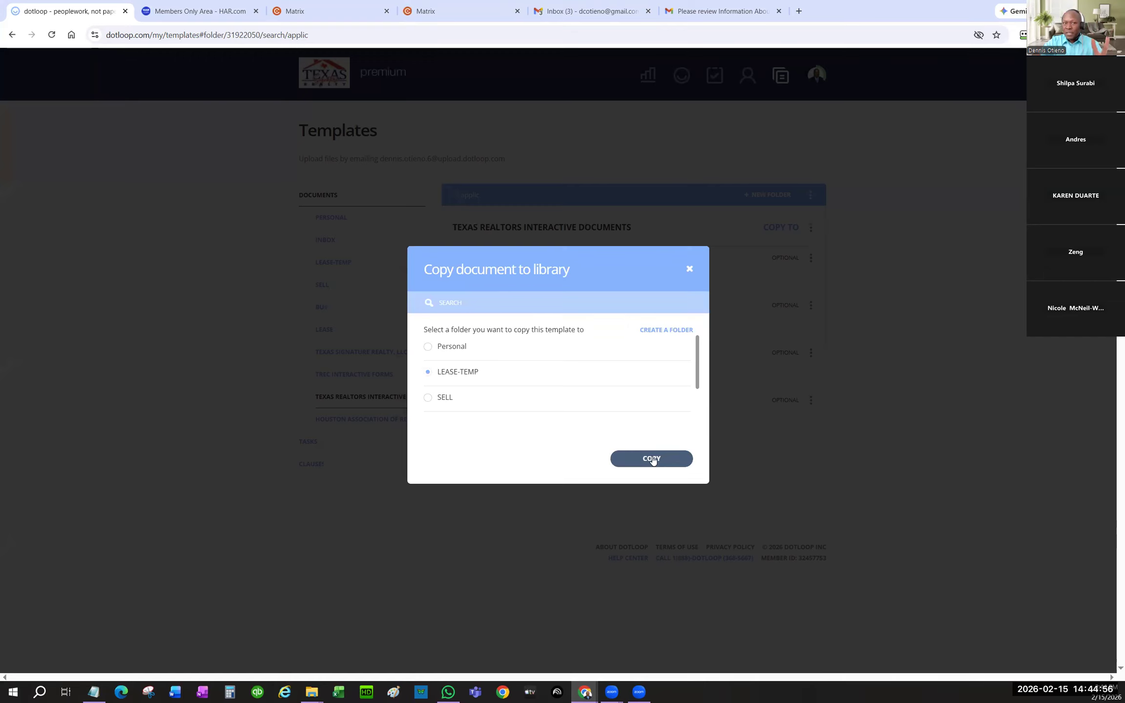
{"action": "left_click", "coordinate": [653, 459]}
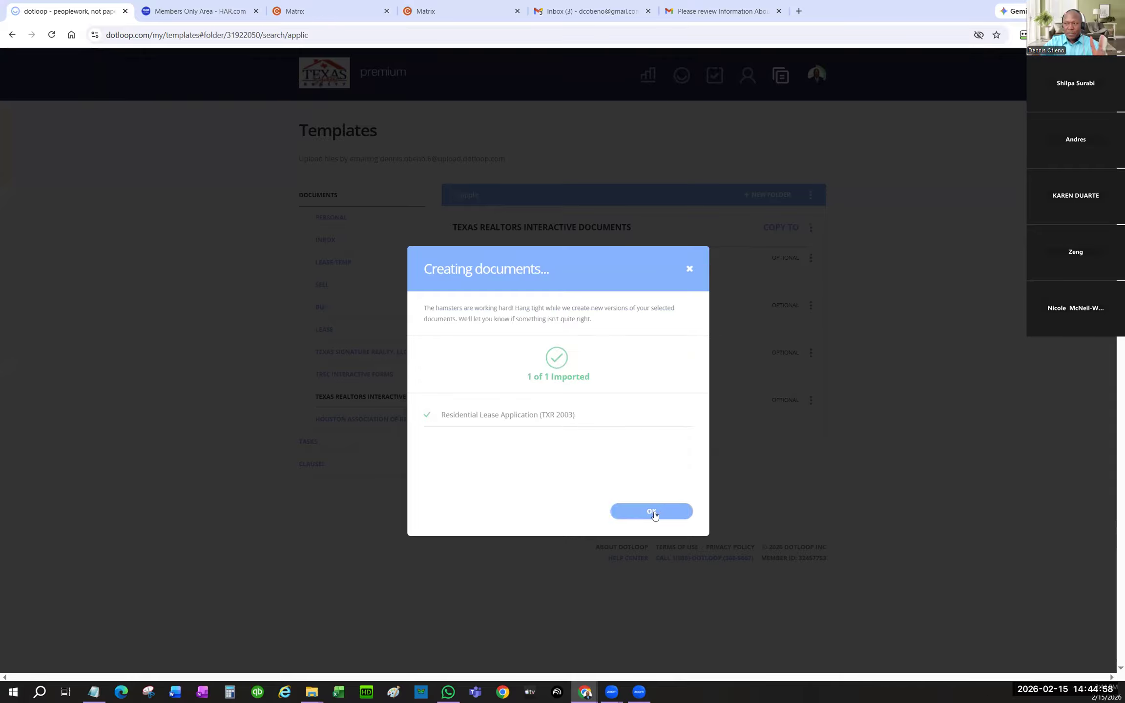
{"action": "left_click", "coordinate": [654, 511]}
{"action": "left_click_drag", "start_coordinate": [497, 199], "coordinate": [443, 200]}
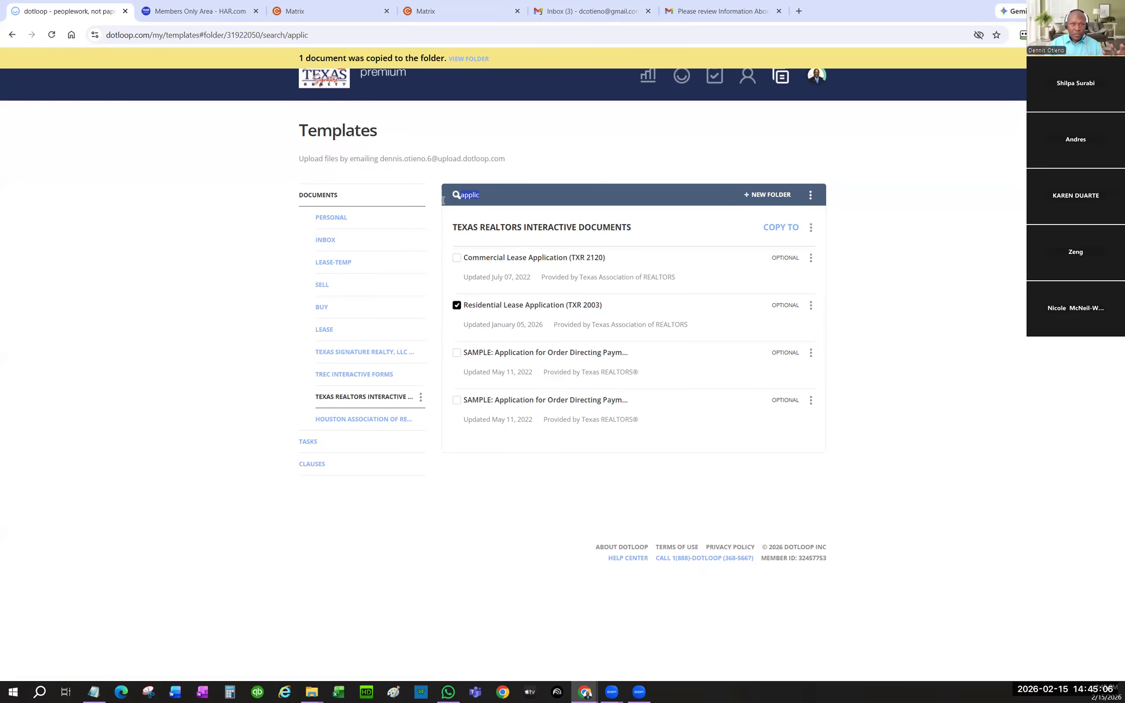
- Search 'brokers' and copy Agreement Between Brokers for Residential Leases (TXR 2002) into the templates
{"action": "type", "text": "broker"}
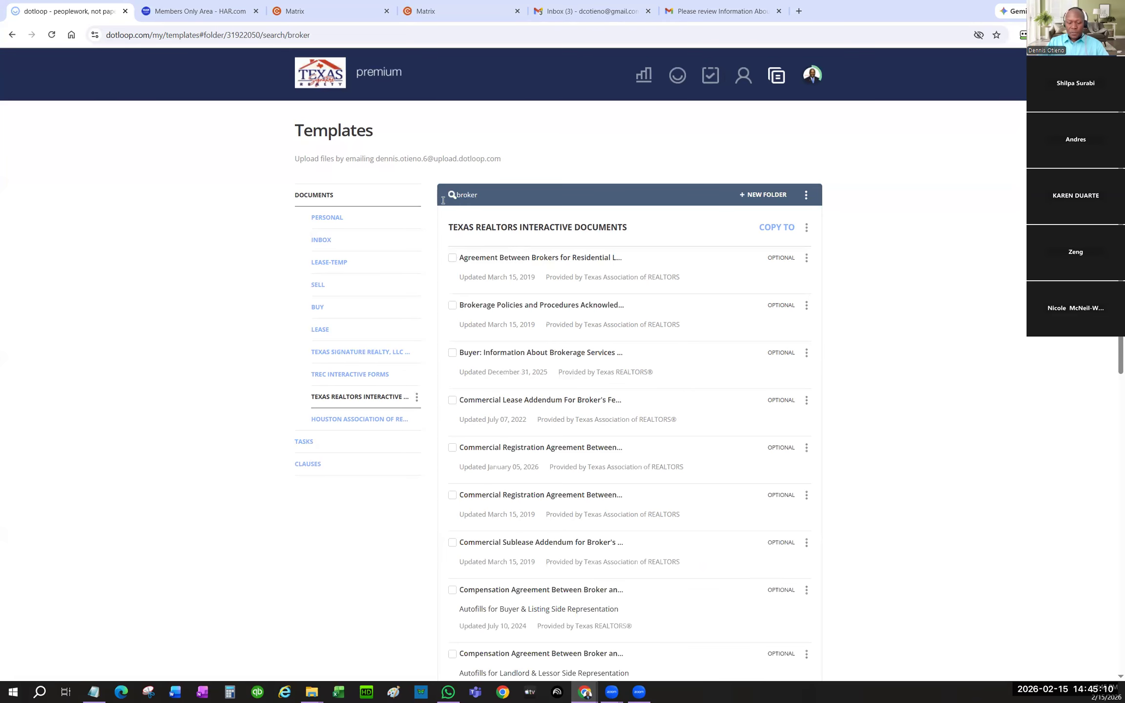
{"action": "type", "text": "s"}
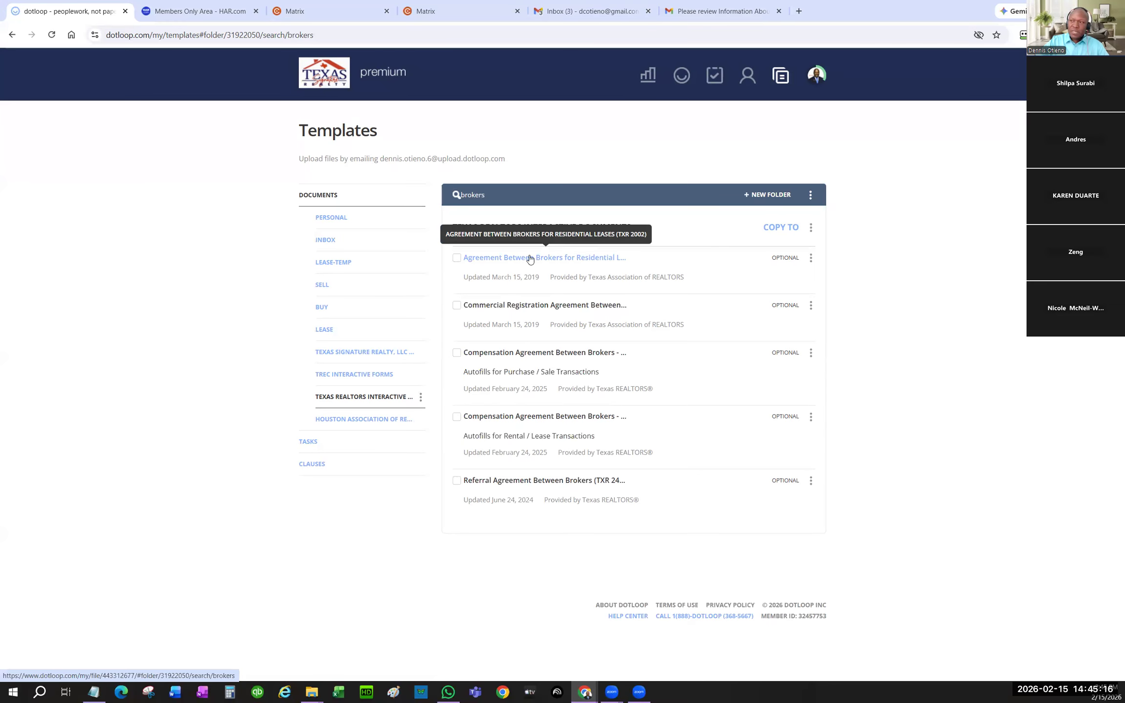
{"action": "left_click", "coordinate": [456, 257]}
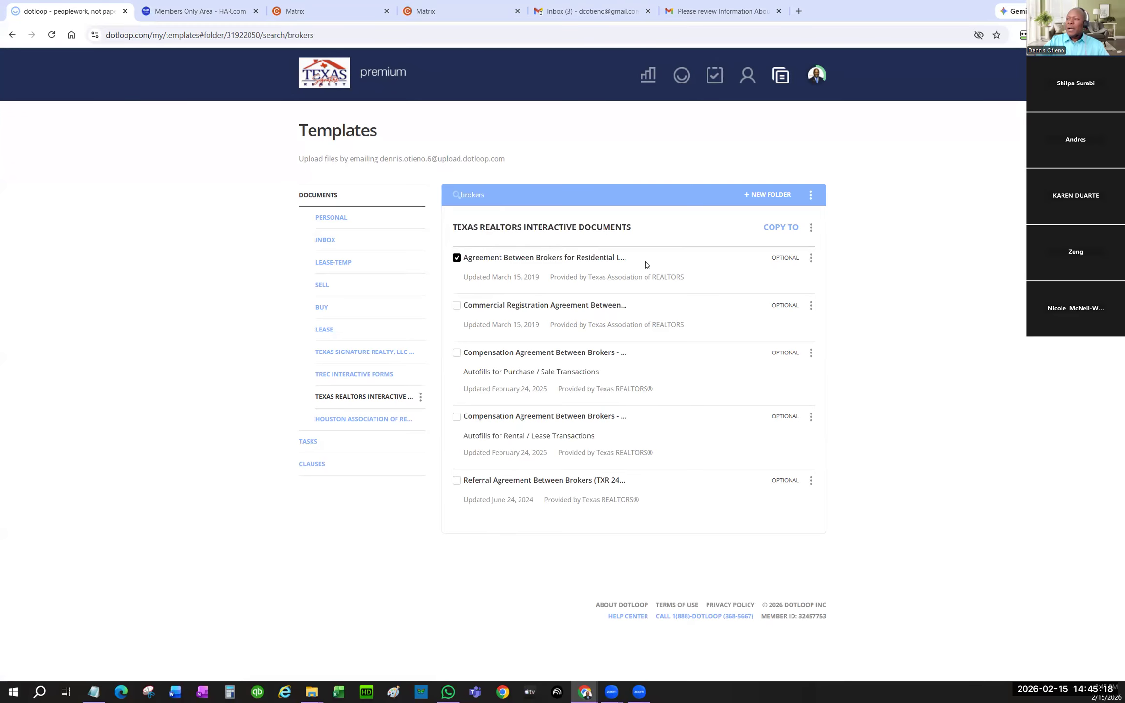
{"action": "left_click", "coordinate": [811, 258]}
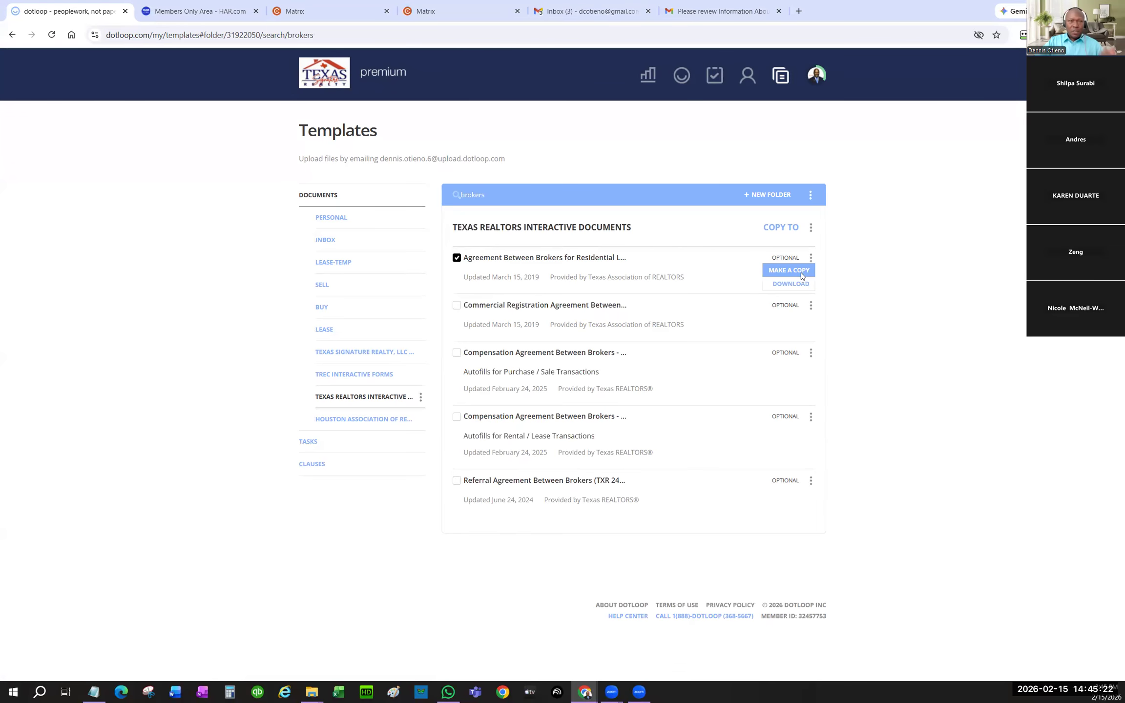
{"action": "left_click", "coordinate": [801, 275]}
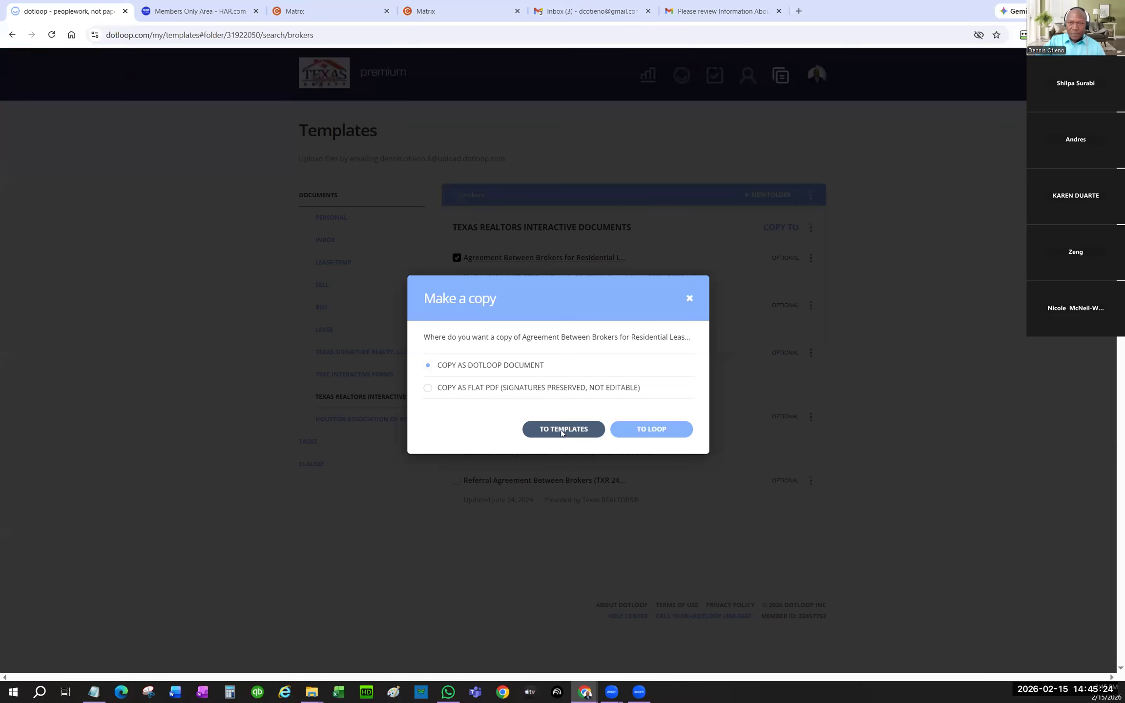
{"action": "left_click", "coordinate": [561, 429]}
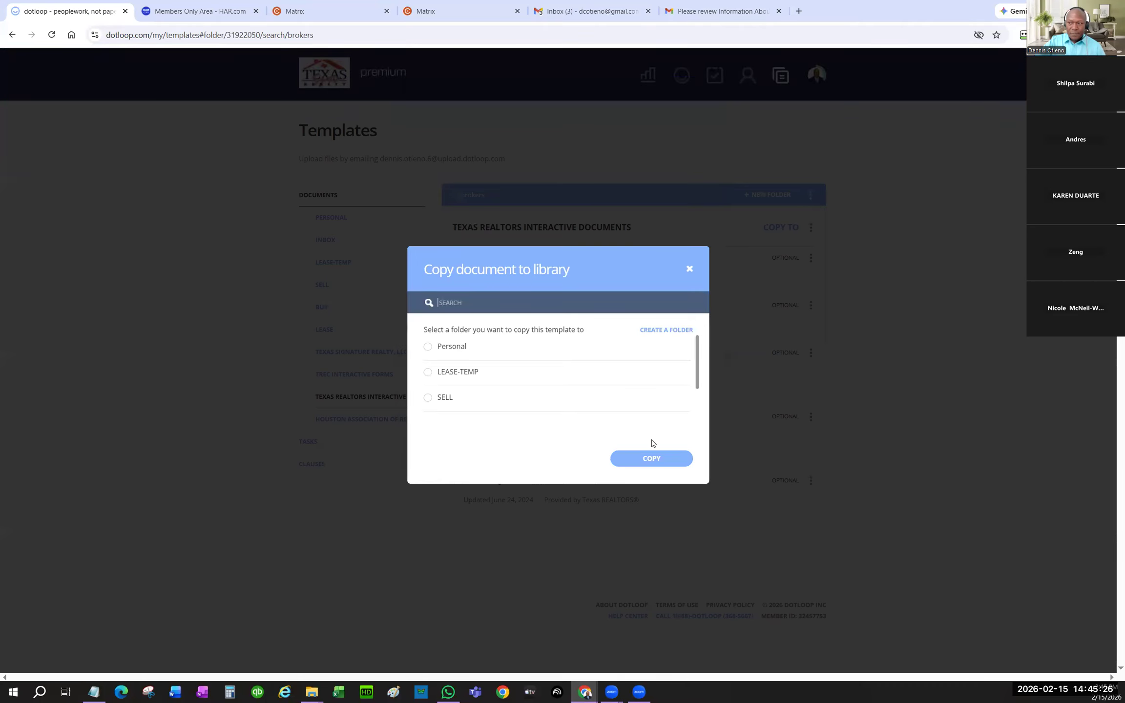
{"action": "left_click", "coordinate": [656, 459]}
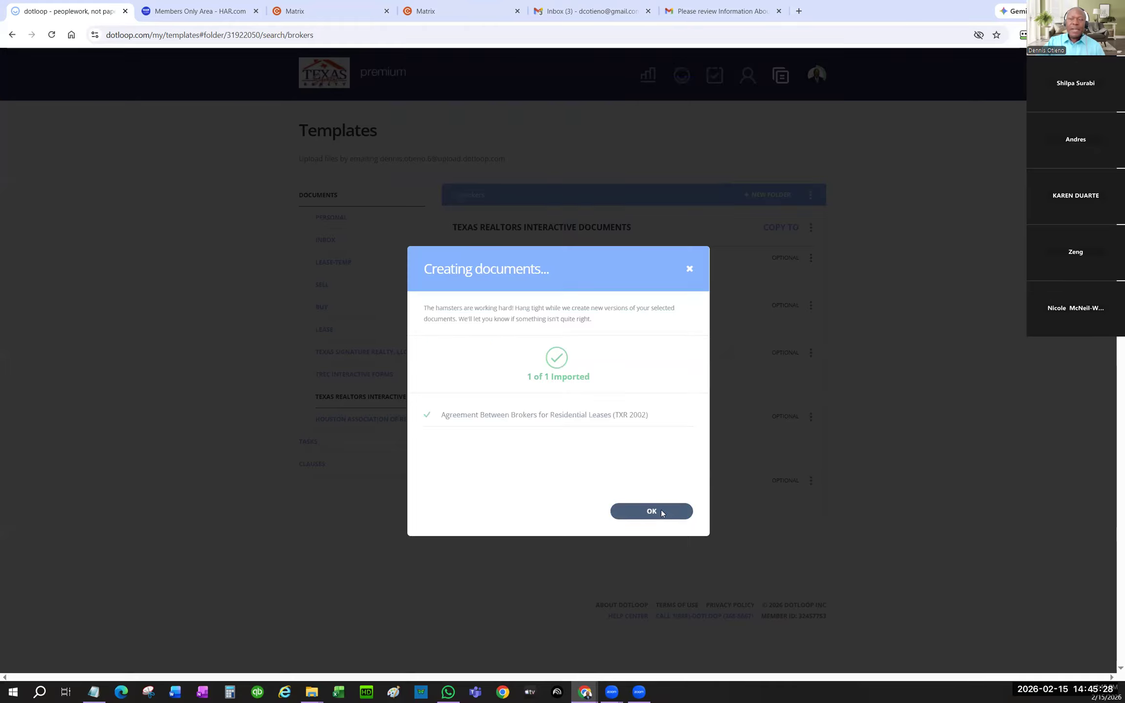
{"action": "left_click", "coordinate": [652, 512]}
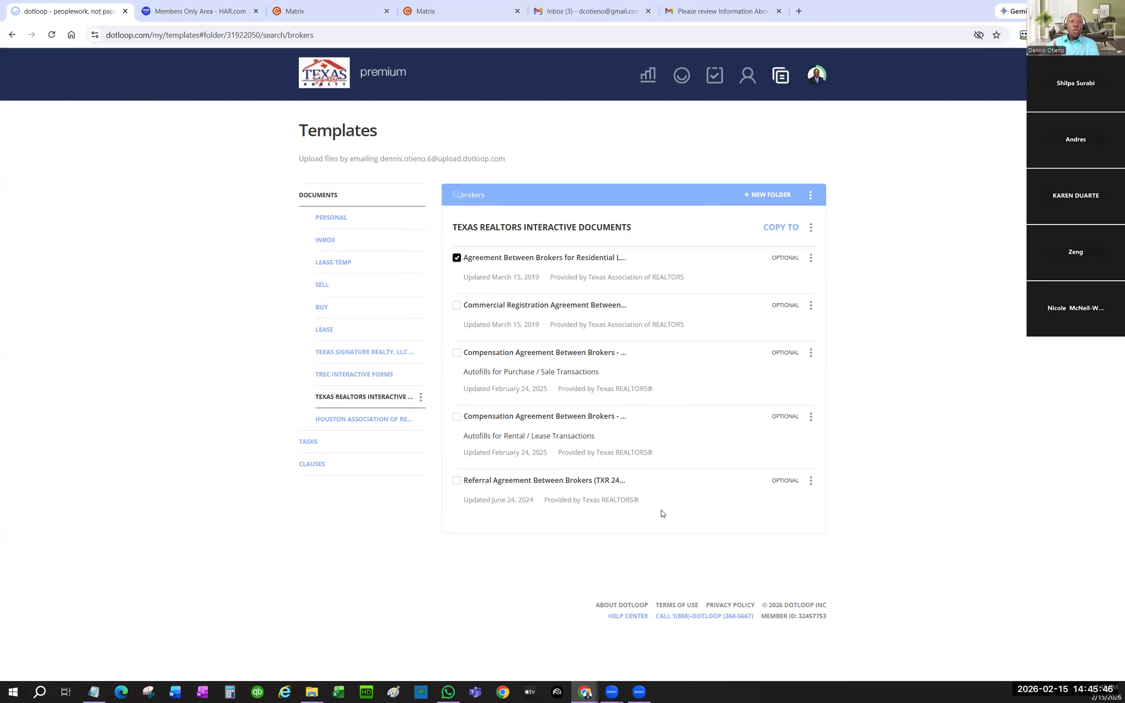
- Check LEASE-TEMP, then search 'repre' in the TREC and Texas Realtors document folders
{"action": "left_click", "coordinate": [341, 263]}
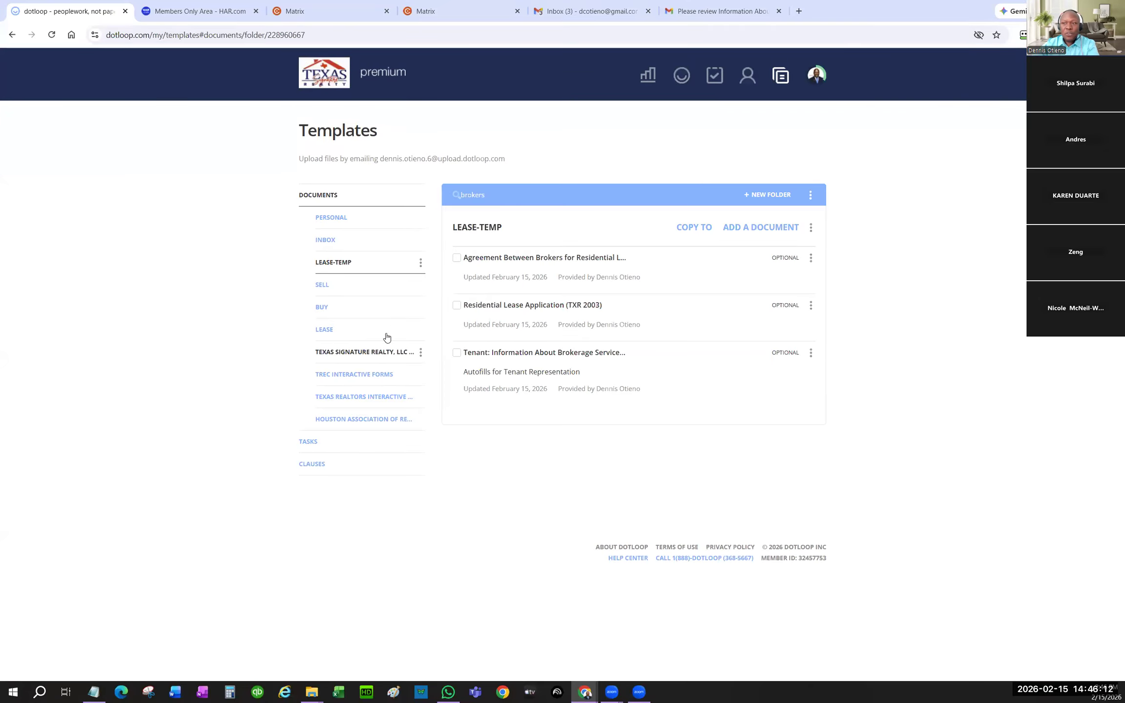
{"action": "left_click", "coordinate": [357, 376]}
{"action": "left_click", "coordinate": [494, 191]}
{"action": "key", "text": "BackSpace"}
{"action": "key", "text": "BackSpace"}
{"action": "key", "text": "BackSpace"}
{"action": "key", "text": "BackSpace"}
{"action": "key", "text": "BackSpace"}
{"action": "key", "text": "BackSpace"}
{"action": "key", "text": "BackSpace"}
{"action": "type", "text": "repres"}
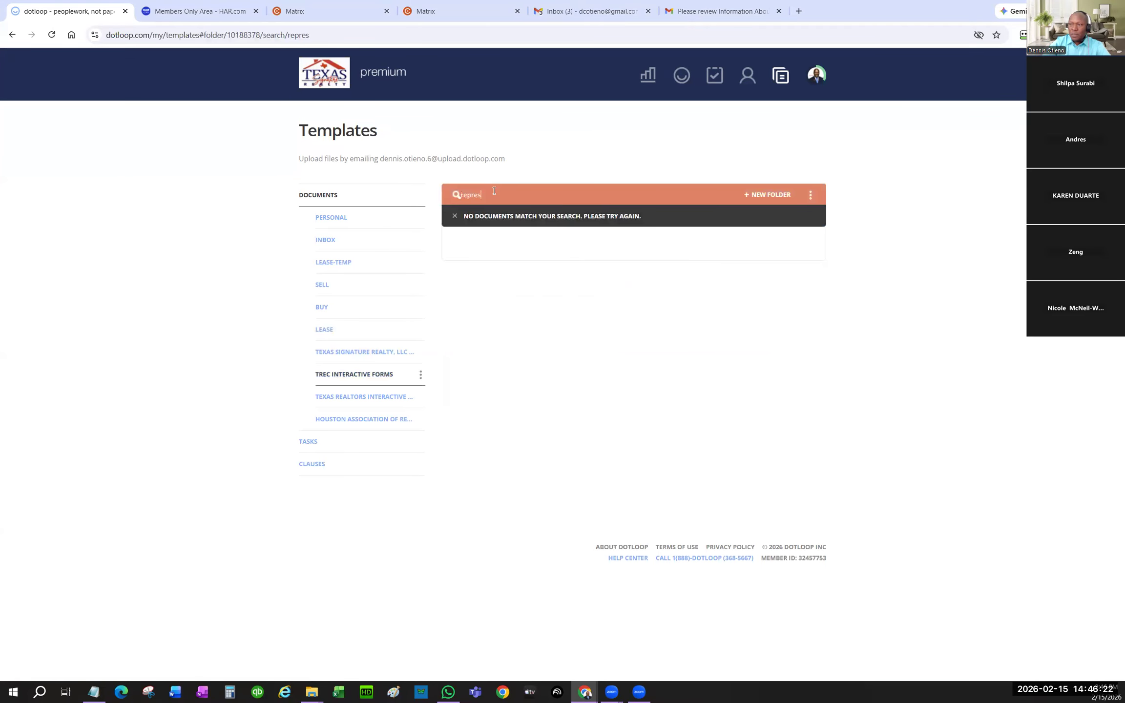
{"action": "key", "text": "BackSpace"}
{"action": "key", "text": "BackSpace"}
{"action": "key", "text": "BackSpace"}
{"action": "key", "text": "BackSpace"}
{"action": "key", "text": "BackSpace"}
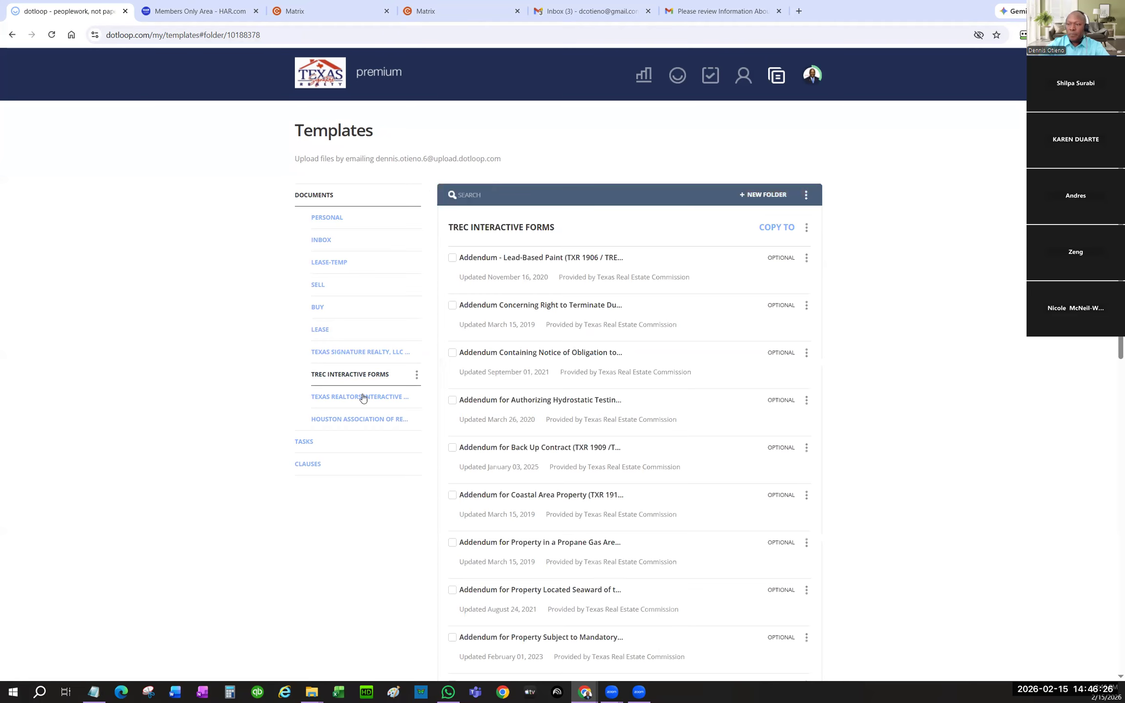
{"action": "left_click", "coordinate": [392, 394]}
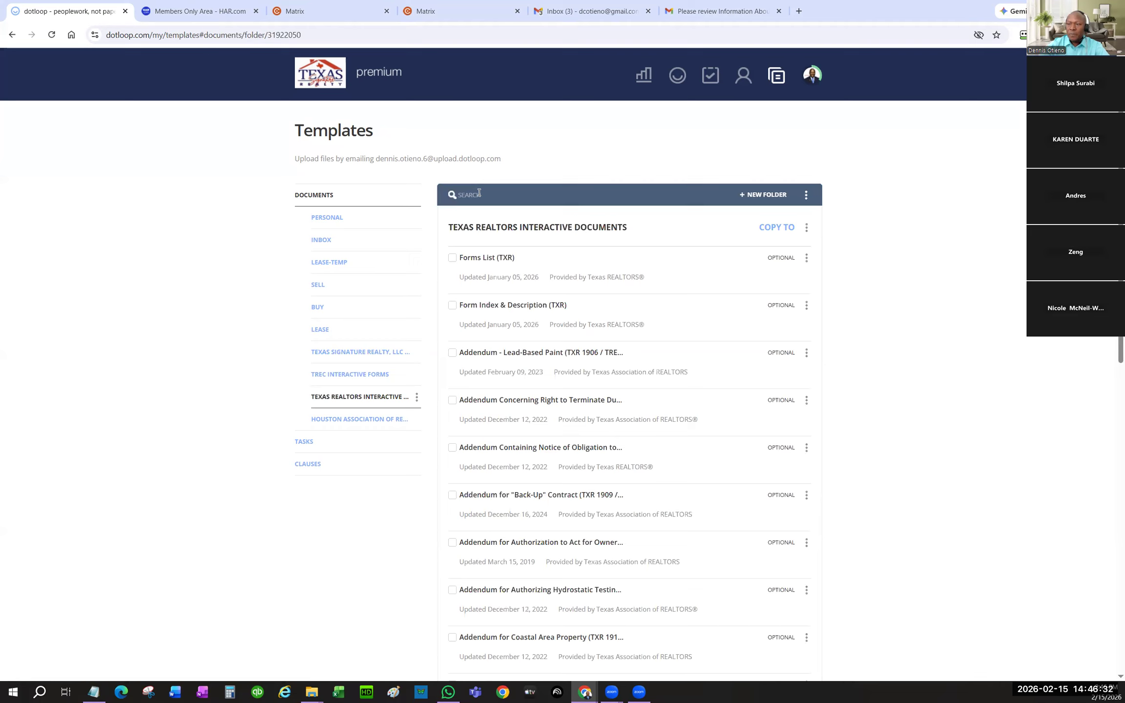
{"action": "type", "text": "repr"}
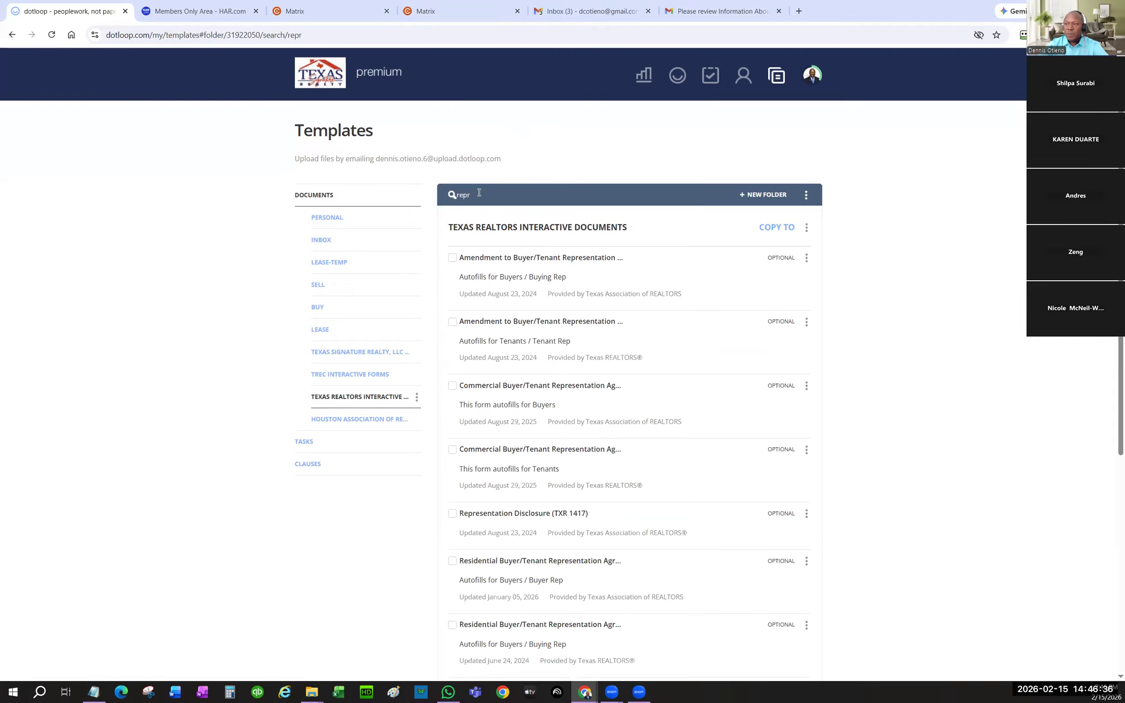
{"action": "type", "text": "es"}
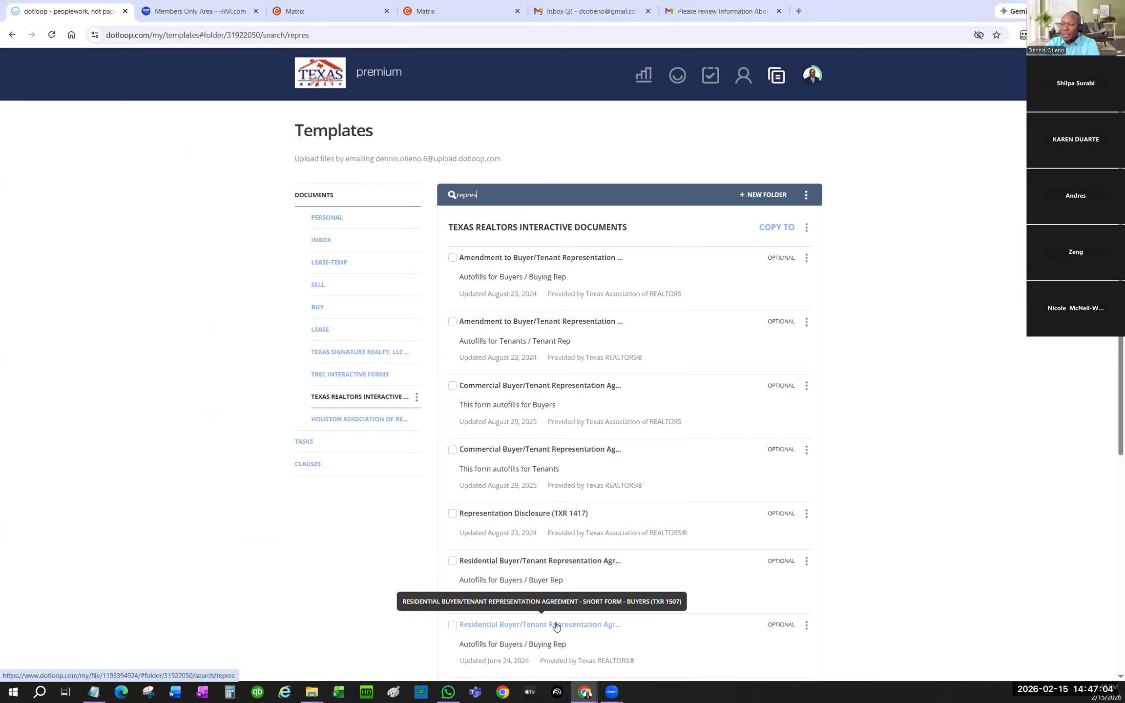
- Copy the TXR 1507 buyer representation short form into LEASE-TEMP and open that folder
{"action": "left_click", "coordinate": [452, 625]}
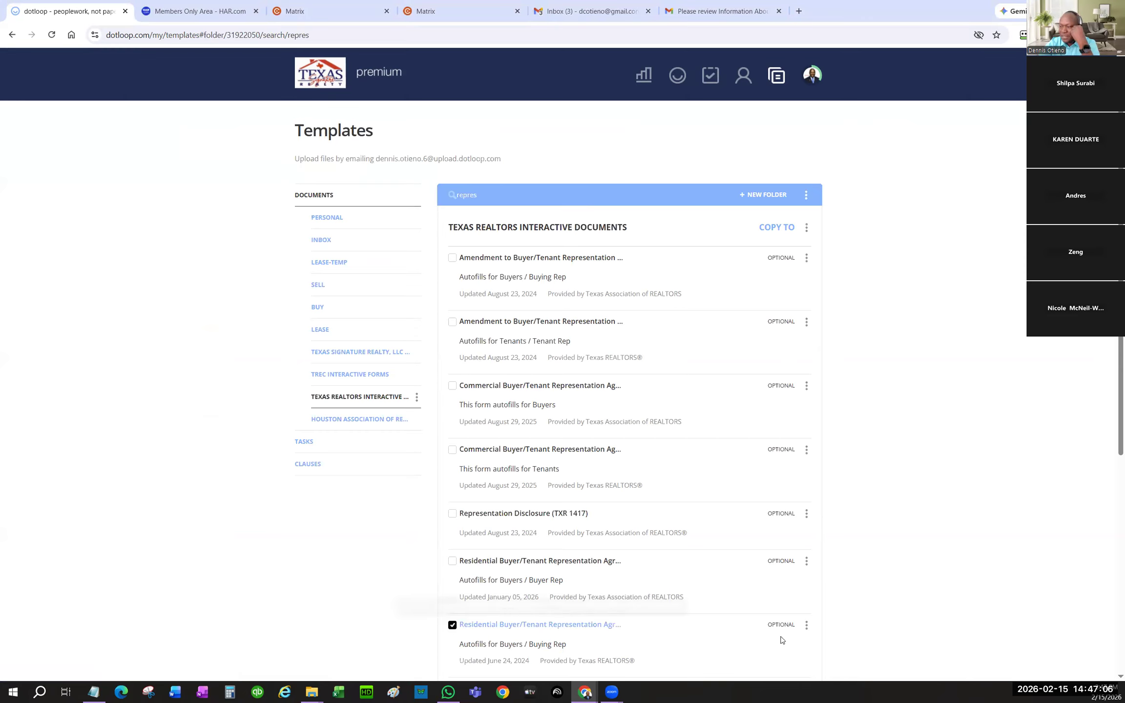
{"action": "left_click", "coordinate": [806, 625]}
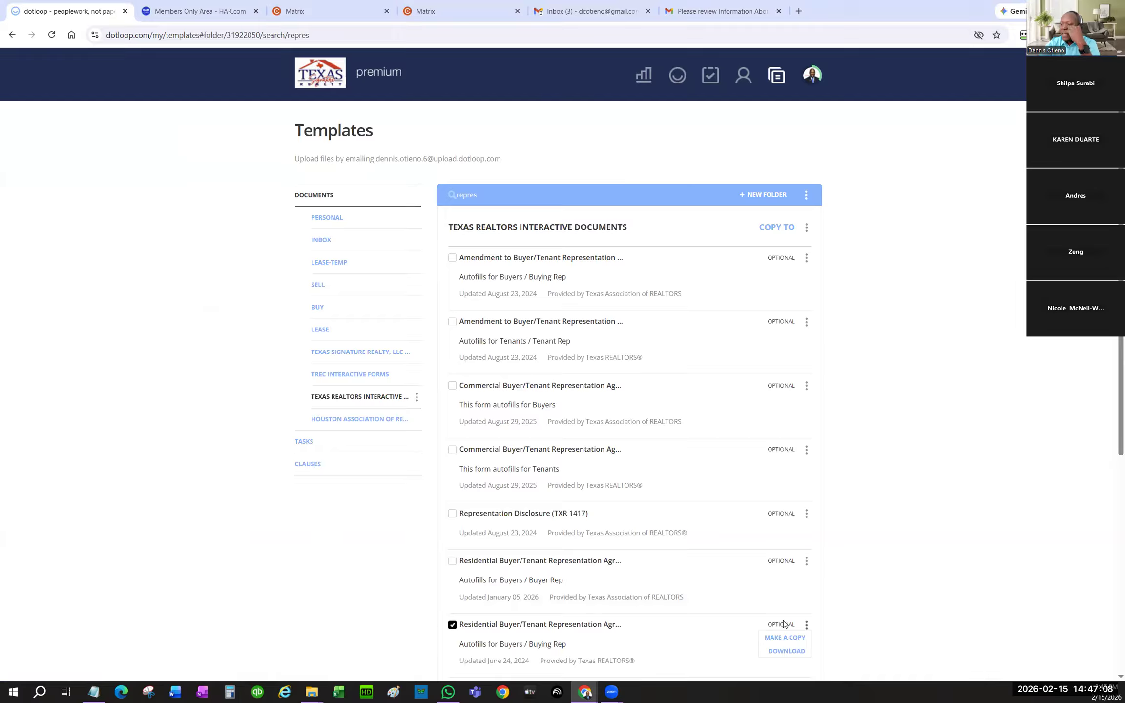
{"action": "left_click", "coordinate": [784, 637]}
{"action": "left_click", "coordinate": [557, 429]}
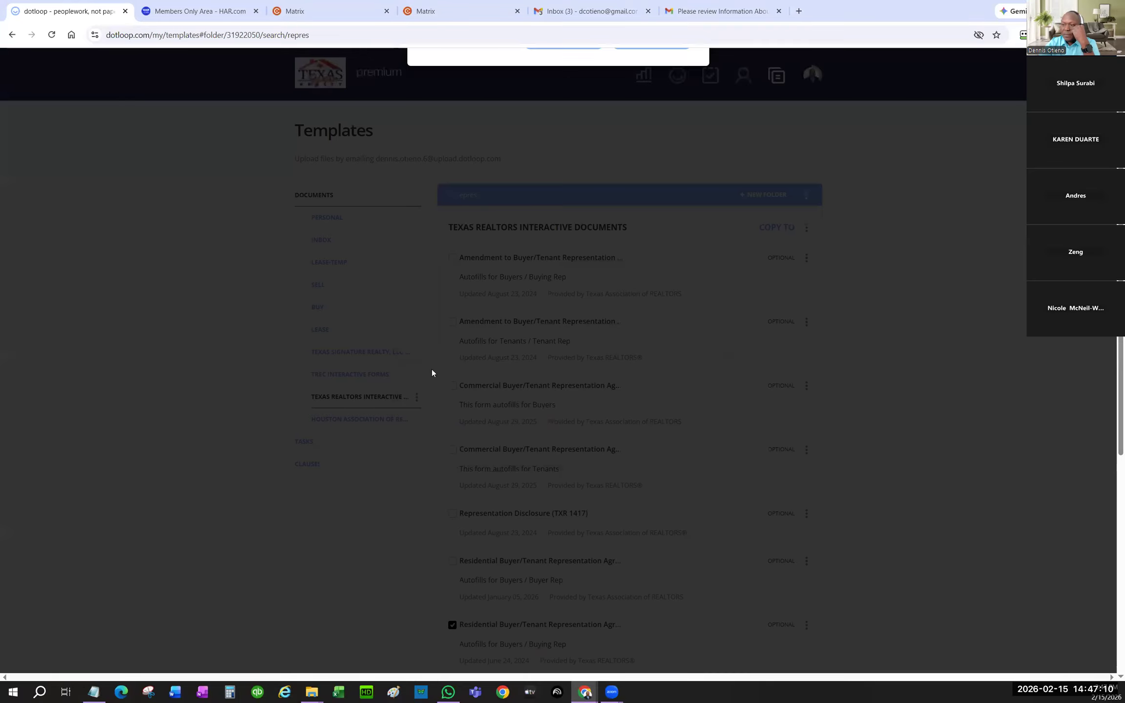
{"action": "left_click", "coordinate": [428, 371]}
{"action": "left_click", "coordinate": [643, 460]}
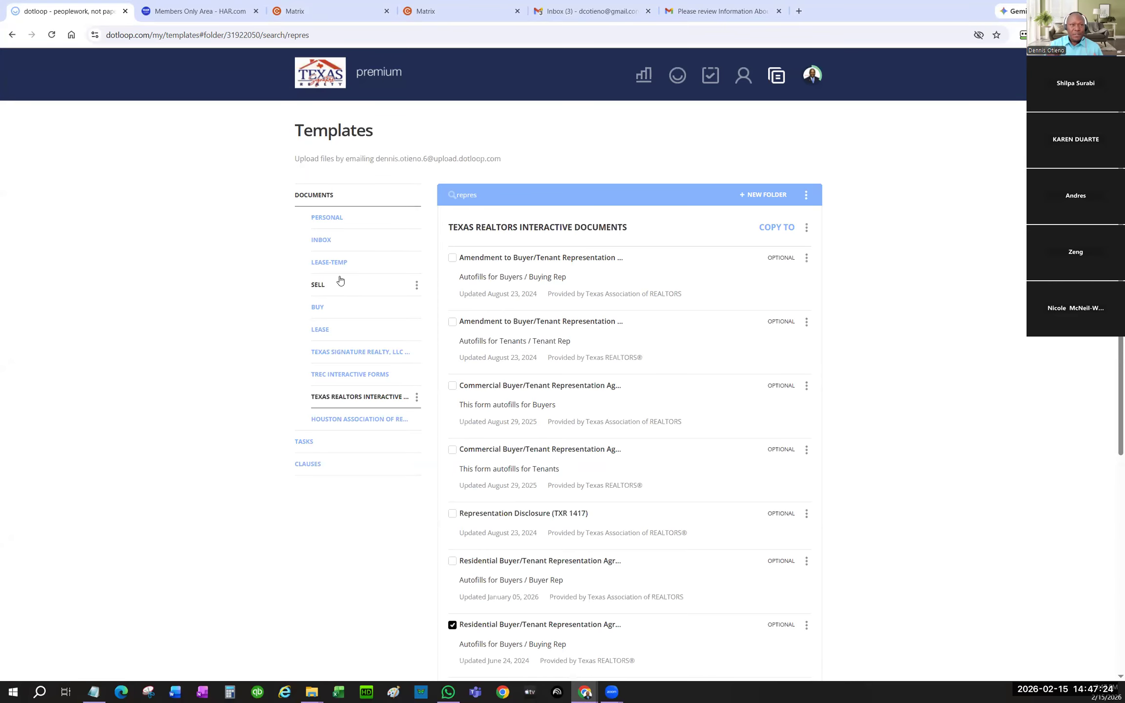
{"action": "left_click", "coordinate": [336, 262]}
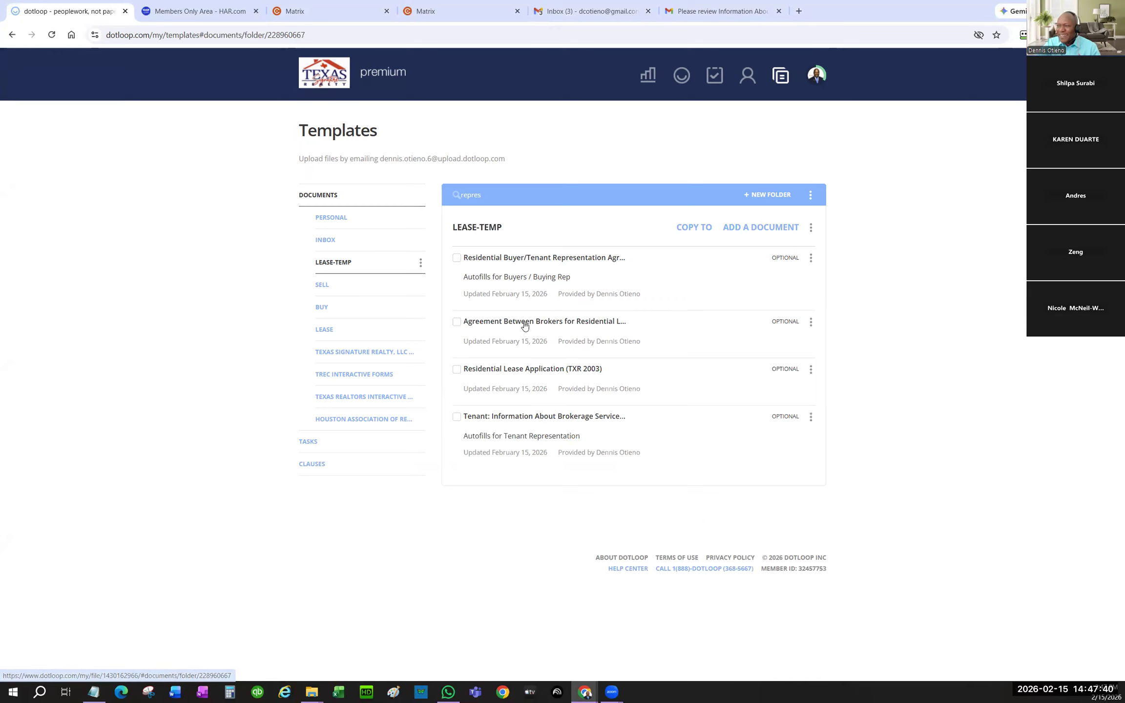
- Open the Residential Buyer/Tenant Representation Agreement short form template and select its Parties field
{"action": "left_click", "coordinate": [556, 259]}
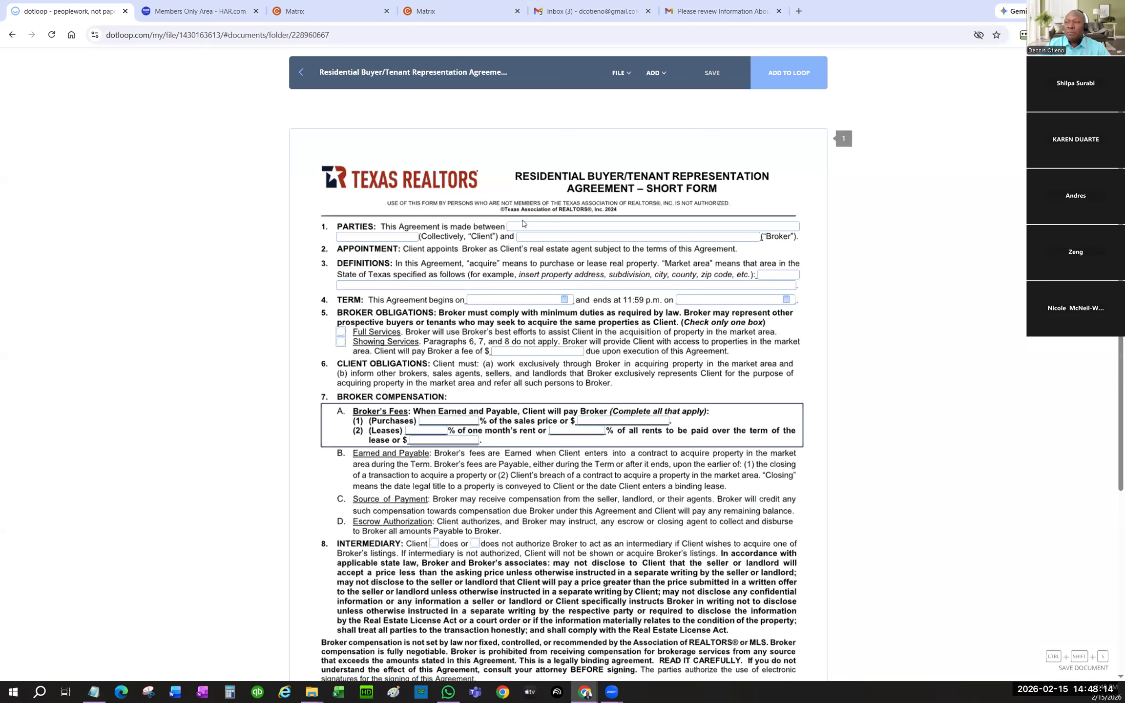
{"action": "left_click", "coordinate": [523, 223]}
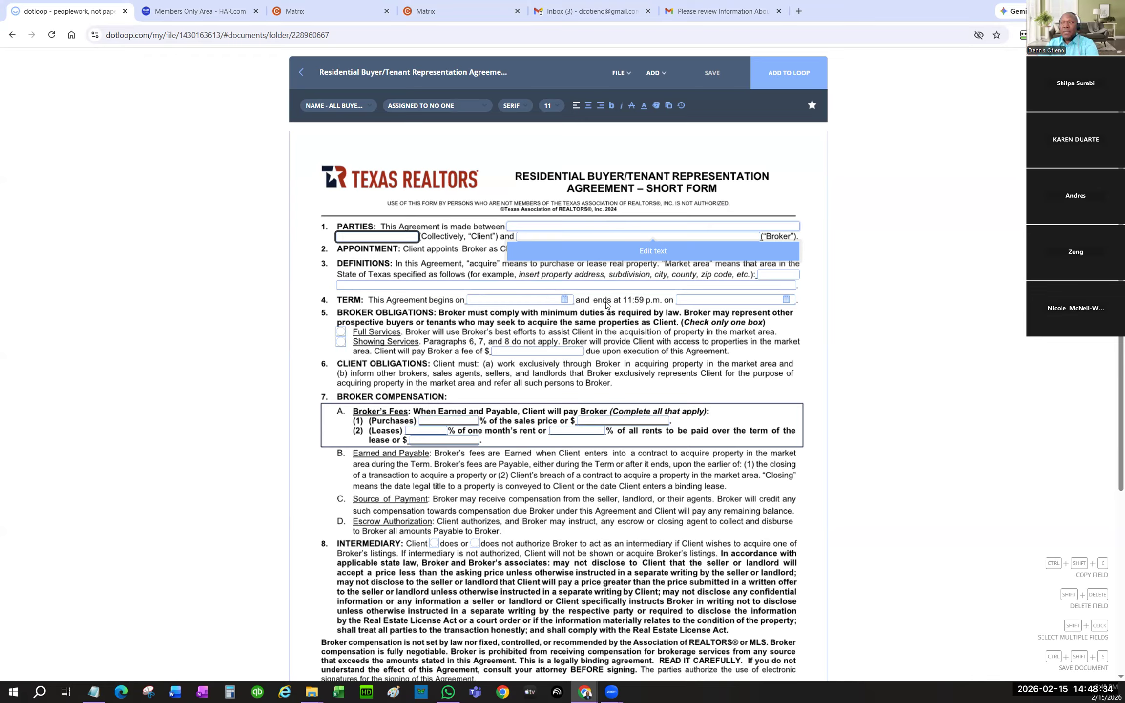
- Check Showing Services and enter the broker fee 0.00 in blue
{"action": "left_click", "coordinate": [341, 344]}
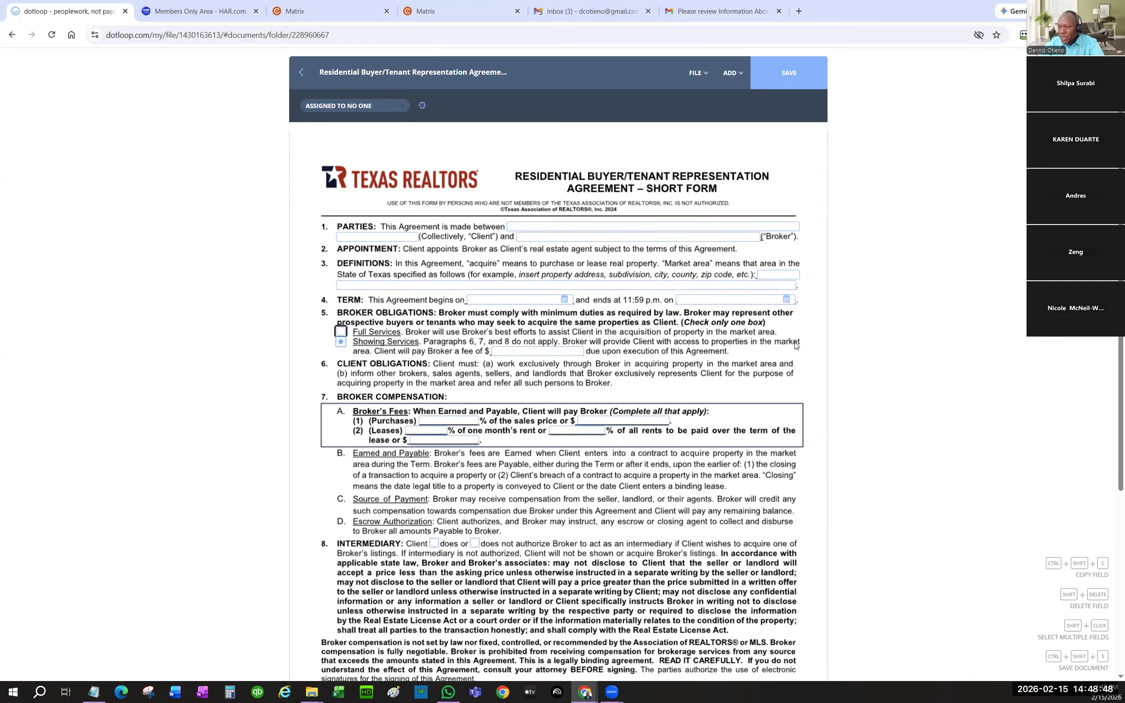
{"action": "left_click", "coordinate": [513, 350]}
{"action": "type", "text": "0"}
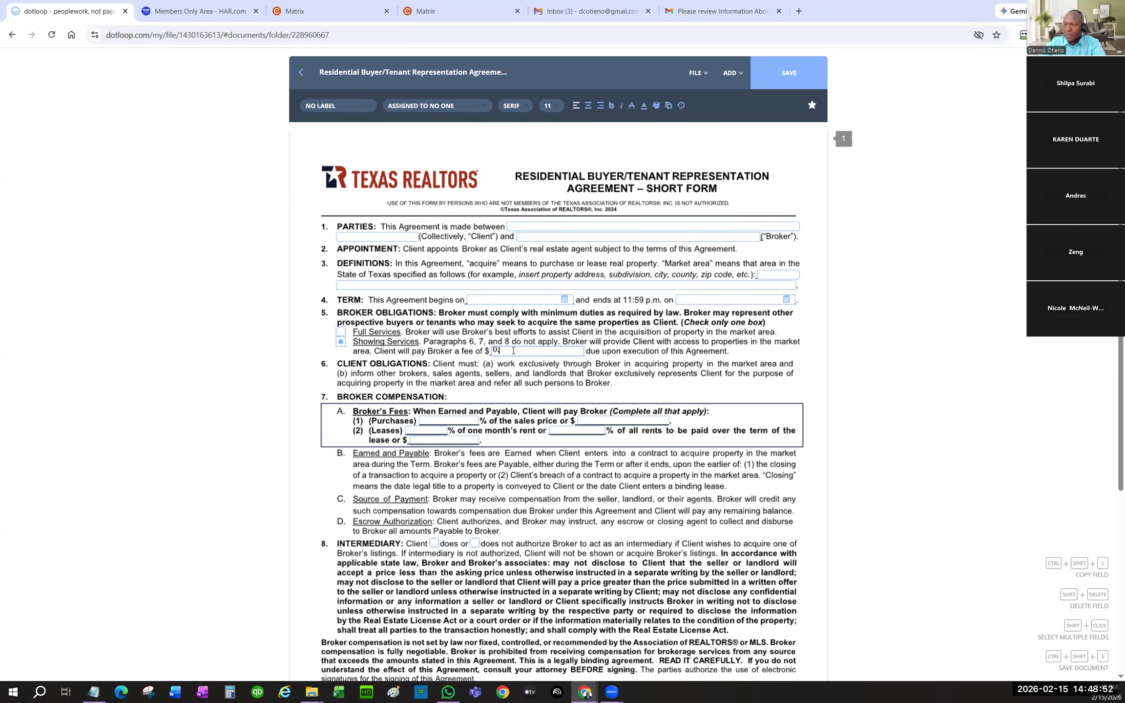
{"action": "type", "text": ".00"}
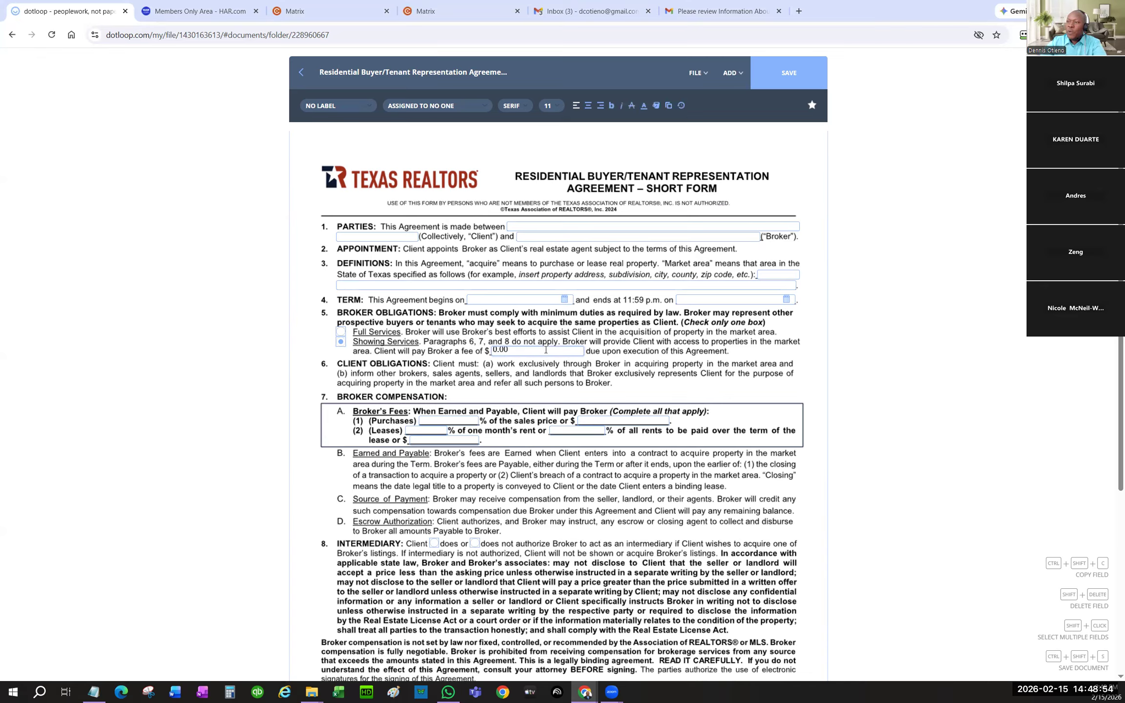
{"action": "left_click_drag", "start_coordinate": [533, 350], "coordinate": [474, 353]}
{"action": "left_click", "coordinate": [644, 106]}
{"action": "left_click", "coordinate": [643, 147]}
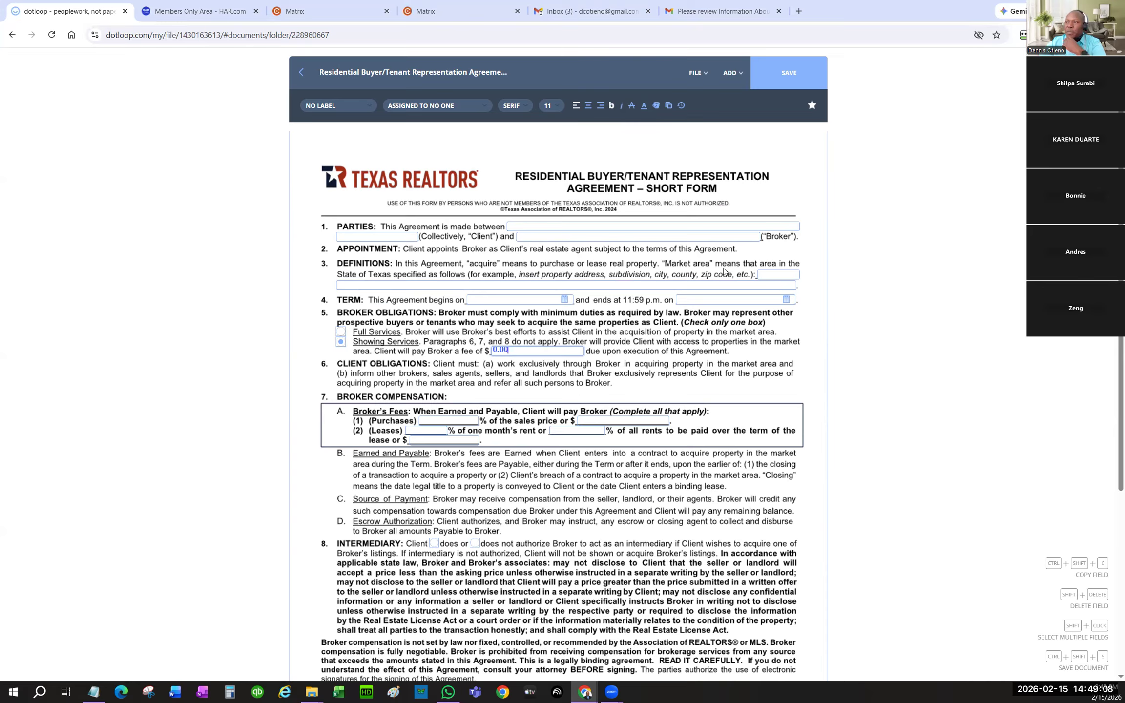
- Enter 'Katy, Richmond, Fulshear' as the market area in bold blue text
{"action": "left_click", "coordinate": [783, 274]}
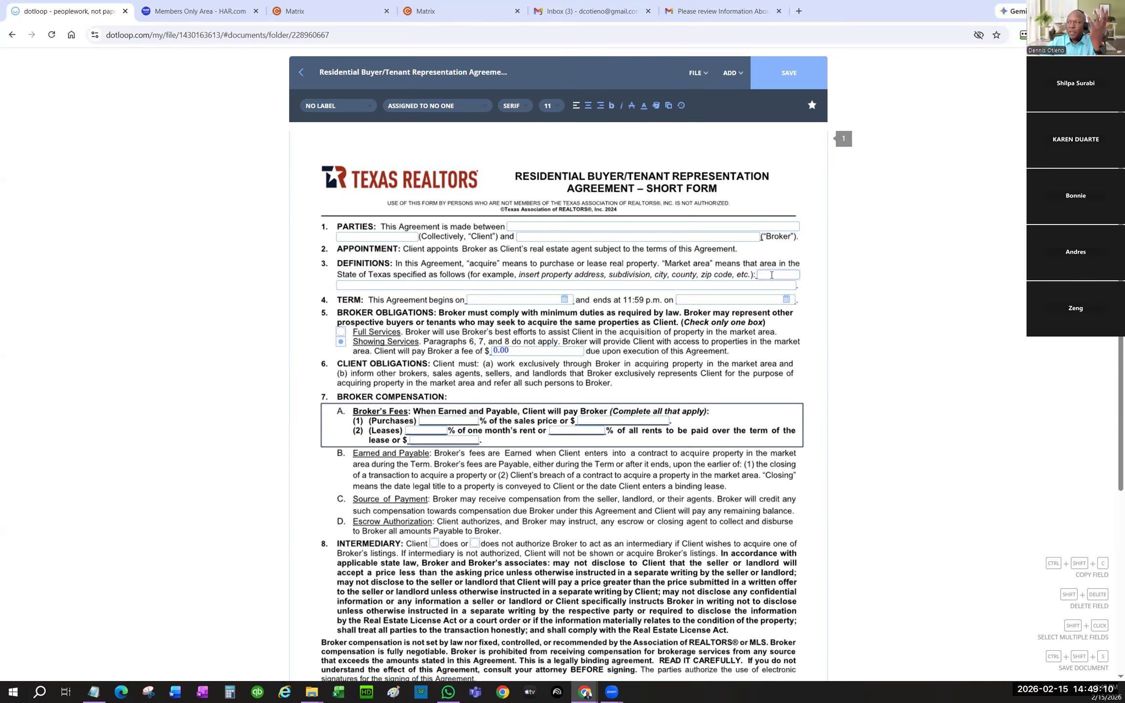
{"action": "left_click", "coordinate": [732, 283]}
{"action": "type", "text": "KaTY"}
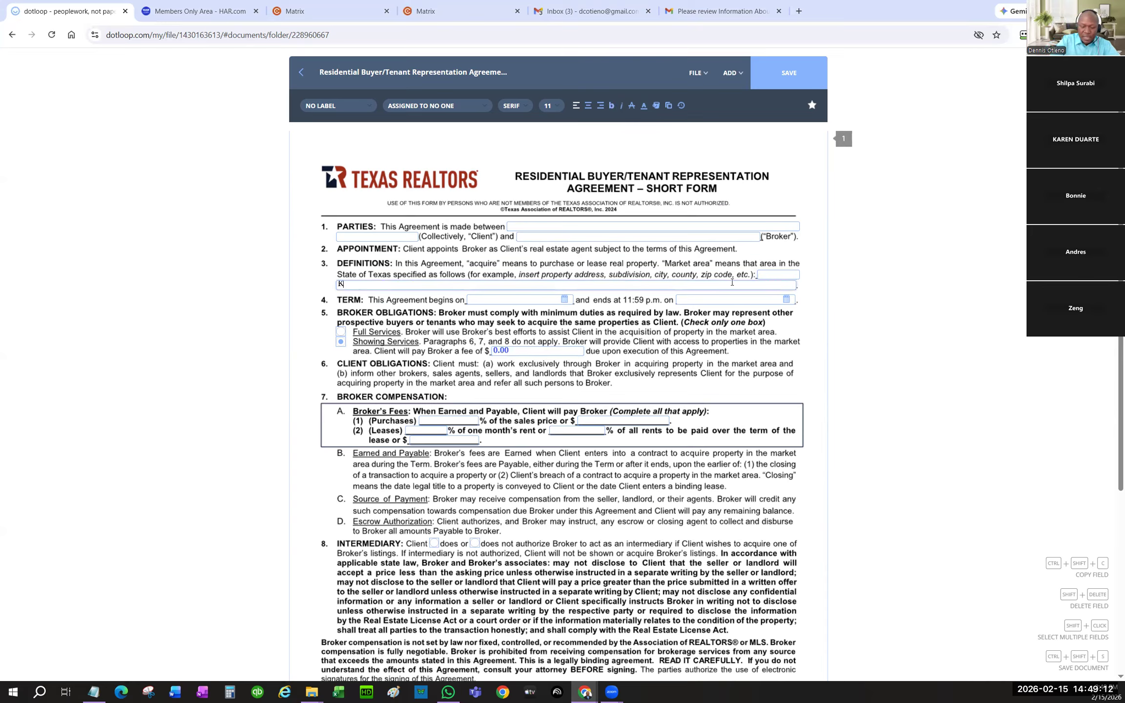
{"action": "key", "text": "BackSpace"}
{"action": "key", "text": "BackSpace"}
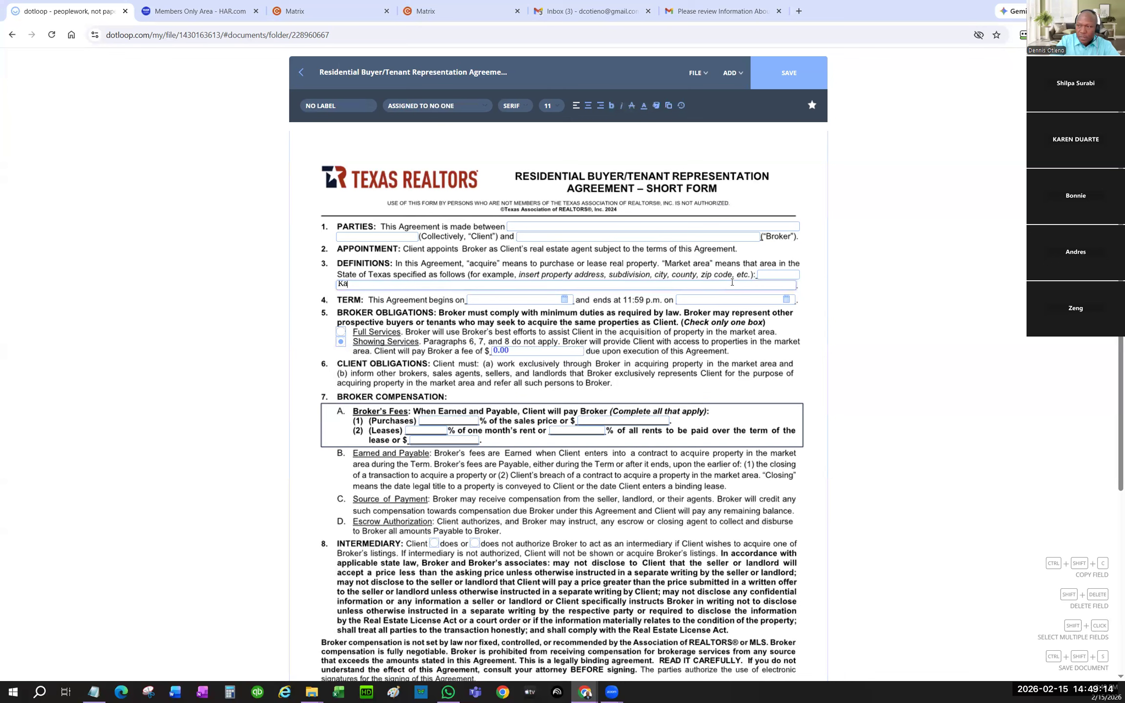
{"action": "type", "text": "aty"}
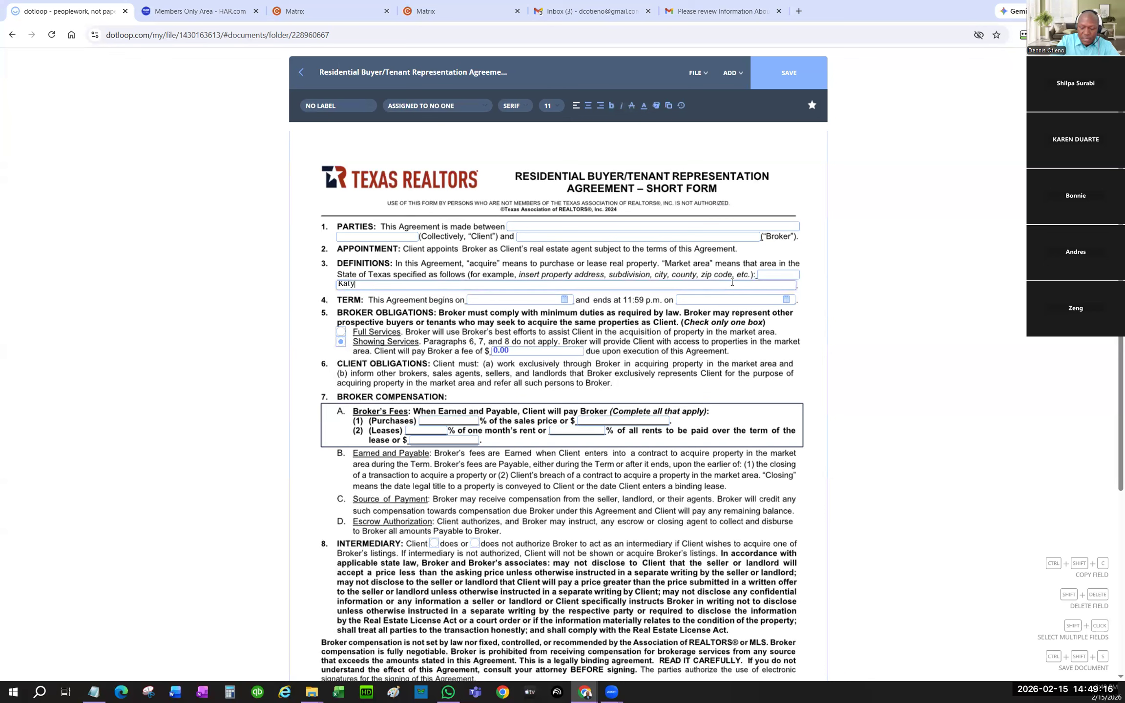
{"action": "type", "text": ", Richmon Fulshare"}
{"action": "key", "text": "BackSpace"}
{"action": "key", "text": "BackSpace"}
{"action": "type", "text": "ear"}
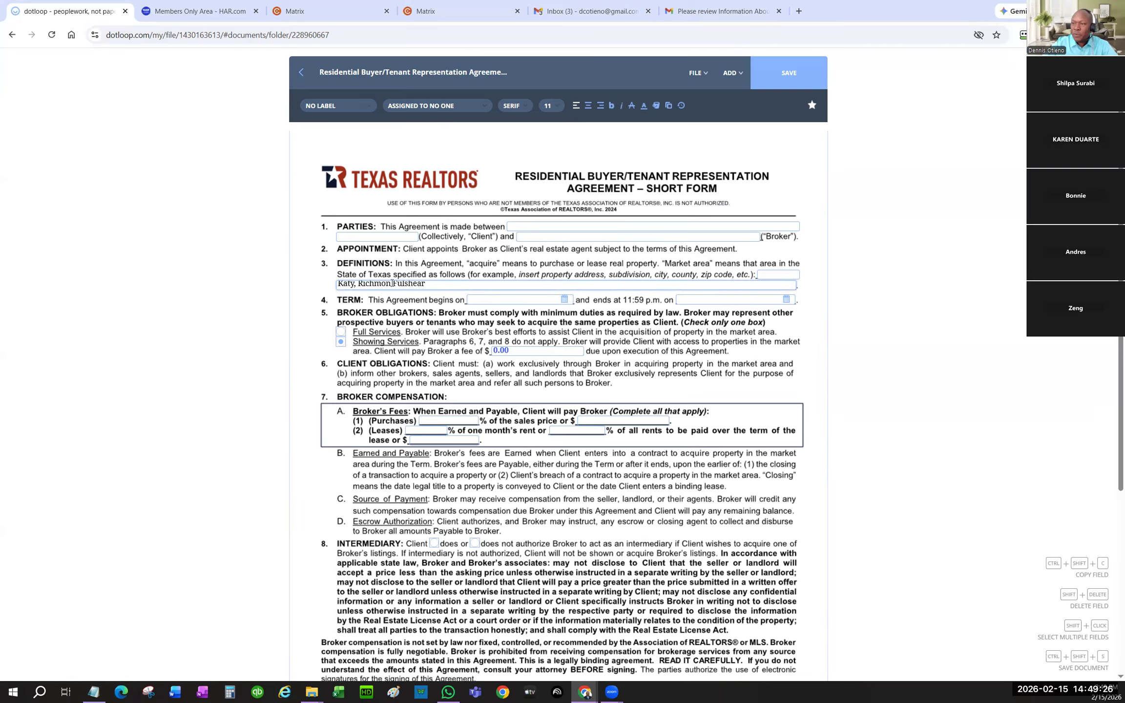
{"action": "type", "text": "d,"}
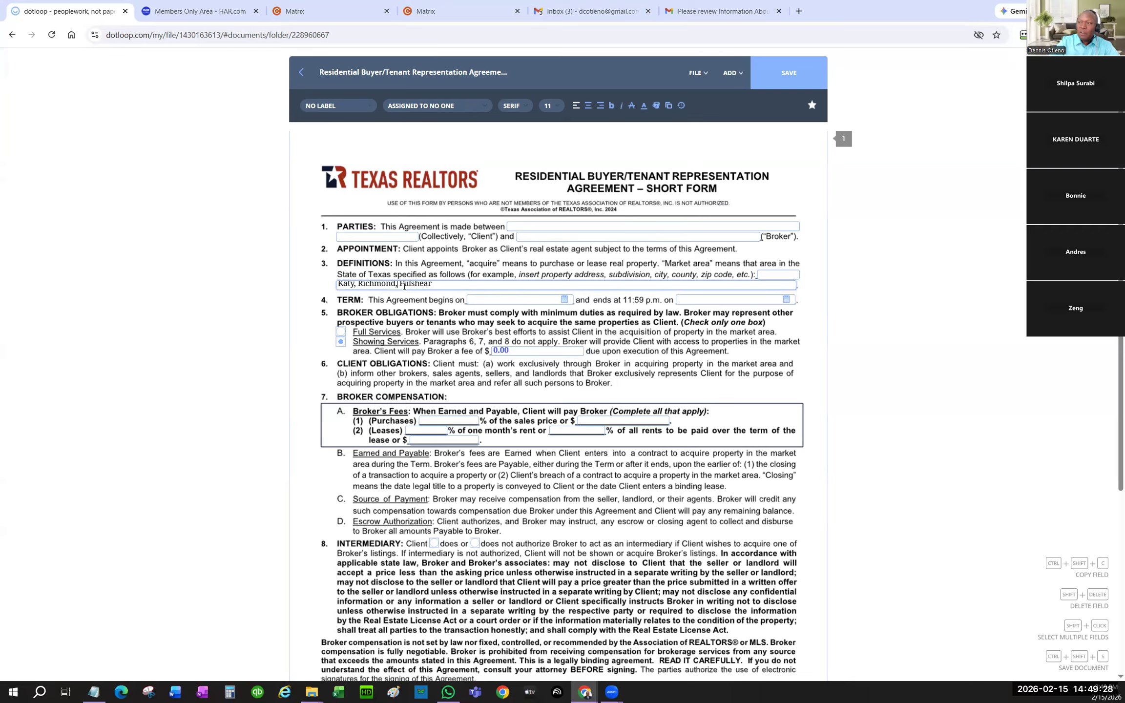
{"action": "left_click_drag", "start_coordinate": [464, 286], "coordinate": [328, 285]}
{"action": "mouse_move", "coordinate": [644, 108]}
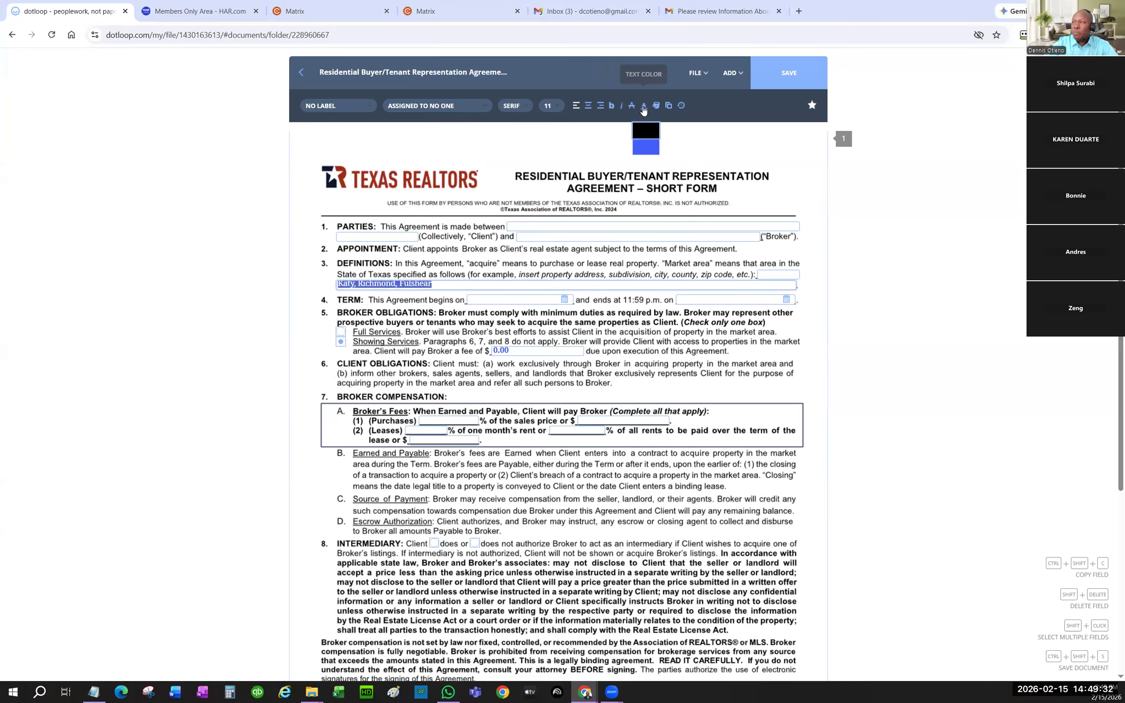
{"action": "left_click", "coordinate": [645, 145]}
{"action": "left_click", "coordinate": [612, 106]}
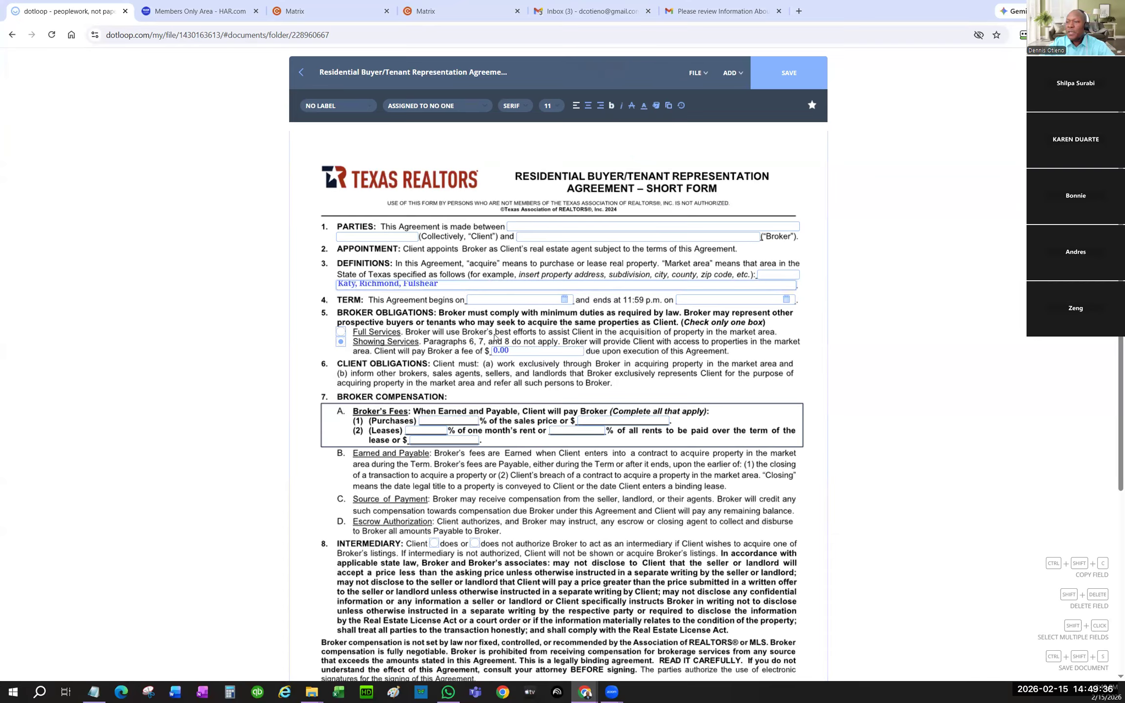
{"action": "scroll", "coordinate": [454, 312], "scroll_direction": "down", "scroll_amount": 2}
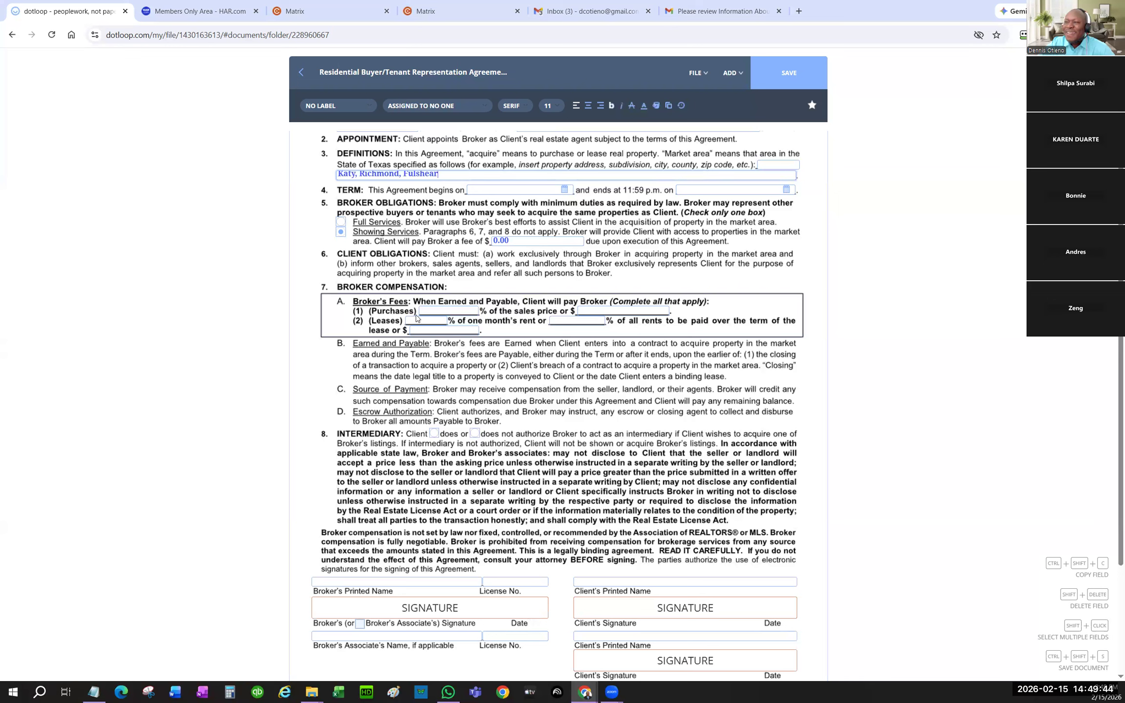
- Color the Purchases fee value 3 blue
{"action": "left_click", "coordinate": [454, 308]}
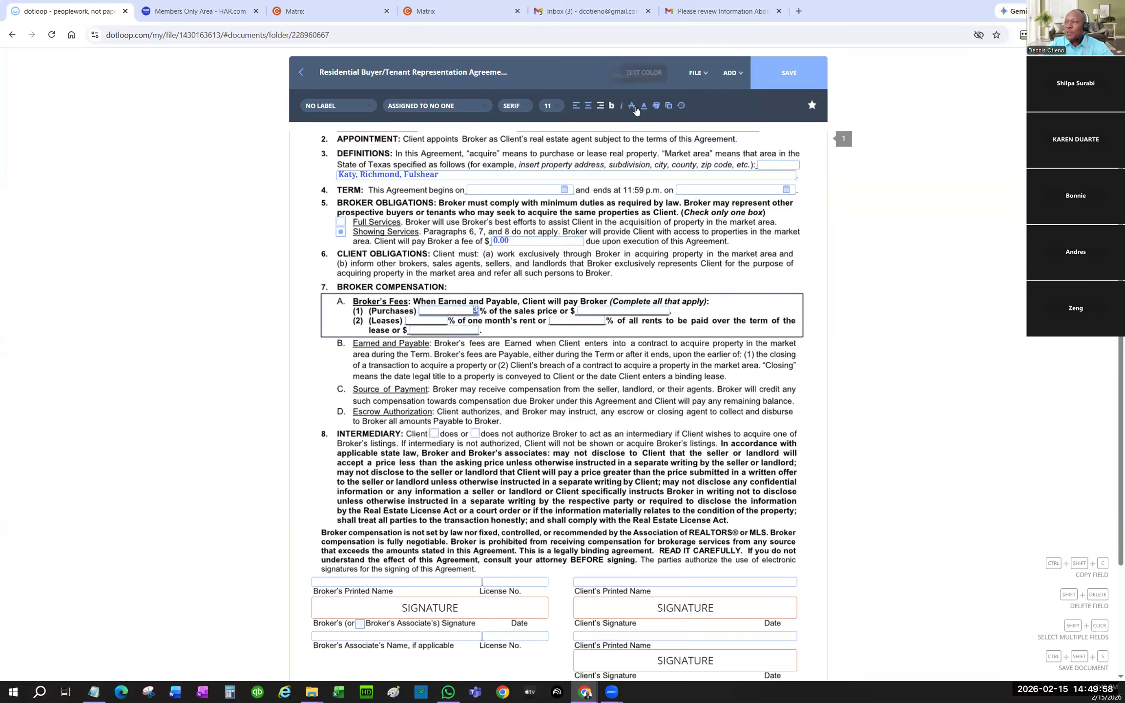
{"action": "left_click", "coordinate": [644, 106]}
{"action": "left_click", "coordinate": [645, 147]}
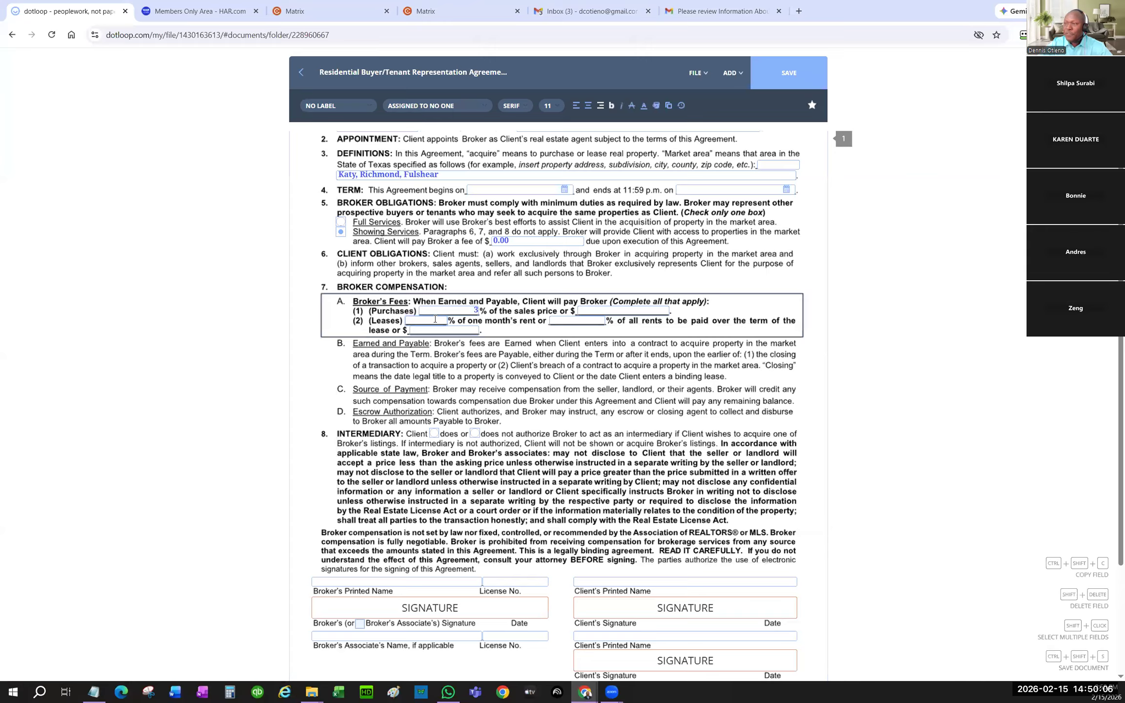
- Enter the Leases fees 50 and 0.00 and color both values blue
{"action": "type", "text": "50"}
{"action": "left_click", "coordinate": [562, 321]}
{"action": "type", "text": "0.00"}
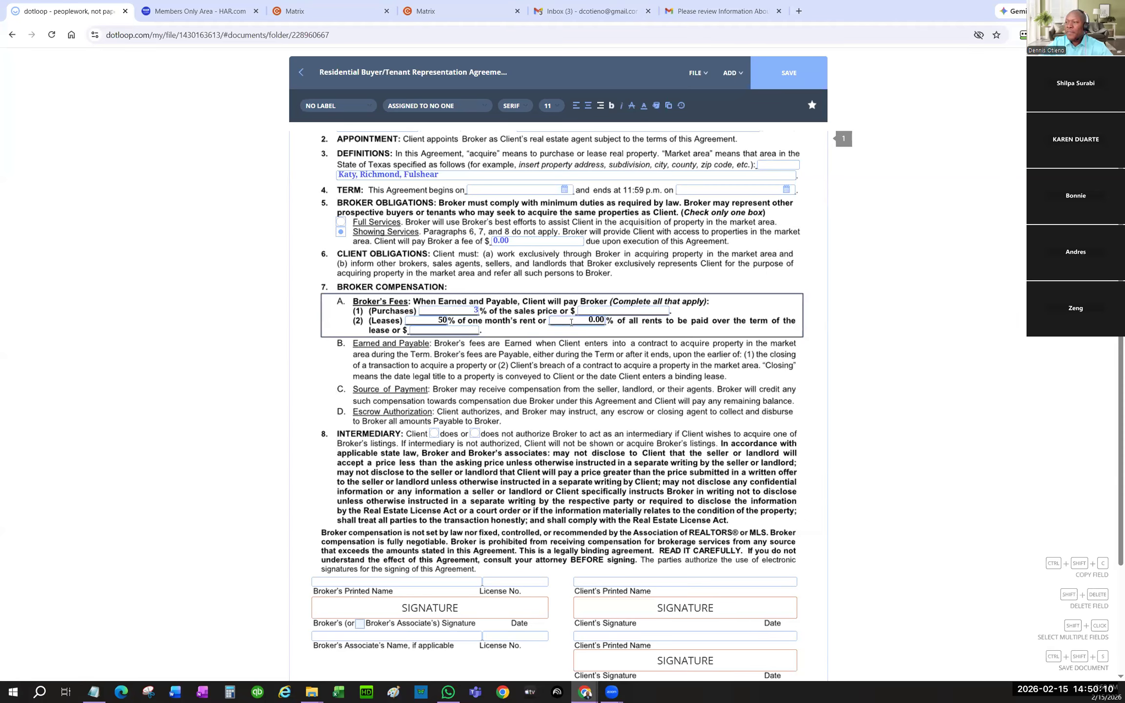
{"action": "double_click", "coordinate": [591, 320]}
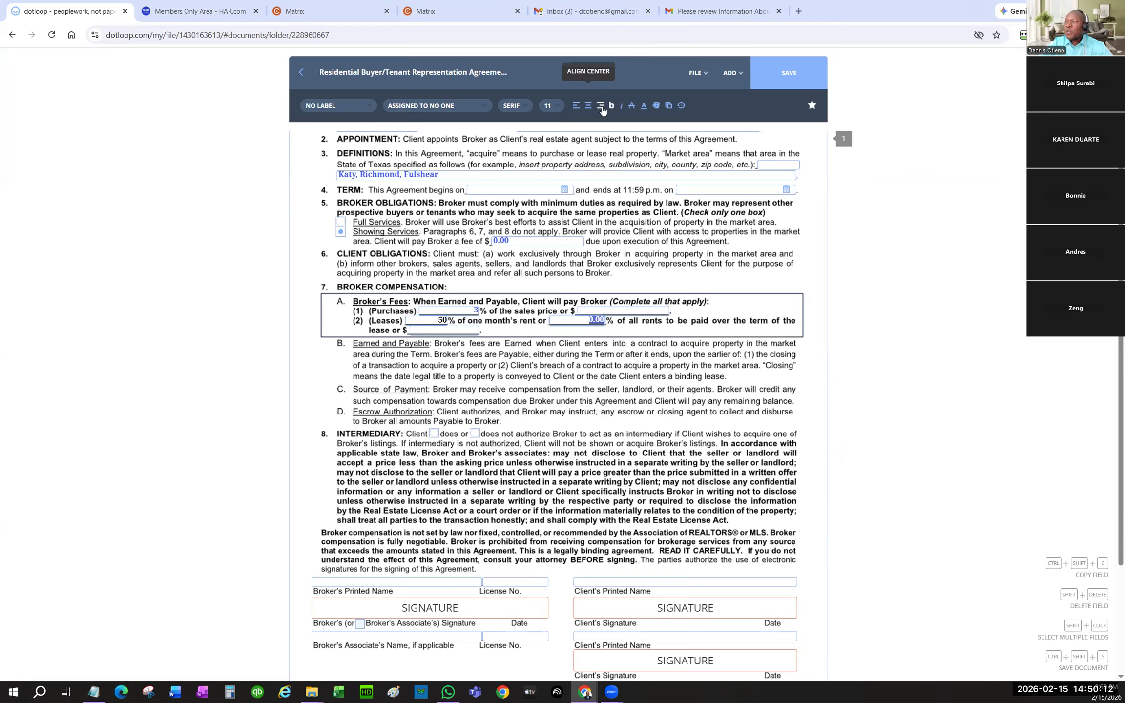
{"action": "left_click", "coordinate": [643, 106]}
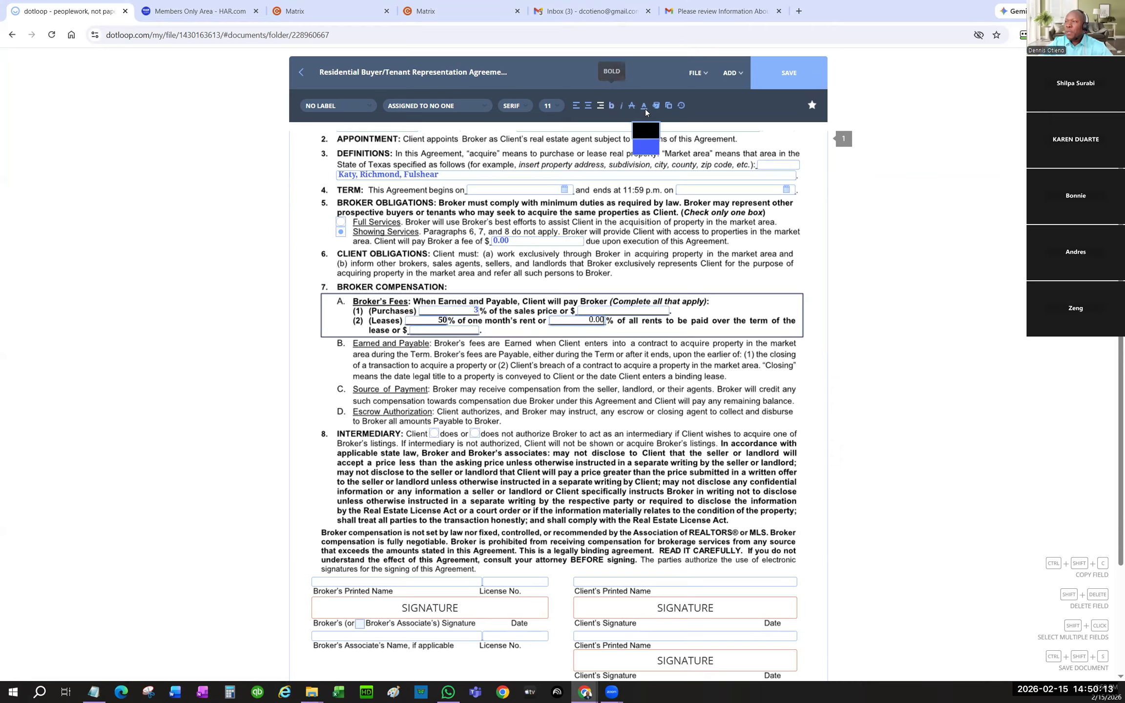
{"action": "left_click", "coordinate": [646, 146]}
{"action": "left_click", "coordinate": [449, 321]}
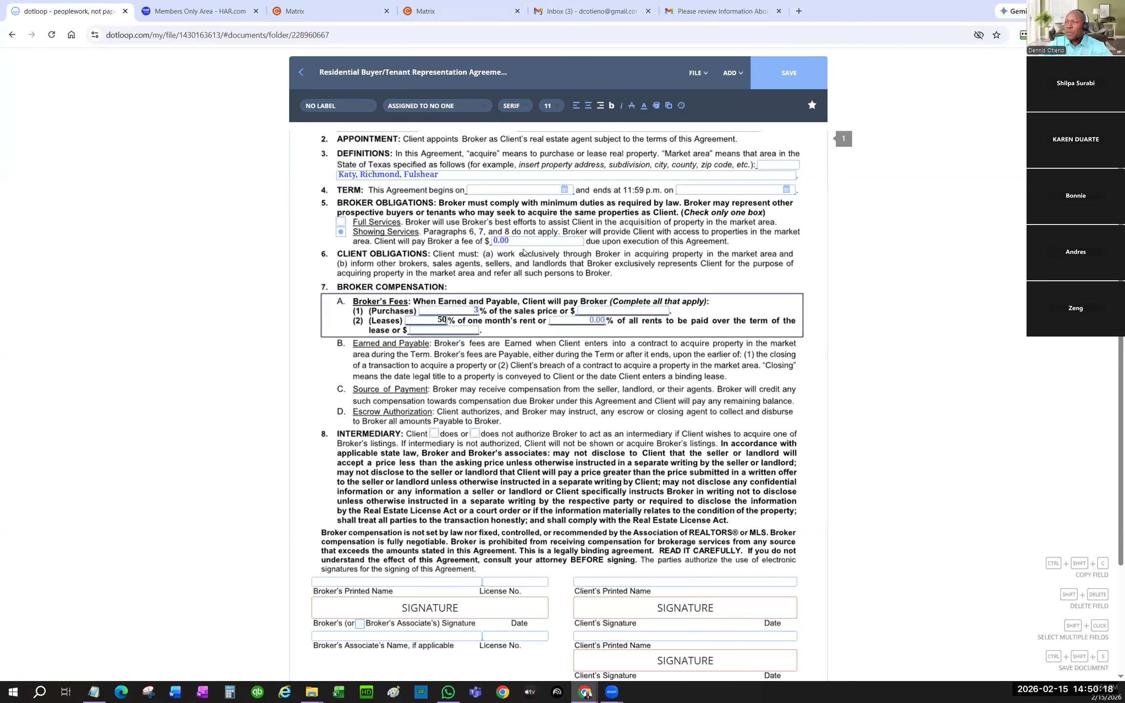
{"action": "left_click", "coordinate": [644, 105]}
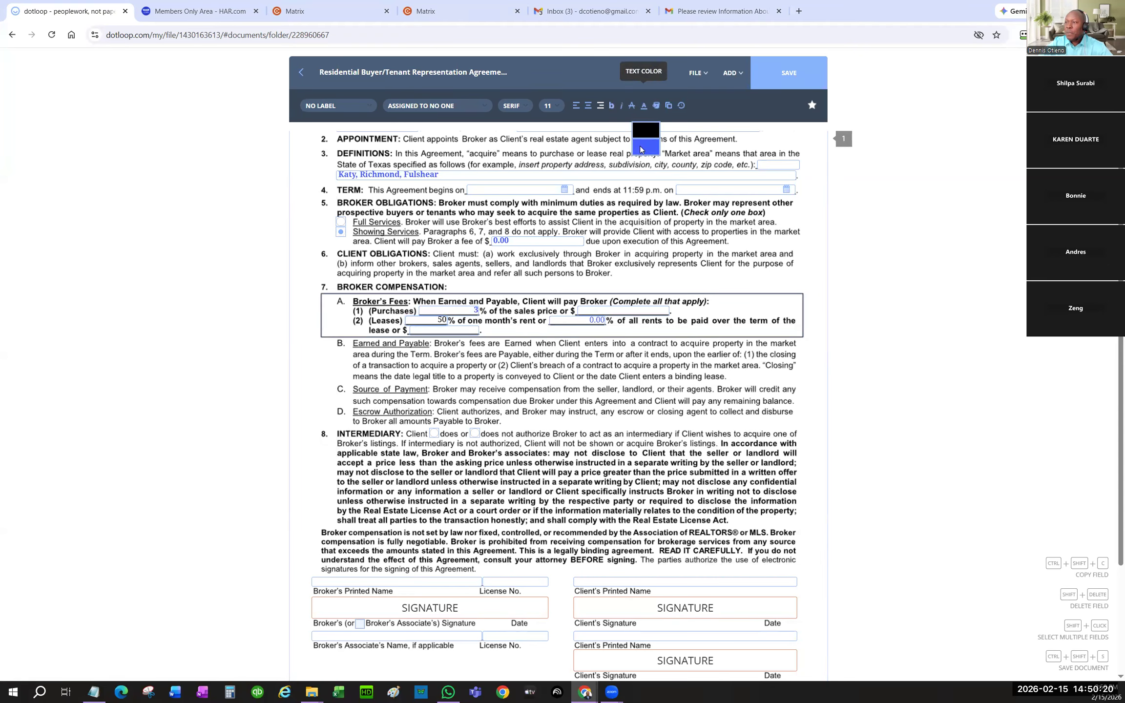
{"action": "left_click", "coordinate": [643, 144]}
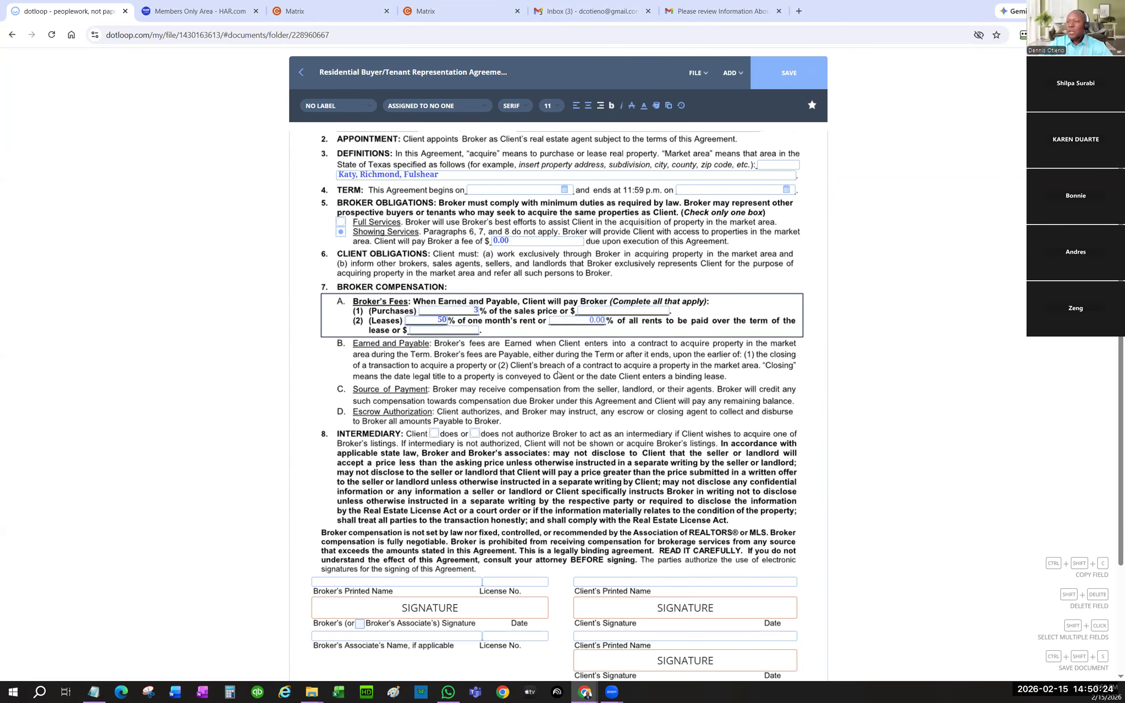
{"action": "scroll", "coordinate": [570, 375], "scroll_direction": "down", "scroll_amount": 3}
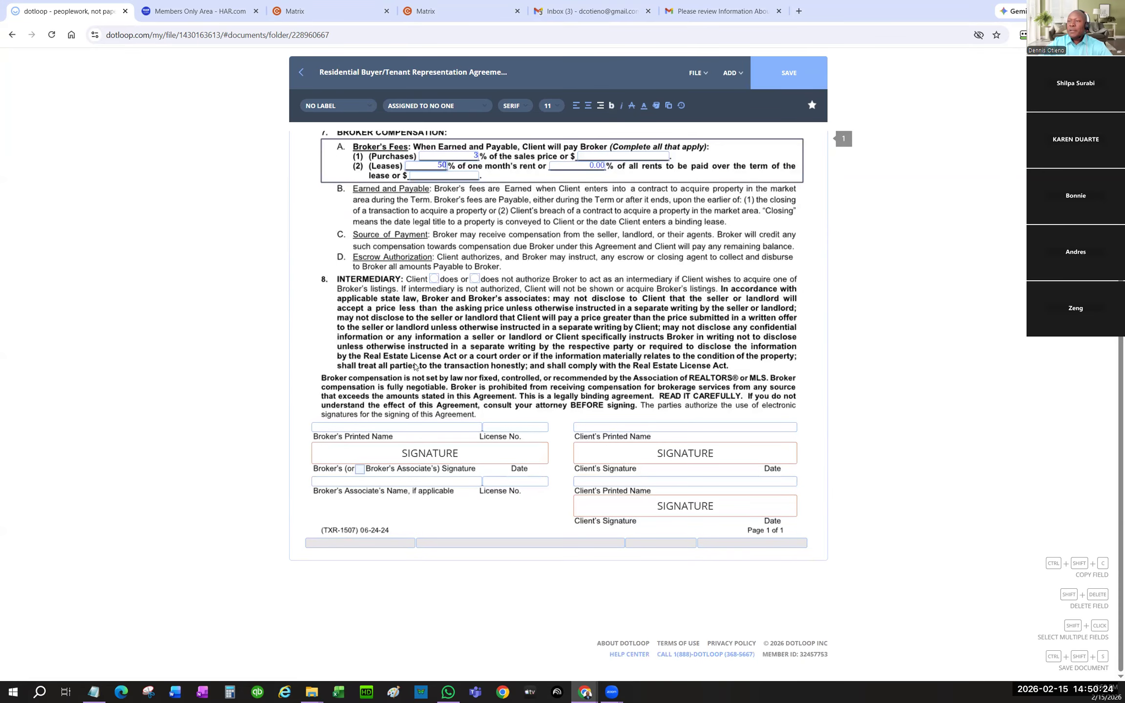
- Check the intermediary 'does' box and enter Texas Signature Realty as broker's printed name
{"action": "left_click", "coordinate": [433, 280]}
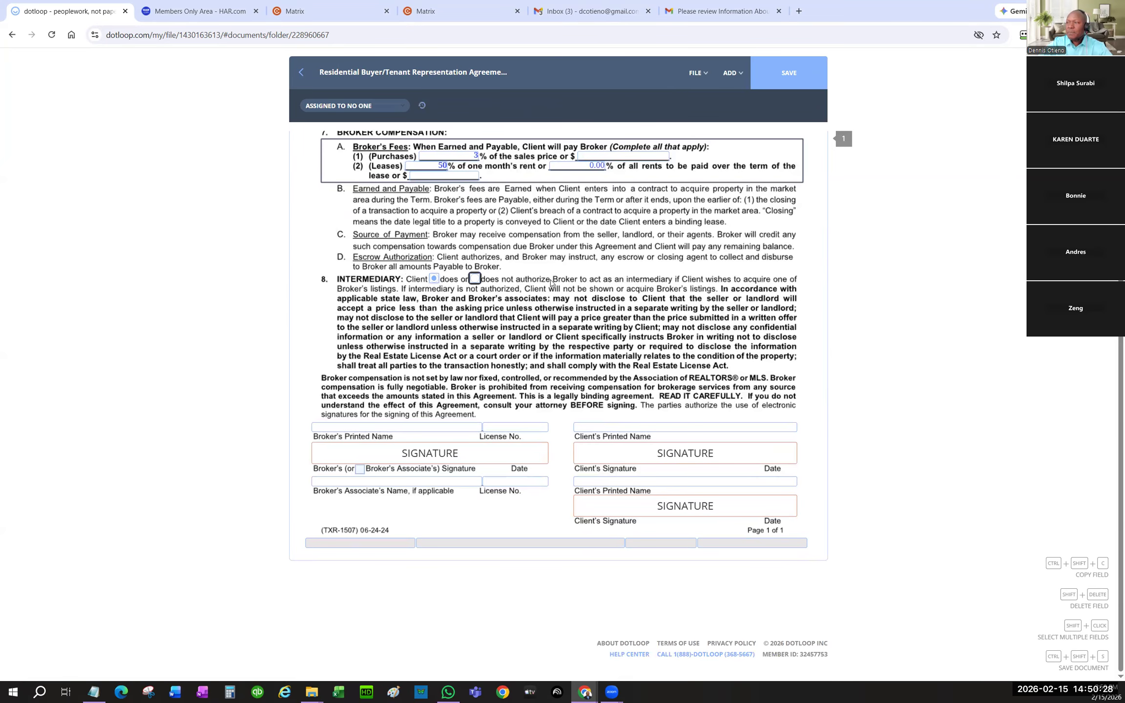
{"action": "left_click", "coordinate": [362, 427]}
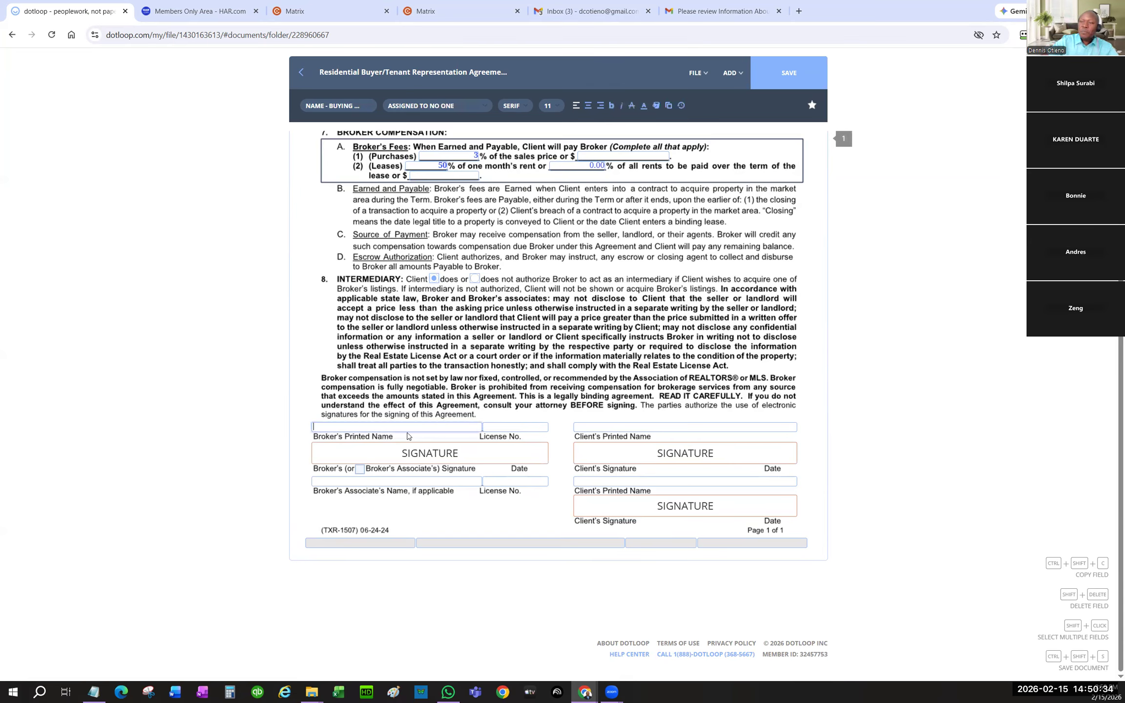
{"action": "type", "text": "Iexas"}
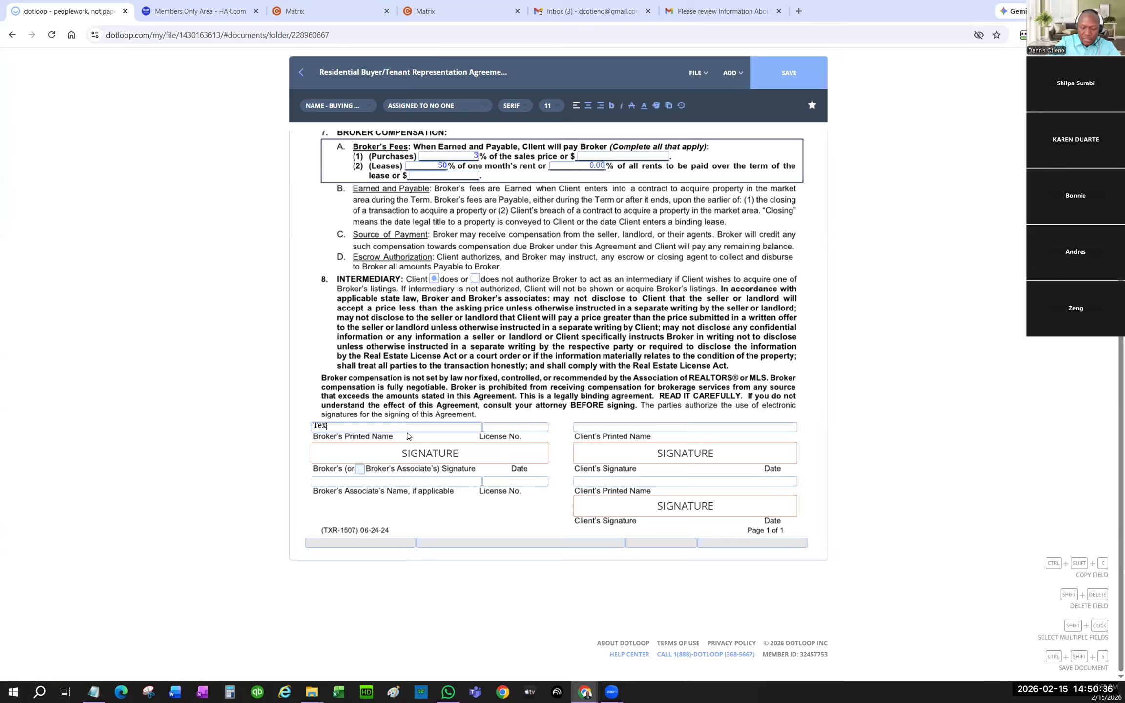
{"action": "type", "text": " Signatu"}
{"action": "type", "text": "Realty"}
{"action": "key", "text": "Tab"}
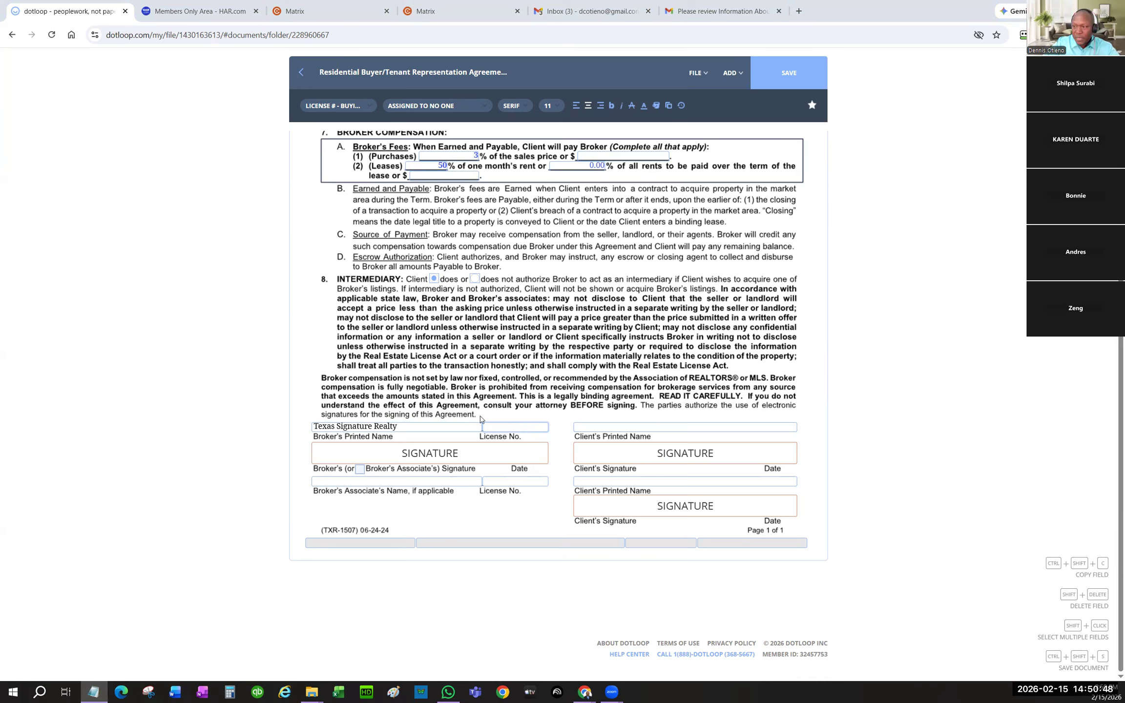
- Paste the broker's license number and make it and Texas Signature Realty bold blue
{"action": "left_click", "coordinate": [498, 429]}
{"action": "key", "text": "ctrl+v"}
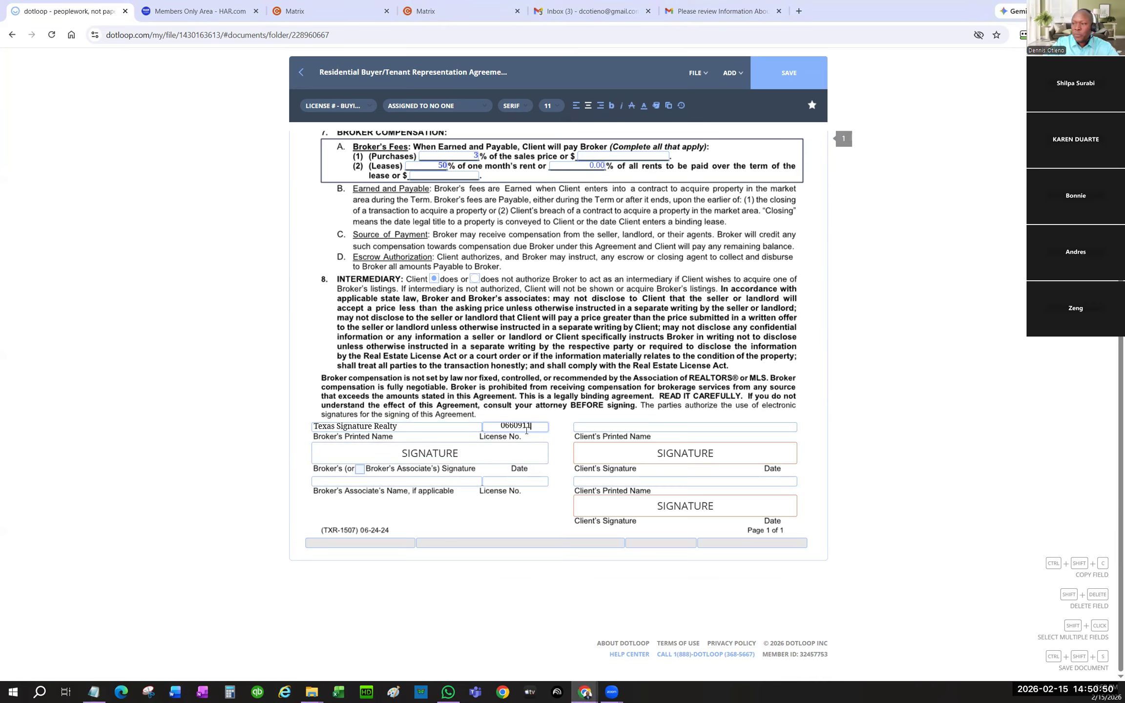
{"action": "left_click", "coordinate": [643, 107]}
{"action": "left_click", "coordinate": [640, 144]}
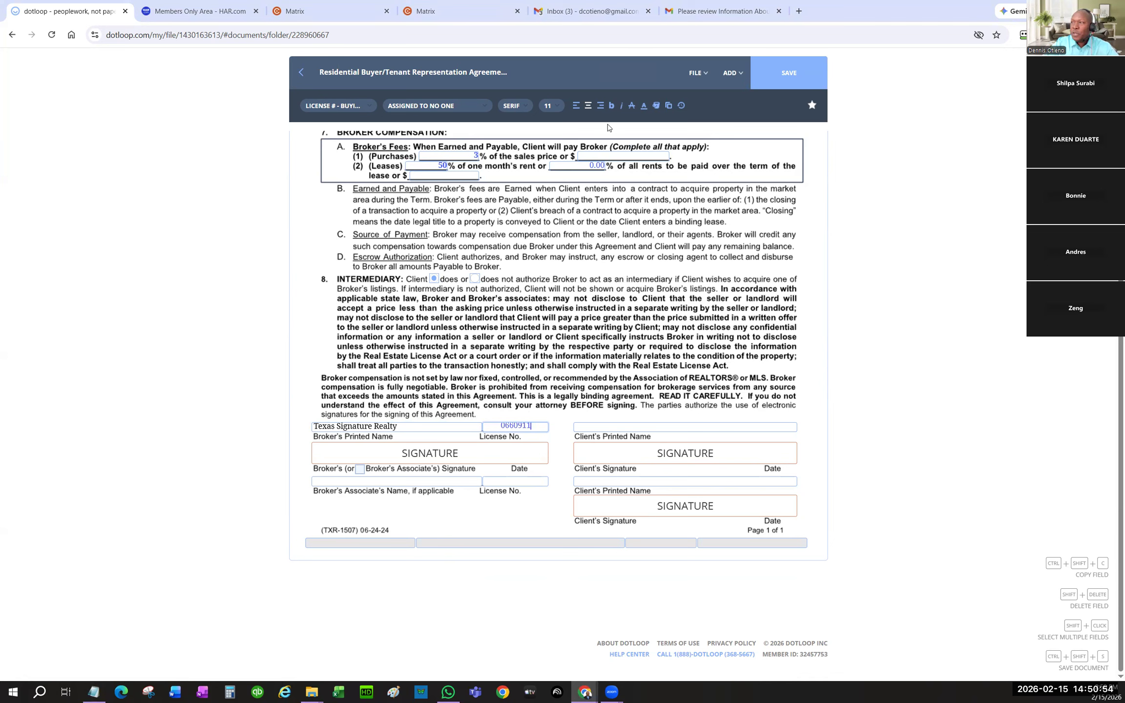
{"action": "left_click", "coordinate": [611, 105]}
{"action": "left_click", "coordinate": [365, 425]}
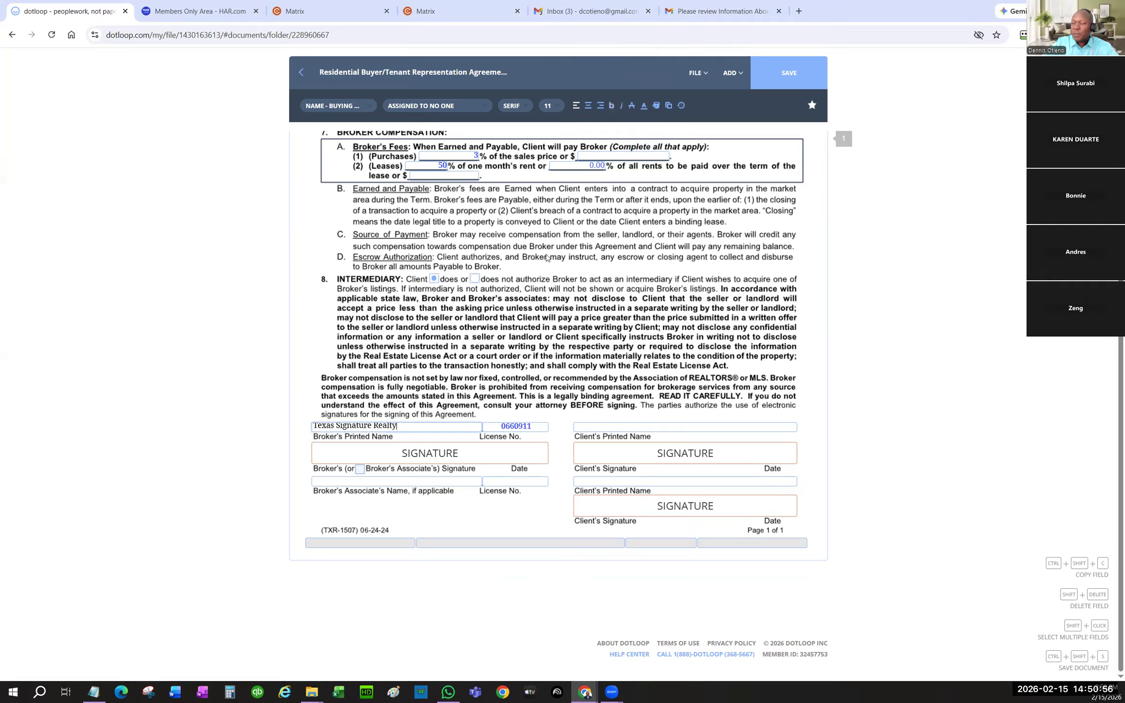
{"action": "left_click", "coordinate": [656, 106]}
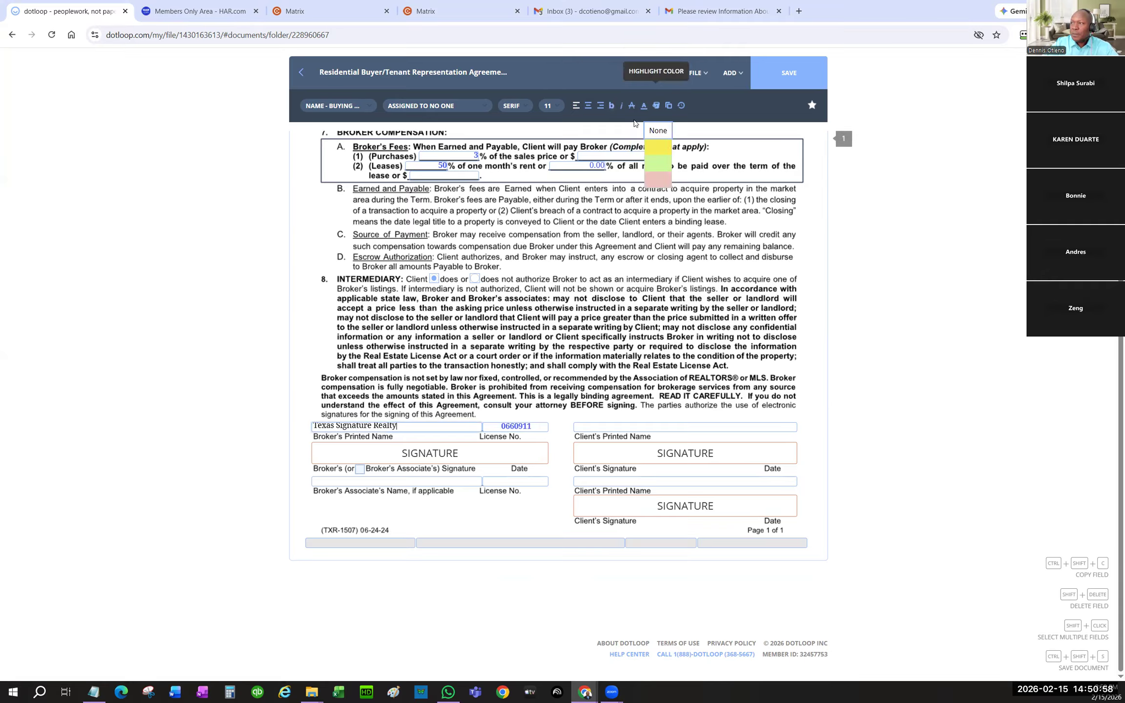
{"action": "left_click", "coordinate": [639, 105]}
{"action": "left_click", "coordinate": [637, 144]}
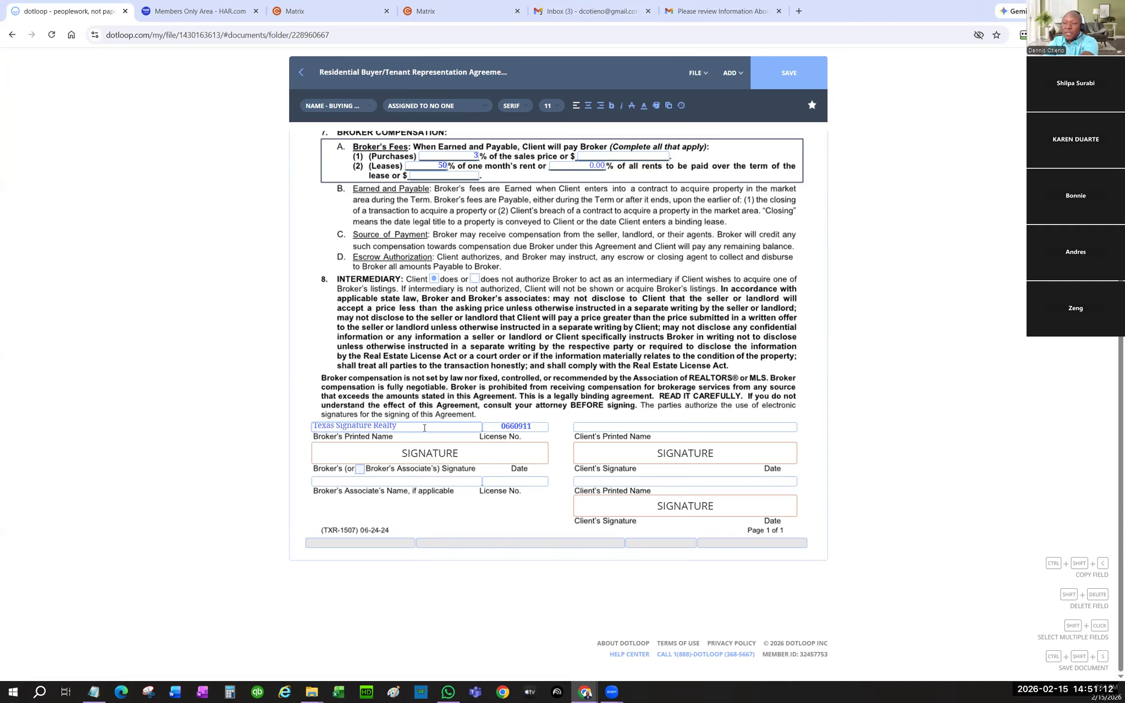
{"action": "left_click", "coordinate": [611, 105]}
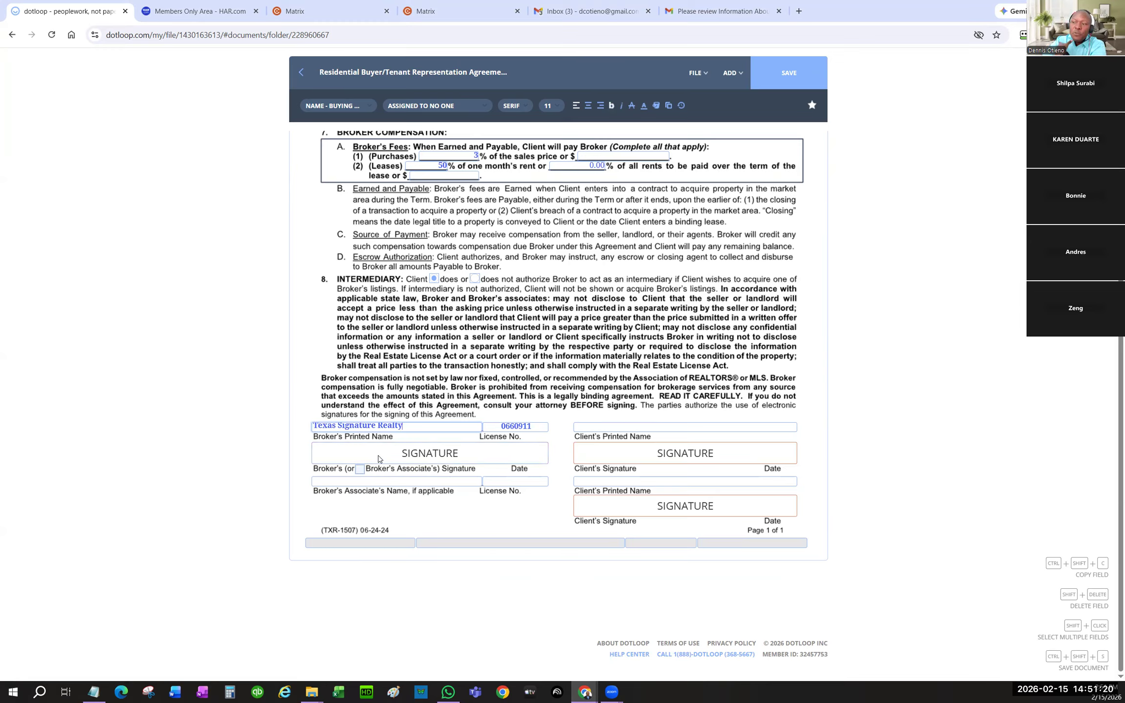
- Type the associate's name into the associate field in bold
{"action": "left_click", "coordinate": [378, 482]}
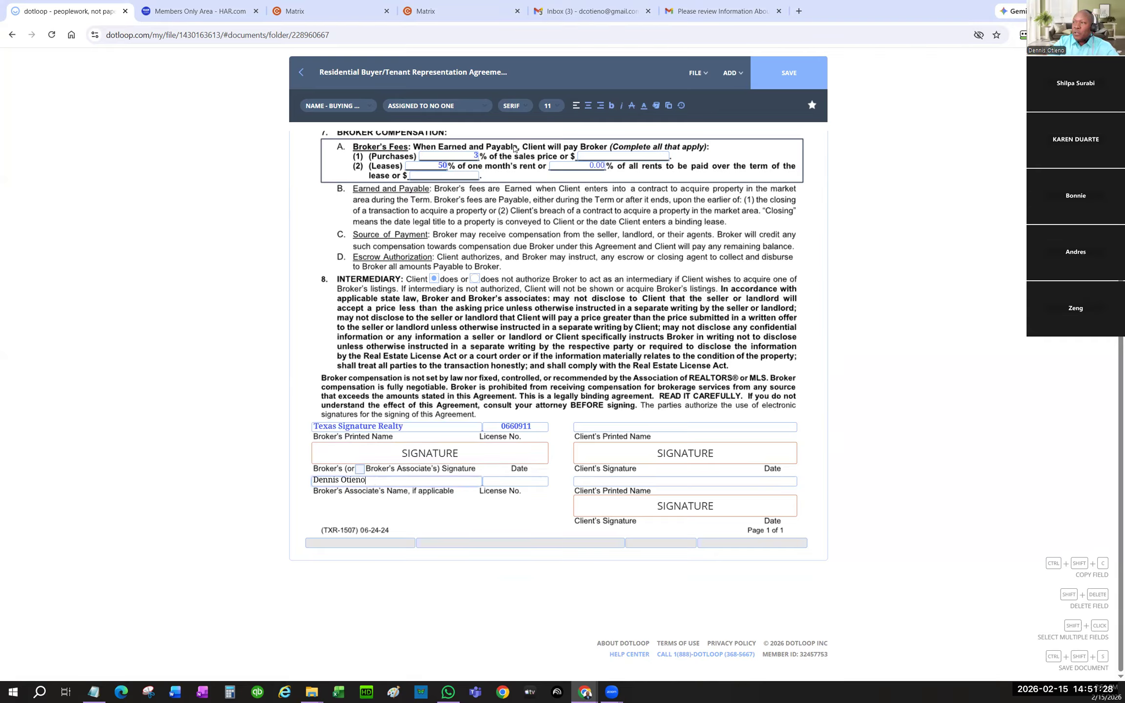
{"action": "left_click", "coordinate": [612, 105]}
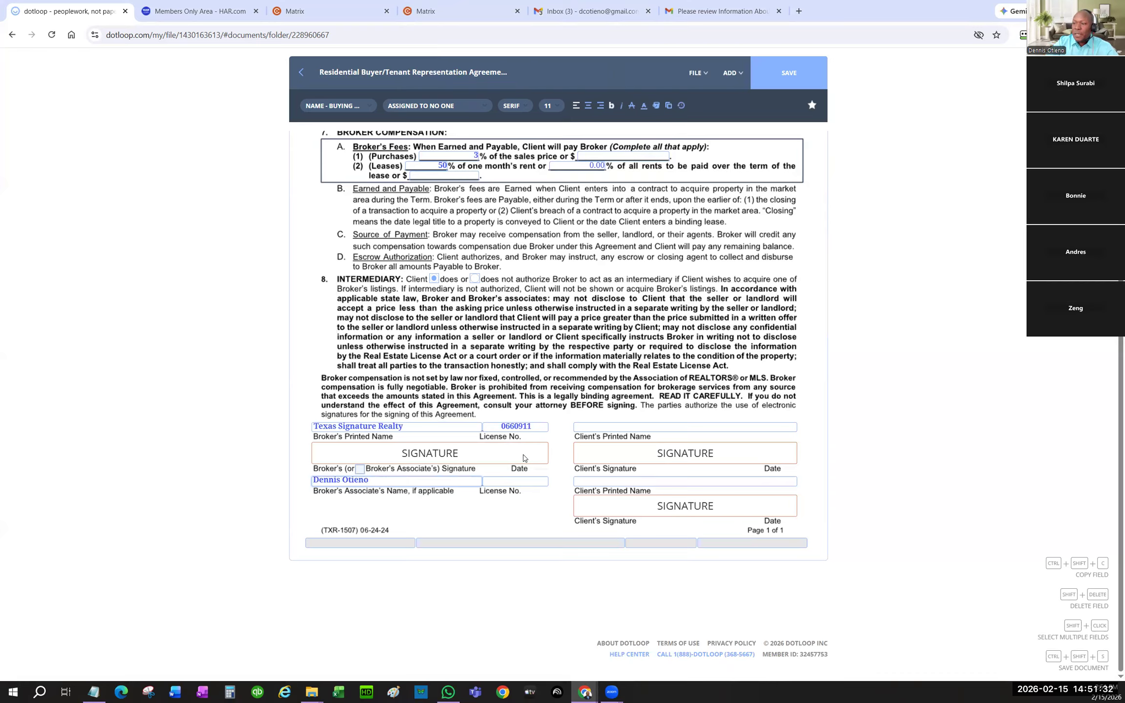
- Paste the associate's license number in bold blue and save the template
{"action": "key", "text": "alt+Tab"}
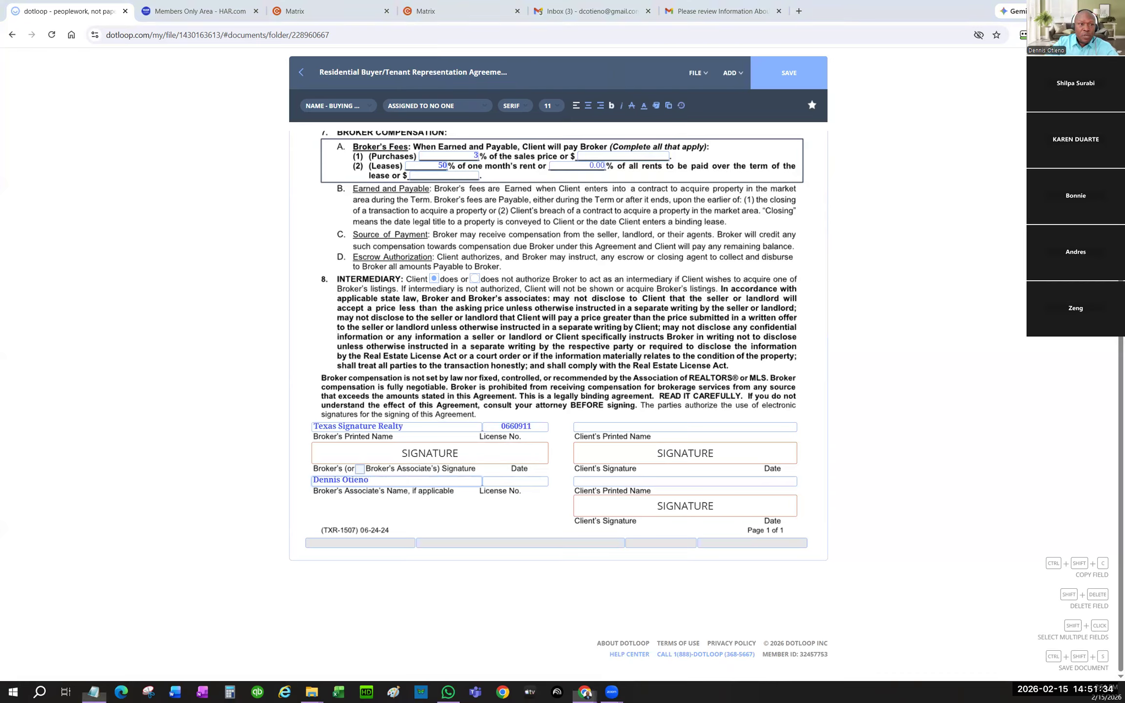
{"action": "left_click", "coordinate": [505, 481]}
{"action": "key", "text": "ctrl+v"}
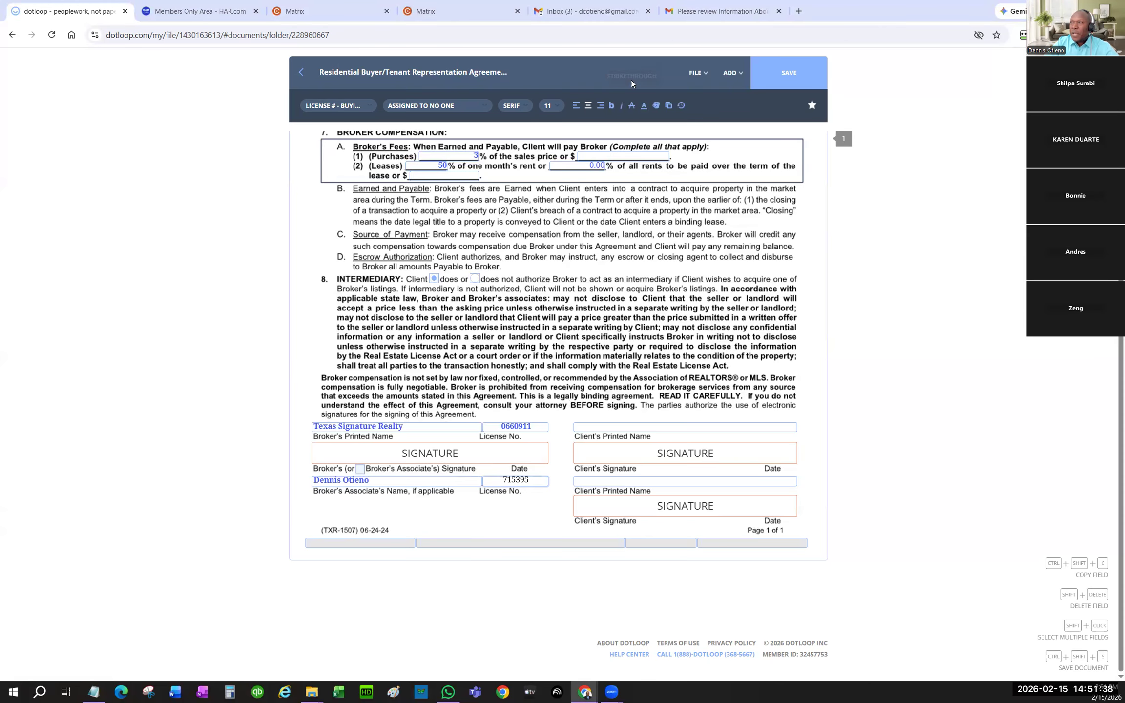
{"action": "left_click", "coordinate": [612, 106]}
{"action": "left_click", "coordinate": [644, 106]}
{"action": "left_click", "coordinate": [646, 142]}
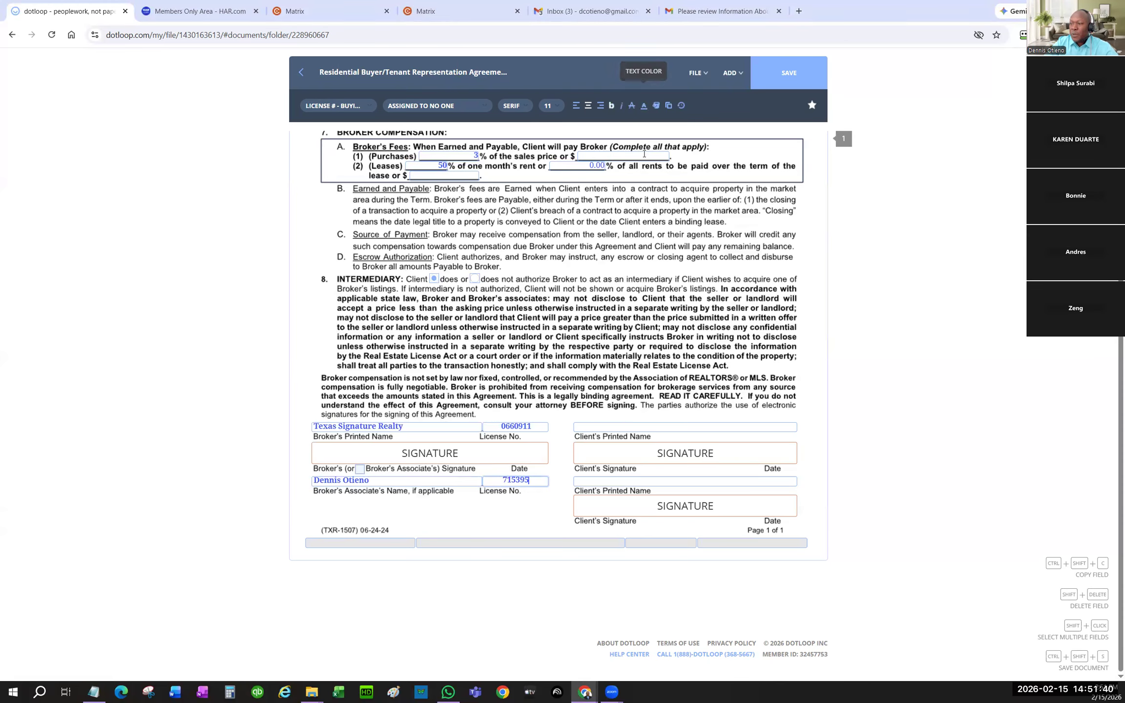
{"action": "left_click", "coordinate": [506, 481]}
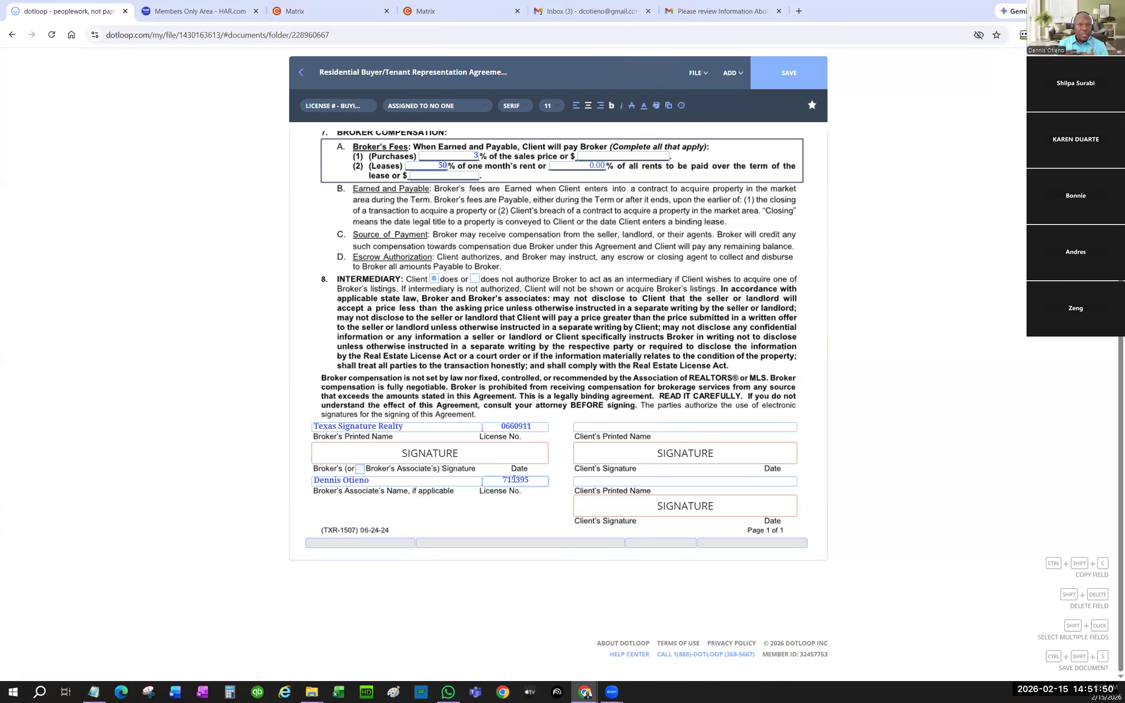
{"action": "left_click", "coordinate": [814, 74]}
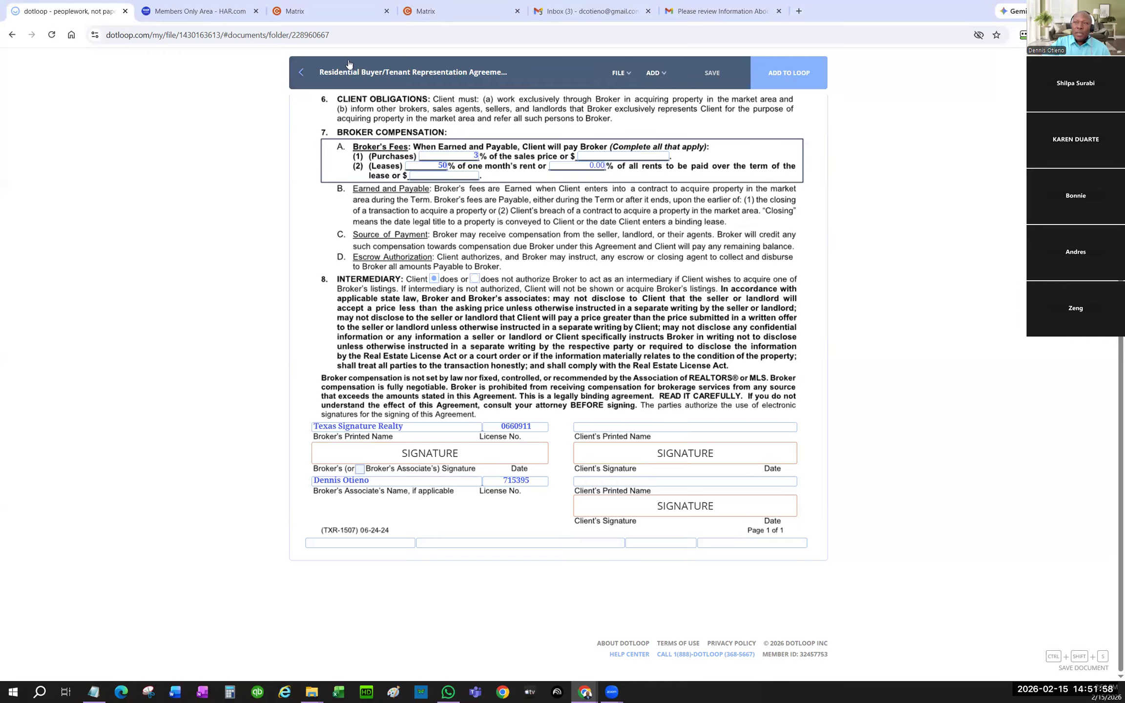
- Leave the agreement editor and go back to the LEASE-TEMP templates folder
{"action": "left_click", "coordinate": [301, 75]}
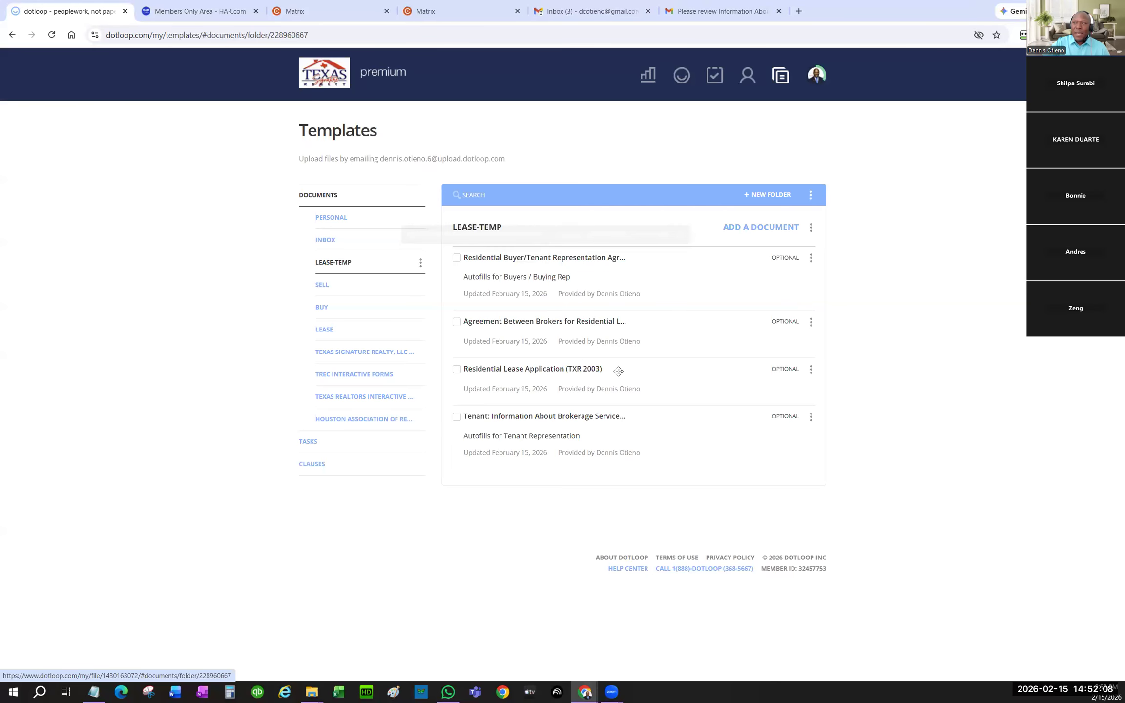
- In the Information About Brokerage Services template, paste Texas Signature Realty as sponsoring broker at 12 pt
{"action": "left_click", "coordinate": [548, 418]}
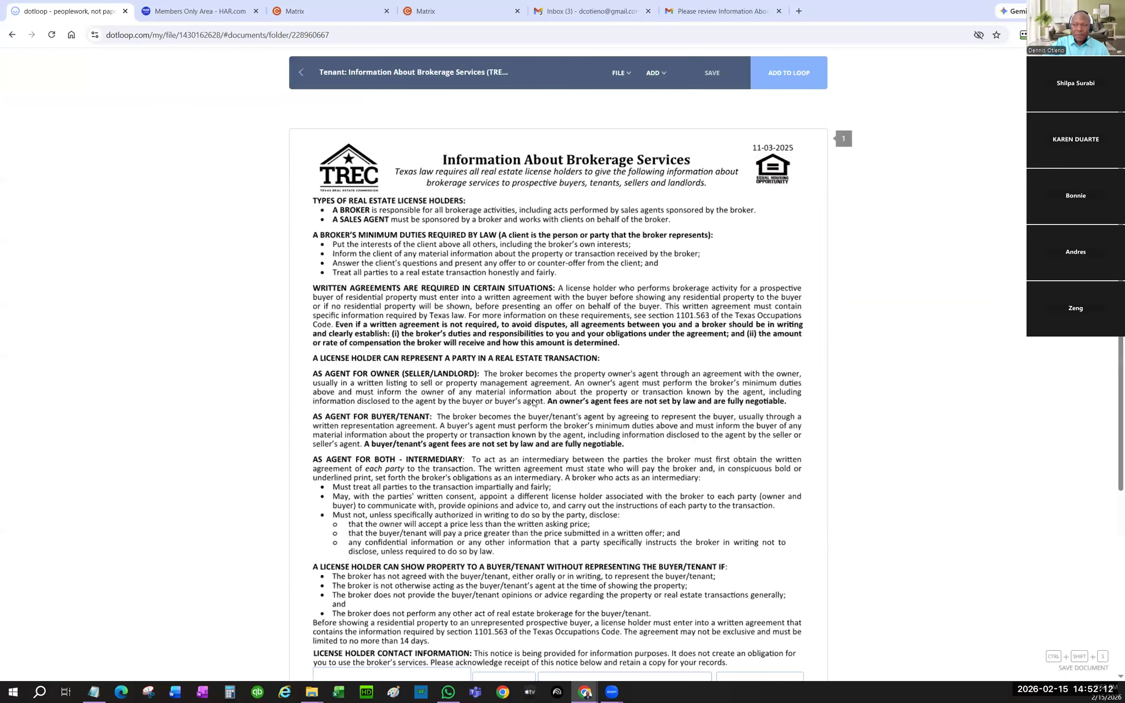
{"action": "scroll", "coordinate": [534, 402], "scroll_direction": "down", "scroll_amount": 5}
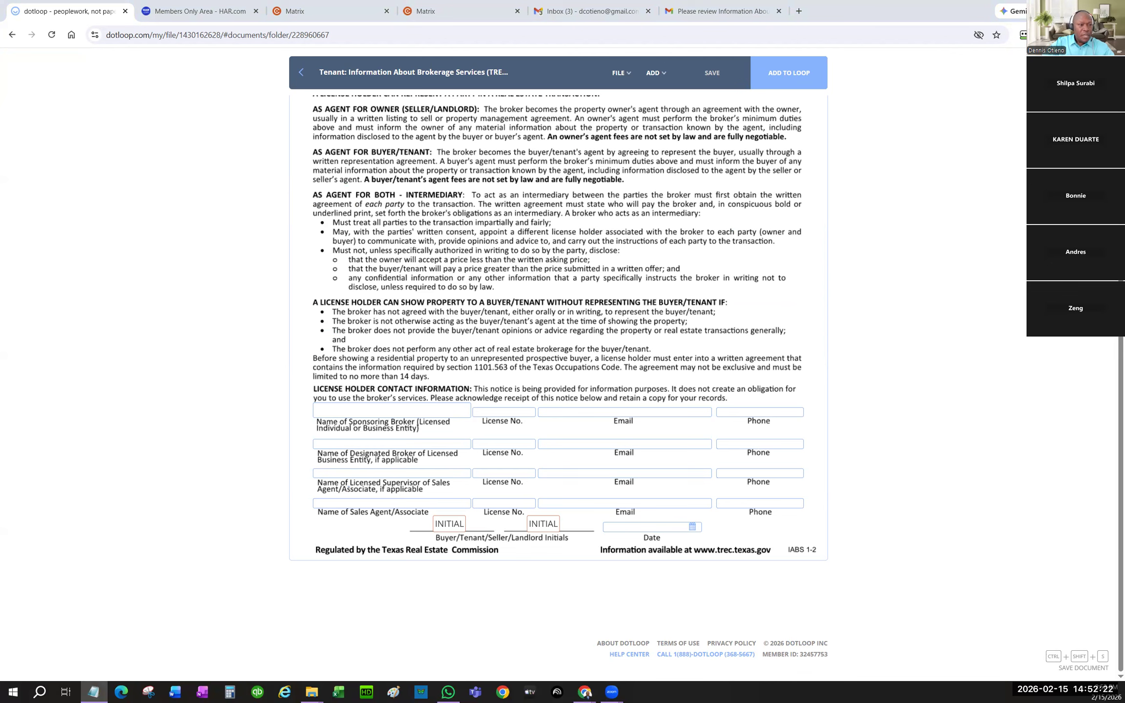
{"action": "left_click", "coordinate": [366, 407]}
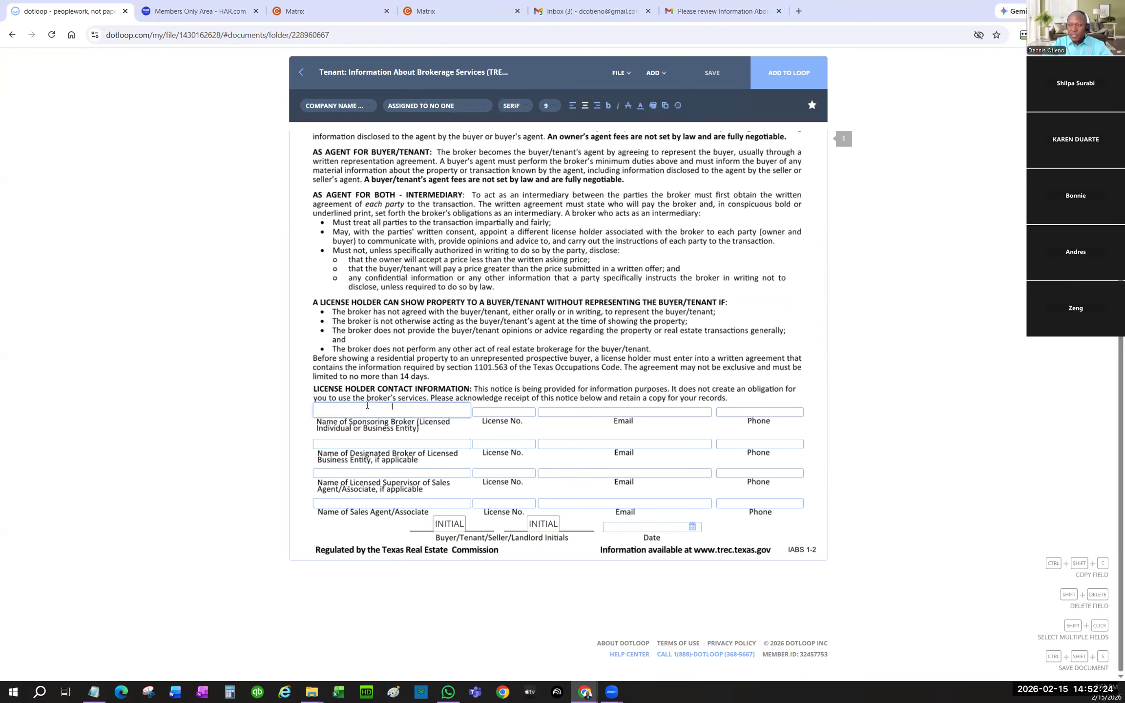
{"action": "type", "text": "Texas Signature Realty"}
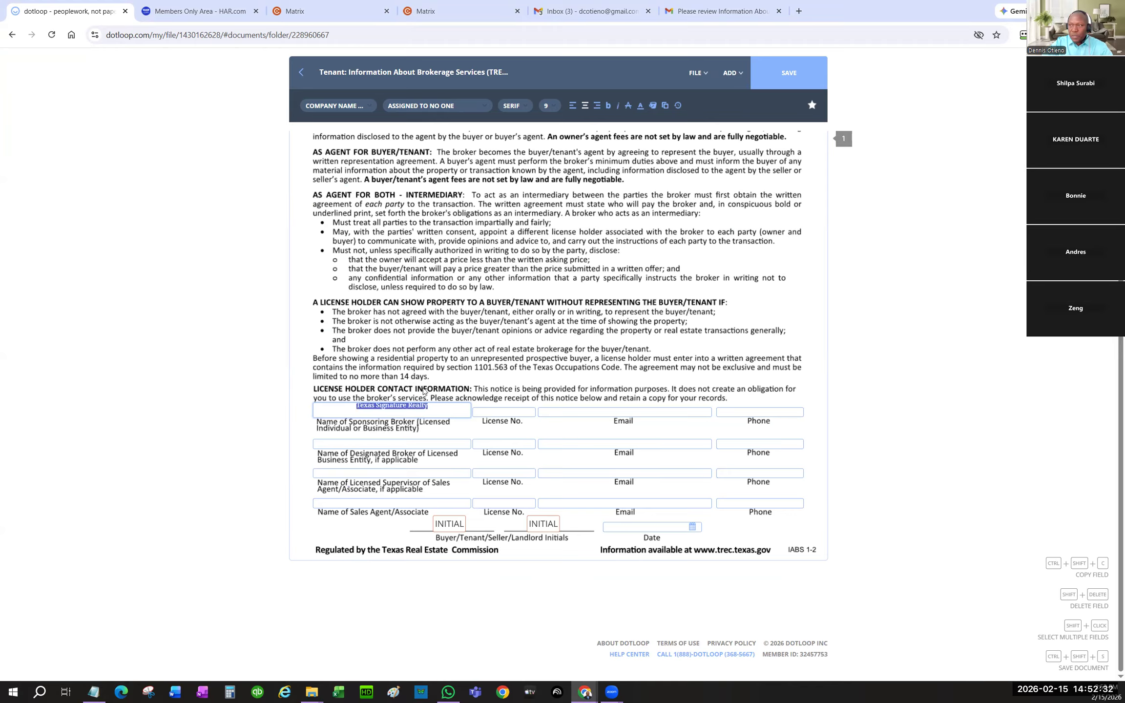
{"action": "left_click", "coordinate": [550, 106]}
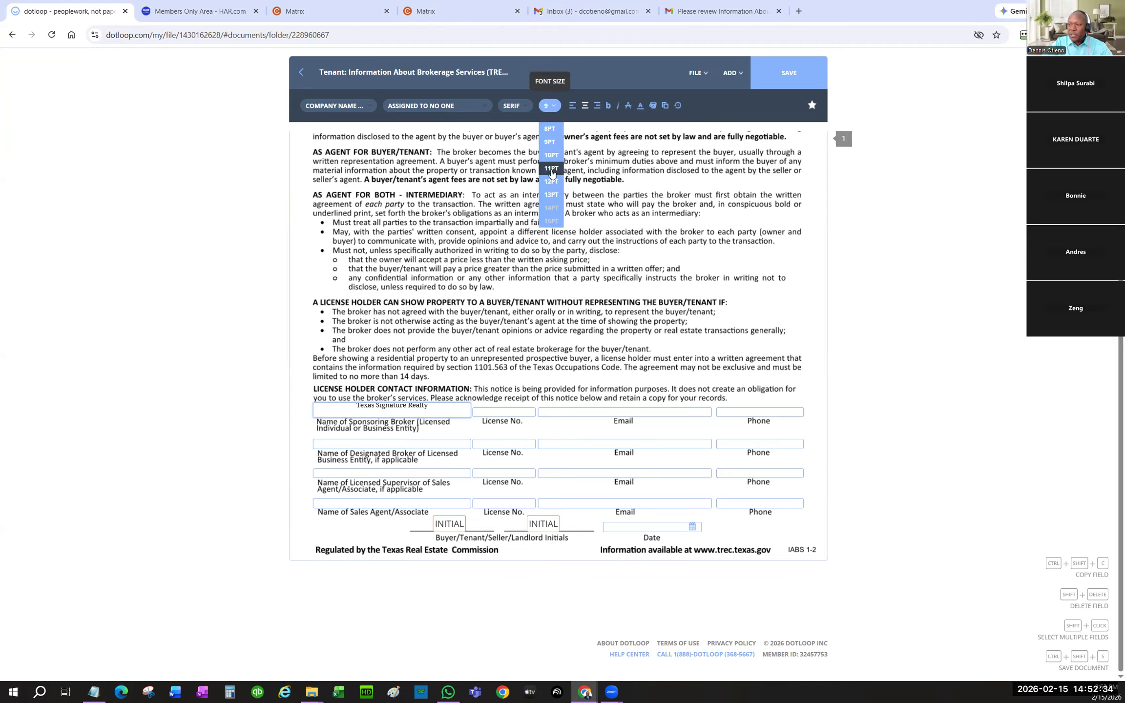
{"action": "left_click", "coordinate": [555, 169]}
{"action": "left_click", "coordinate": [552, 106]}
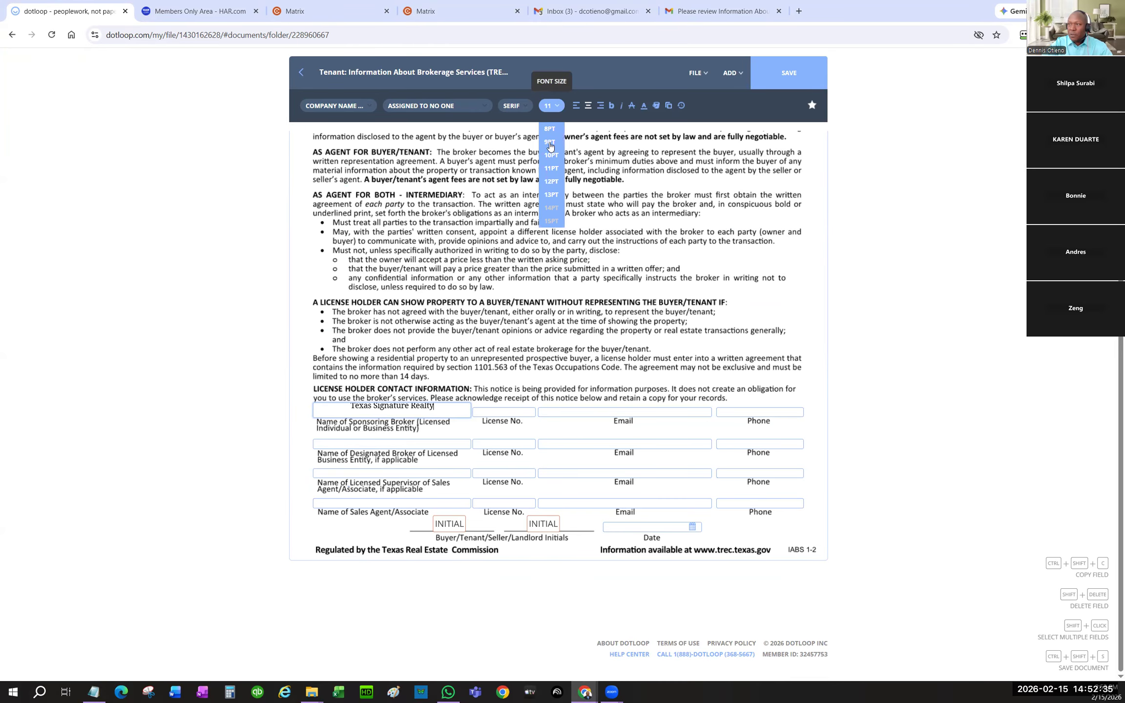
{"action": "left_click", "coordinate": [551, 181]}
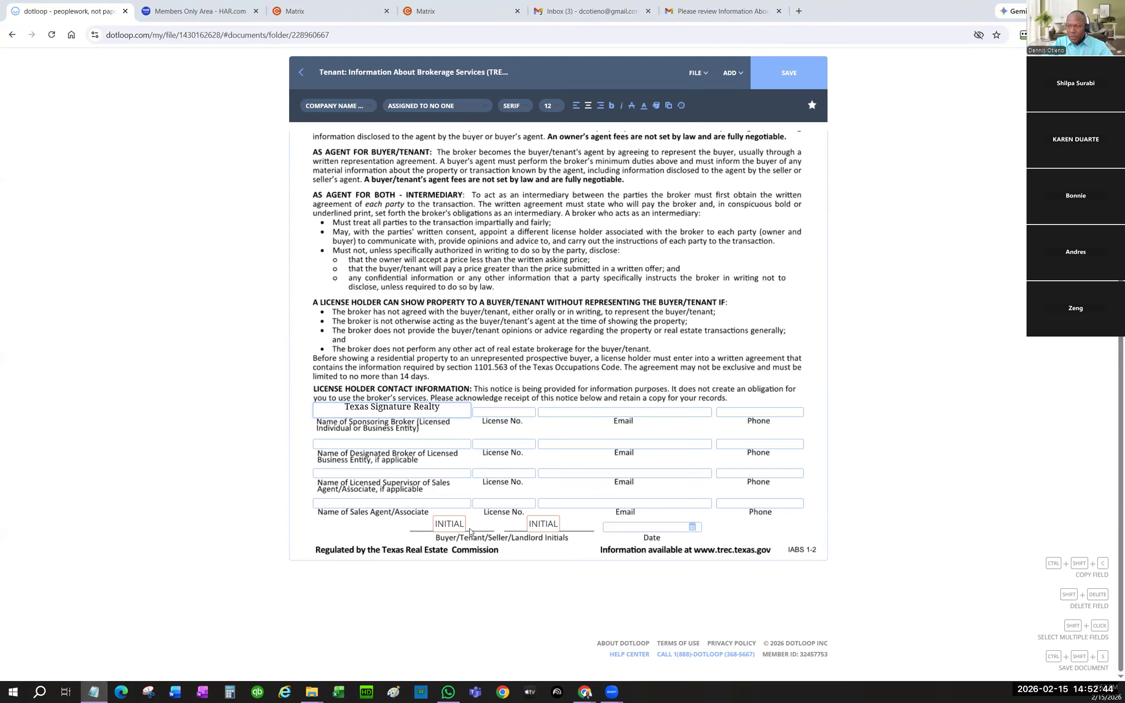
- Paste the sponsoring broker's license number, email and phone into its row
{"action": "left_click", "coordinate": [487, 408]}
{"action": "key", "text": "ctrl+v"}
{"action": "key", "text": "alt+Tab"}
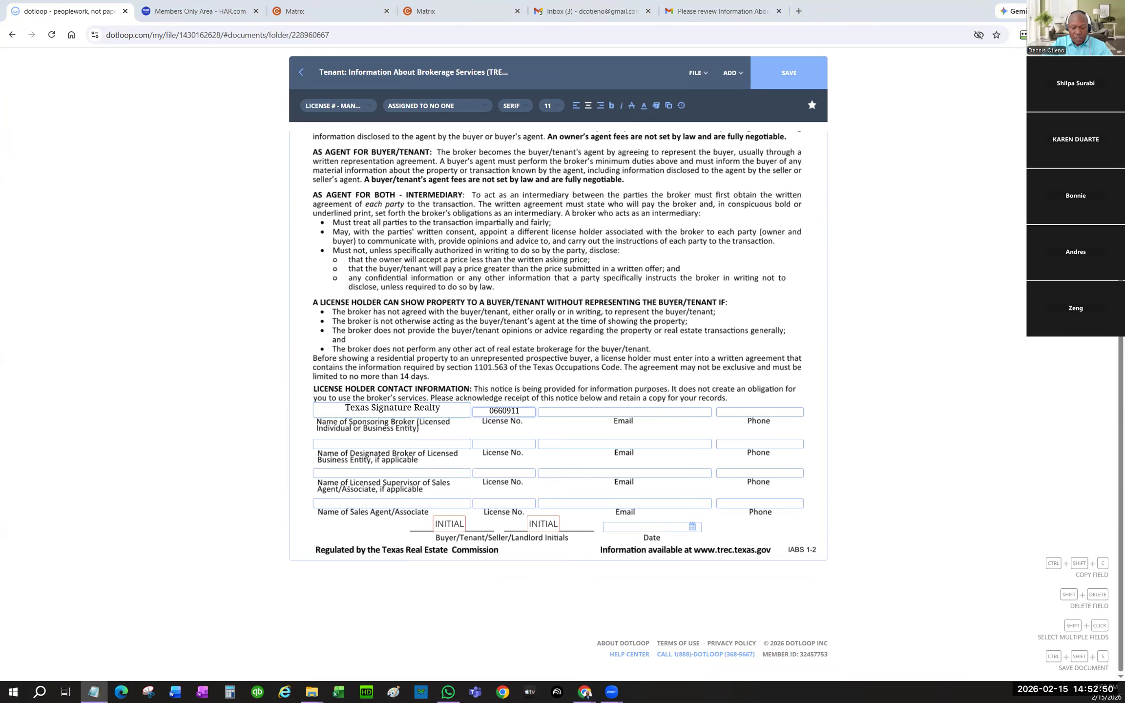
{"action": "left_click", "coordinate": [576, 412]}
{"action": "key", "text": "ctrl+v"}
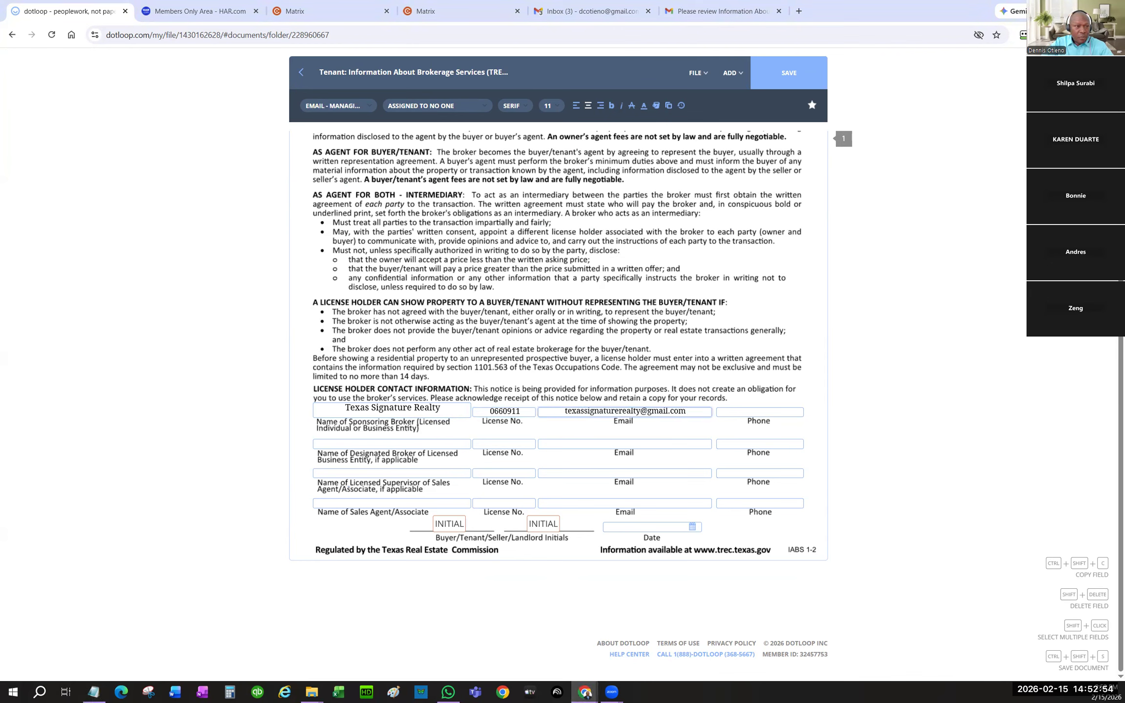
{"action": "key", "text": "alt+Tab"}
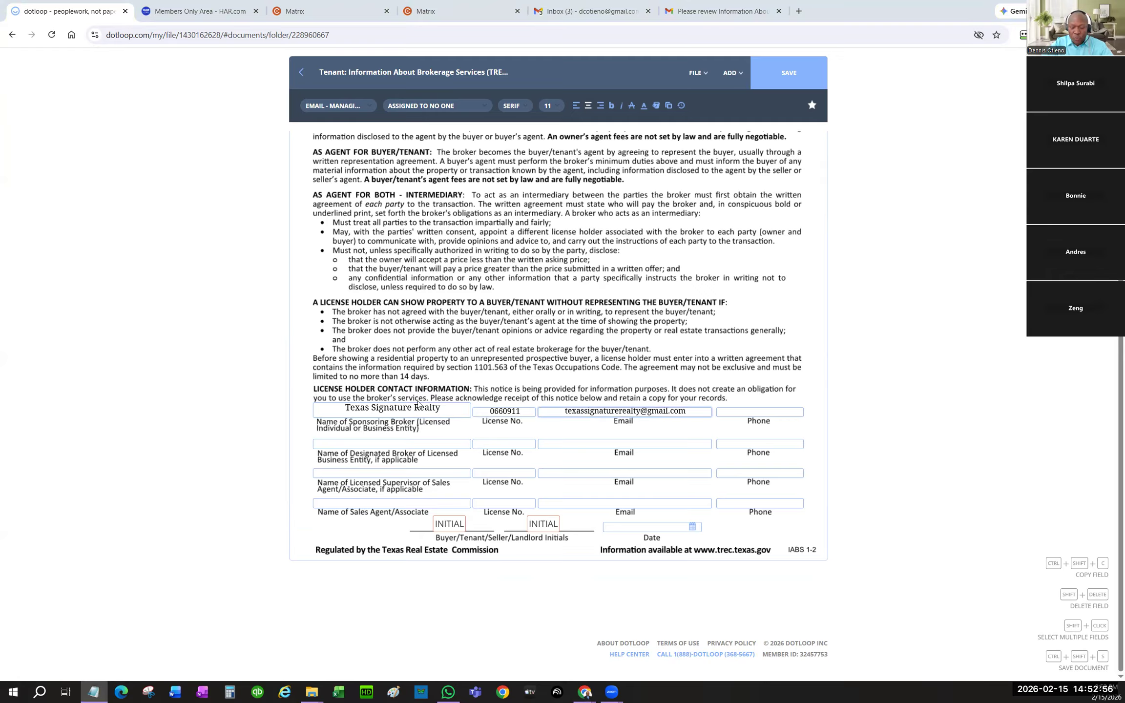
{"action": "left_click", "coordinate": [760, 410]}
{"action": "key", "text": "ctrl+v"}
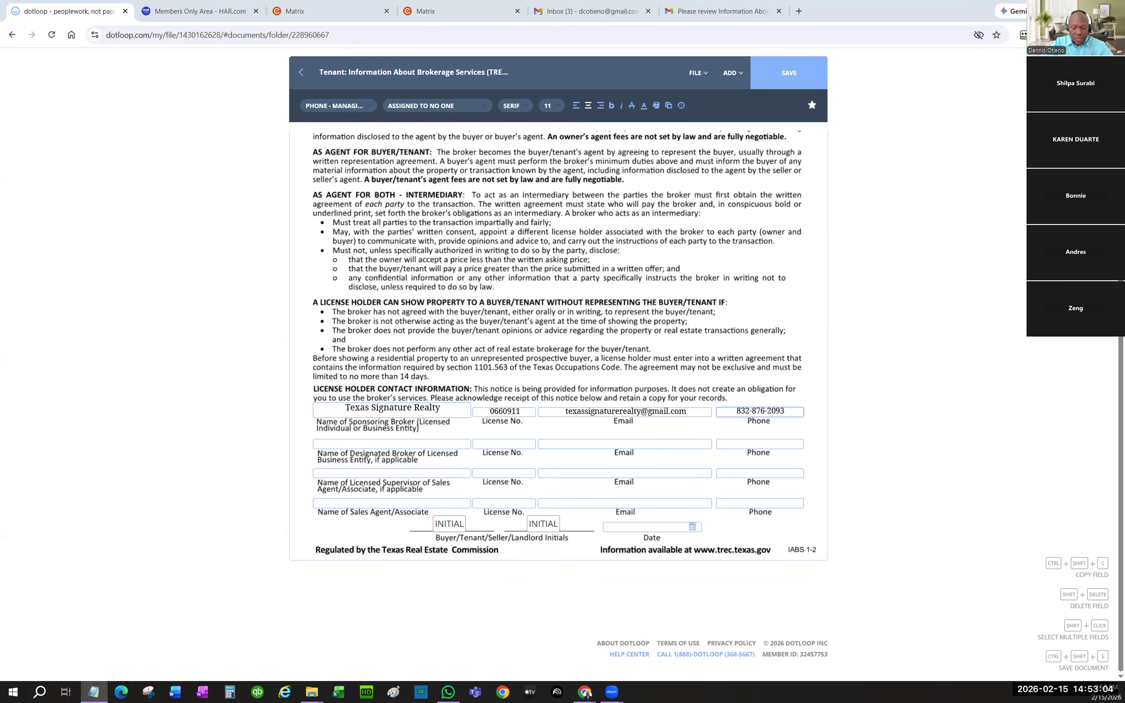
- Fill the designated broker and supervisor rows with the same name and license number
{"action": "left_click", "coordinate": [338, 443]}
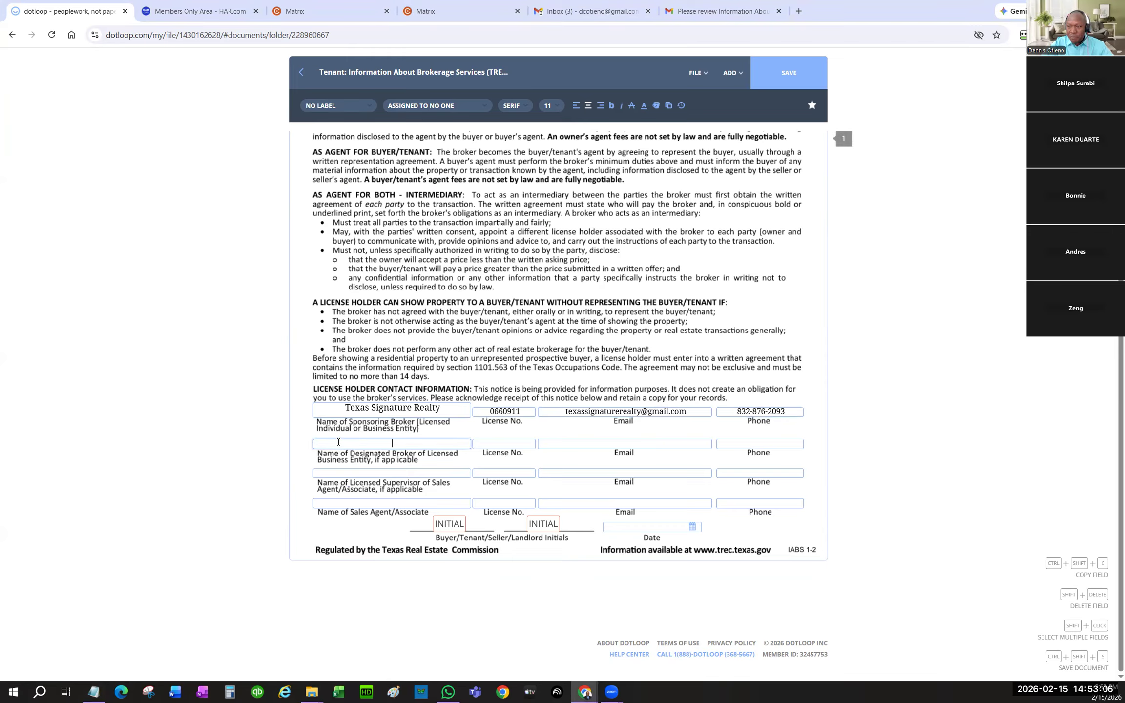
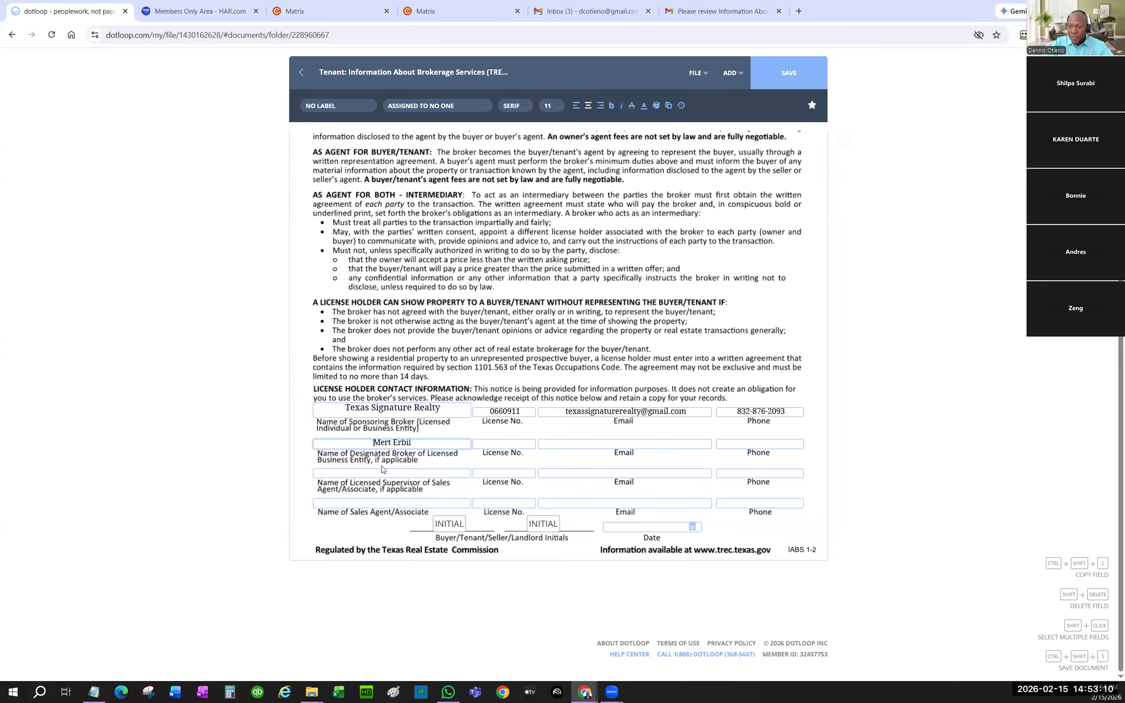
{"action": "left_click", "coordinate": [411, 474]}
{"action": "key", "text": "ctrl+v"}
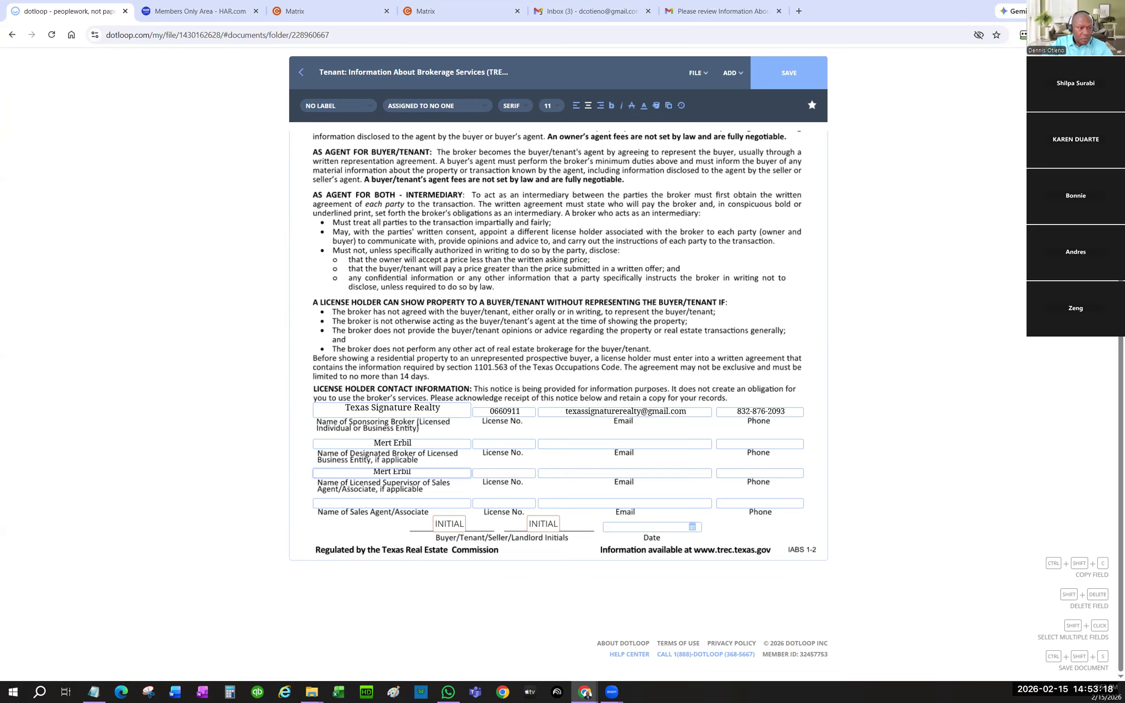
{"action": "key", "text": "alt+Tab"}
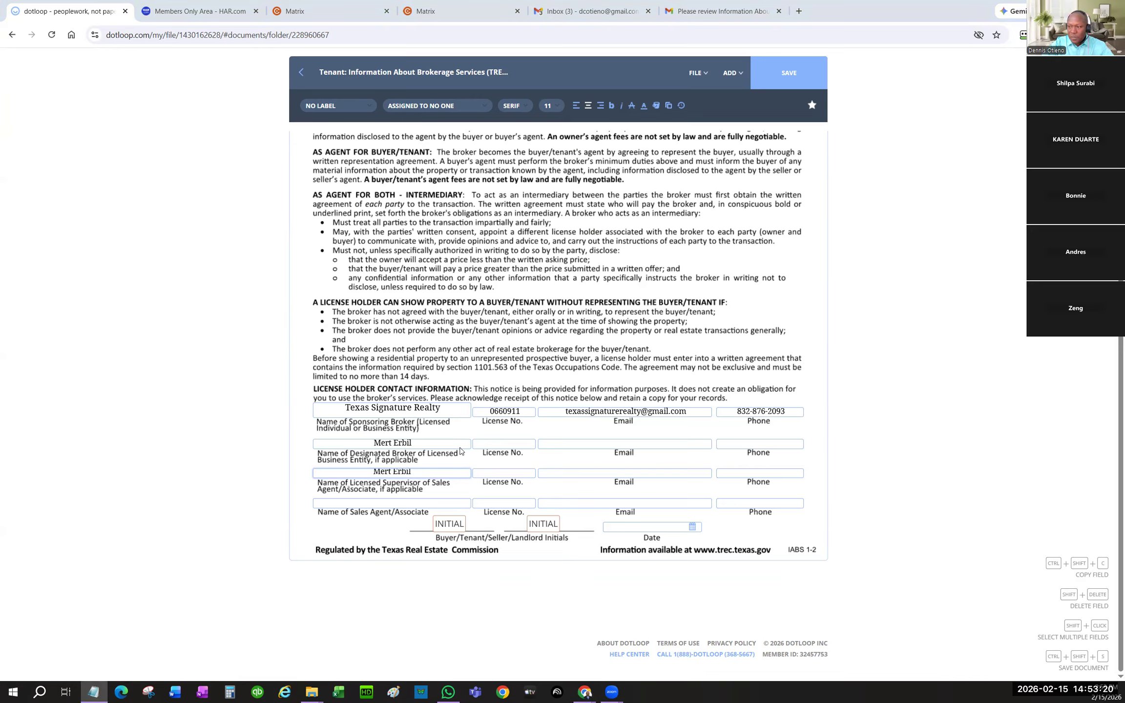
{"action": "key", "text": "alt+Tab"}
{"action": "left_click", "coordinate": [504, 443]}
{"action": "key", "text": "ctrl+v"}
{"action": "left_click", "coordinate": [494, 472]}
{"action": "key", "text": "ctrl+v"}
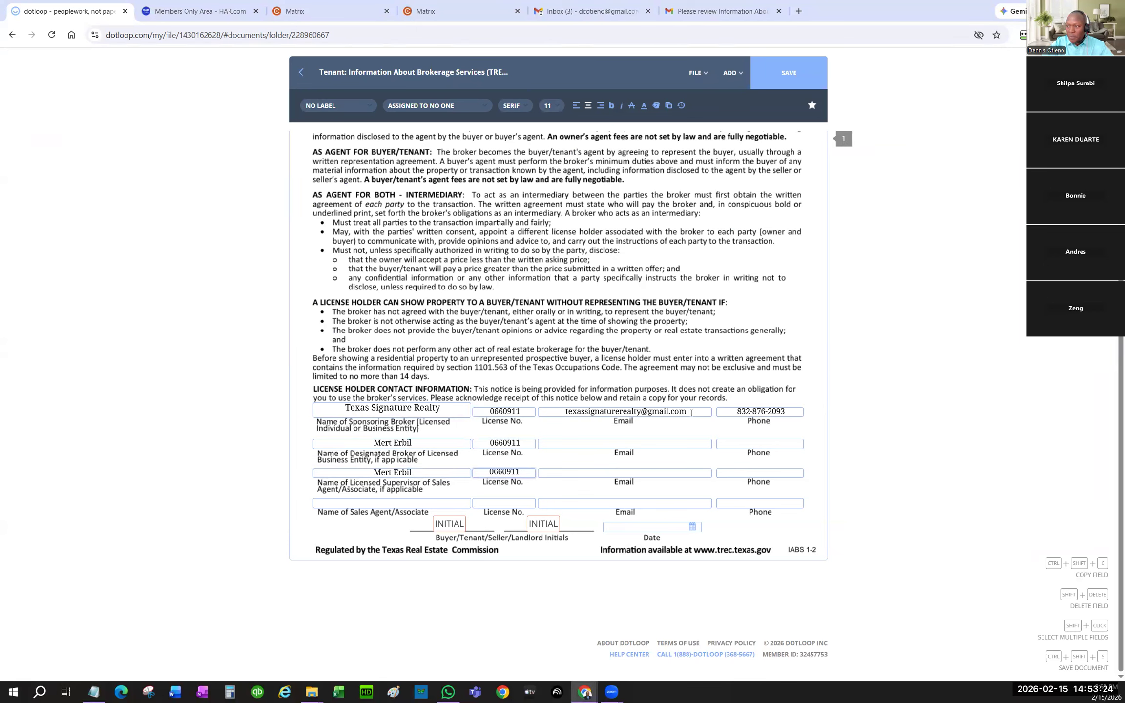
- Copy the brokerage email and phone into the designated broker and supervisor rows
{"action": "triple_click", "coordinate": [691, 413]}
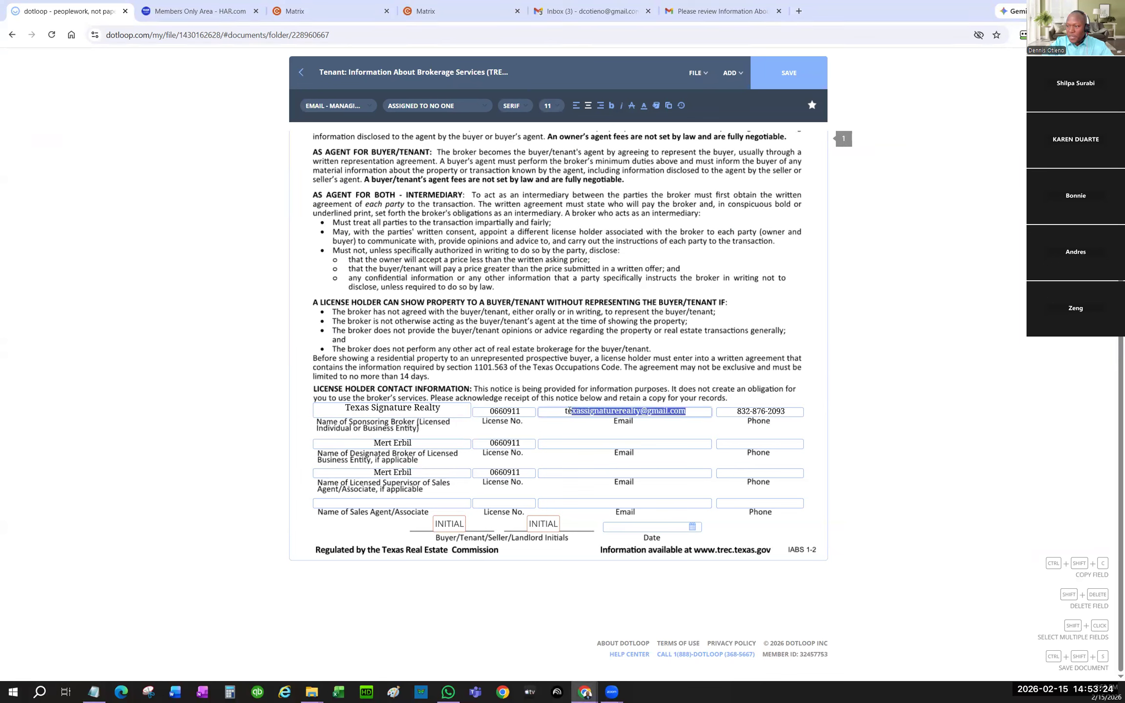
{"action": "key", "text": "ctrl+c"}
{"action": "left_click", "coordinate": [624, 440]}
{"action": "key", "text": "ctrl+v"}
{"action": "left_click", "coordinate": [683, 473]}
{"action": "key", "text": "ctrl+v"}
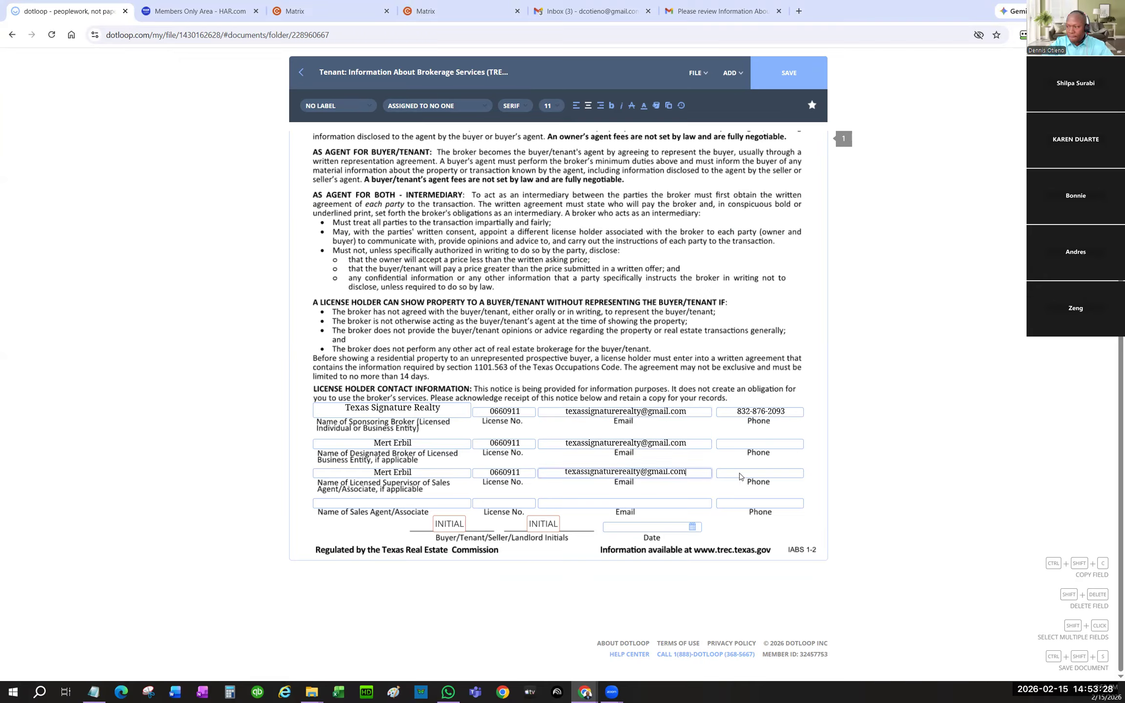
{"action": "triple_click", "coordinate": [782, 411]}
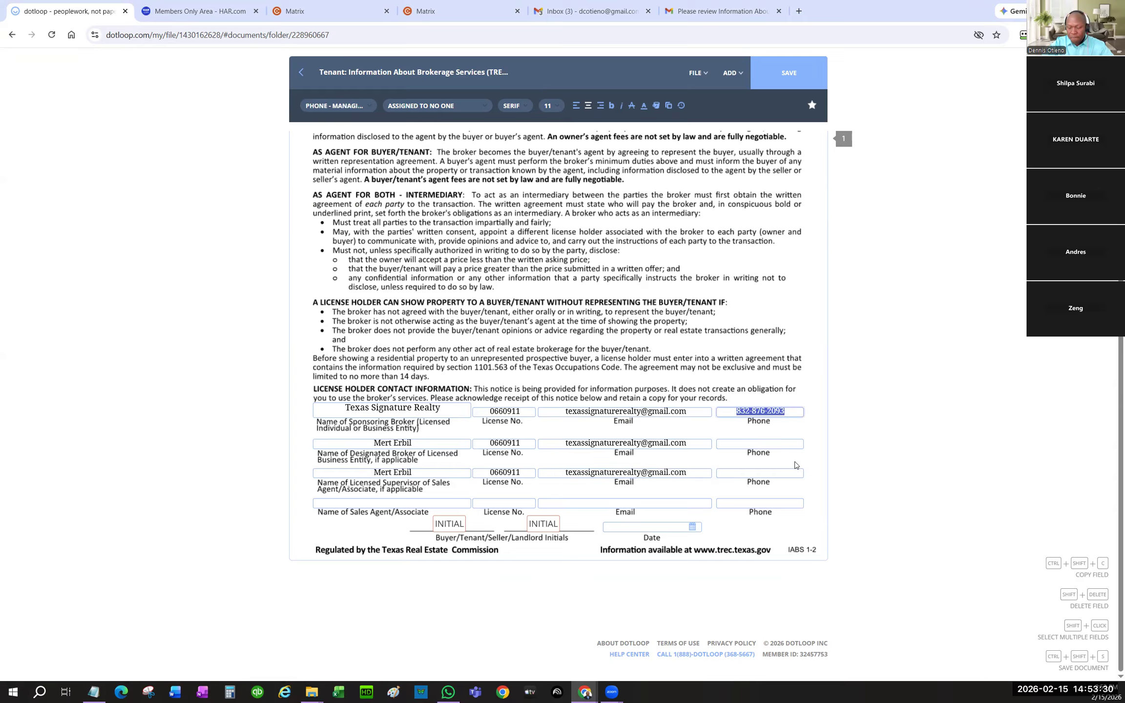
{"action": "key", "text": "ctrl+c"}
{"action": "left_click", "coordinate": [754, 443]}
{"action": "key", "text": "ctrl+v"}
{"action": "left_click", "coordinate": [760, 471]}
{"action": "key", "text": "ctrl+v"}
{"action": "left_click", "coordinate": [359, 502]}
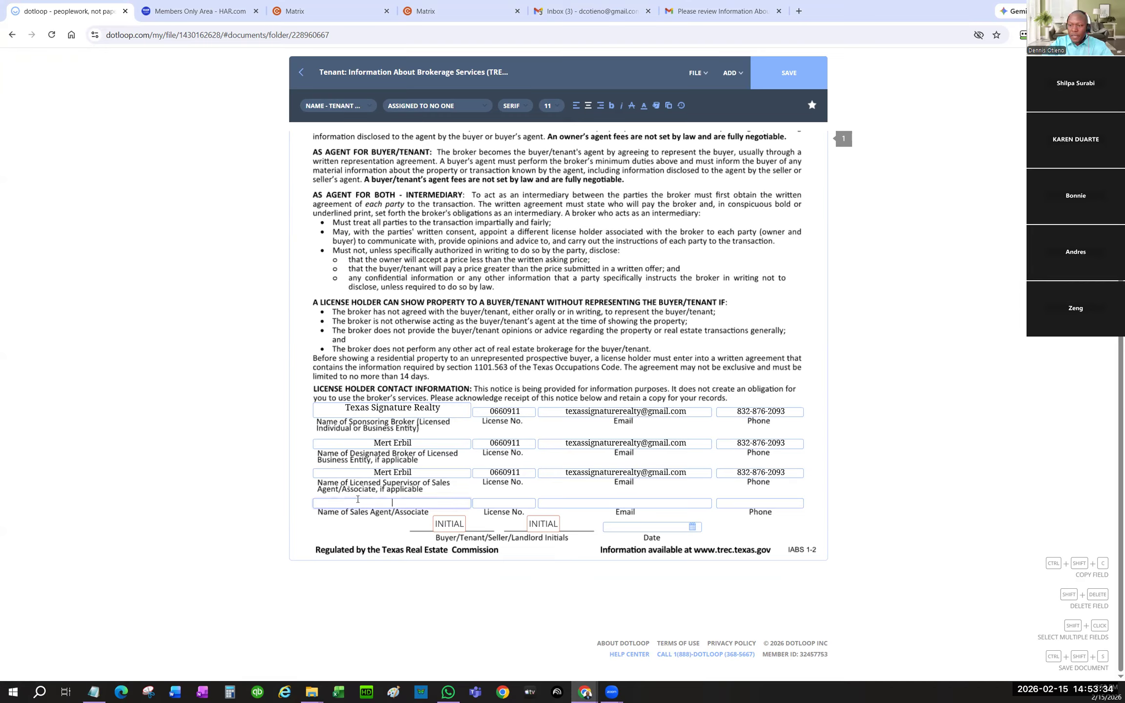
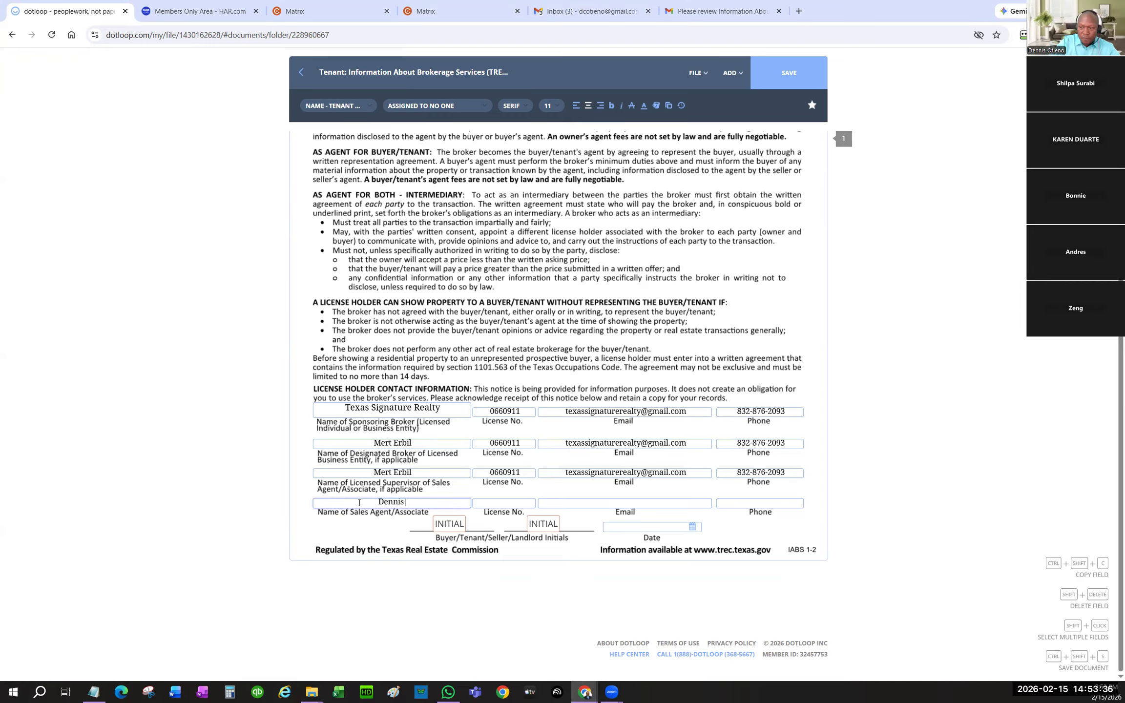
- Enter the sales agent's name, license number, email address and phone number
{"action": "key", "text": "Tab"}
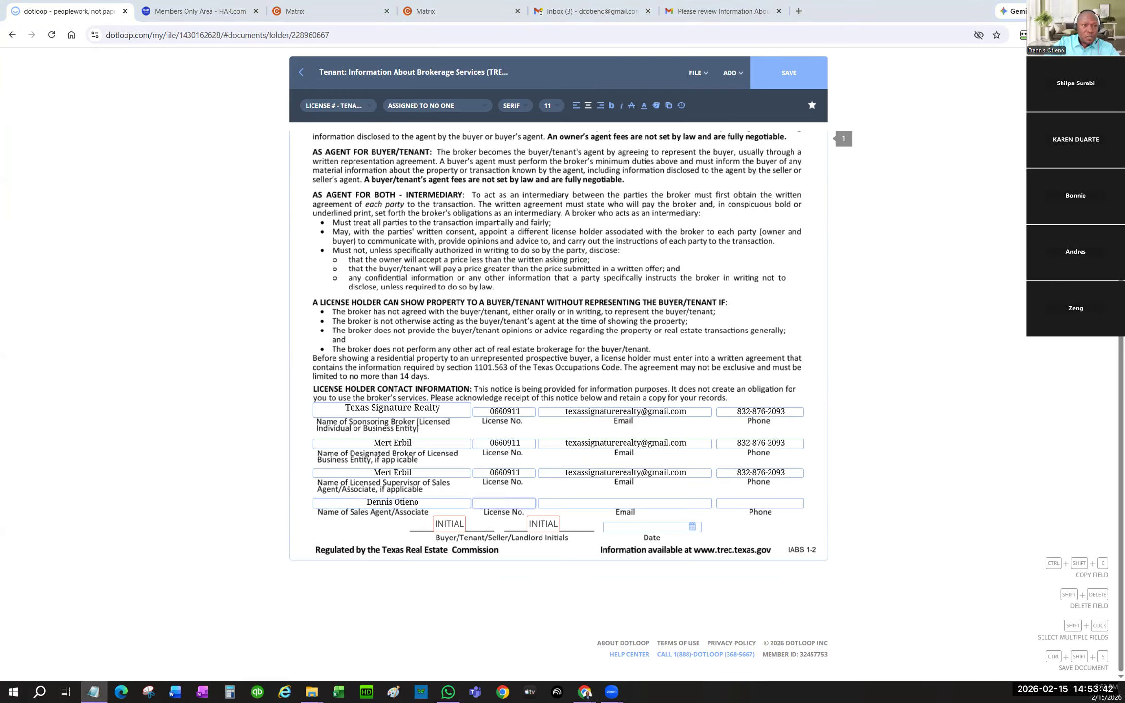
{"action": "left_click", "coordinate": [517, 505]}
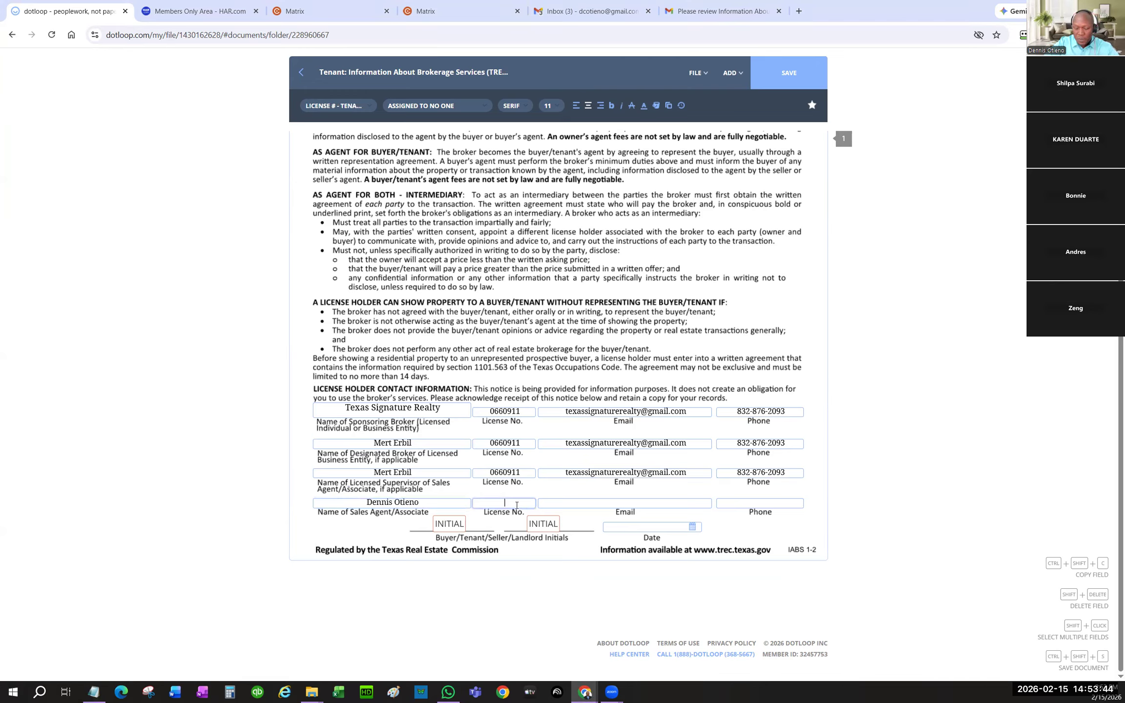
{"action": "type", "text": "715395"}
{"action": "key", "text": "Tab"}
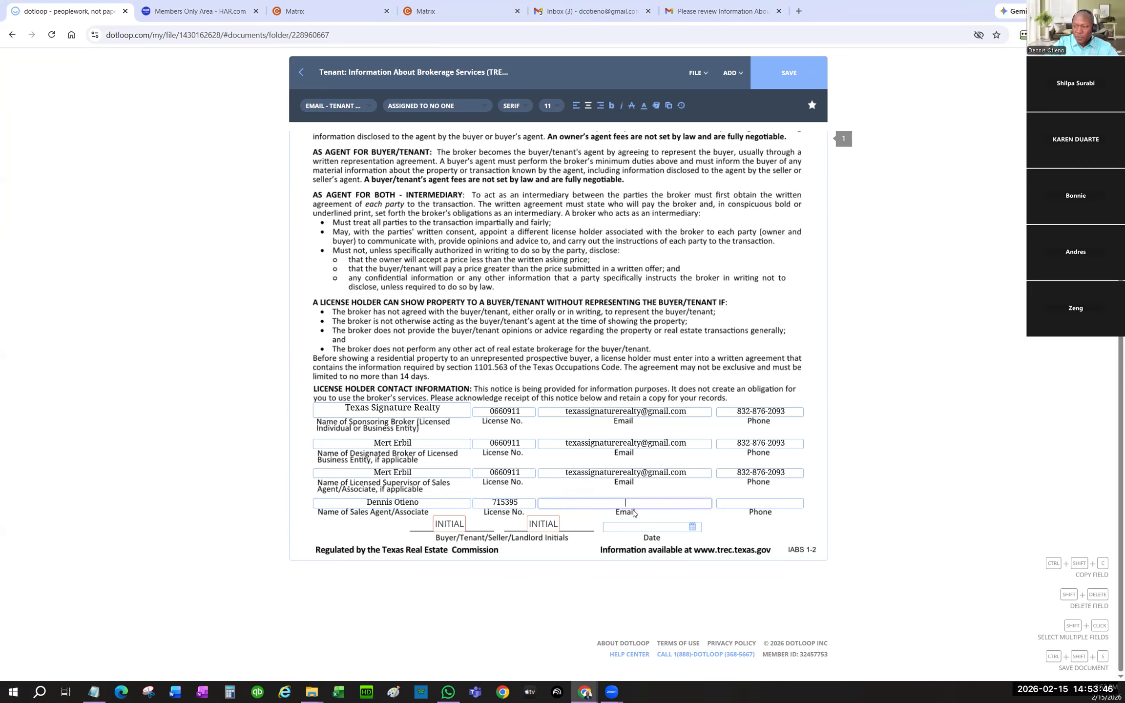
{"action": "type", "text": "TXRealtor"}
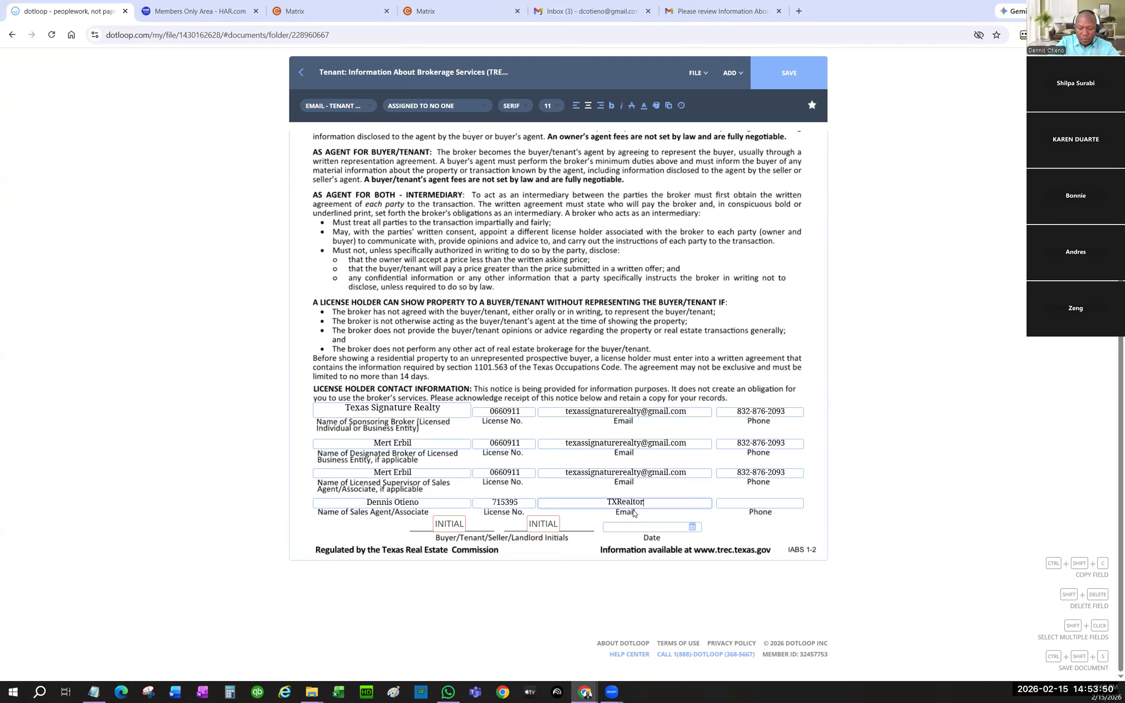
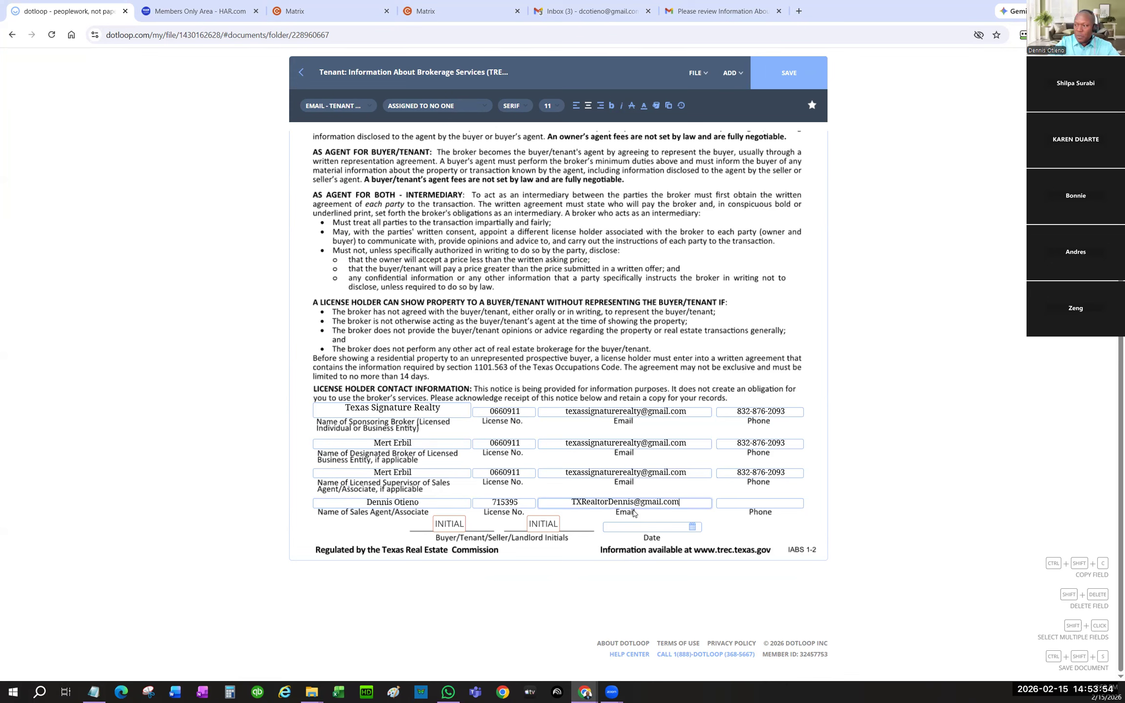
{"action": "left_click", "coordinate": [734, 503]}
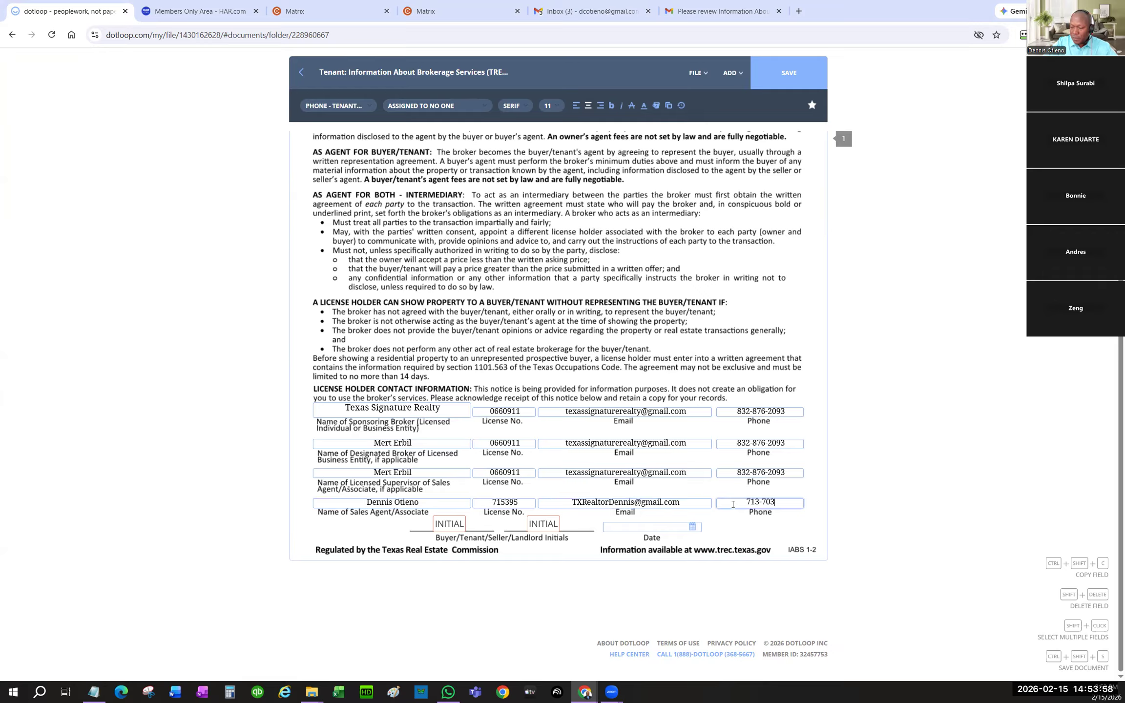
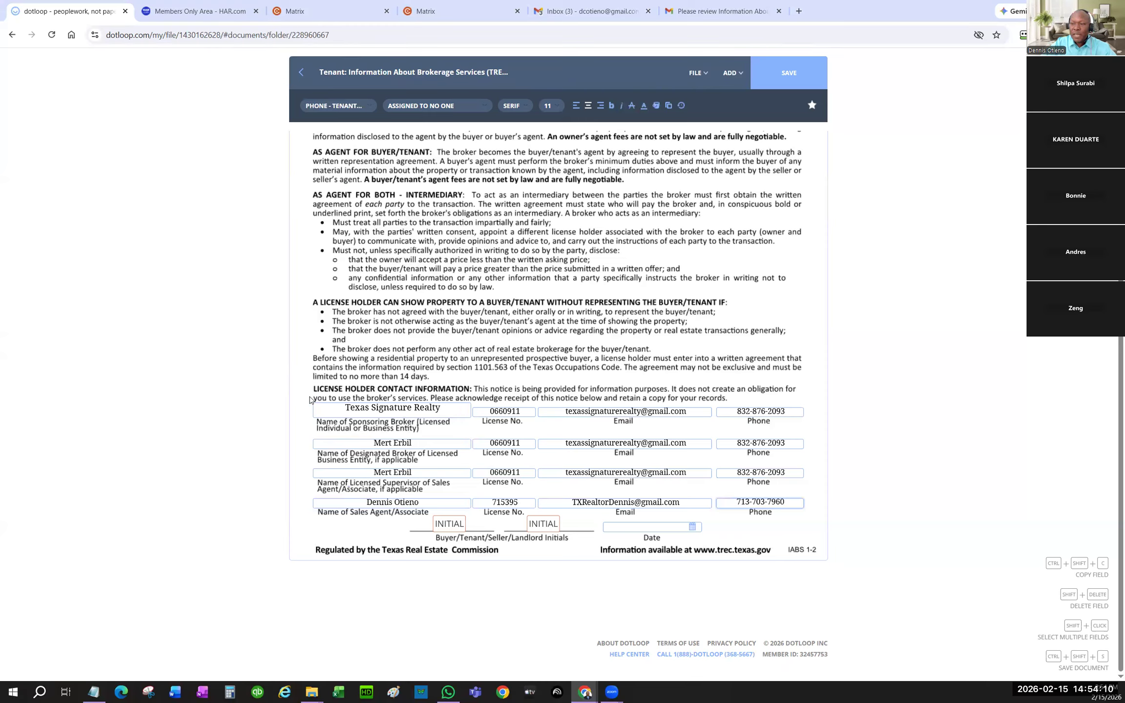
{"action": "left_click_drag", "start_coordinate": [313, 404], "coordinate": [826, 542]}
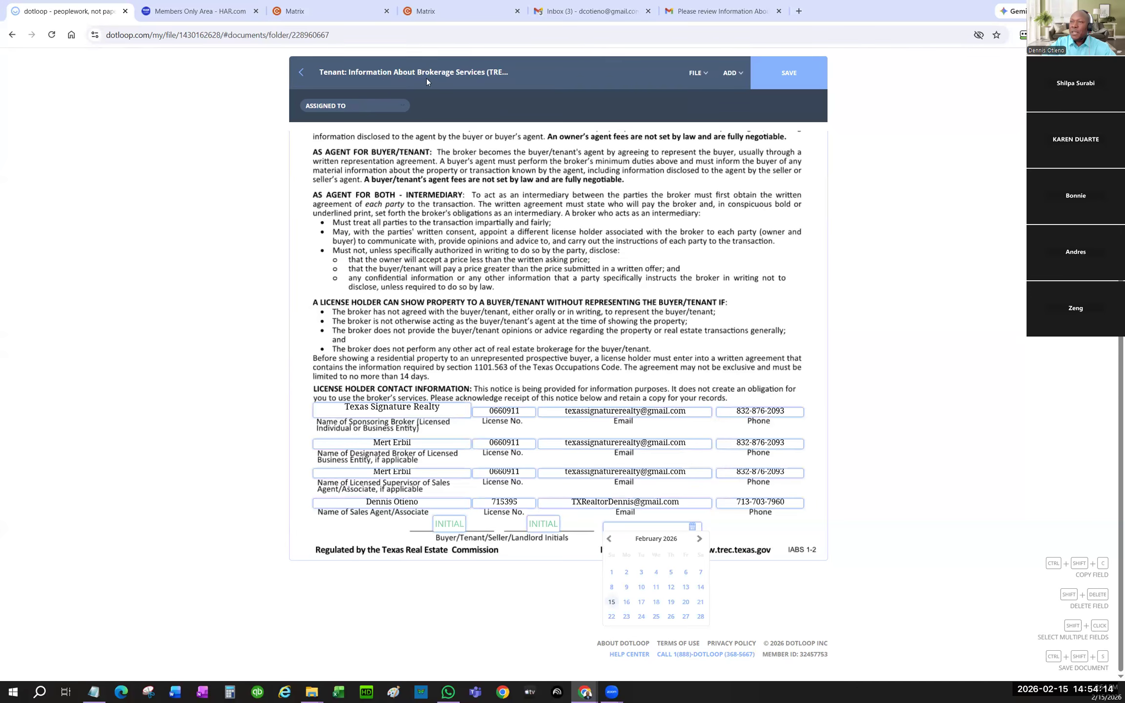
- Make all license holder contact fields bold blue, save, and return to LEASE-TEMP
{"action": "left_click", "coordinate": [582, 352]}
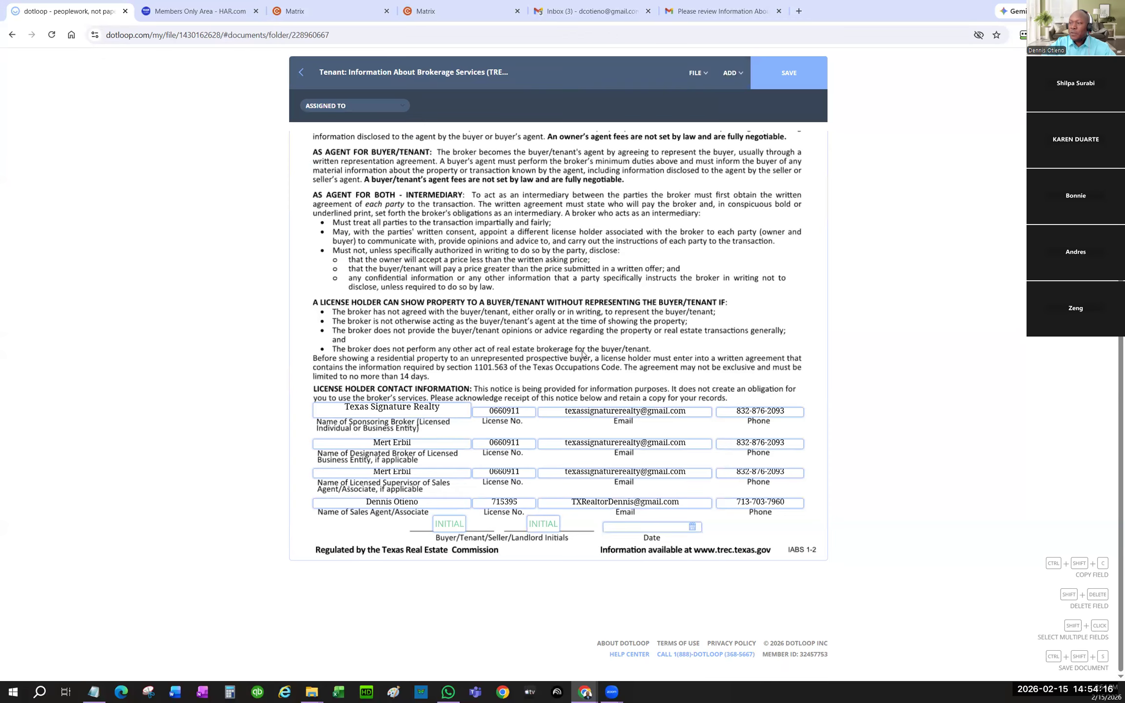
{"action": "left_click", "coordinate": [582, 352]}
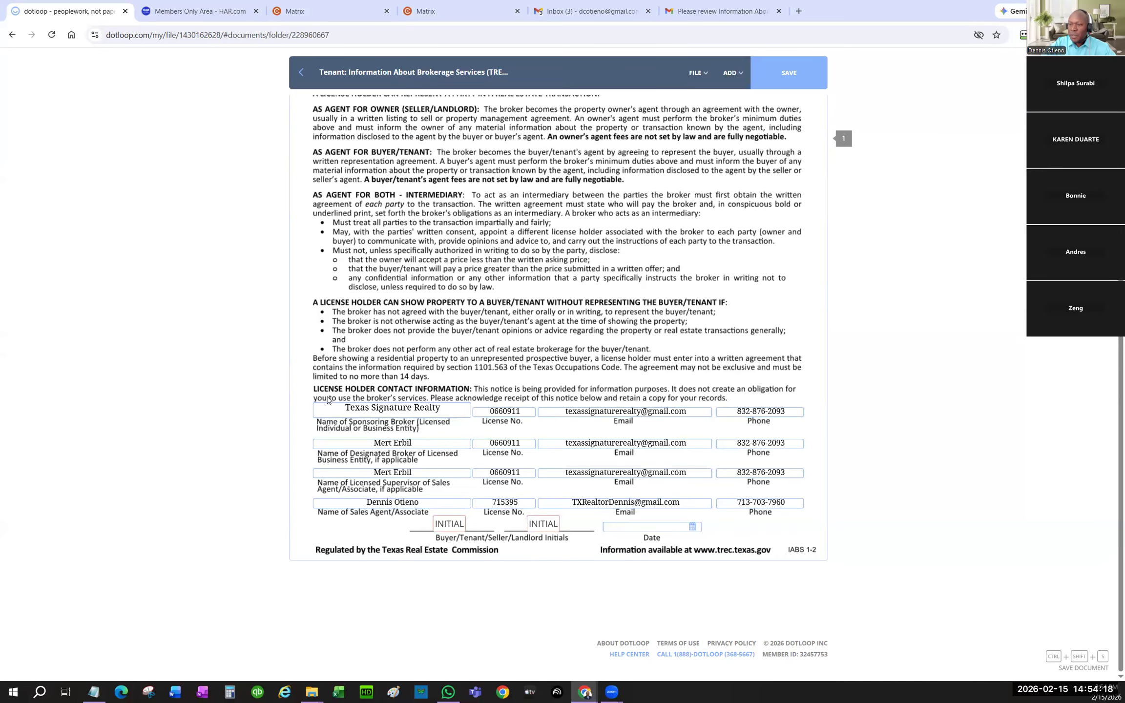
{"action": "left_click_drag", "start_coordinate": [309, 390], "coordinate": [809, 509]}
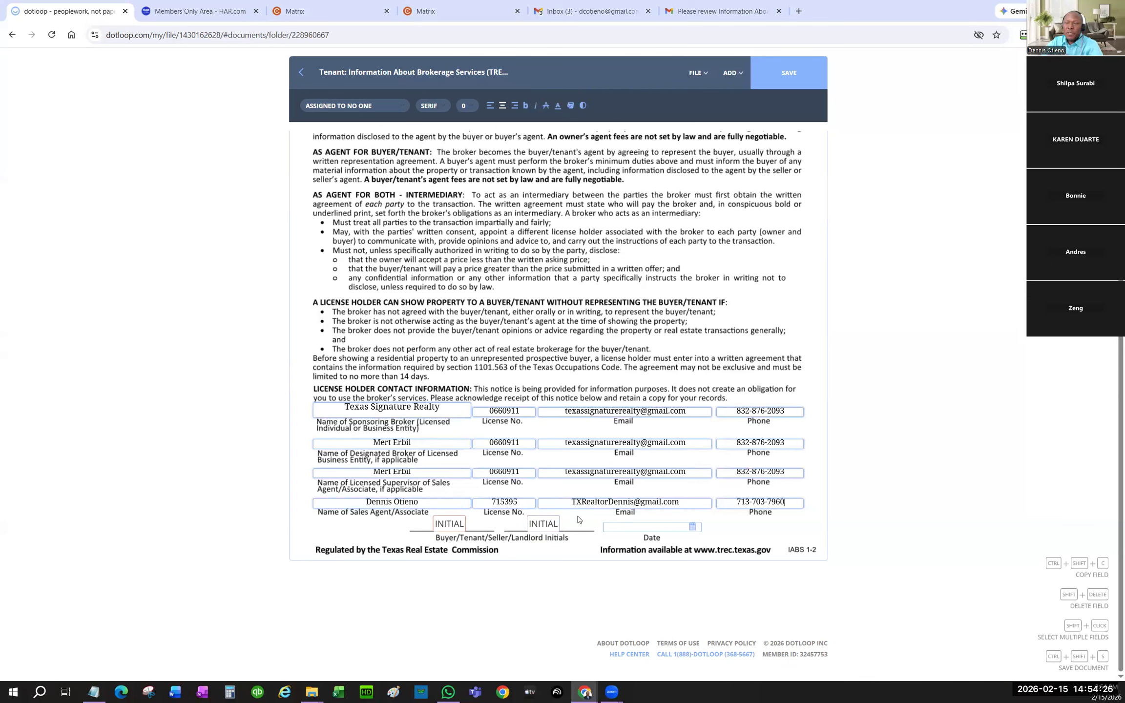
{"action": "left_click", "coordinate": [526, 106]}
{"action": "left_click", "coordinate": [558, 106]}
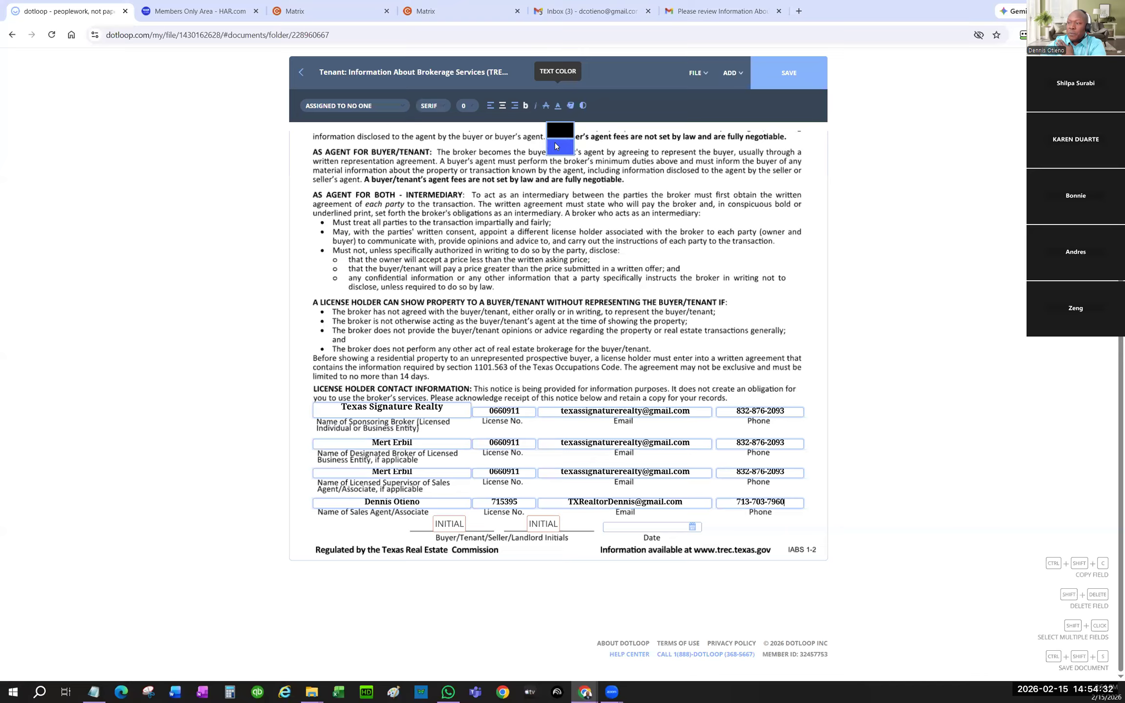
{"action": "left_click", "coordinate": [556, 147]}
{"action": "left_click", "coordinate": [789, 73]}
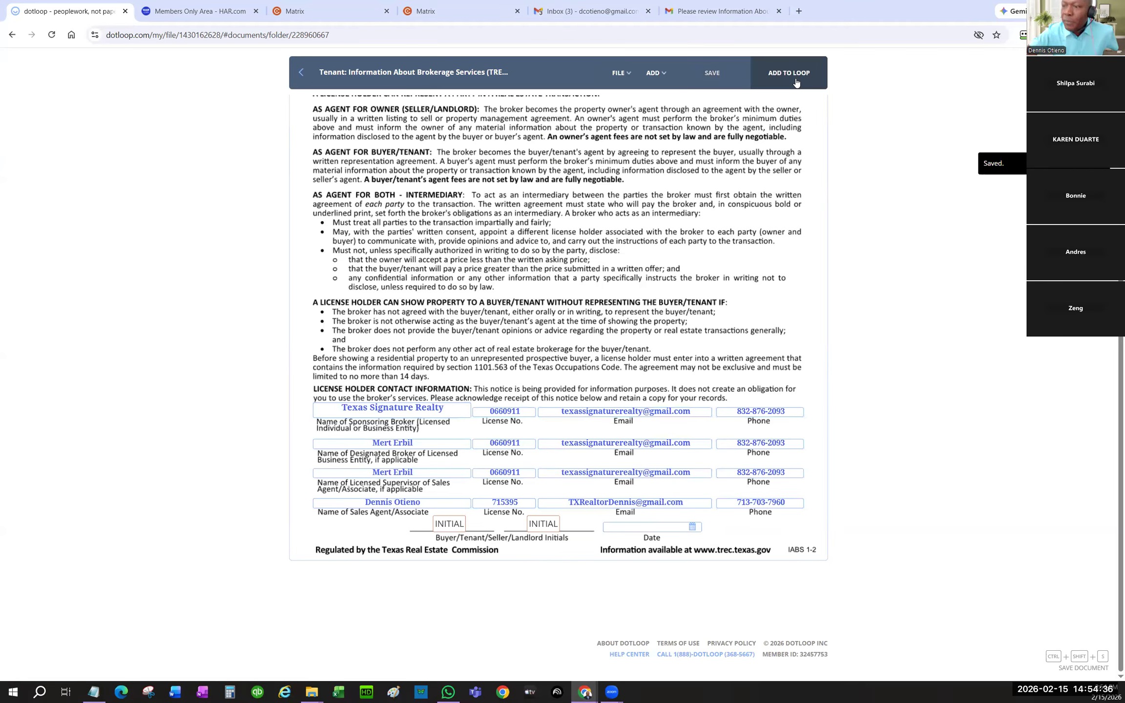
{"action": "left_click", "coordinate": [310, 73]}
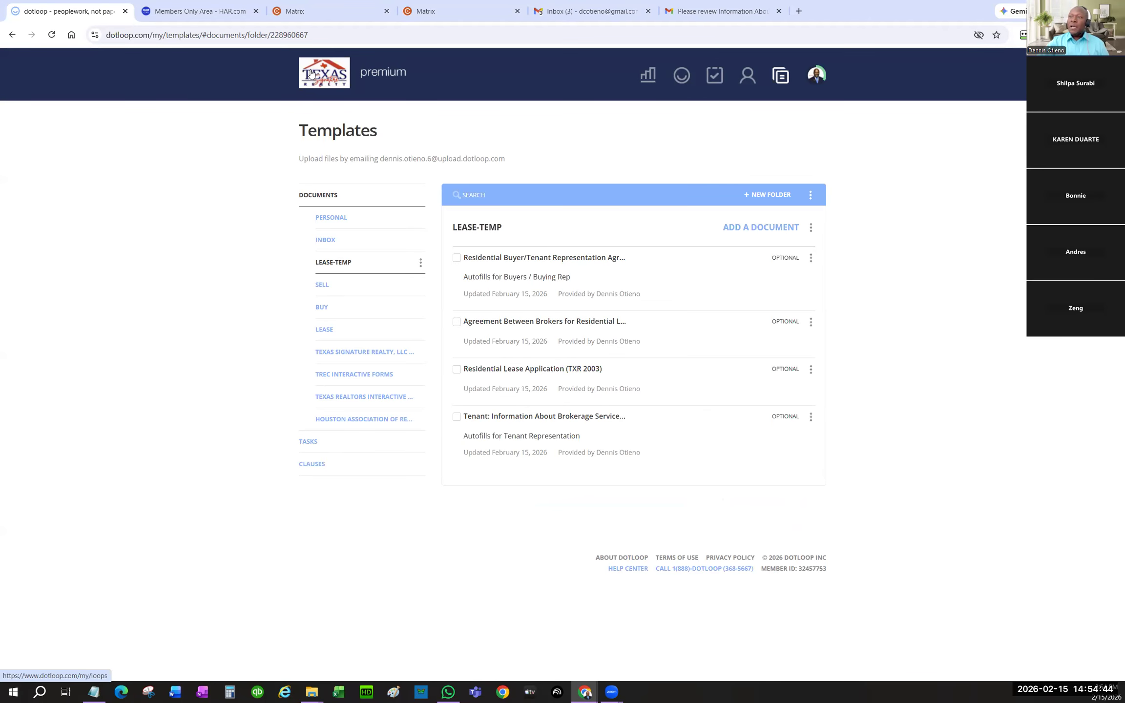
- Move the Tenant brokerage services template to the top of LEASE-TEMP and go to Loops
{"action": "left_click_drag", "start_coordinate": [643, 417], "coordinate": [605, 261]}
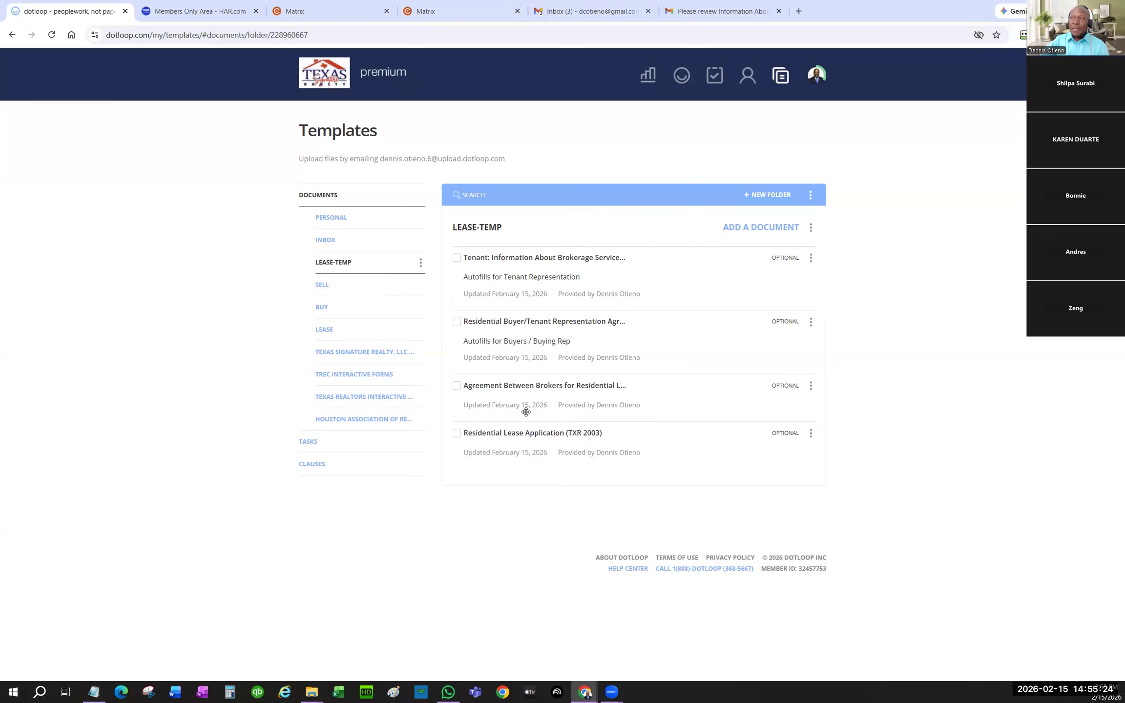
{"action": "left_click", "coordinate": [680, 78]}
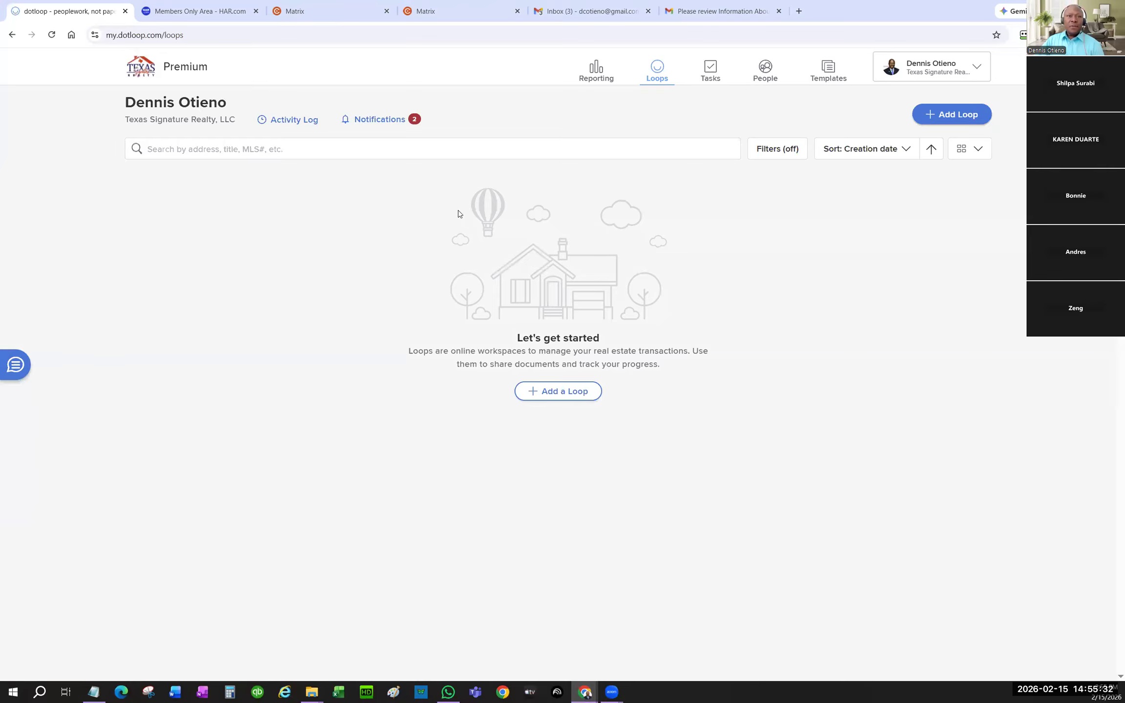
{"action": "left_click", "coordinate": [206, 11]}
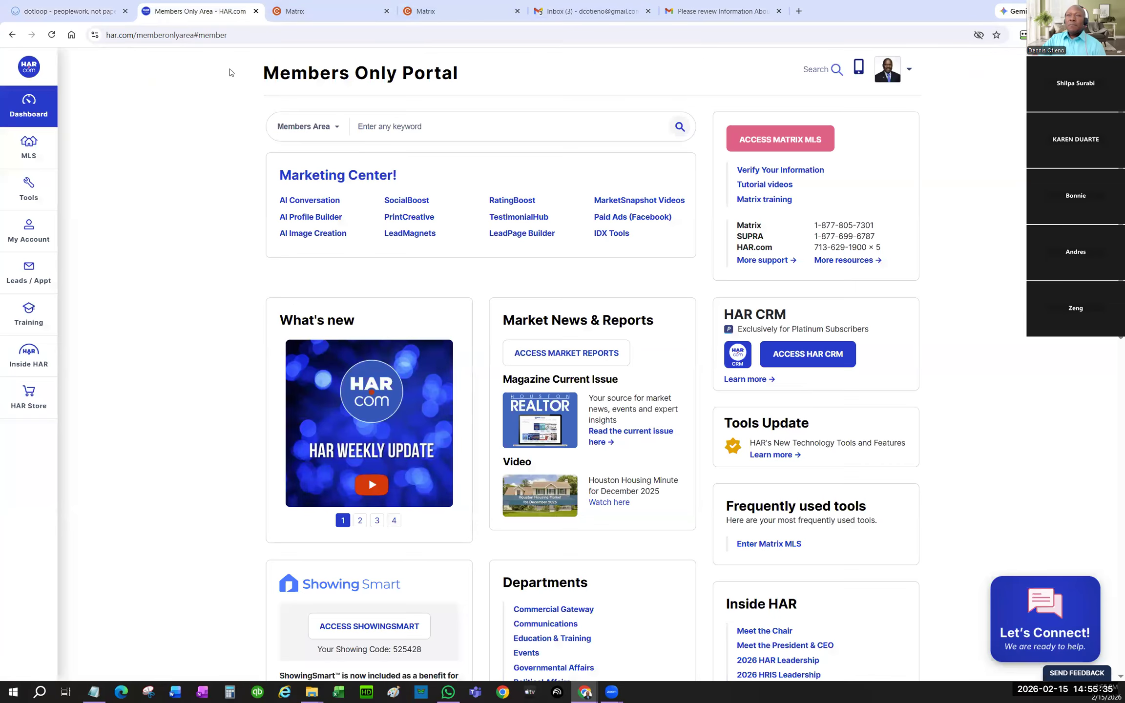
{"action": "left_click", "coordinate": [454, 12]}
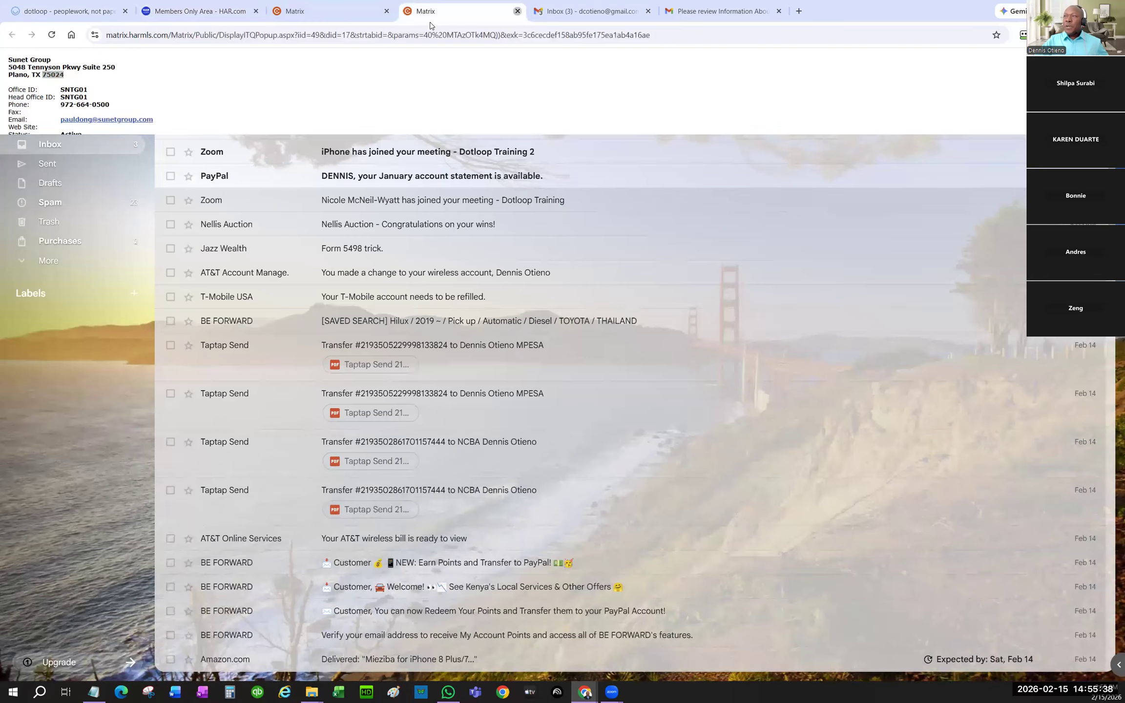
{"action": "key", "text": "ctrl+w"}
{"action": "left_click", "coordinate": [312, 12]}
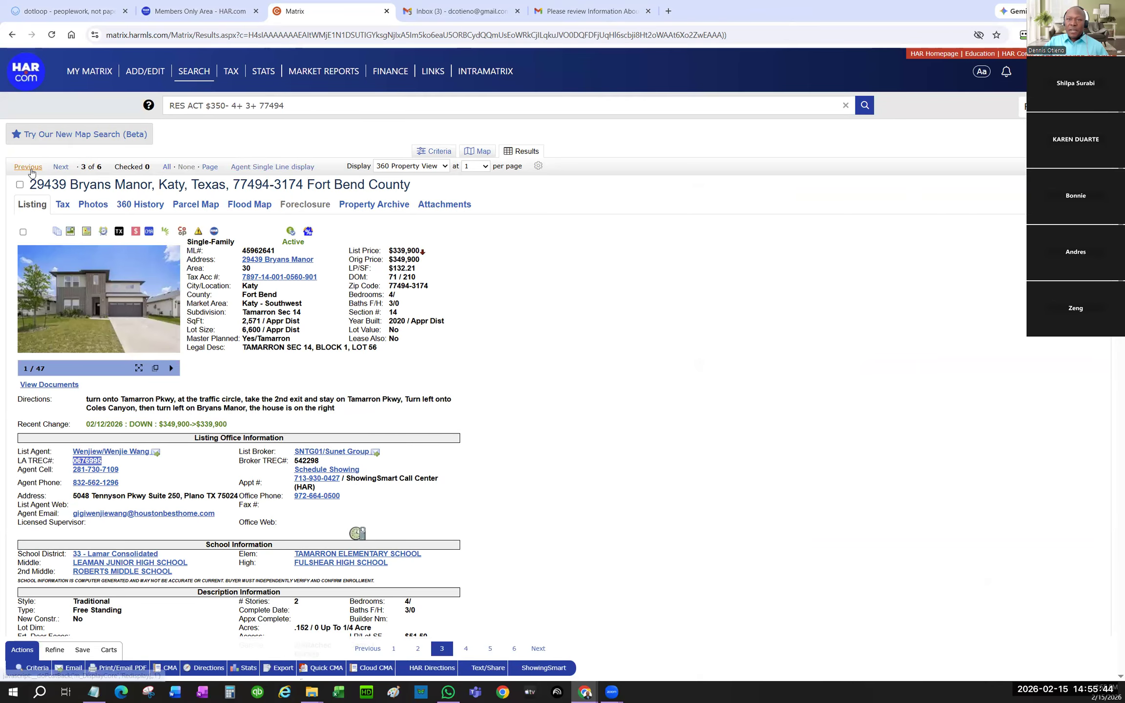
{"action": "left_click", "coordinate": [62, 168]}
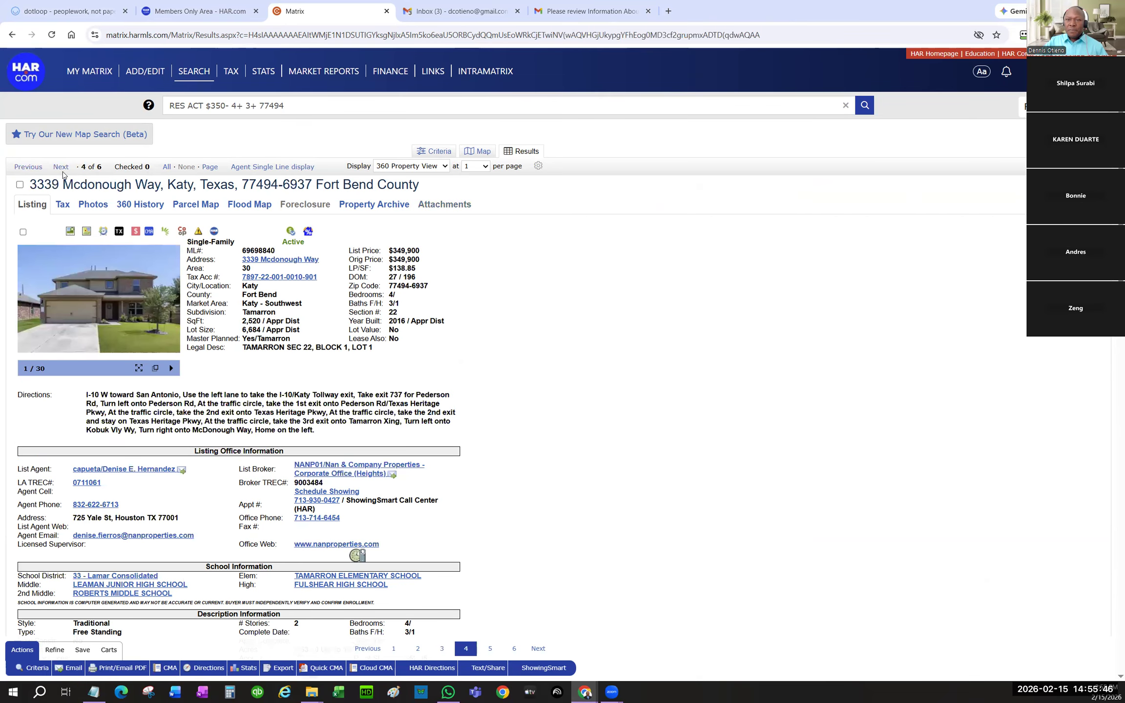
{"action": "double_click", "coordinate": [251, 252]}
{"action": "key", "text": "ctrl+c"}
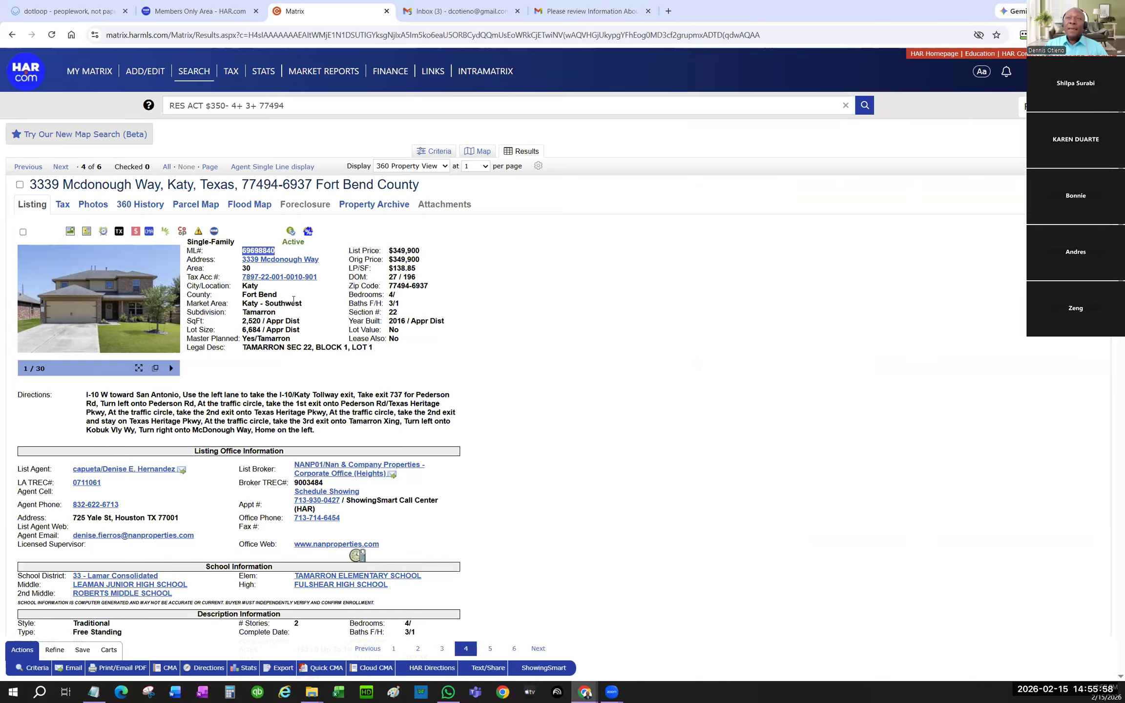
- Search dotloop's loops for ML# 69698840, which finds no existing loop
{"action": "left_click", "coordinate": [198, 11]}
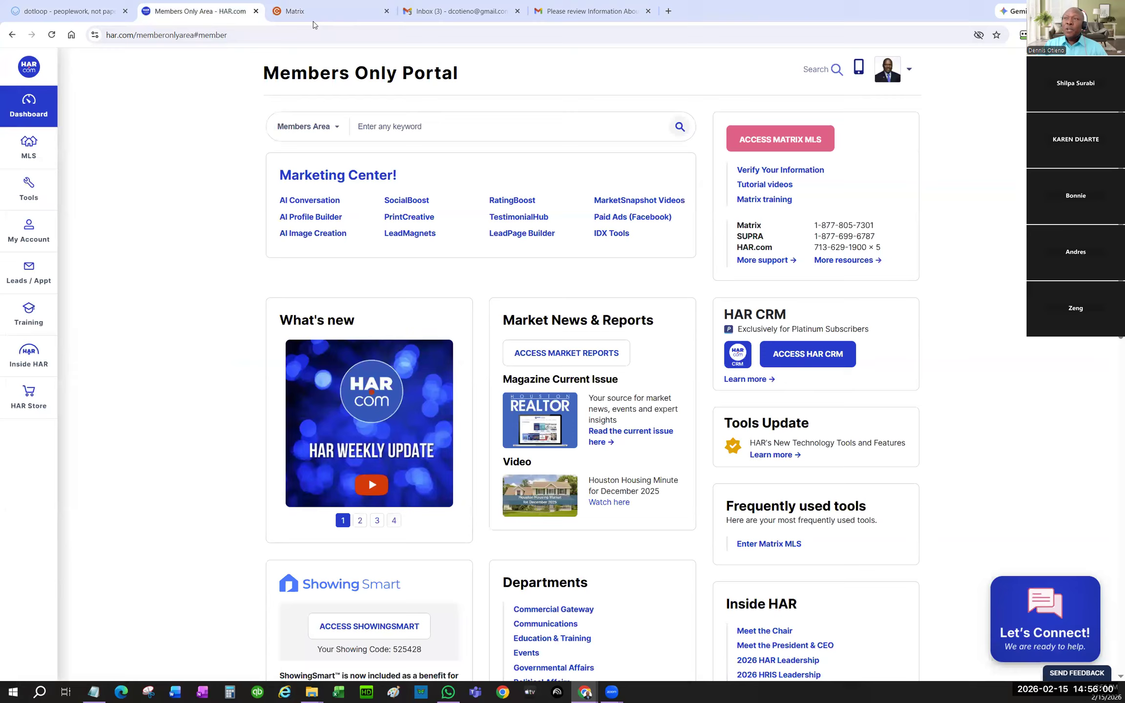
{"action": "left_click", "coordinate": [69, 12]}
{"action": "left_click", "coordinate": [243, 149]}
{"action": "key", "text": "ctrl+v"}
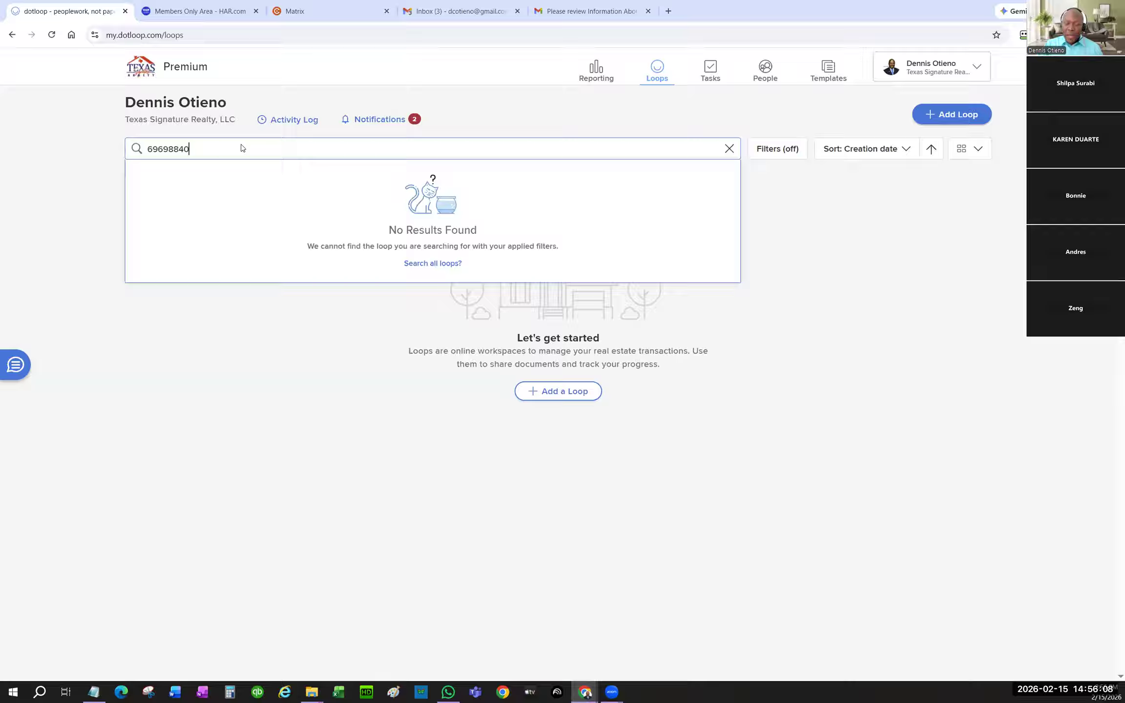
- Re-run the ML# search, then copy the listing's full street address from Matrix
{"action": "key", "text": "BackSpace"}
{"action": "type", "text": "0"}
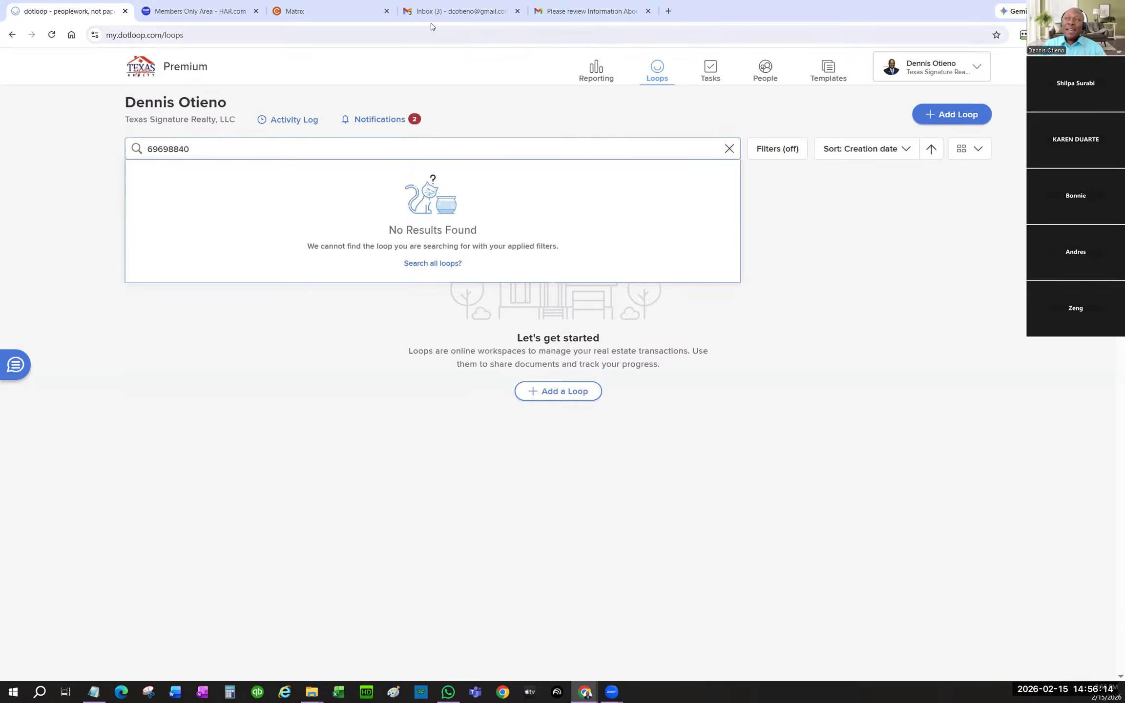
{"action": "left_click", "coordinate": [200, 11]}
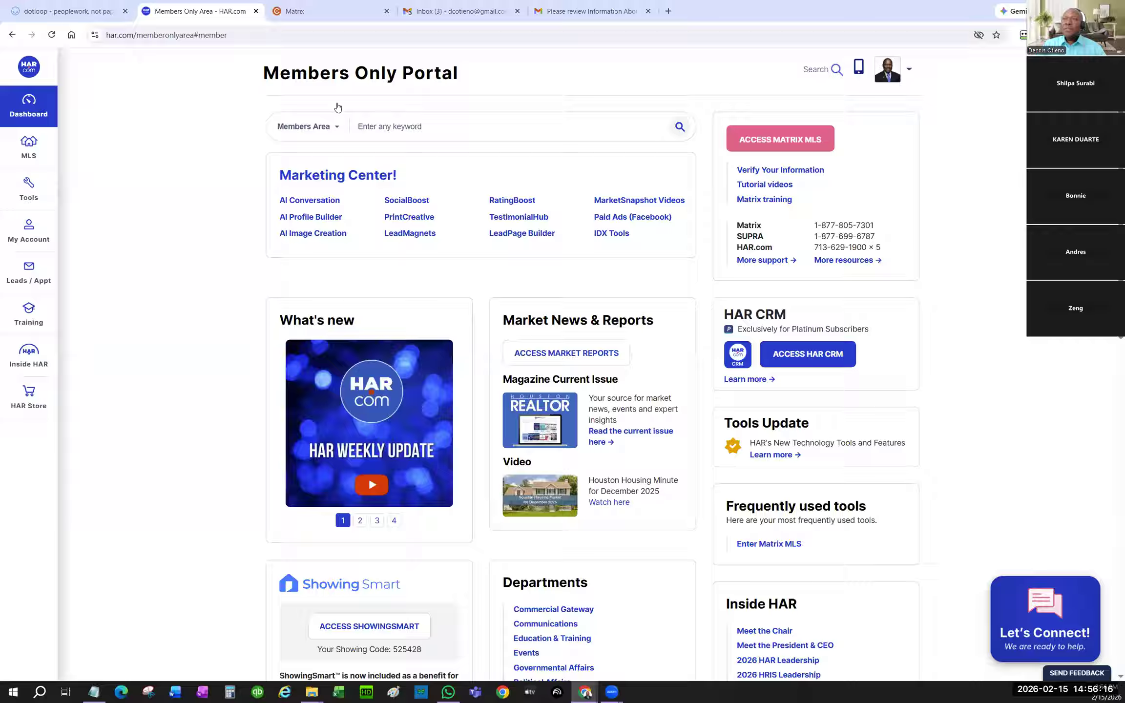
{"action": "left_click", "coordinate": [322, 11]}
{"action": "left_click_drag", "start_coordinate": [30, 182], "coordinate": [309, 182]}
{"action": "key", "text": "ctrl+c"}
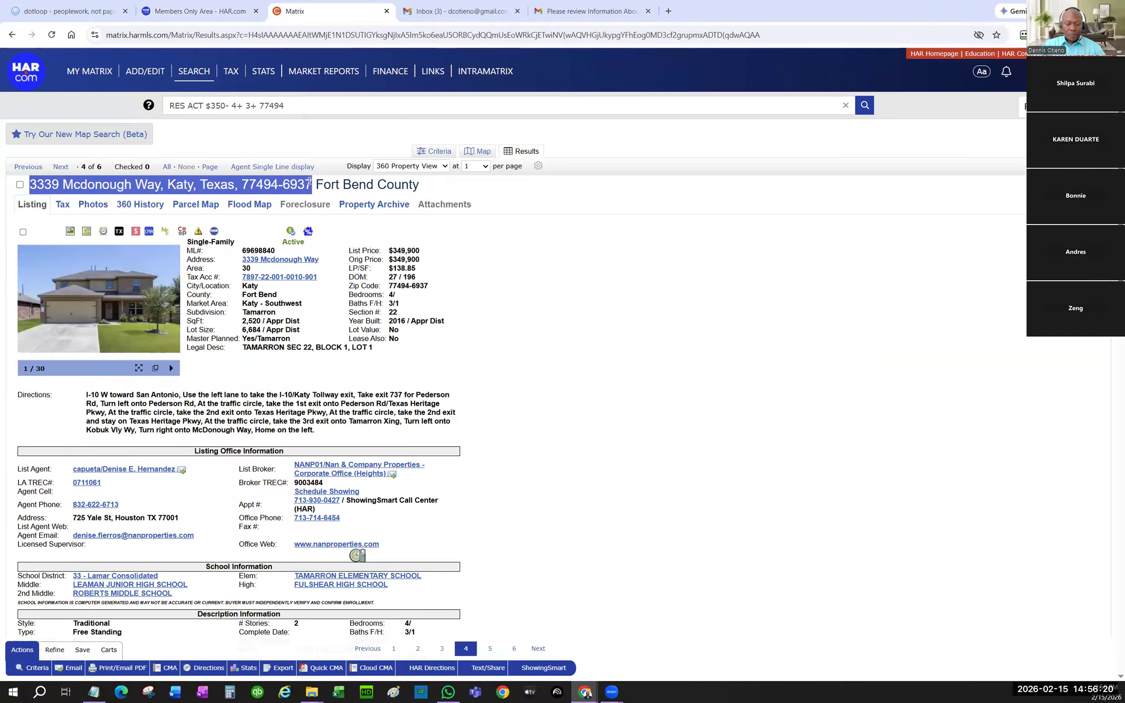
{"action": "left_click", "coordinate": [74, 15]}
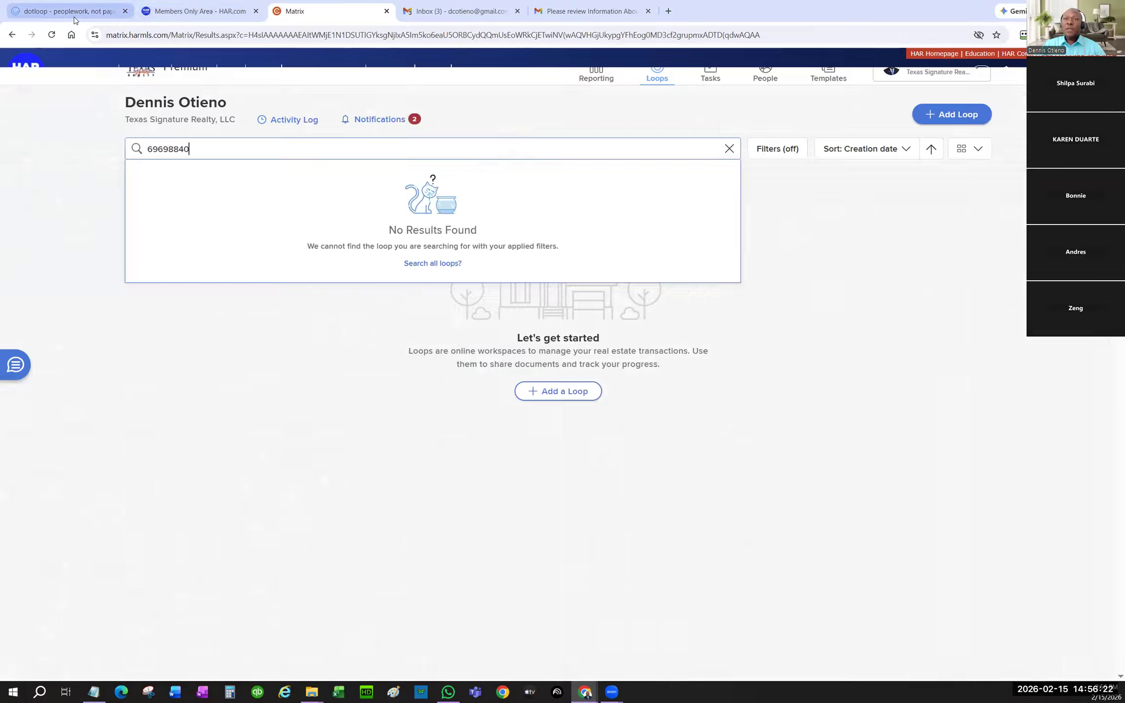
{"action": "left_click_drag", "start_coordinate": [206, 146], "coordinate": [74, 145]}
{"action": "key", "text": "ctrl+v"}
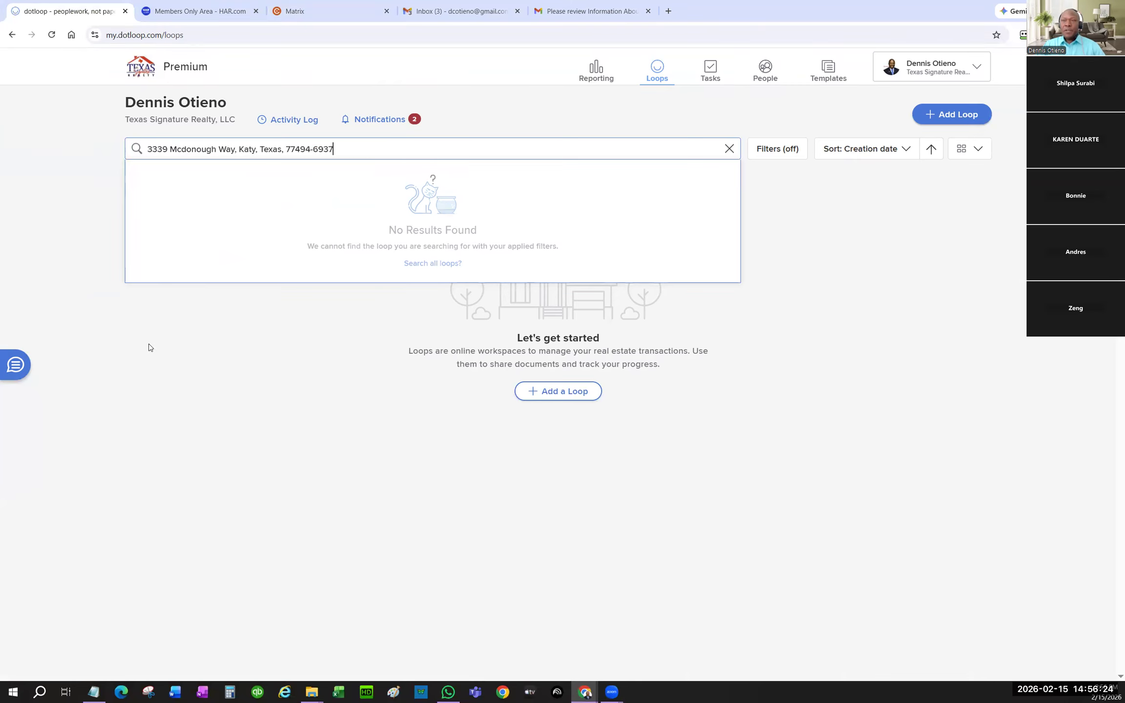
{"action": "key", "text": "Escape"}
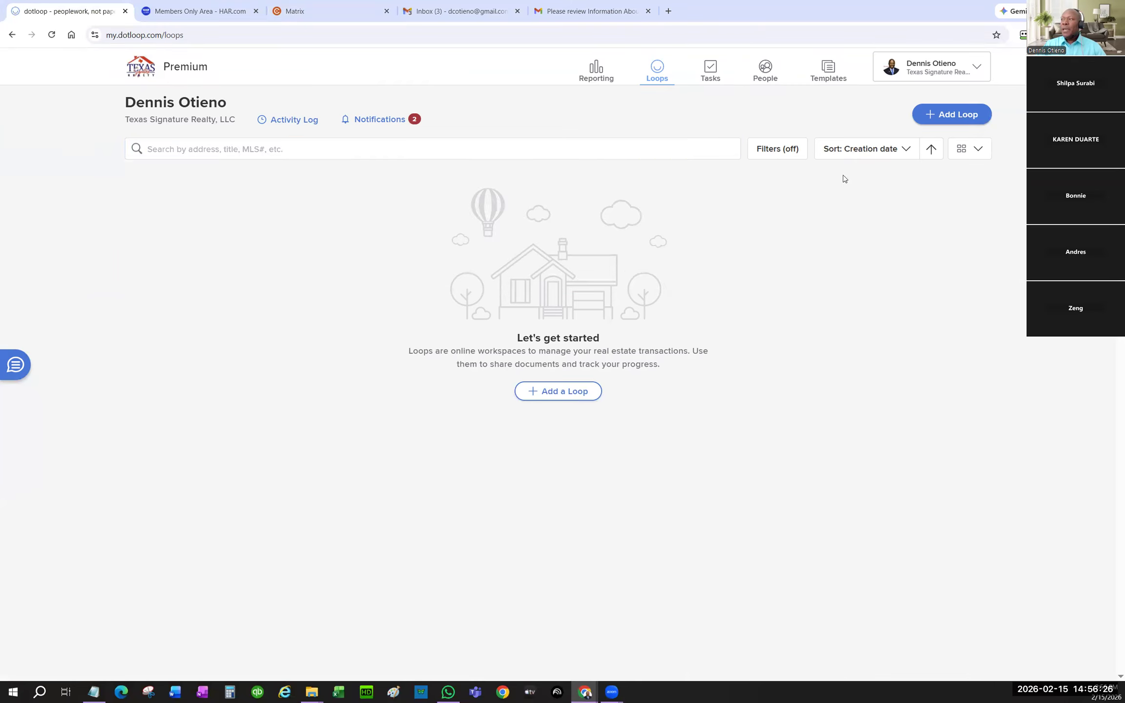
{"action": "left_click", "coordinate": [936, 114]}
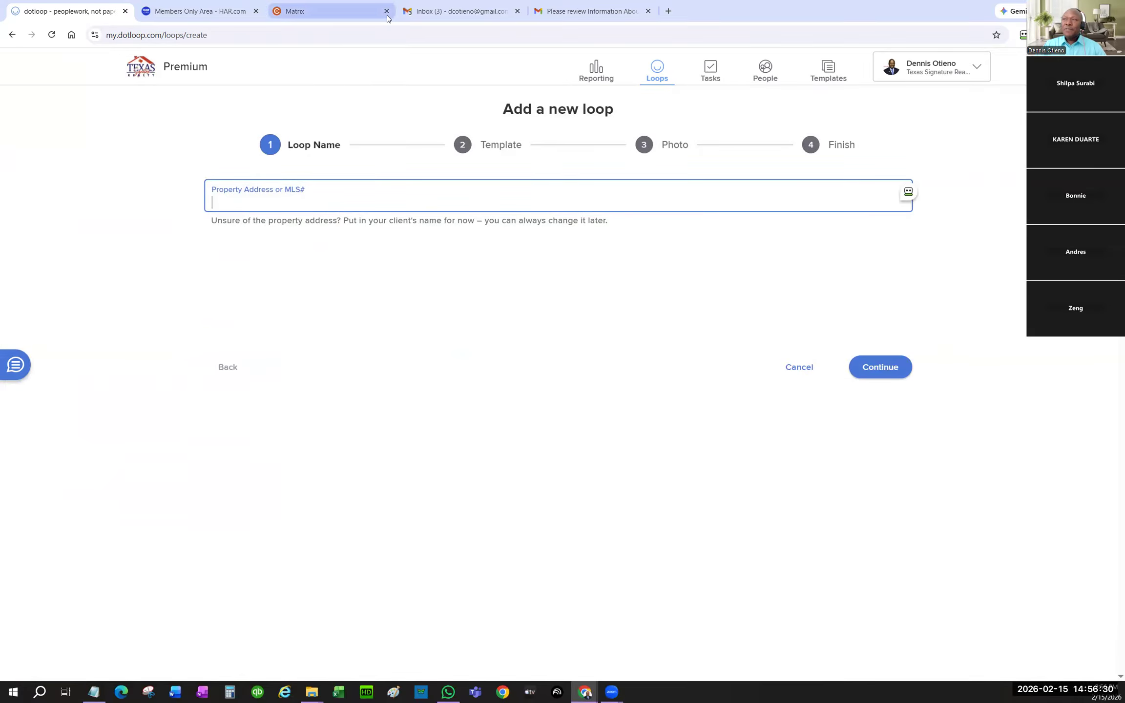
{"action": "left_click", "coordinate": [317, 20]}
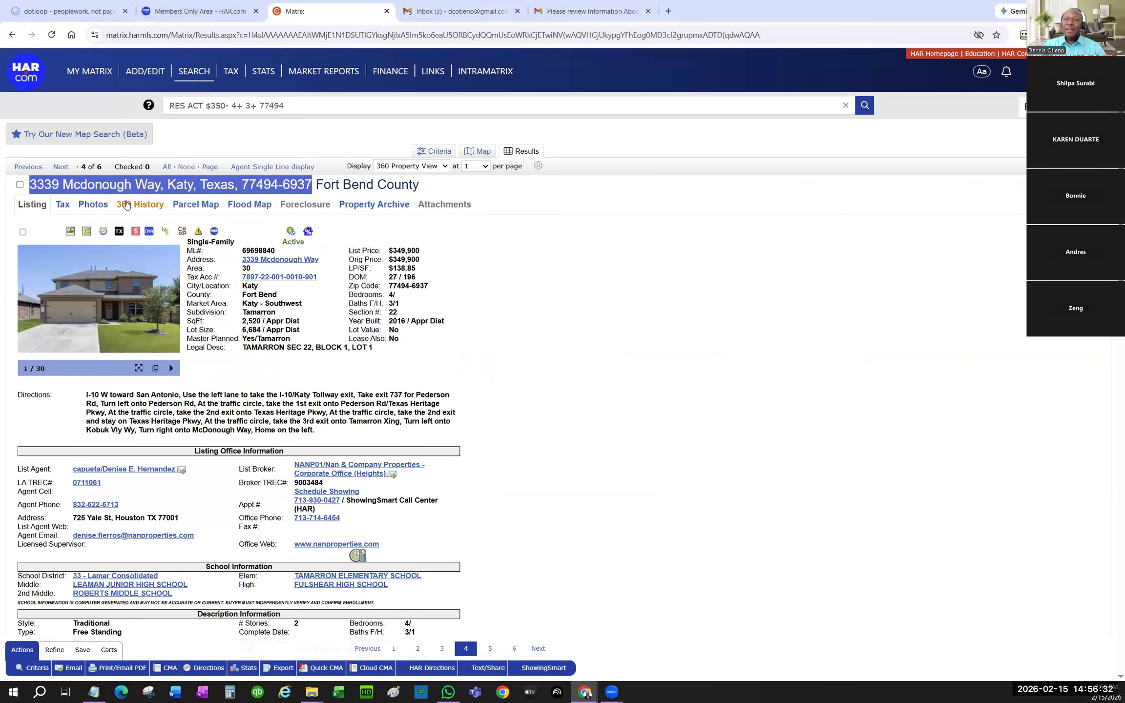
{"action": "double_click", "coordinate": [256, 250]}
{"action": "key", "text": "ctrl+c"}
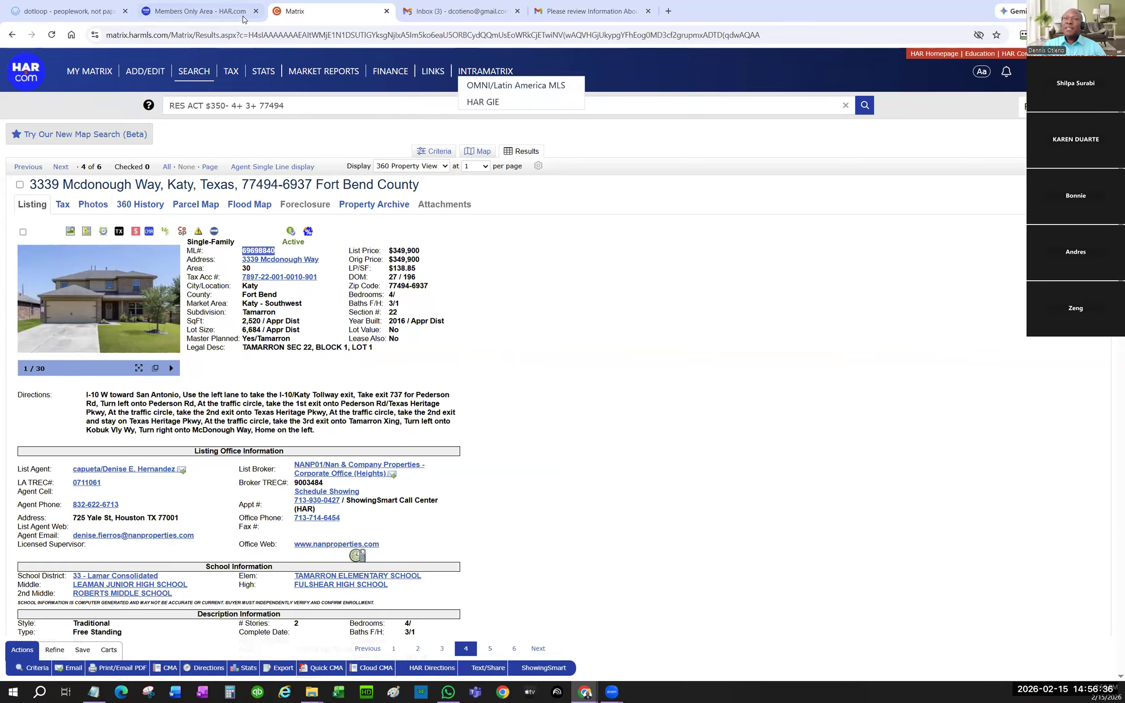
{"action": "left_click", "coordinate": [68, 12]}
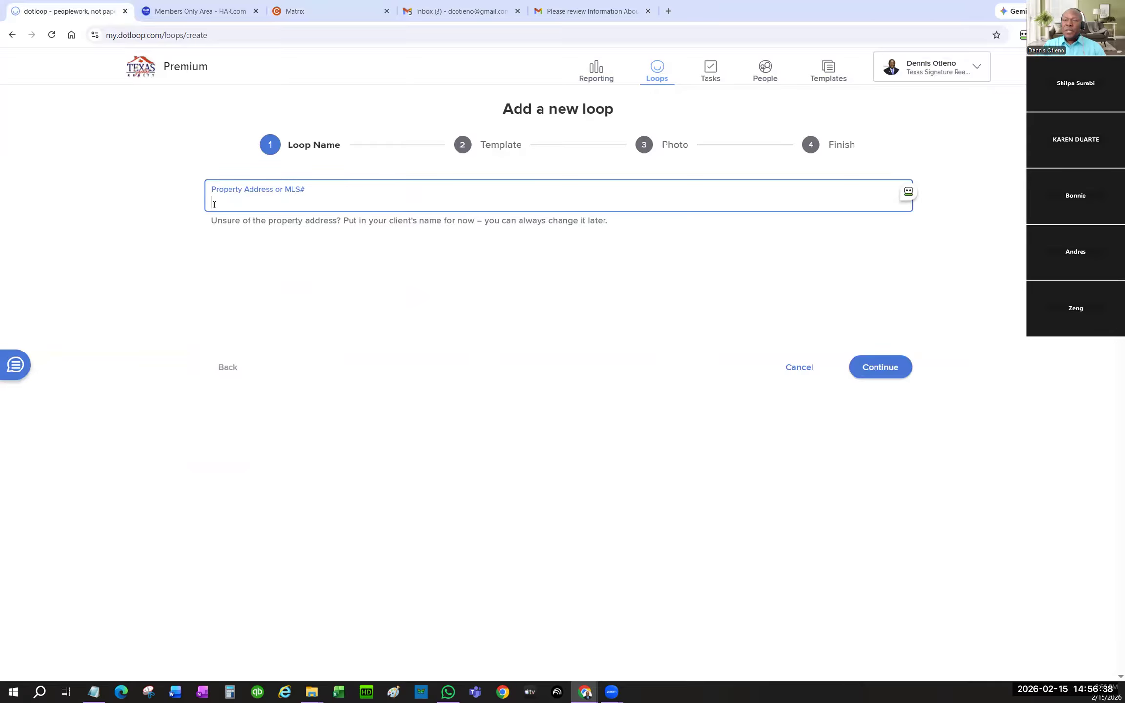
{"action": "key", "text": "ctrl+v"}
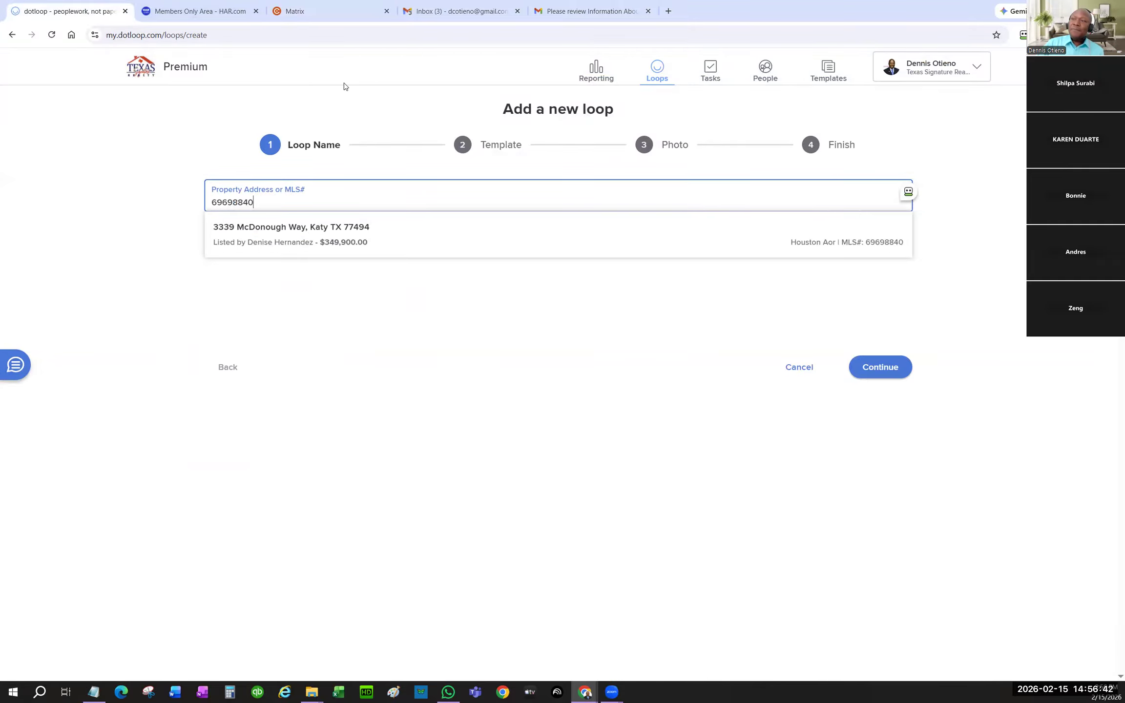
{"action": "left_click", "coordinate": [341, 237]}
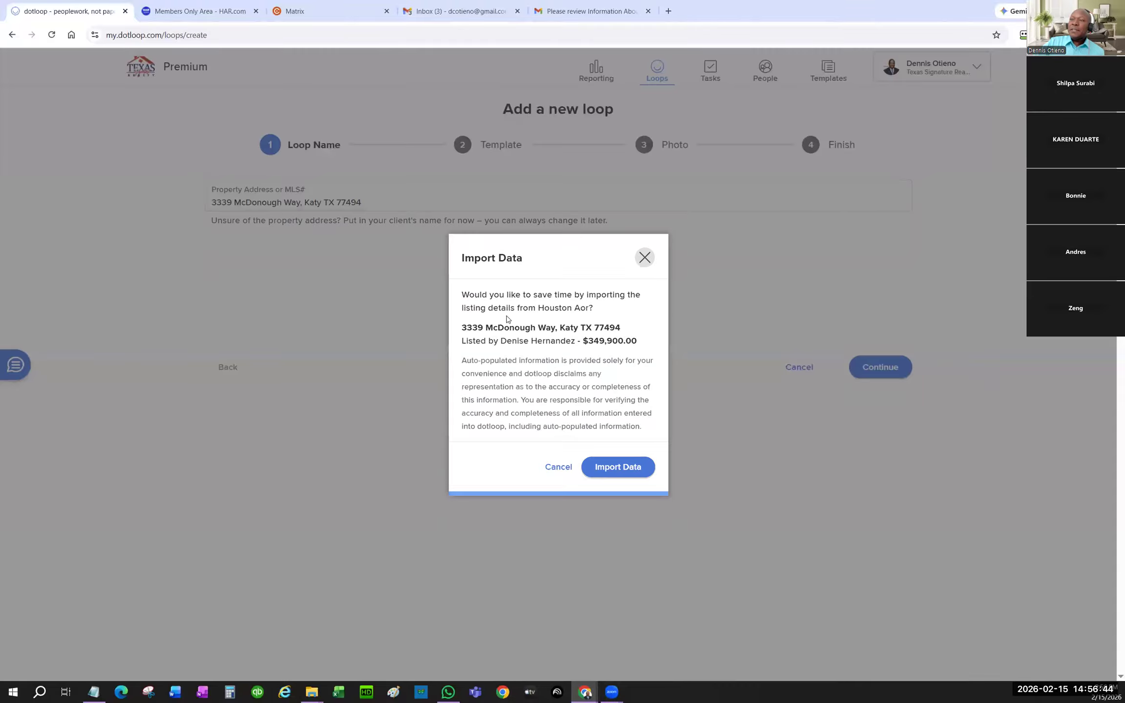
{"action": "left_click", "coordinate": [633, 472]}
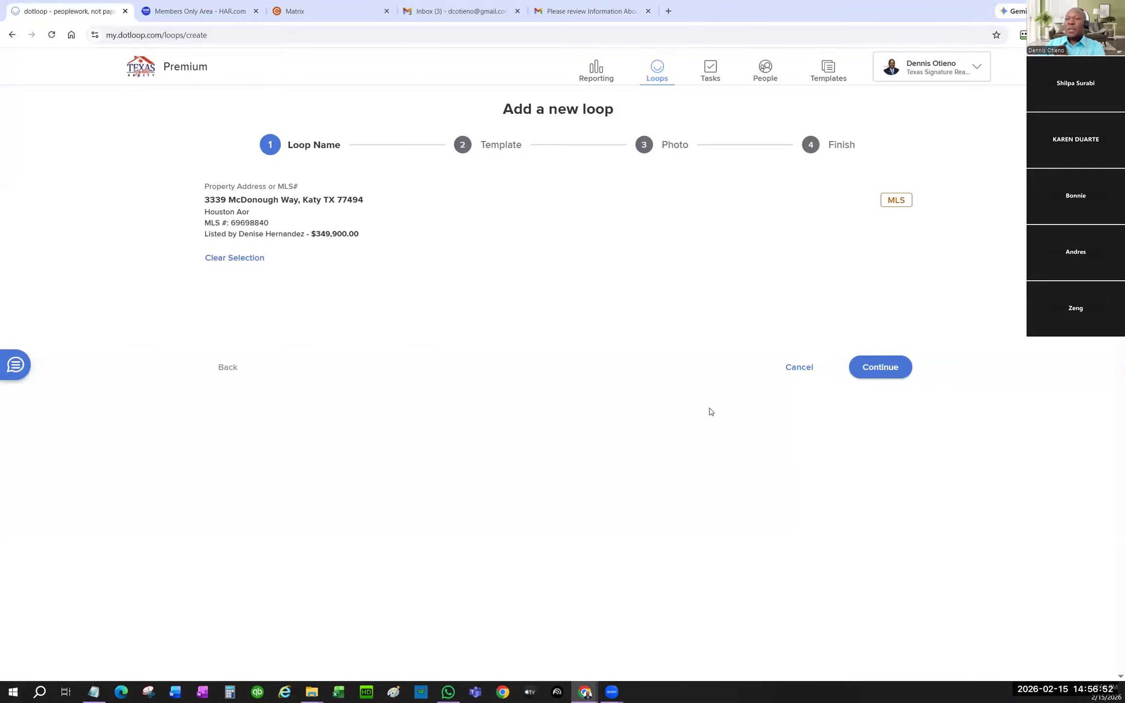
- Leave the loop template unset and accept the MLS photo to finish the loop
{"action": "left_click", "coordinate": [879, 367]}
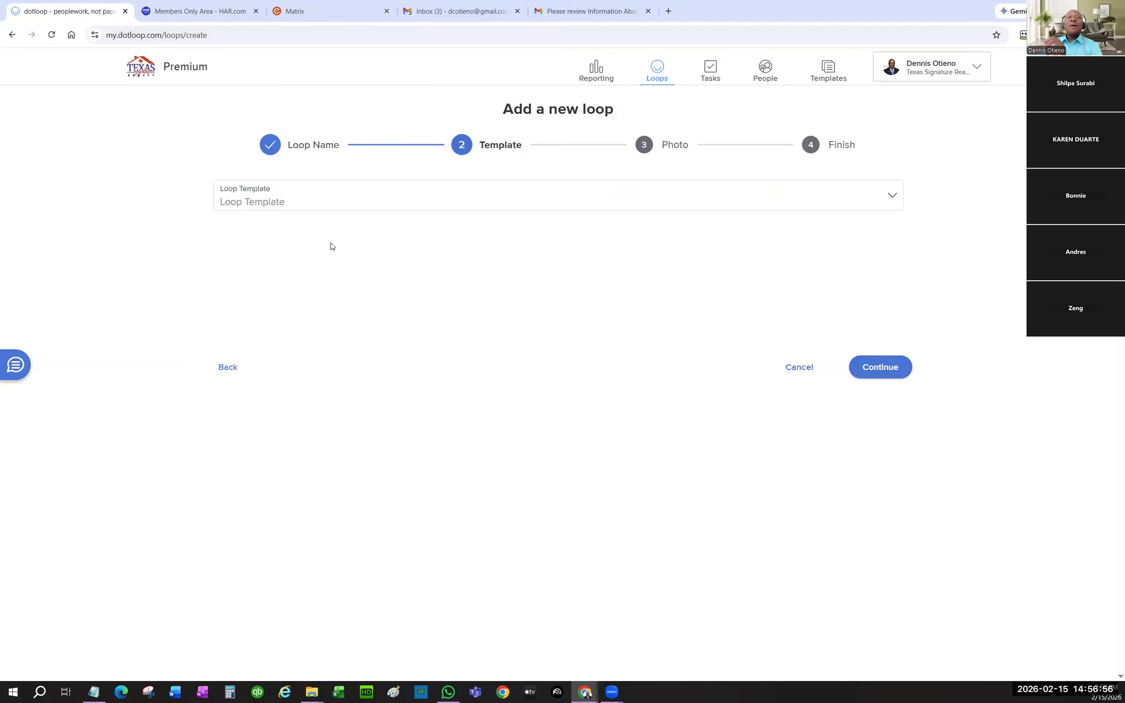
{"action": "left_click", "coordinate": [324, 195]}
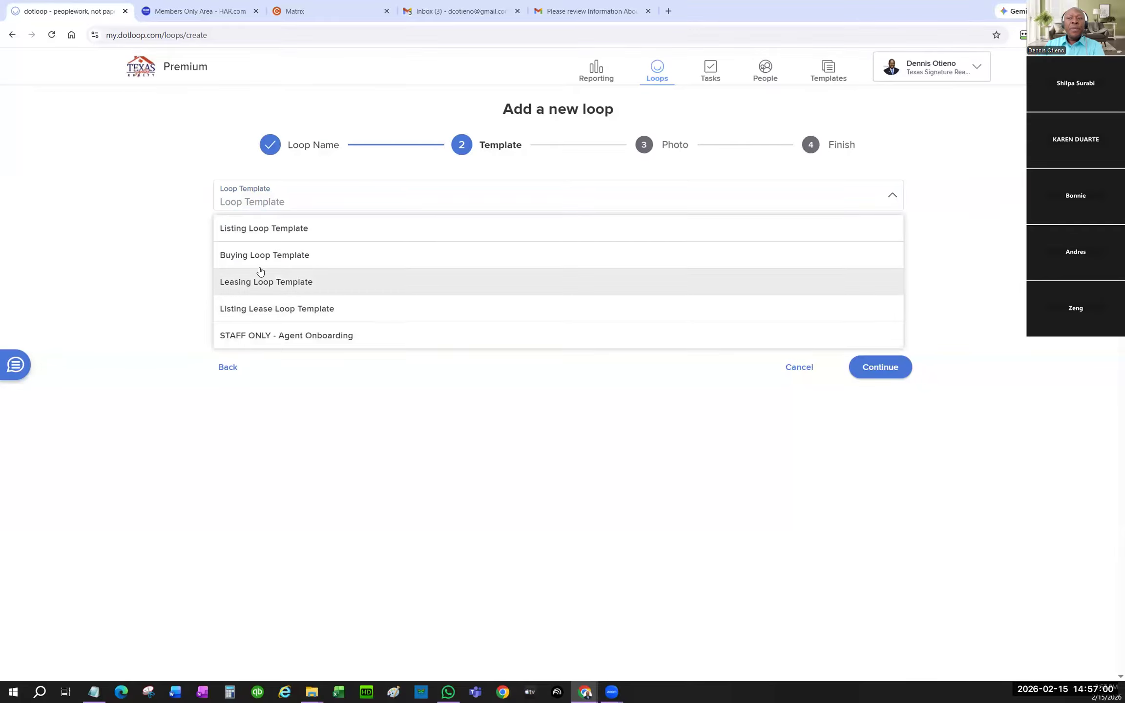
{"action": "left_click", "coordinate": [152, 274]}
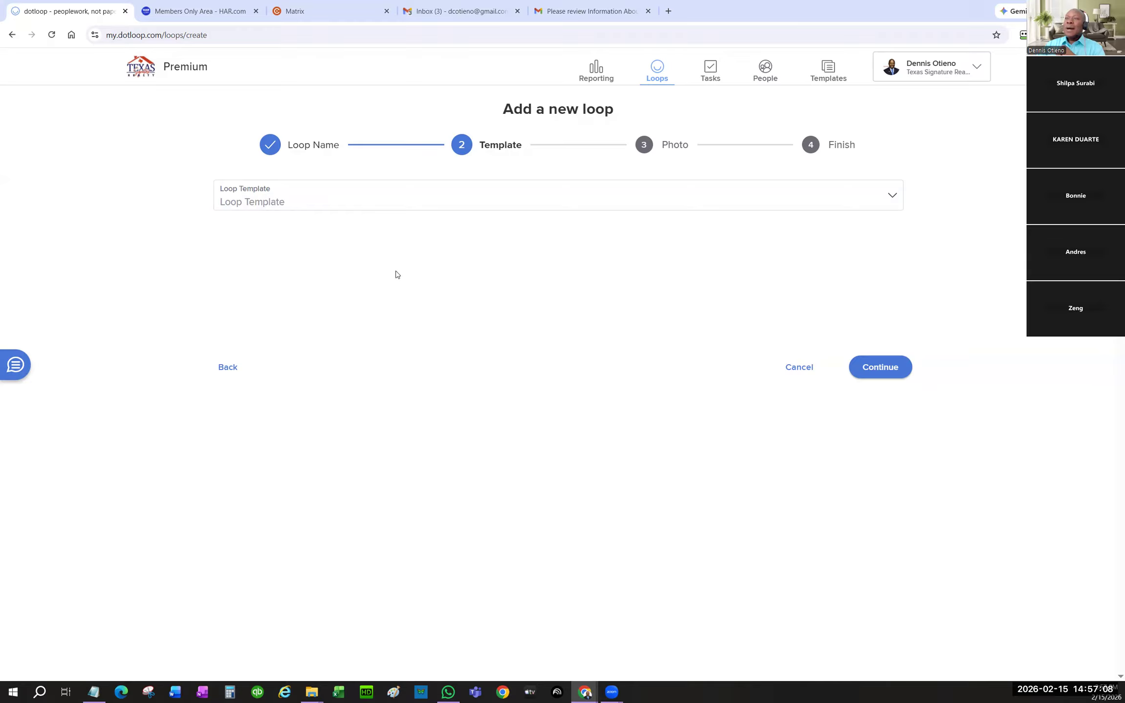
{"action": "left_click", "coordinate": [879, 372]}
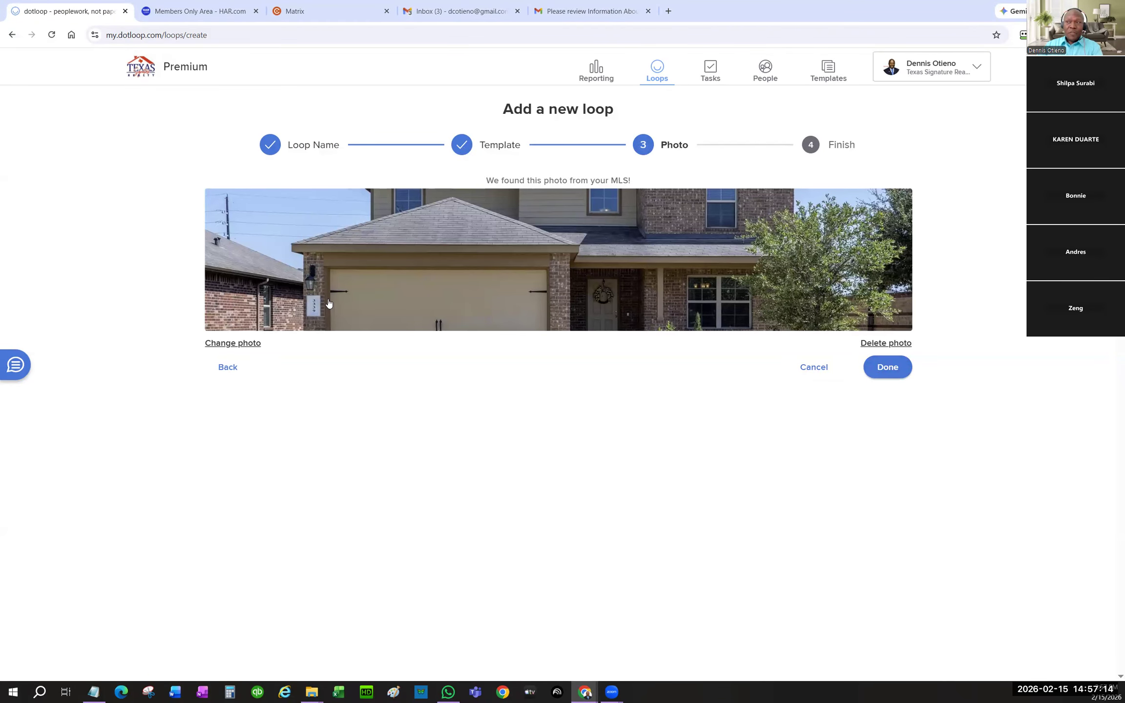
{"action": "left_click", "coordinate": [887, 370]}
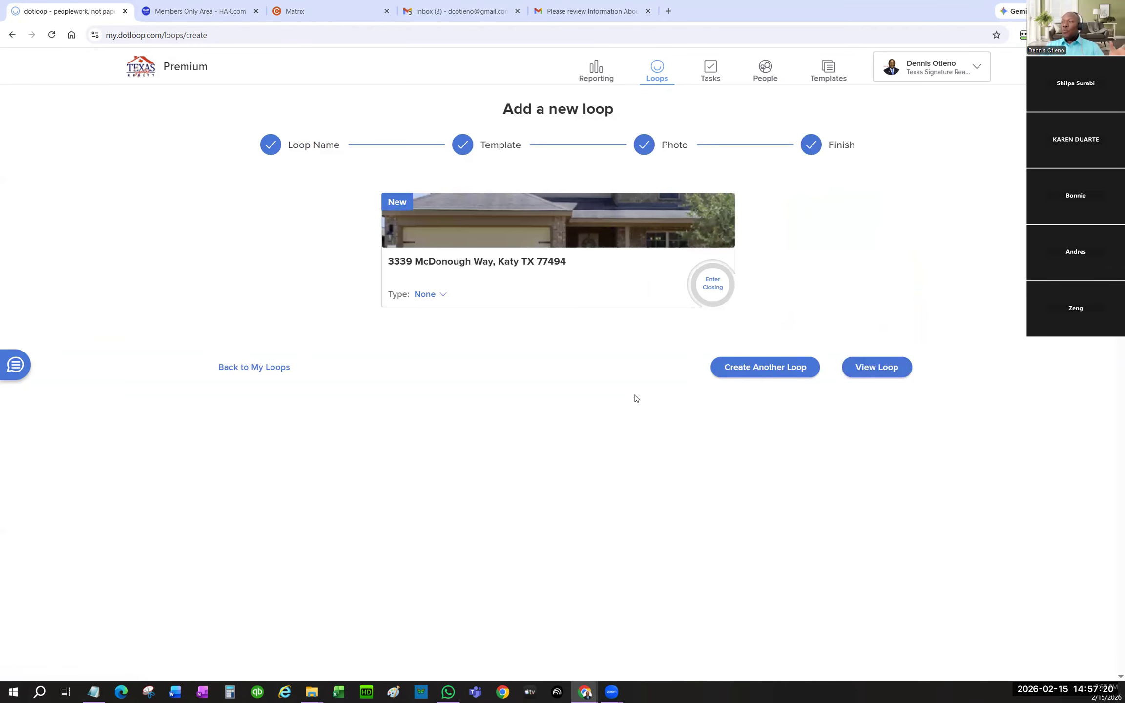
- Open the new loop and change your own People role from None to Tenant Agent
{"action": "left_click", "coordinate": [868, 372]}
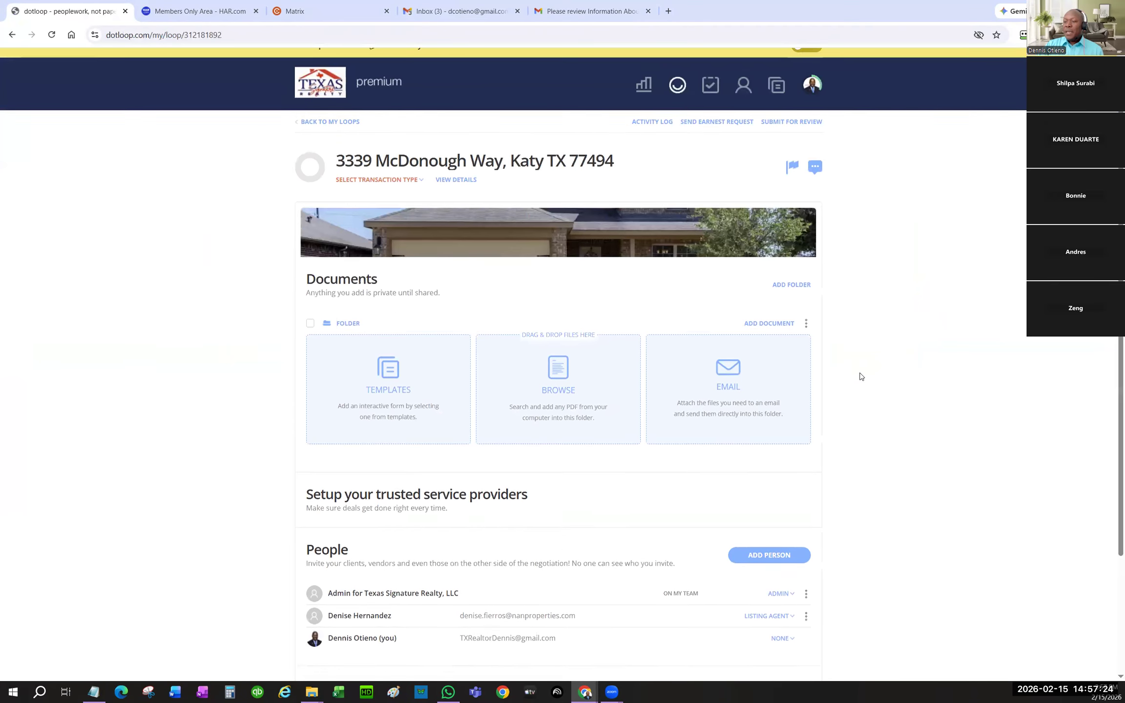
{"action": "scroll", "coordinate": [863, 382], "scroll_direction": "down", "scroll_amount": 3}
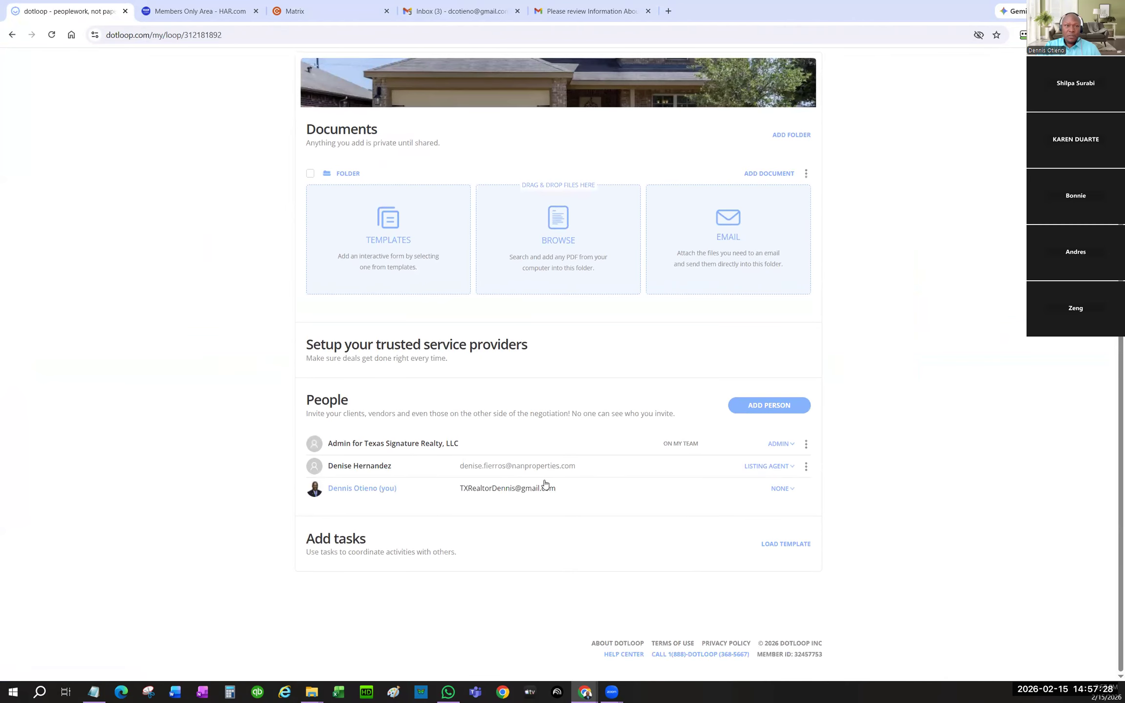
{"action": "left_click", "coordinate": [792, 489]}
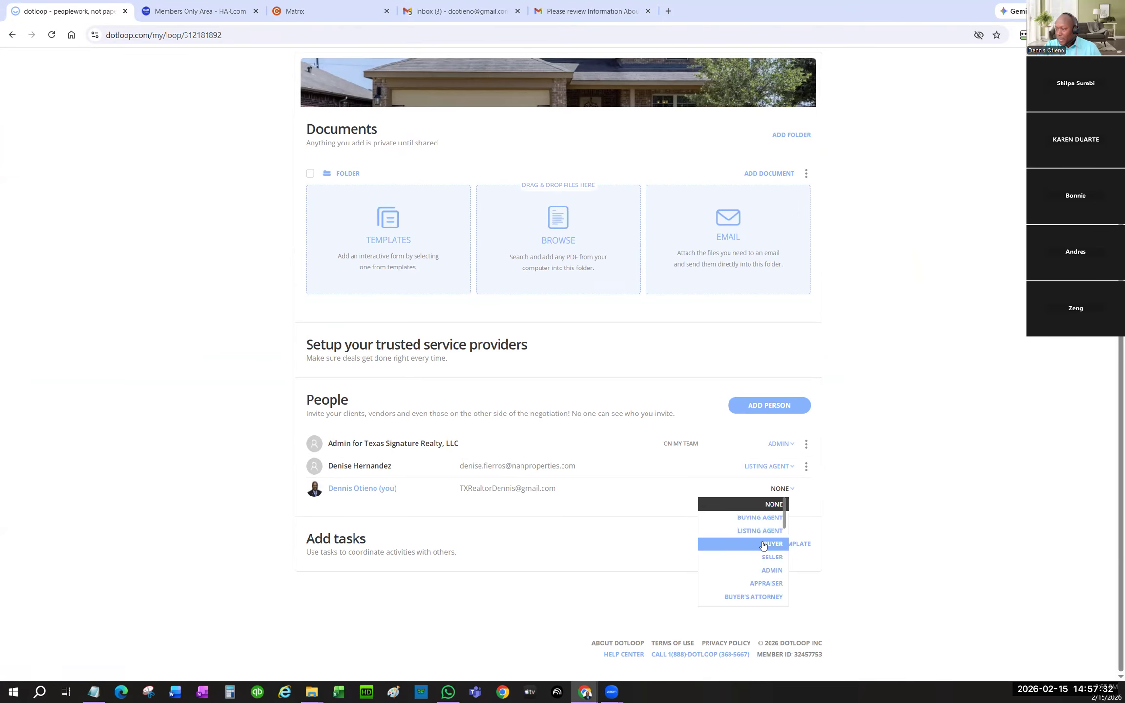
{"action": "scroll", "coordinate": [760, 546], "scroll_direction": "down", "scroll_amount": 1}
{"action": "scroll", "coordinate": [759, 545], "scroll_direction": "down", "scroll_amount": 4}
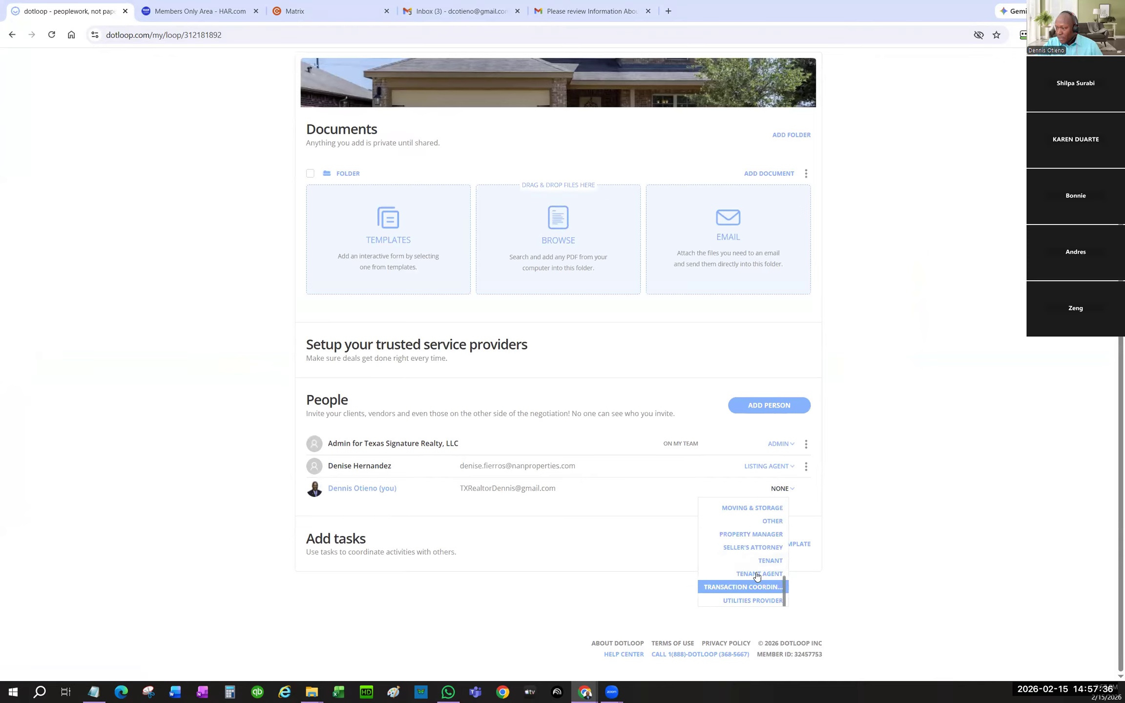
{"action": "left_click", "coordinate": [757, 574]}
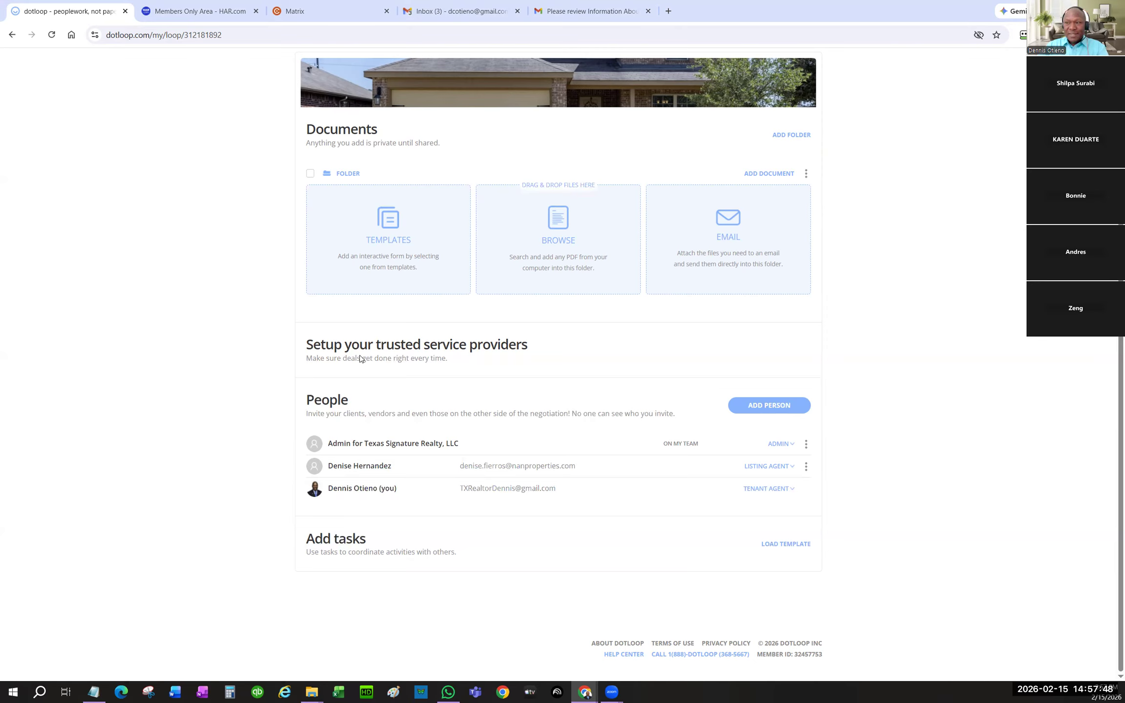
- Copy all four LEASE-TEMP templates into the loop's Documents, retrying the failed import
{"action": "left_click", "coordinate": [389, 227]}
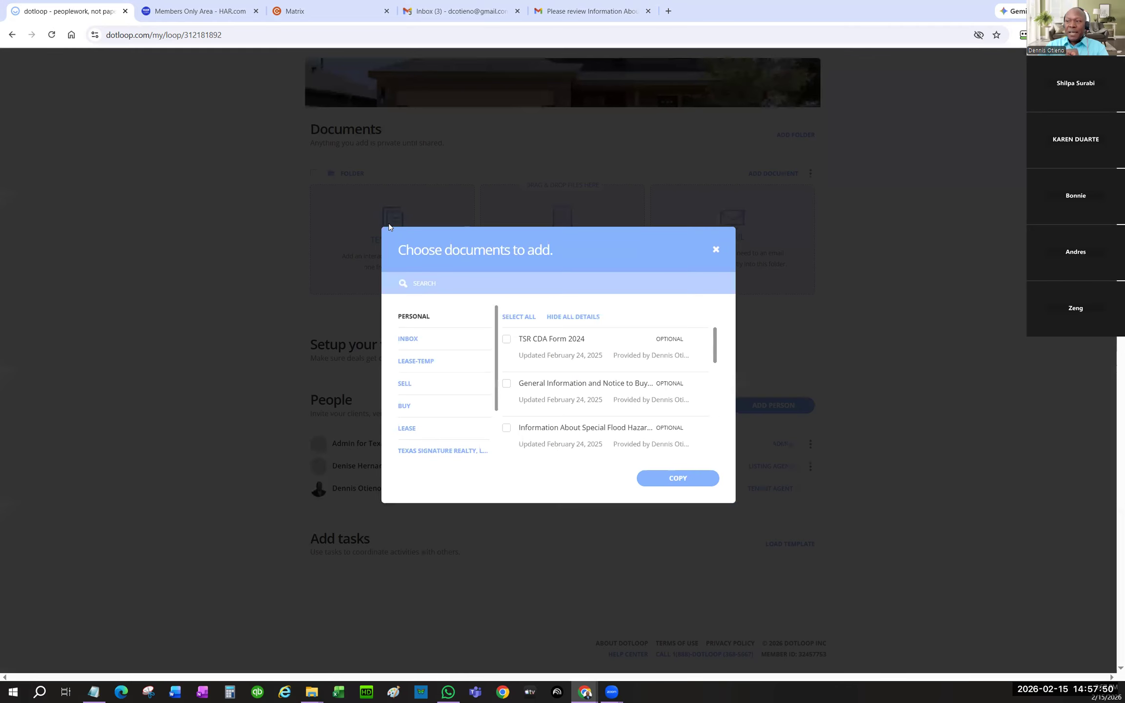
{"action": "left_click", "coordinate": [438, 363]}
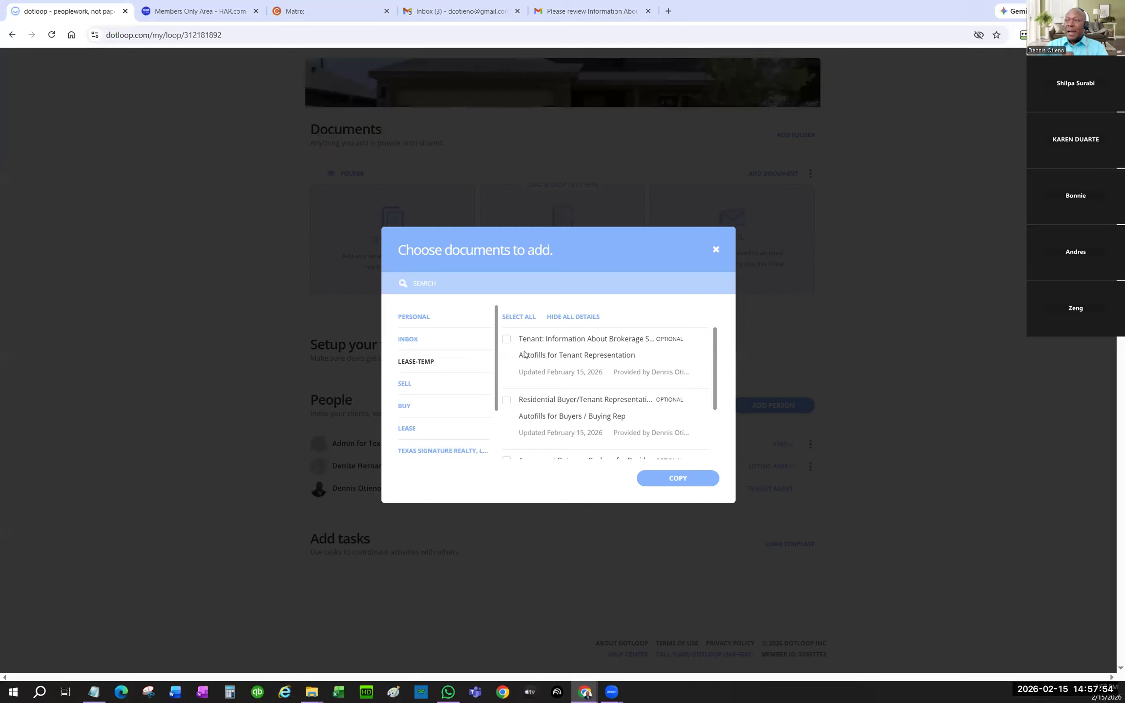
{"action": "left_click", "coordinate": [506, 340]}
{"action": "left_click", "coordinate": [507, 401]}
{"action": "scroll", "coordinate": [554, 394], "scroll_direction": "down", "scroll_amount": 2}
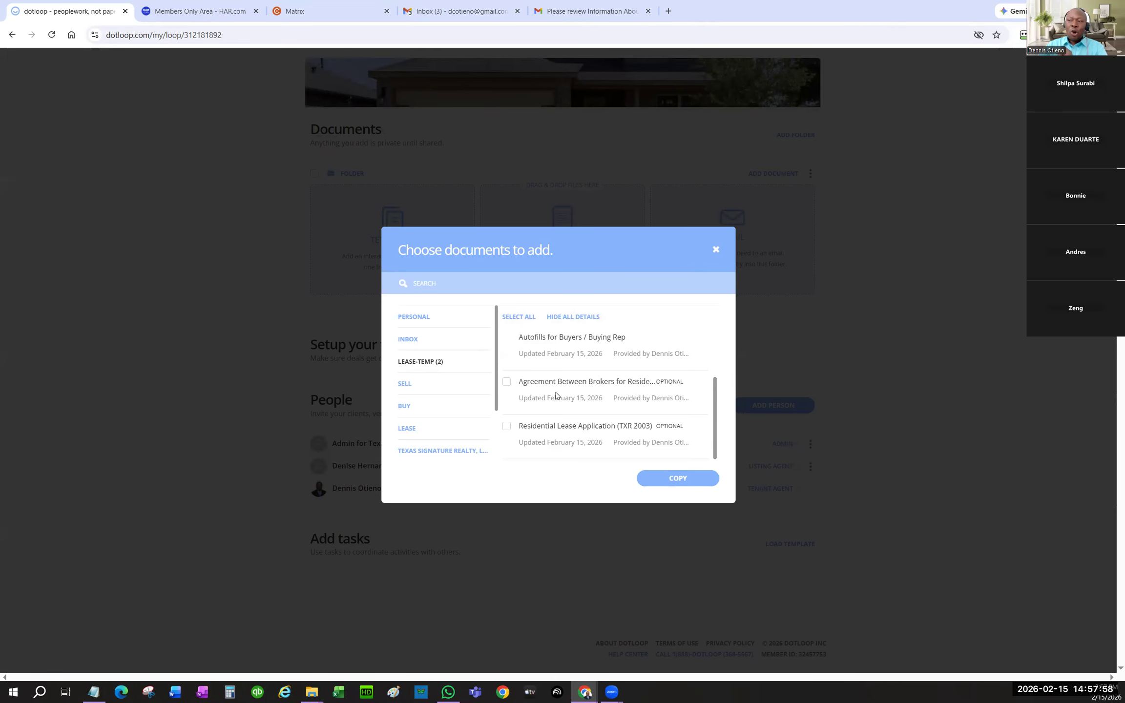
{"action": "scroll", "coordinate": [542, 391], "scroll_direction": "up", "scroll_amount": 2}
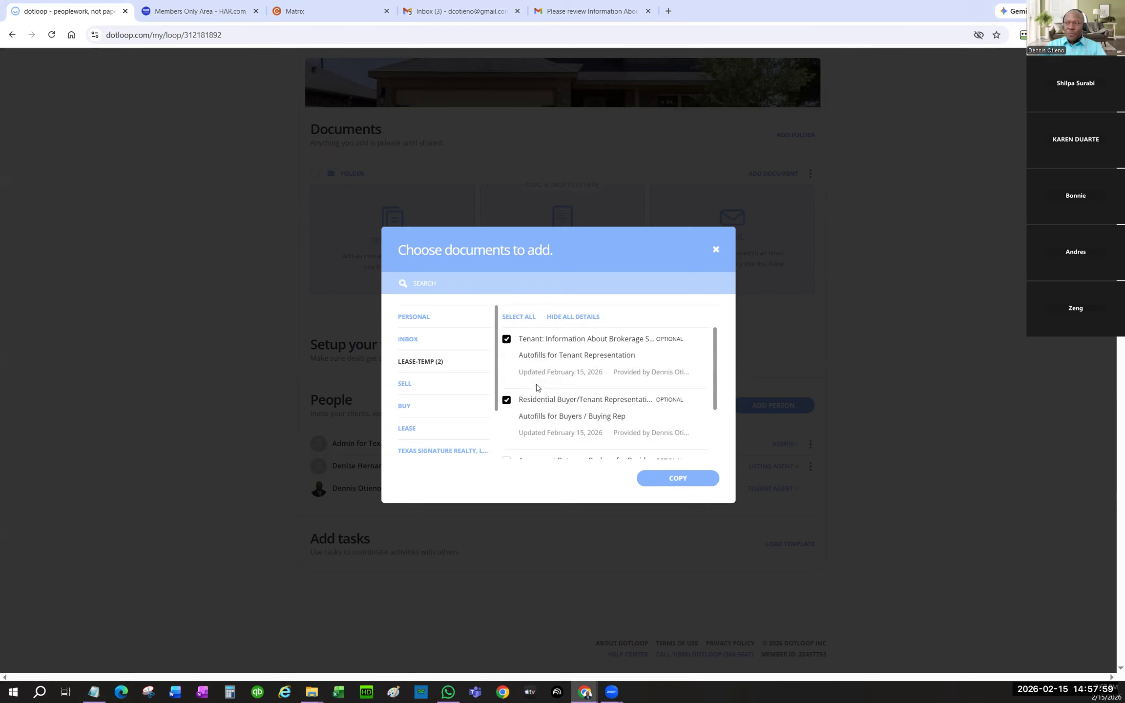
{"action": "left_click", "coordinate": [511, 321]}
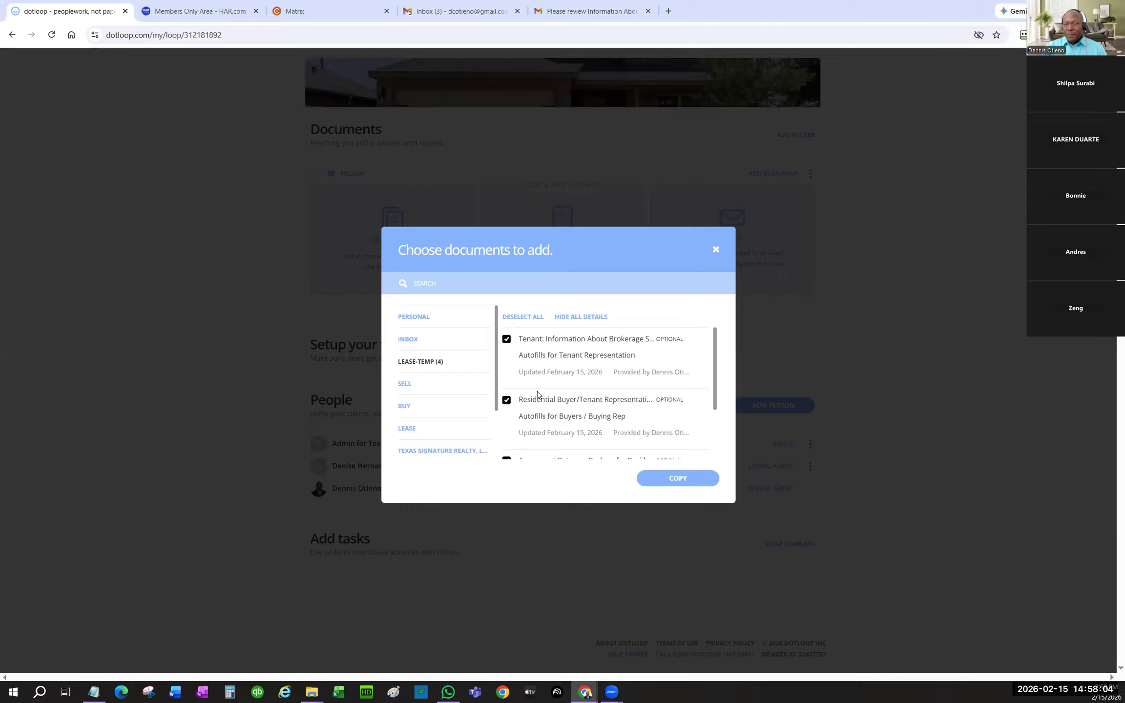
{"action": "left_click", "coordinate": [662, 484]}
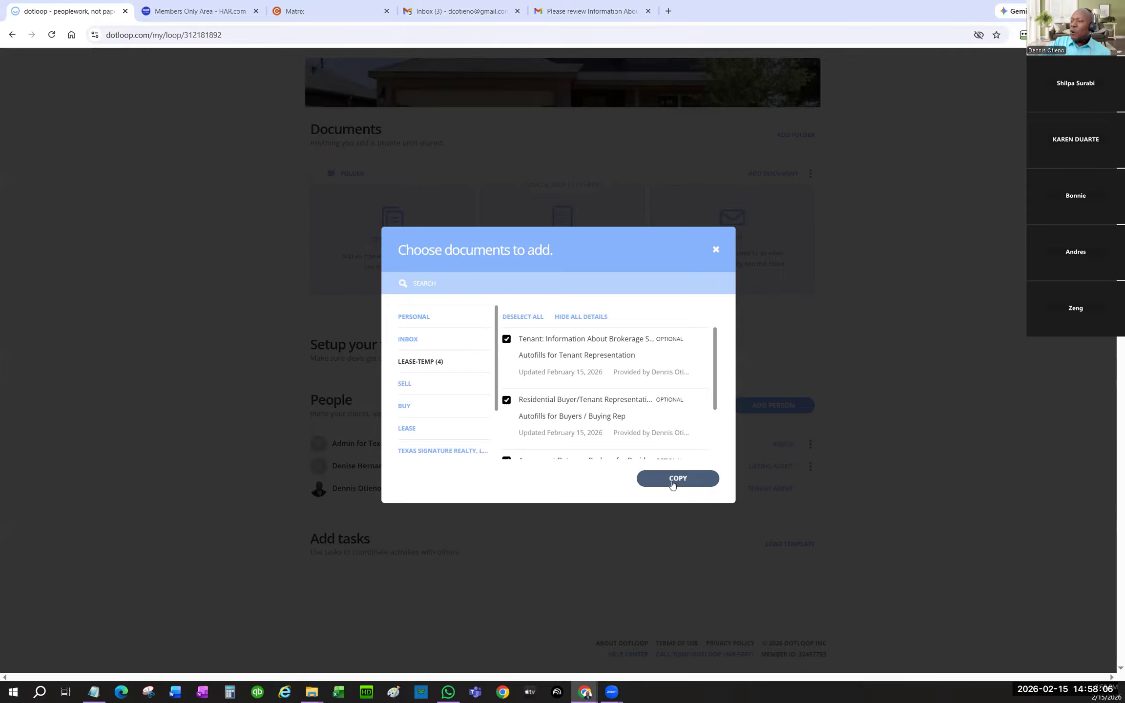
{"action": "left_click", "coordinate": [702, 440]}
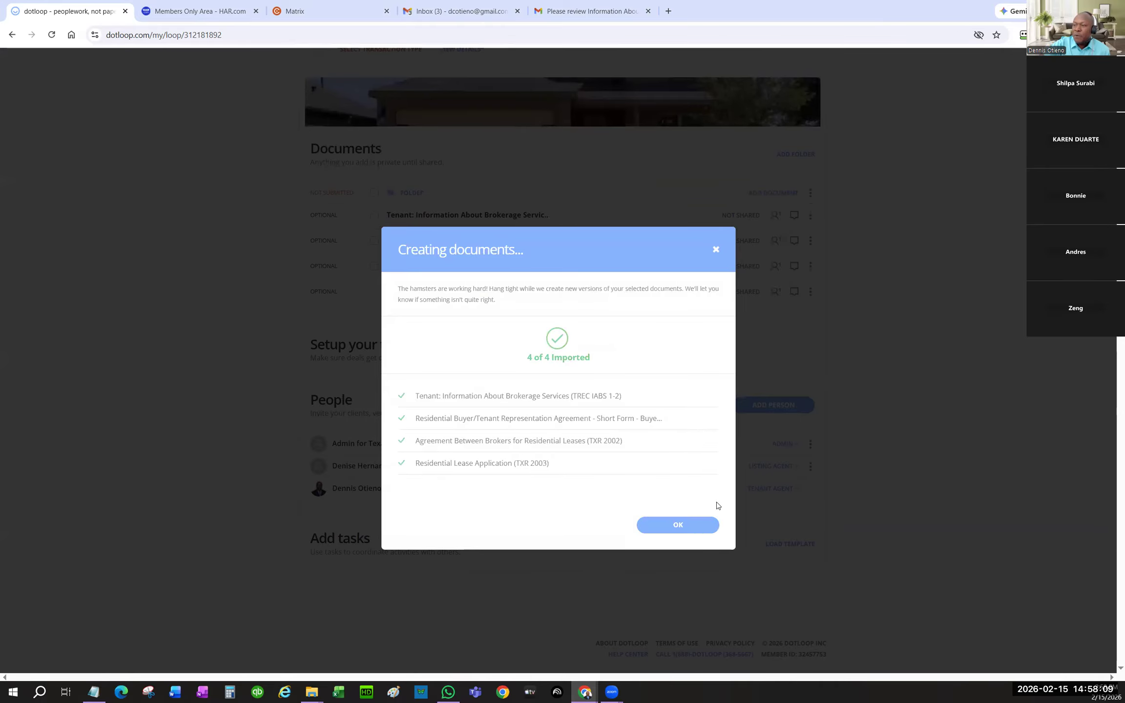
{"action": "left_click", "coordinate": [692, 526]}
{"action": "scroll", "coordinate": [632, 394], "scroll_direction": "up", "scroll_amount": 3}
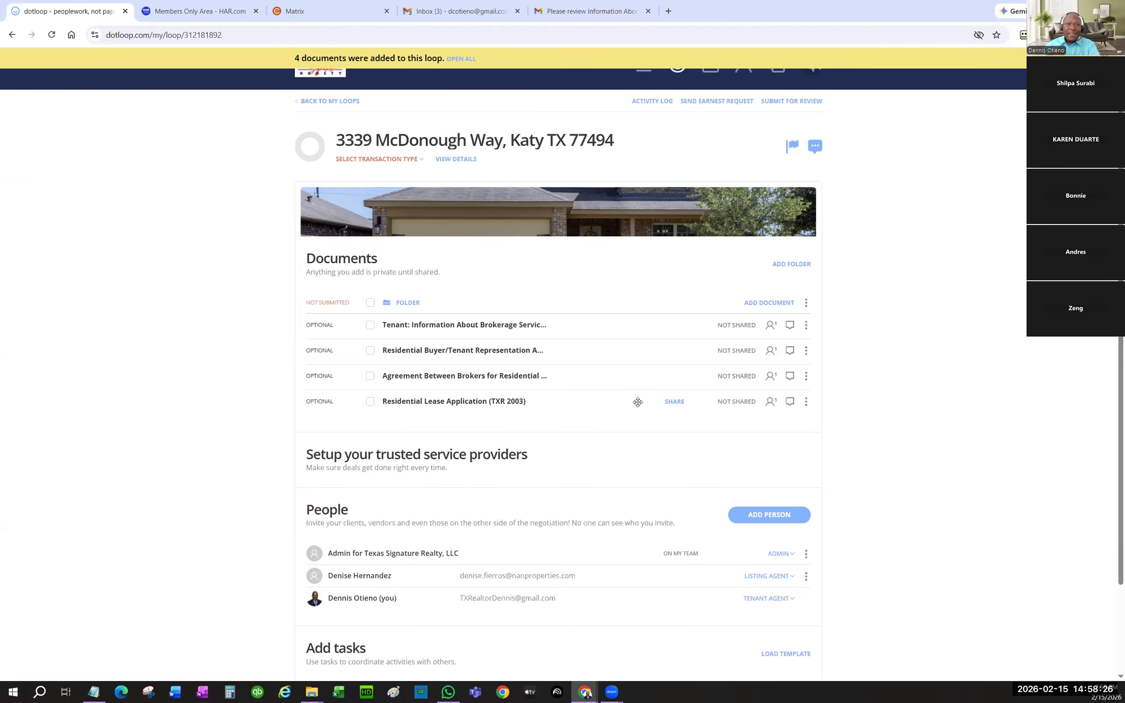
- Begin adding a person with the Buyer role, entering the buyer's name and corrected phone number
{"action": "left_click", "coordinate": [769, 515]}
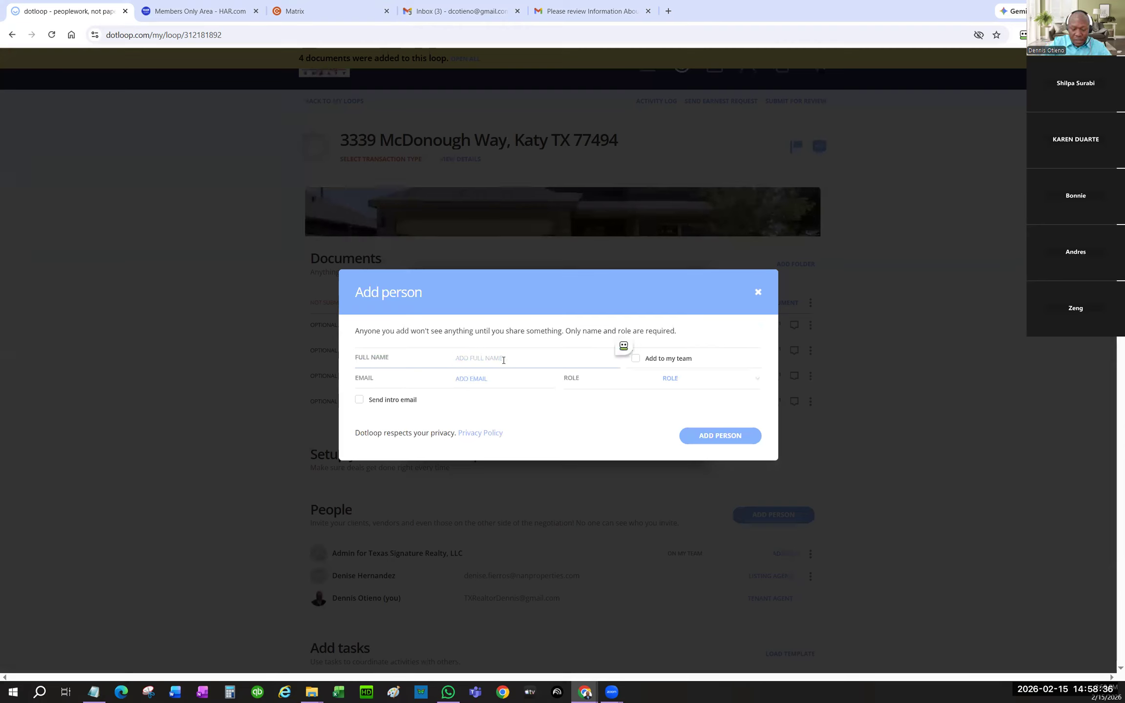
{"action": "type", "text": "Buyer23"}
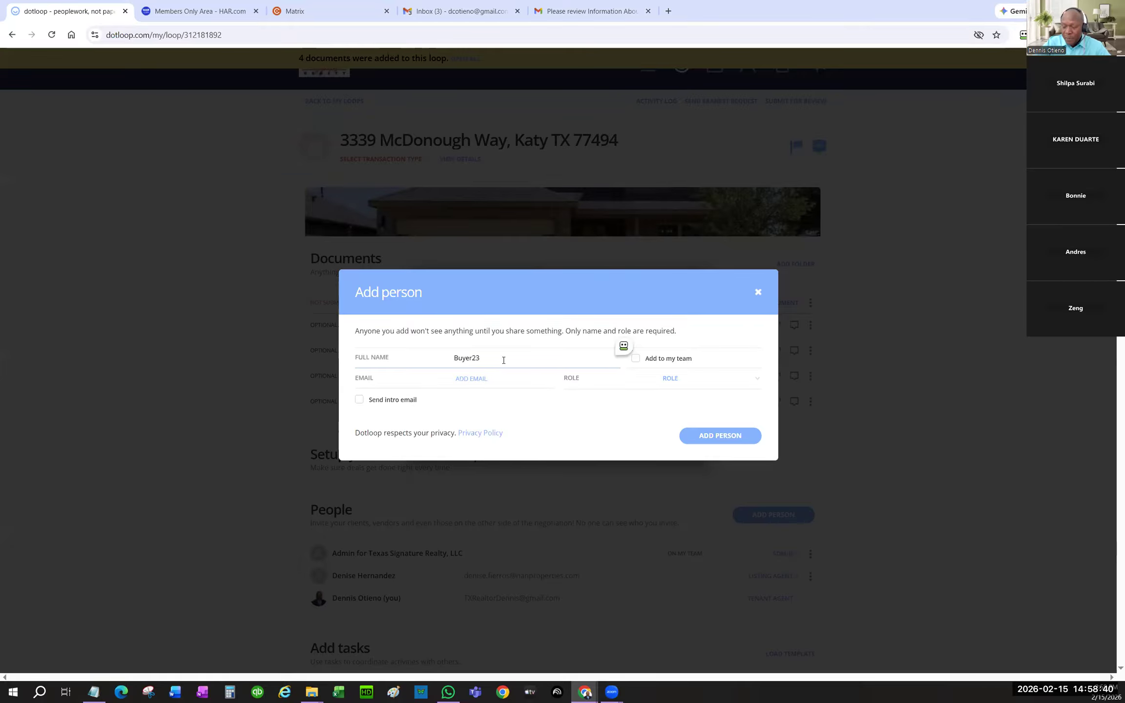
{"action": "left_click", "coordinate": [671, 378]}
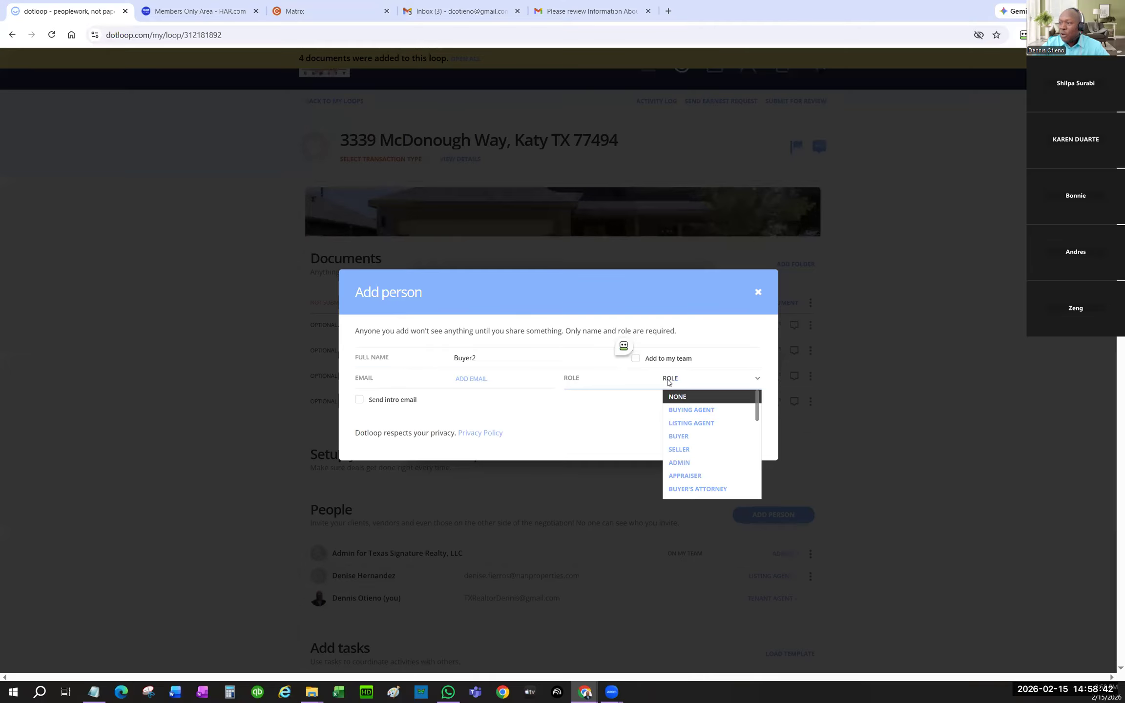
{"action": "left_click", "coordinate": [697, 437]}
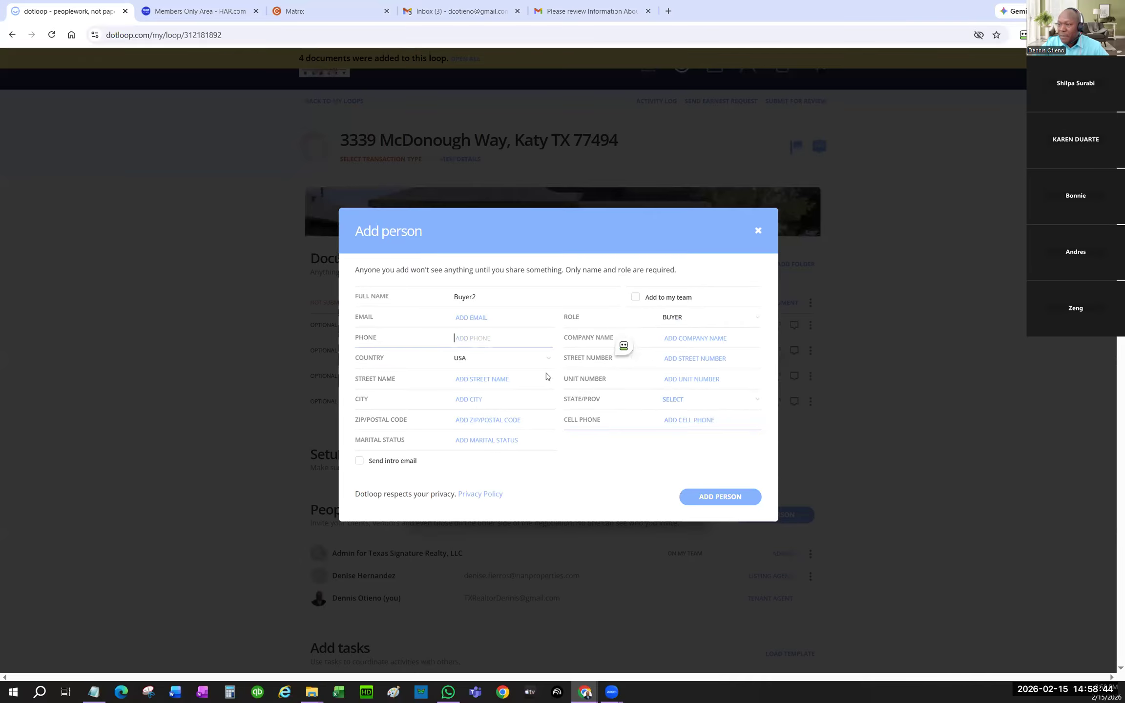
{"action": "type", "text": "123-70"}
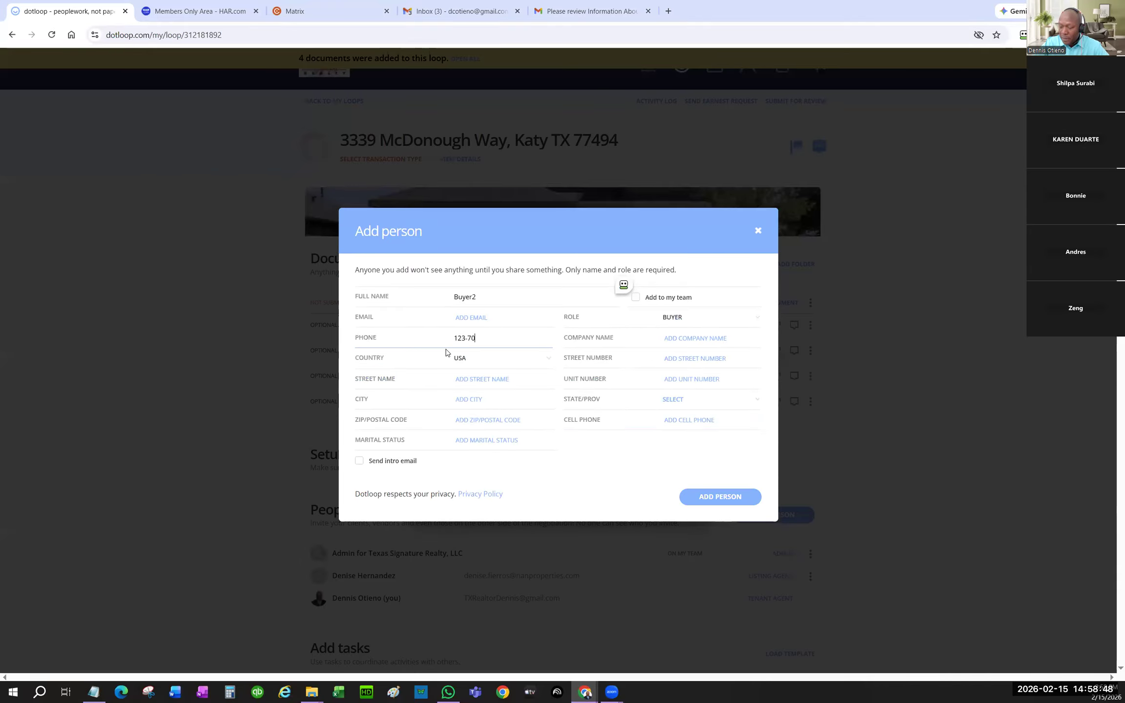
{"action": "type", "text": "3-.29"}
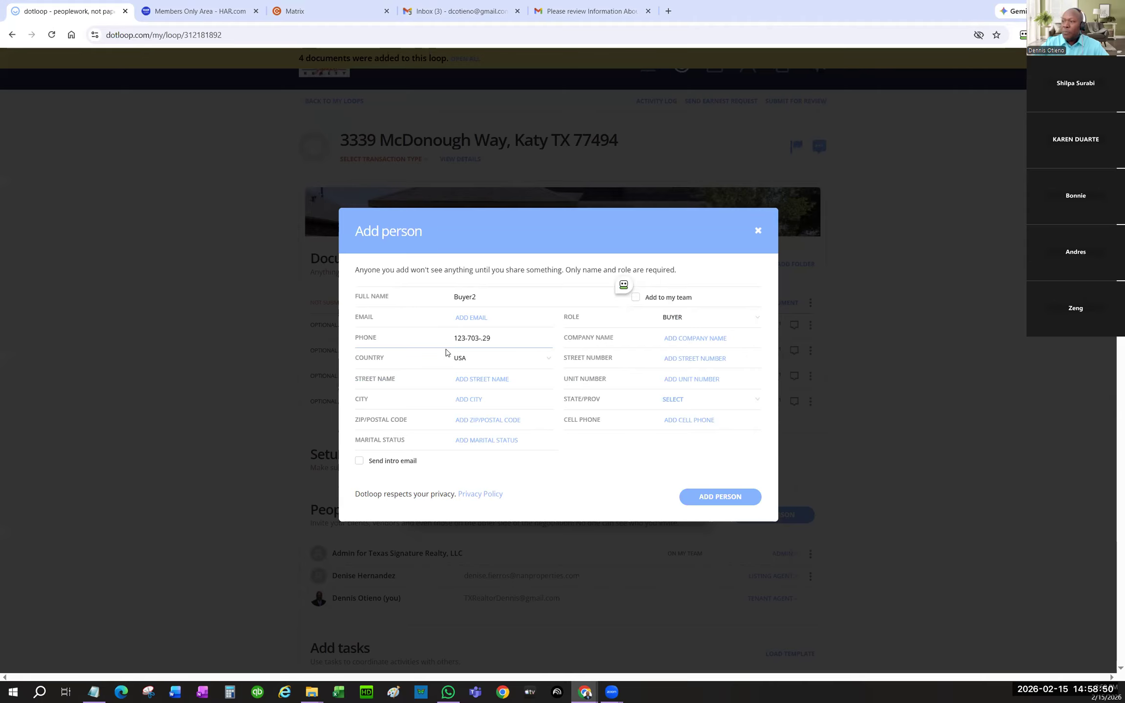
{"action": "left_click", "coordinate": [494, 324]}
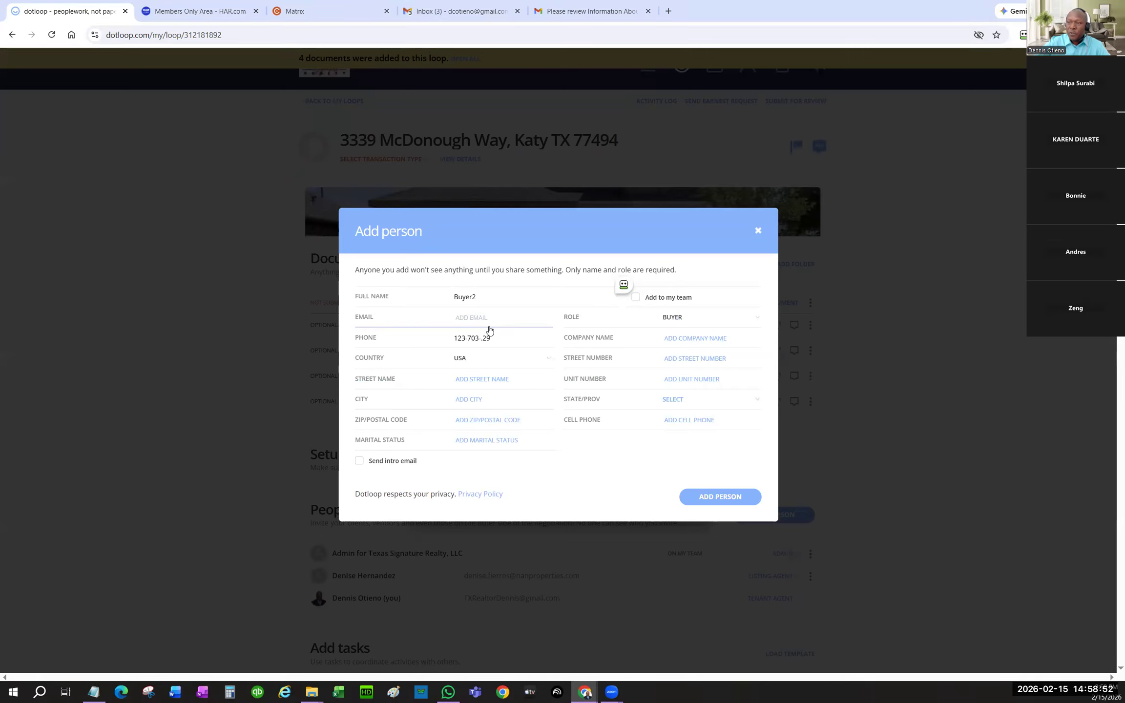
{"action": "left_click", "coordinate": [479, 338]}
{"action": "type", "text": "-"}
{"action": "key", "text": "Delete"}
{"action": "key", "text": "Delete"}
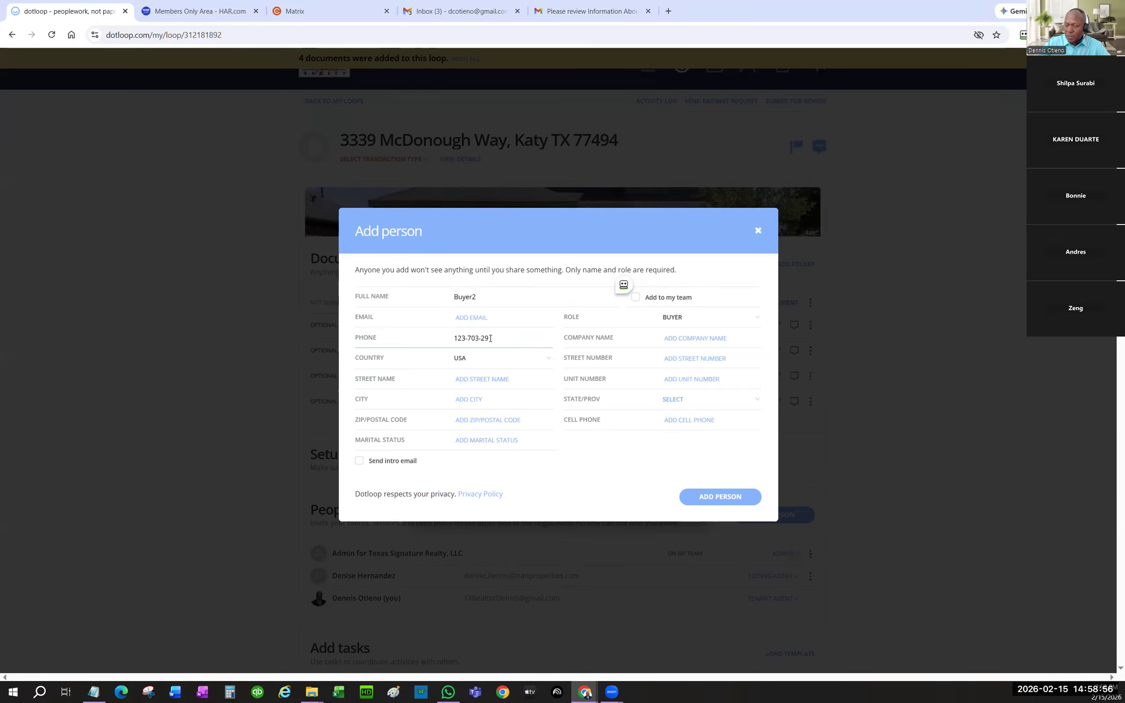
{"action": "type", "text": "29"}
- Fill in the buyer's e-mail and cell phone, complete the full name, and add the person
{"action": "left_click", "coordinate": [512, 324]}
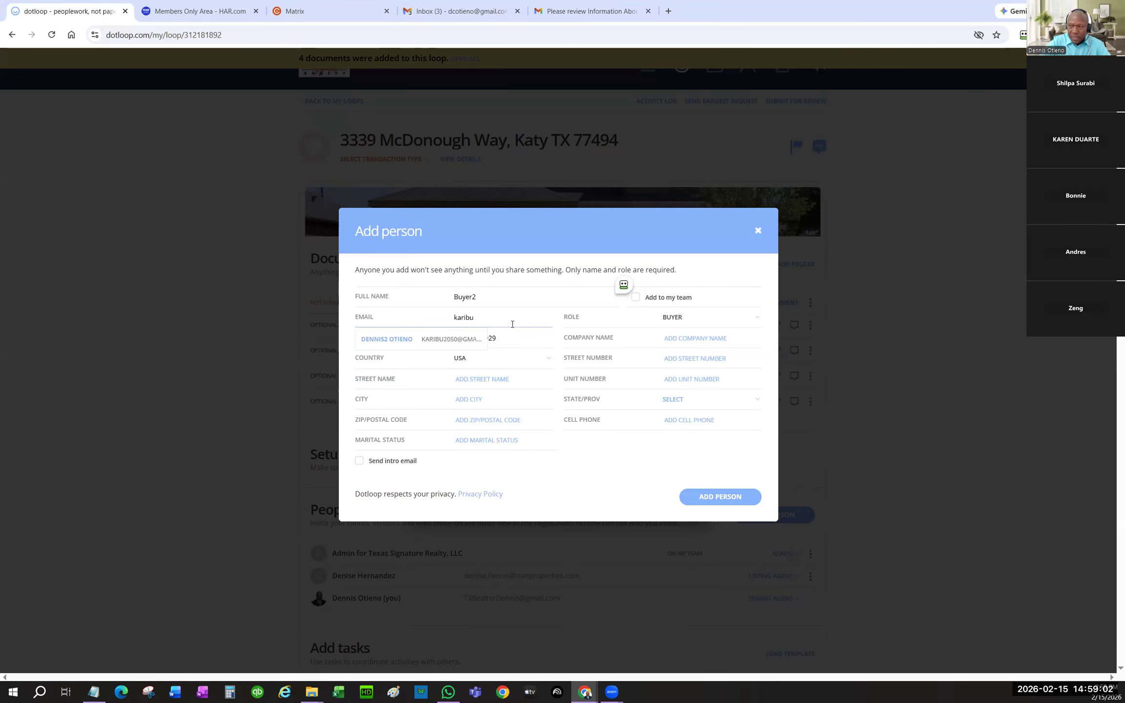
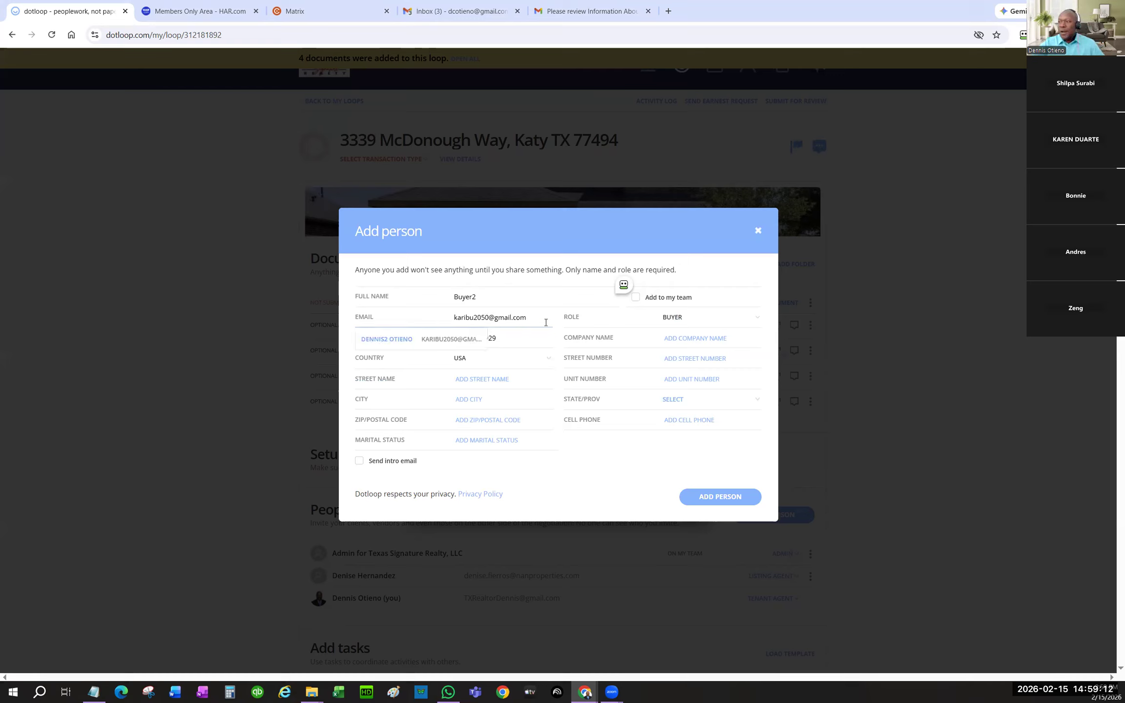
{"action": "left_click", "coordinate": [697, 421]}
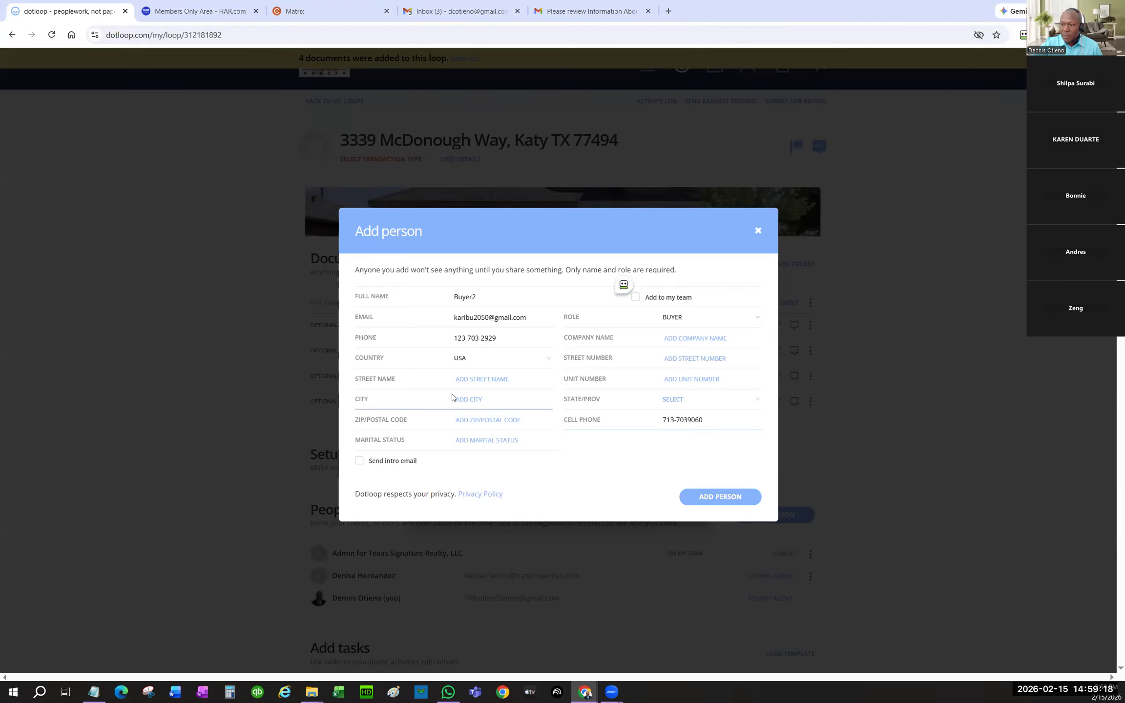
{"action": "left_click", "coordinate": [722, 496]}
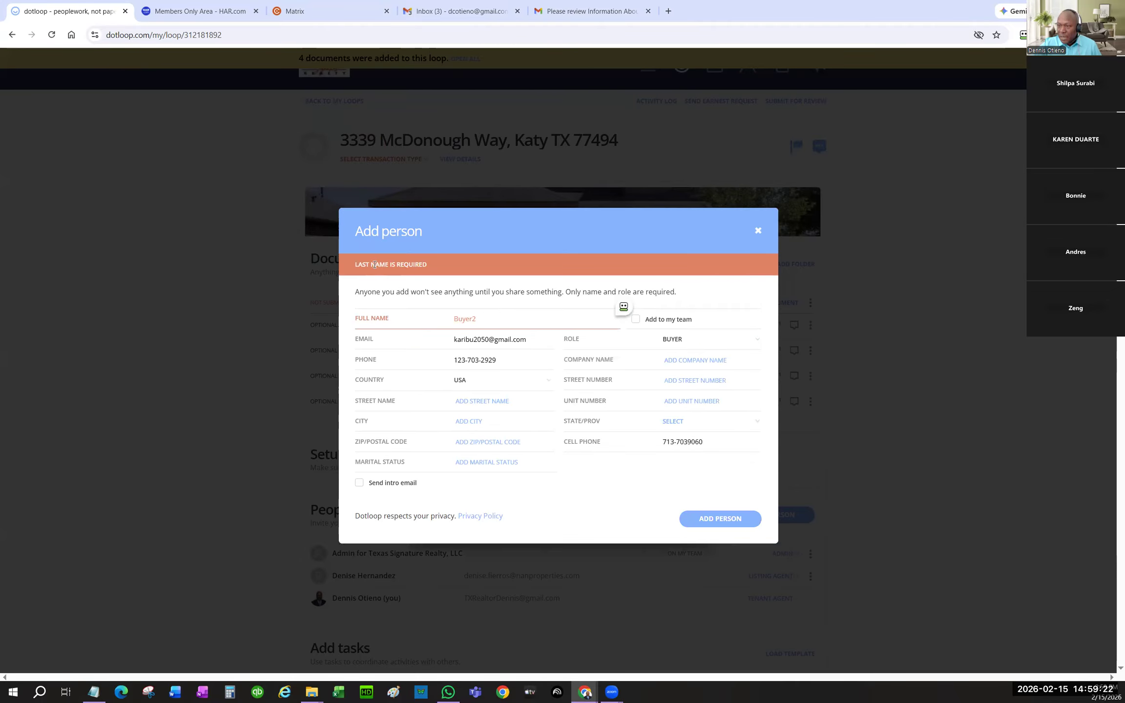
{"action": "left_click", "coordinate": [523, 322]}
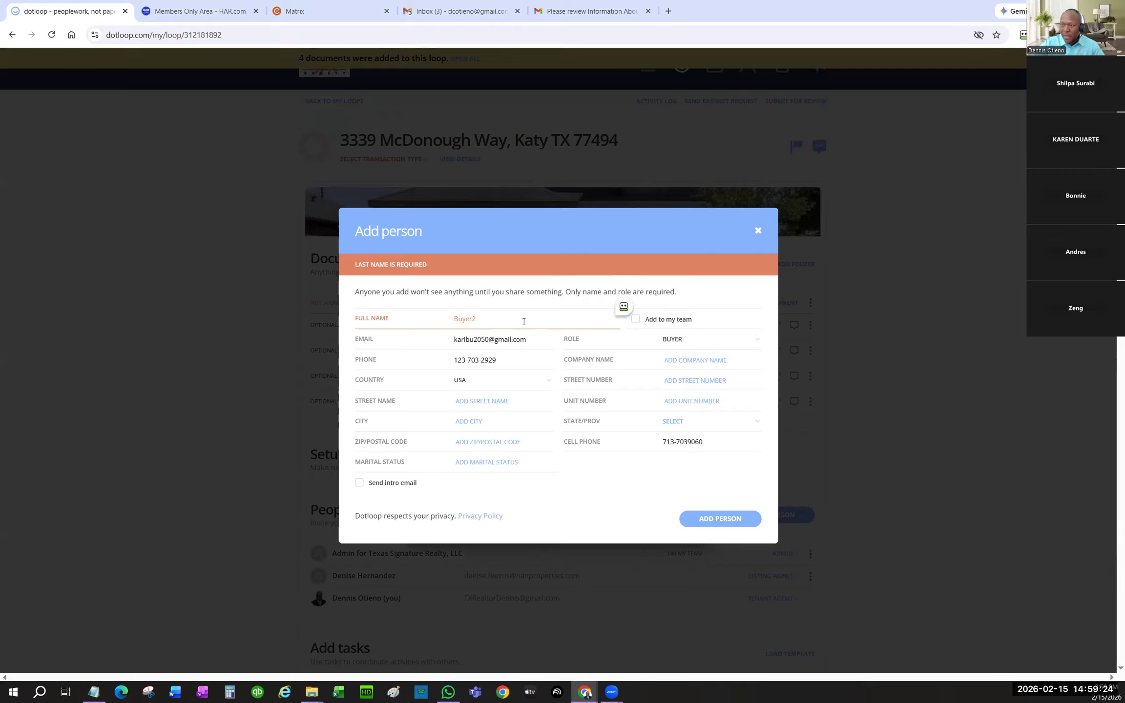
{"action": "type", "text": "Teastt"}
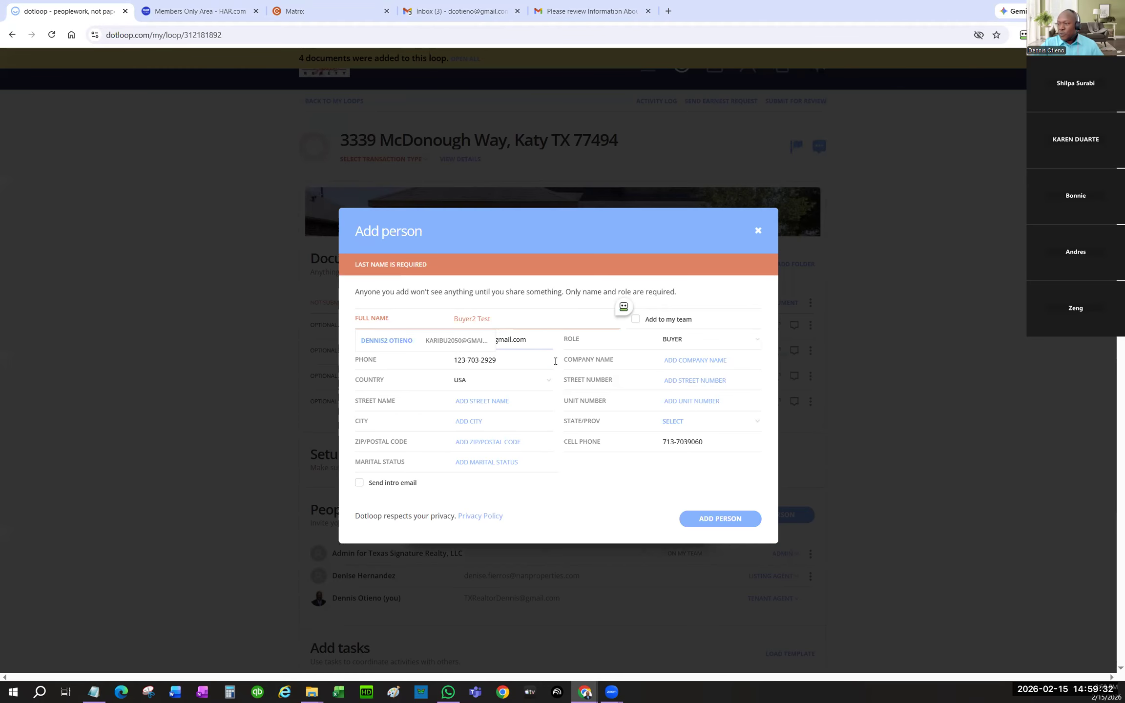
{"action": "left_click", "coordinate": [702, 520]}
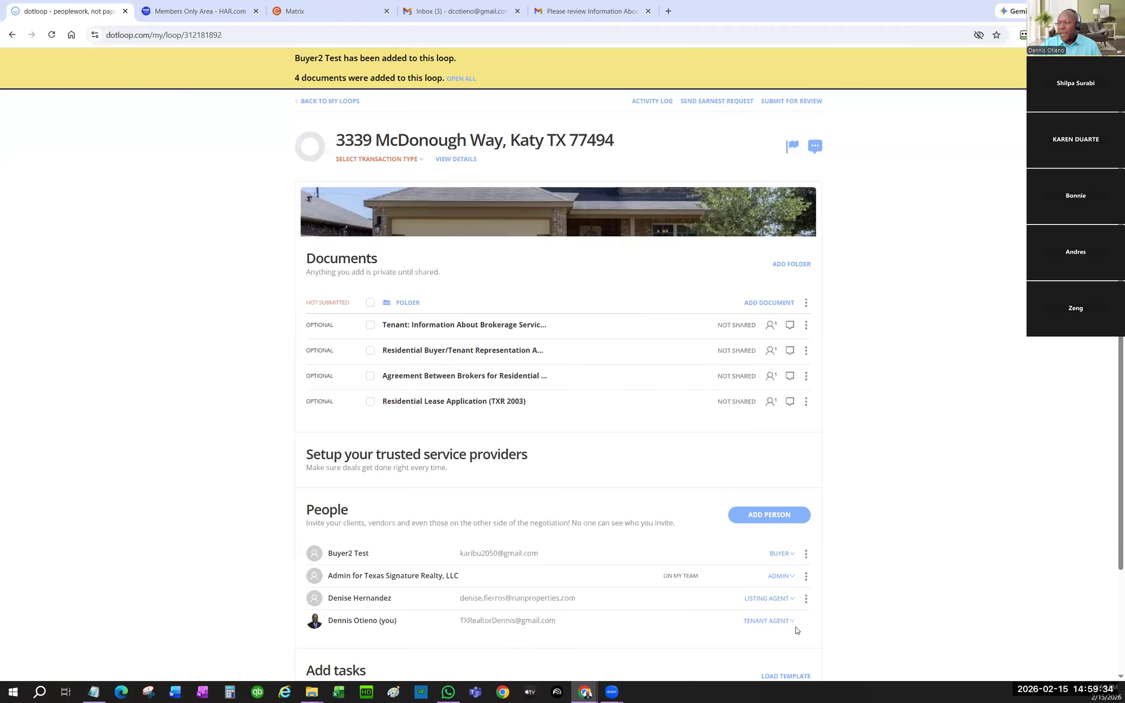
- Change the listing agent's role in the People list to Buying Agent
{"action": "left_click", "coordinate": [787, 599]}
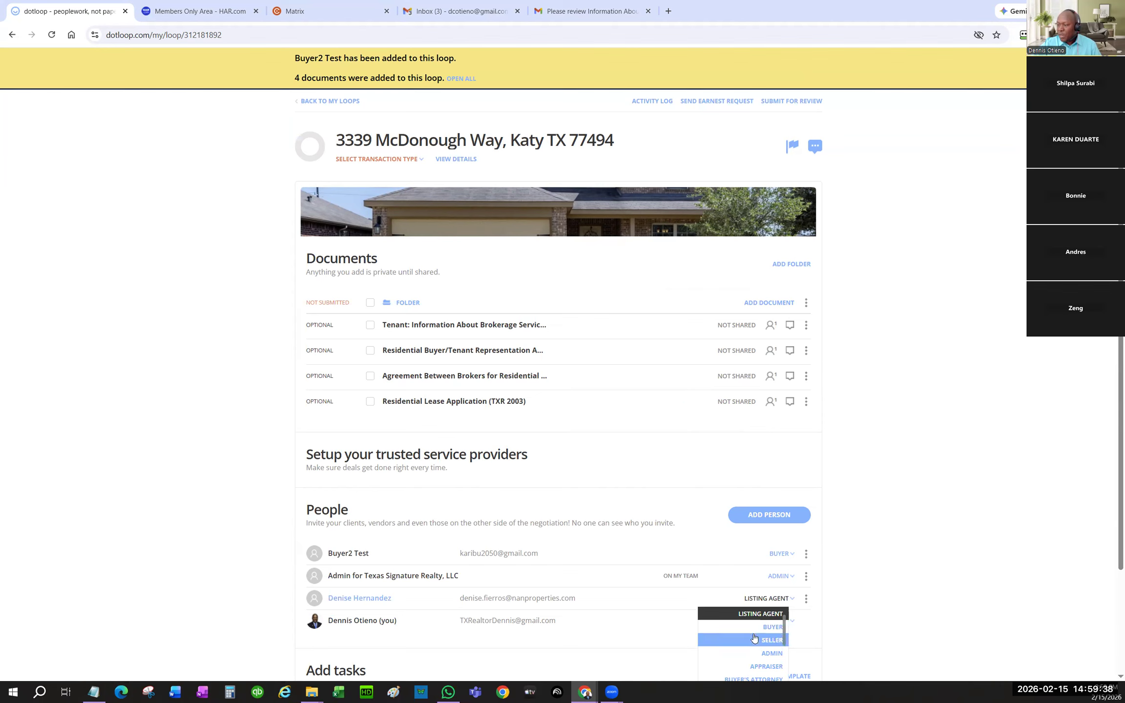
{"action": "scroll", "coordinate": [761, 642], "scroll_direction": "down", "scroll_amount": 2}
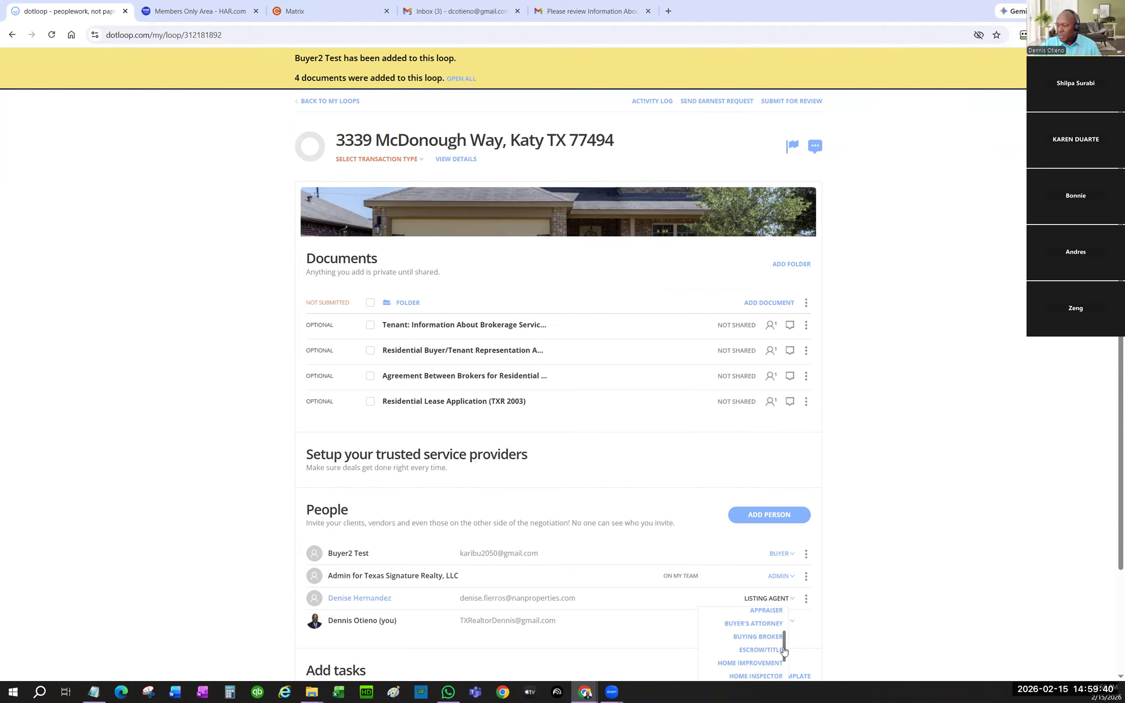
{"action": "scroll", "coordinate": [783, 640], "scroll_direction": "up", "scroll_amount": 2}
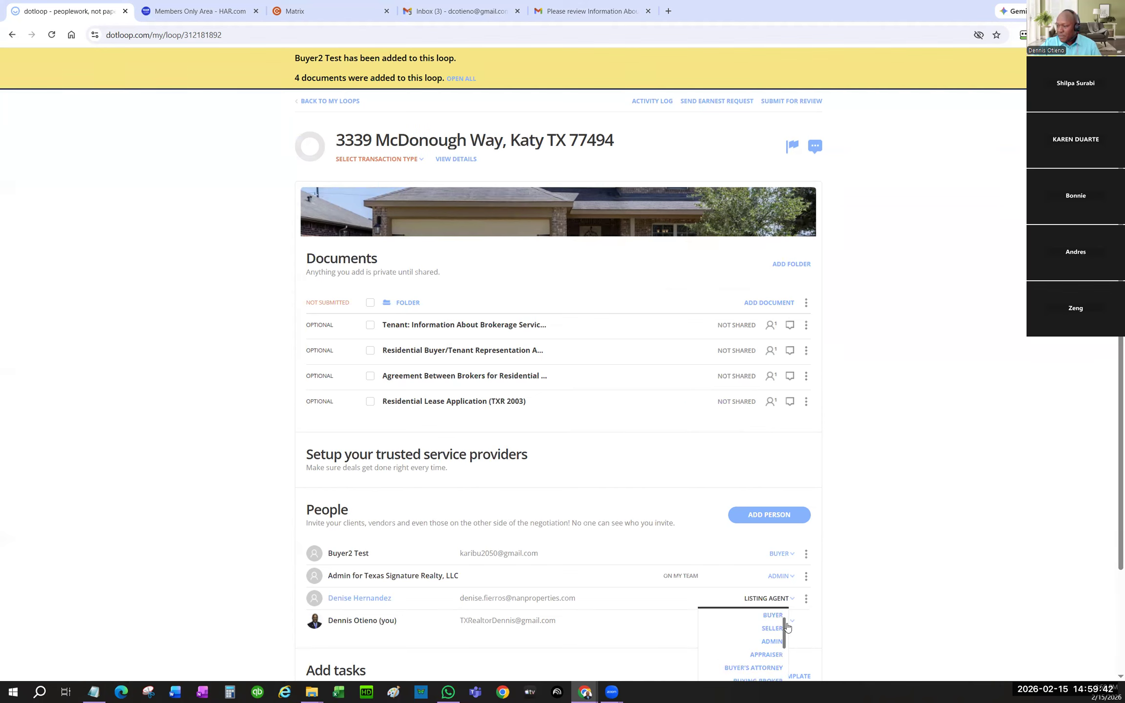
{"action": "left_click", "coordinate": [759, 633]}
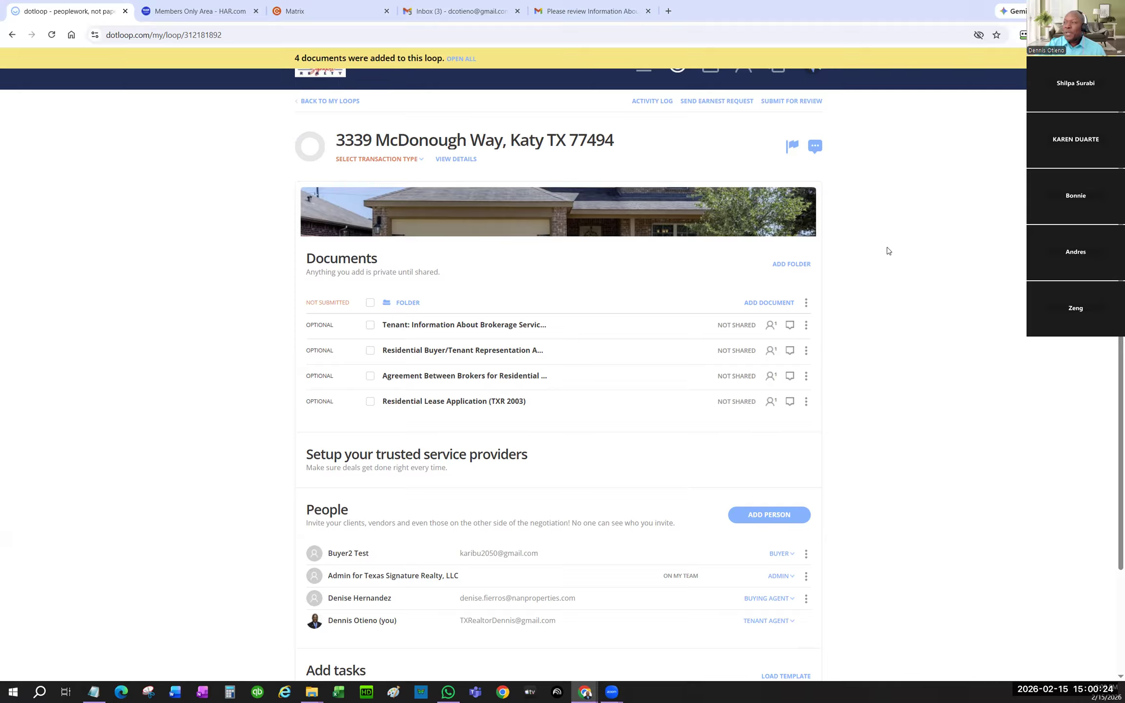
- Autofill the Information About Brokerage Services document and assign its initials field to the test buyer
{"action": "left_click", "coordinate": [510, 326]}
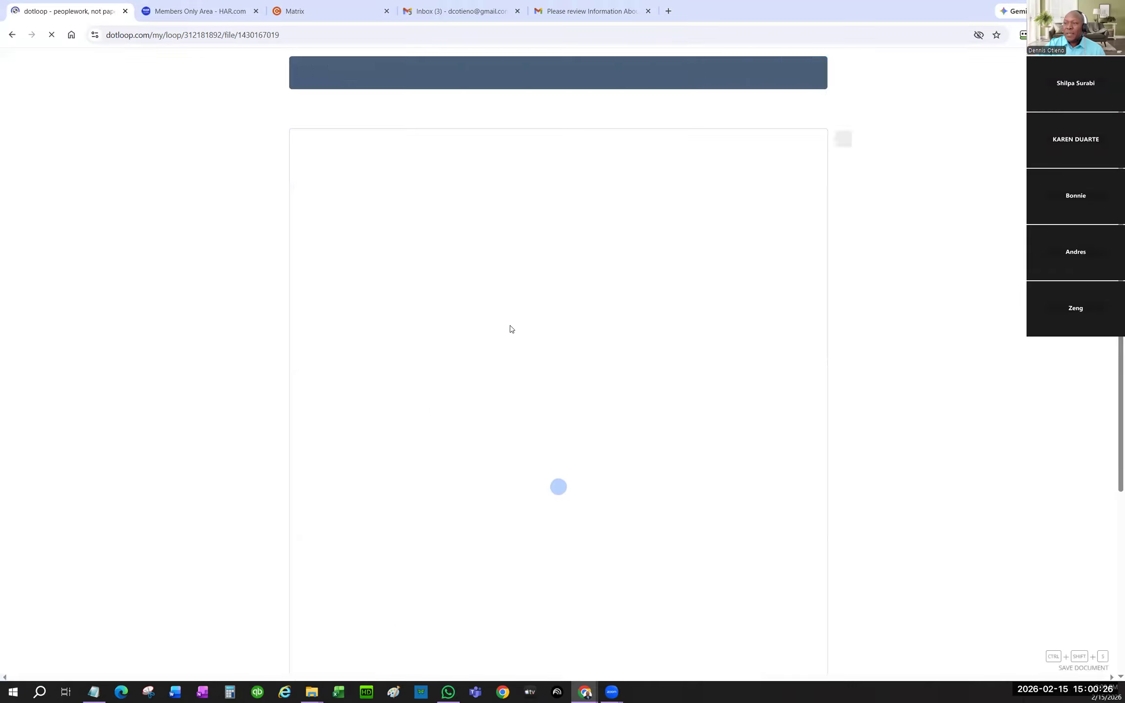
{"action": "left_click", "coordinate": [695, 524]}
{"action": "left_click", "coordinate": [656, 427]}
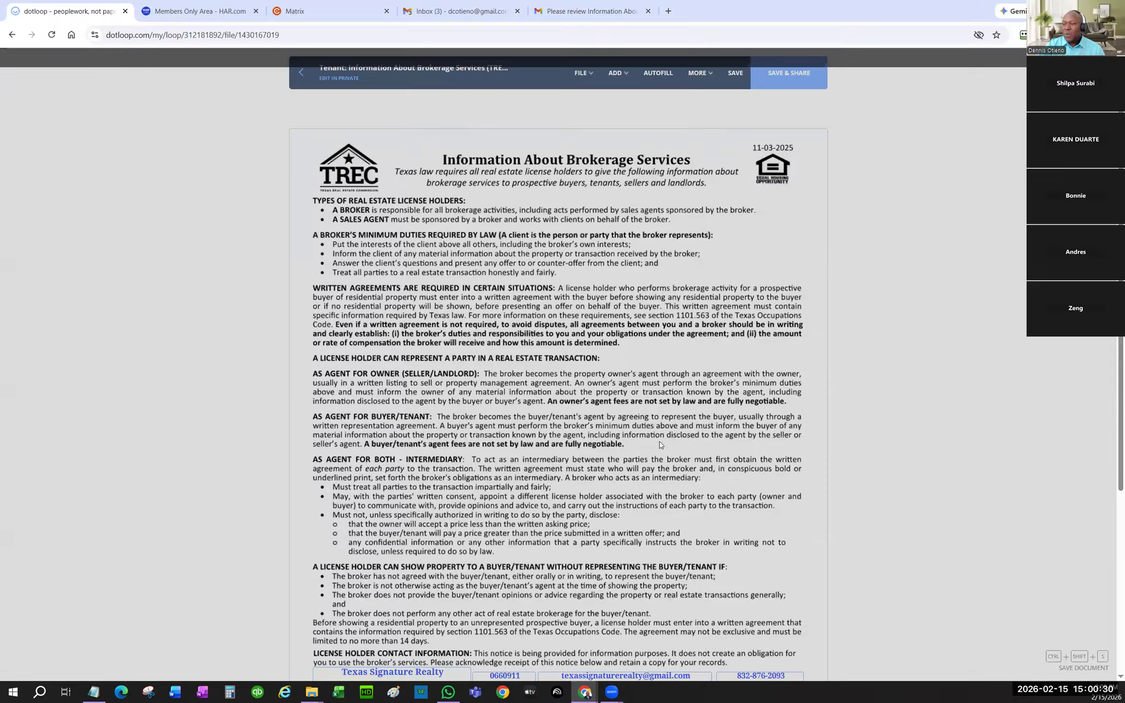
{"action": "scroll", "coordinate": [650, 456], "scroll_direction": "down", "scroll_amount": 5}
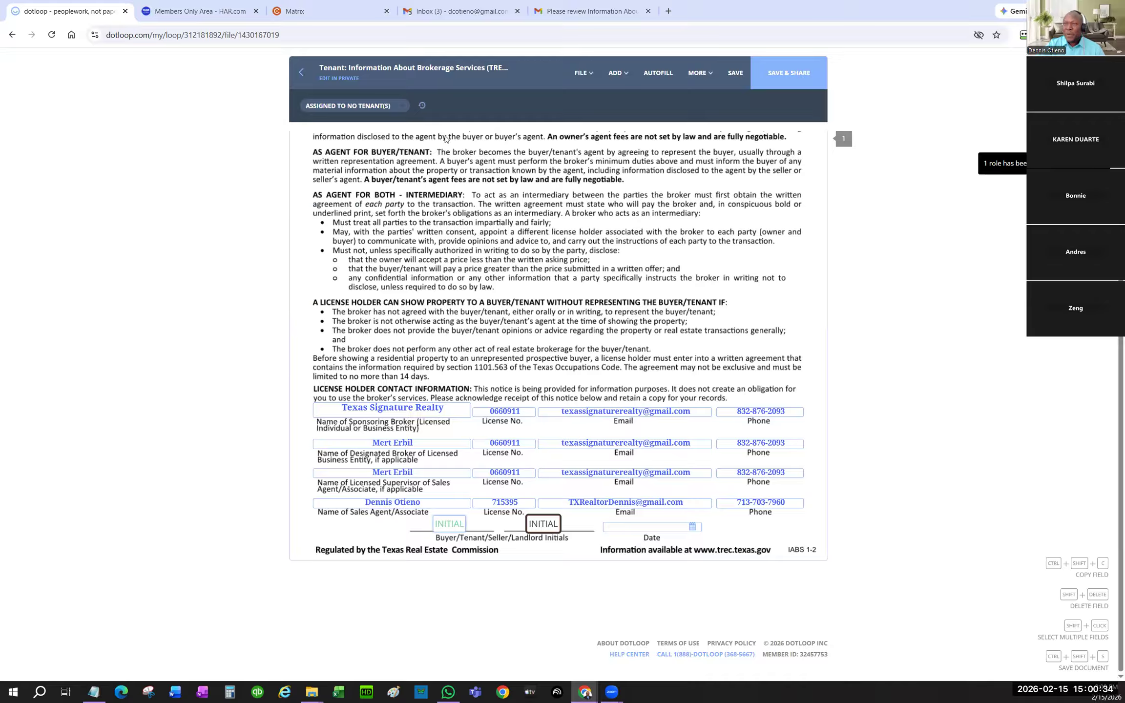
{"action": "left_click", "coordinate": [384, 107]}
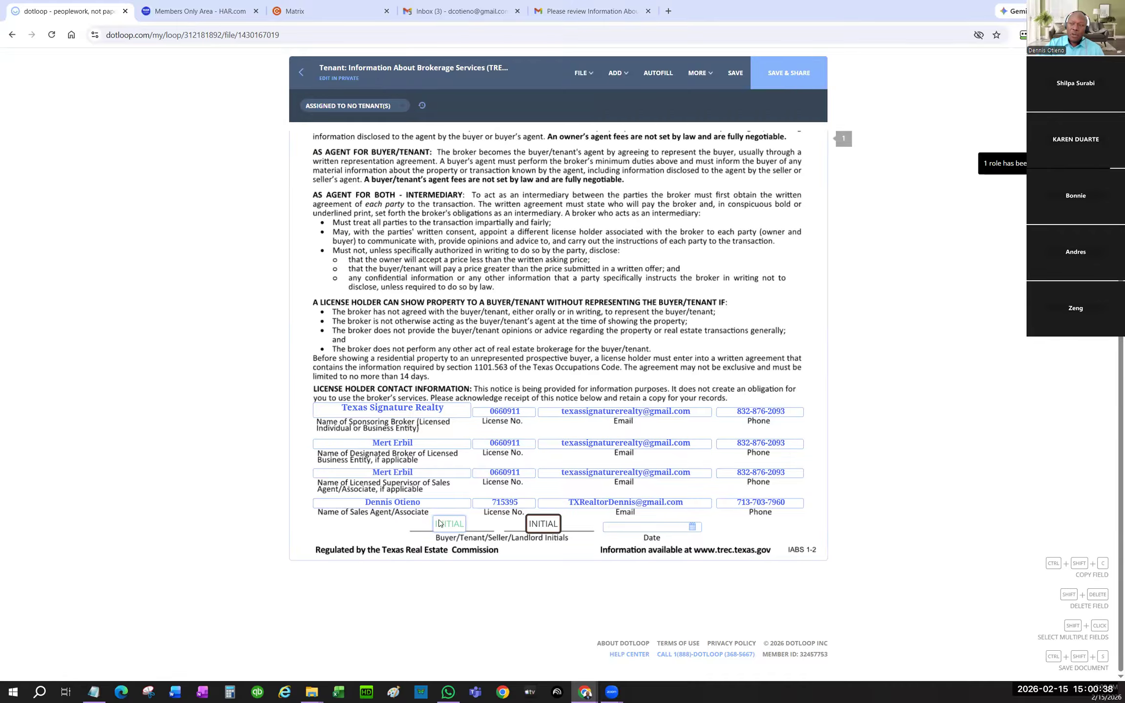
{"action": "left_click", "coordinate": [385, 108]}
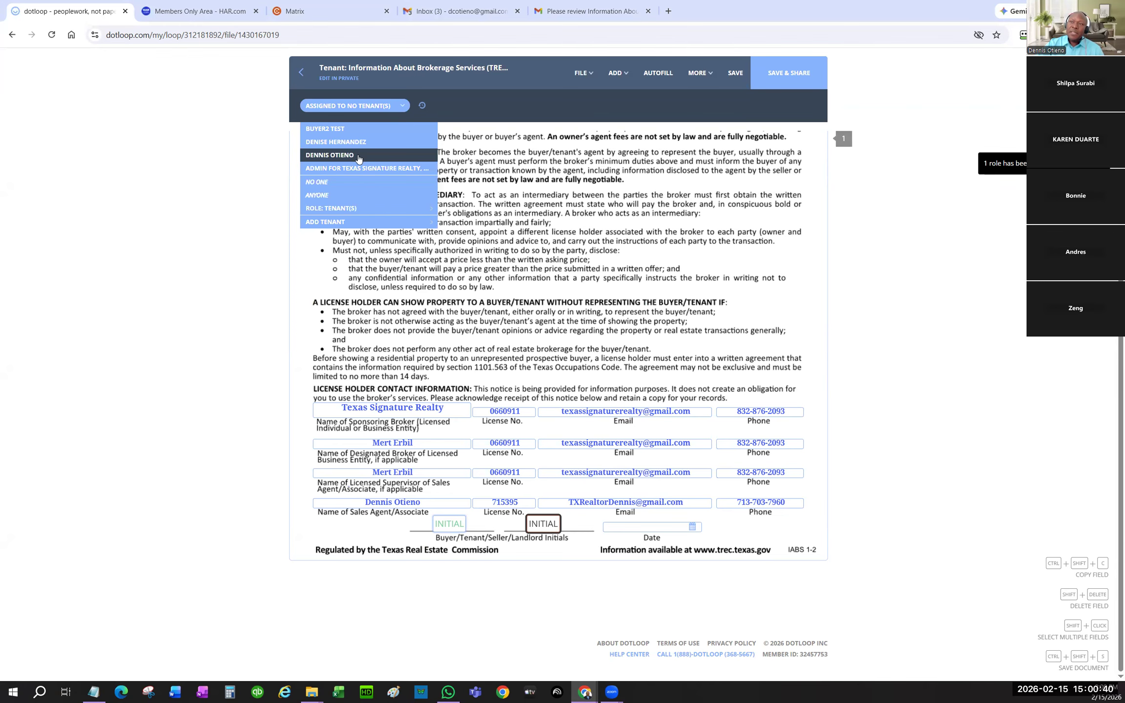
{"action": "left_click", "coordinate": [337, 130]}
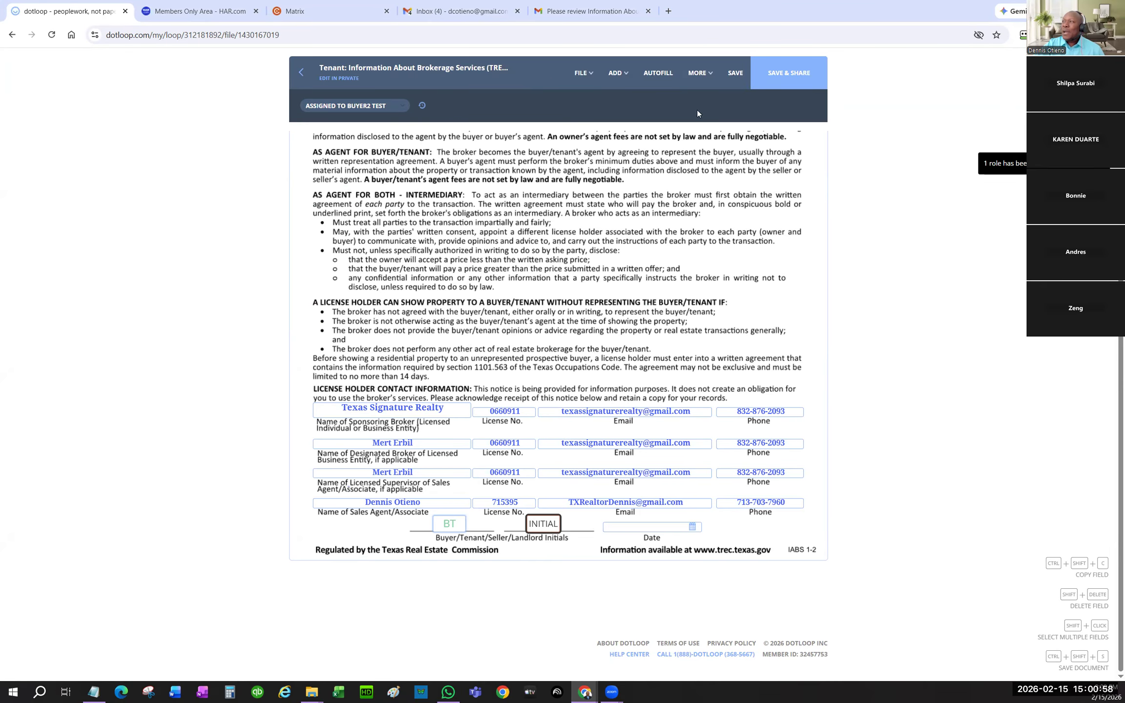
- Save and share the document with the buyer, then return to the document list
{"action": "left_click", "coordinate": [793, 76]}
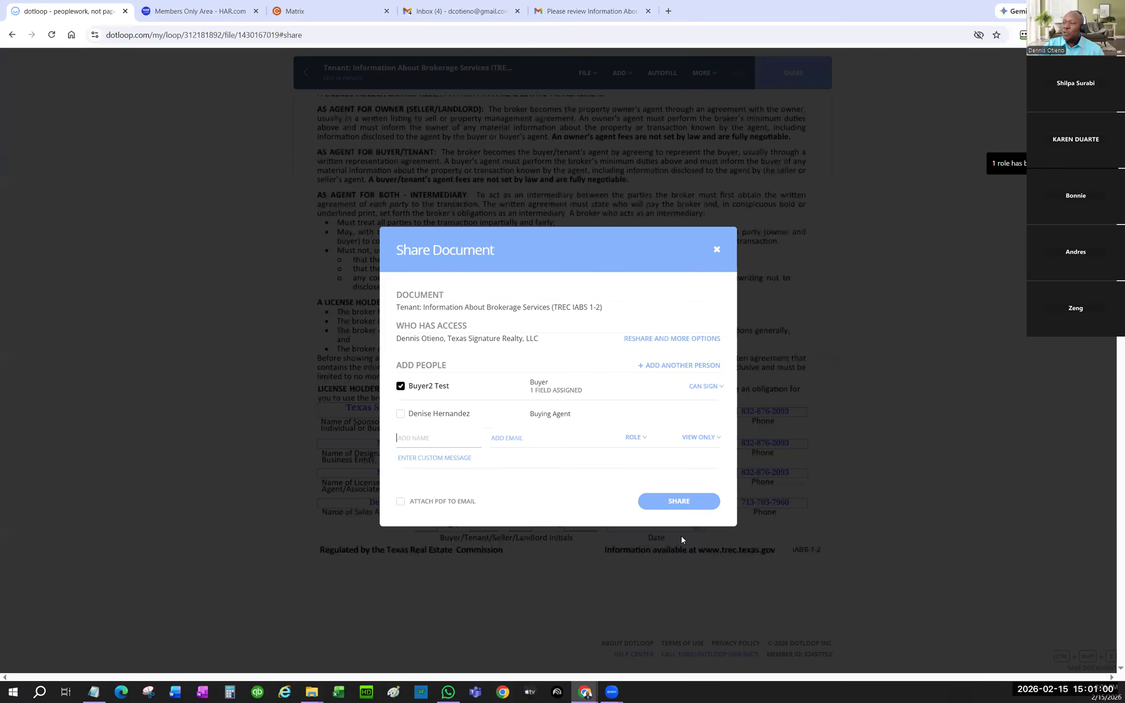
{"action": "left_click", "coordinate": [677, 472]}
{"action": "left_click", "coordinate": [302, 74]}
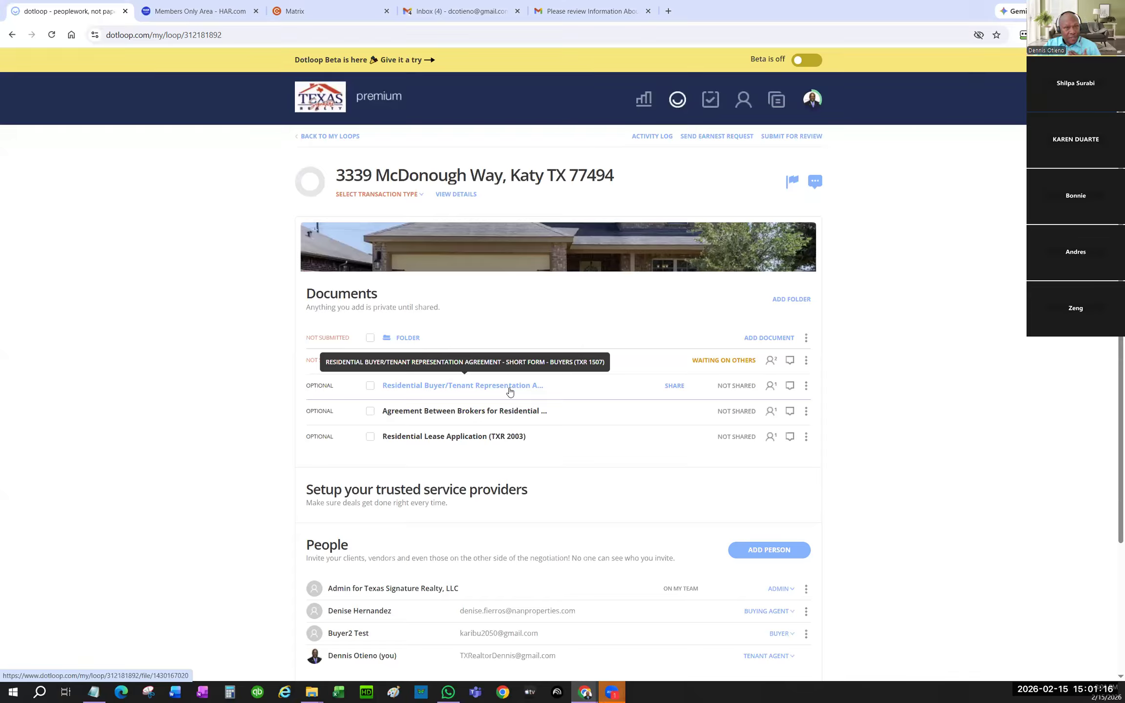
- Autofill the Buyer/Tenant Representation Agreement with the brokerage as Buying Broker 1
{"action": "left_click", "coordinate": [471, 388]}
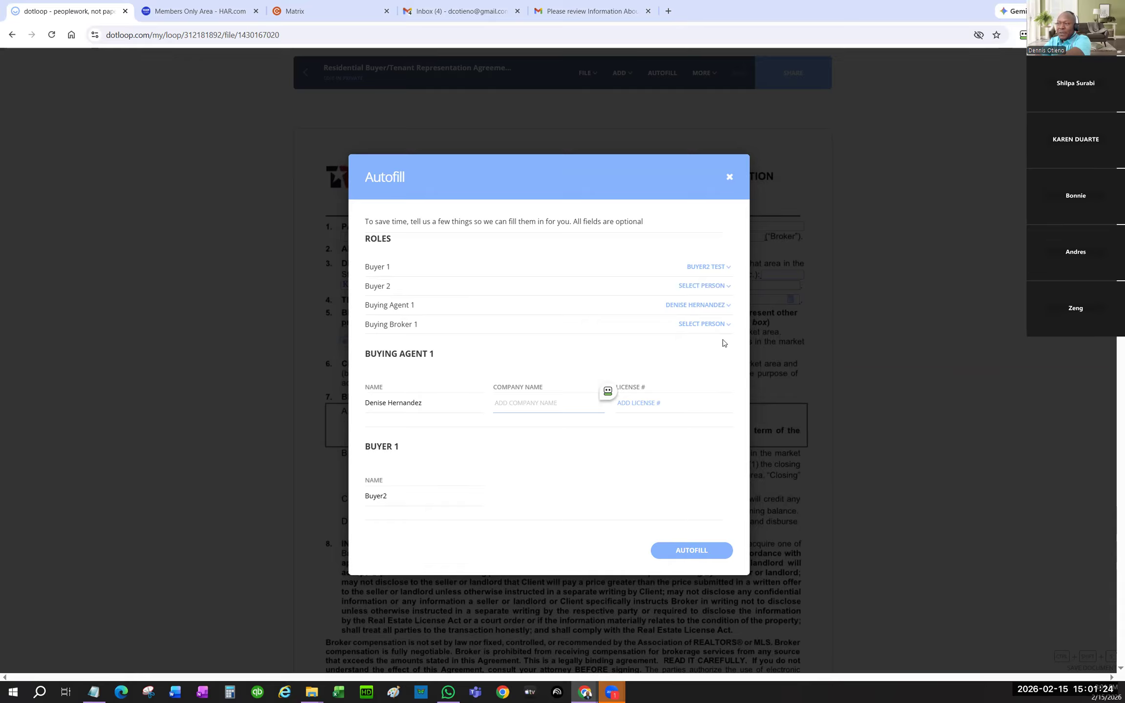
{"action": "left_click", "coordinate": [726, 324]}
{"action": "left_click", "coordinate": [712, 390]}
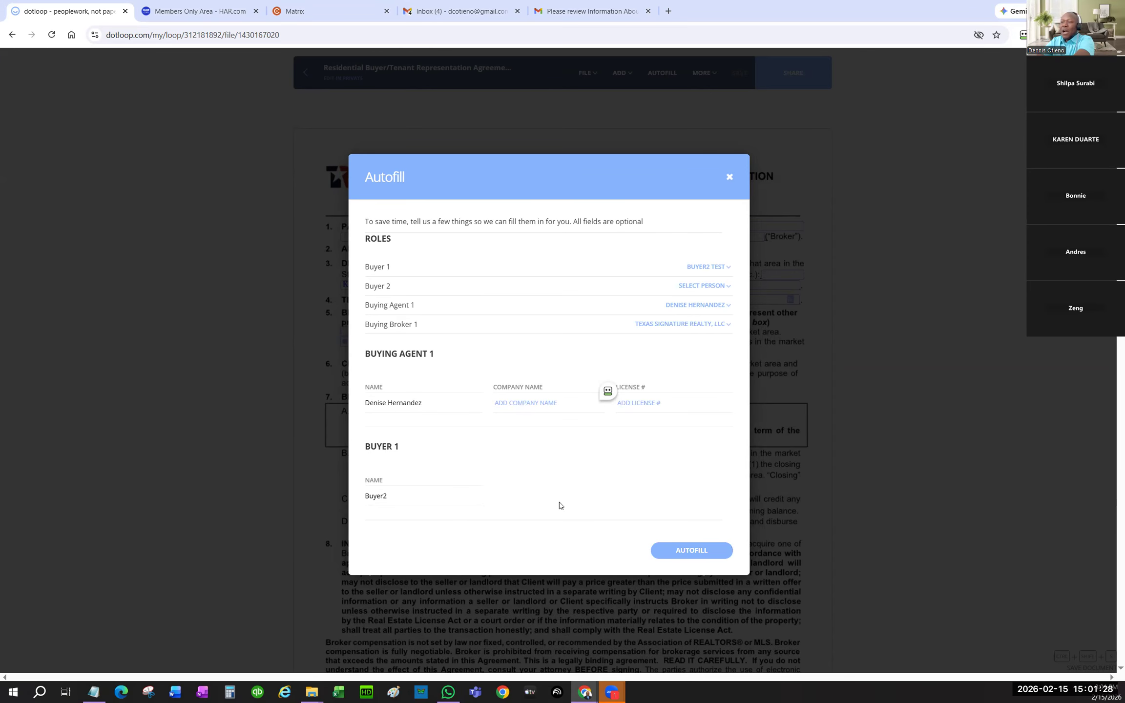
{"action": "left_click", "coordinate": [696, 551]}
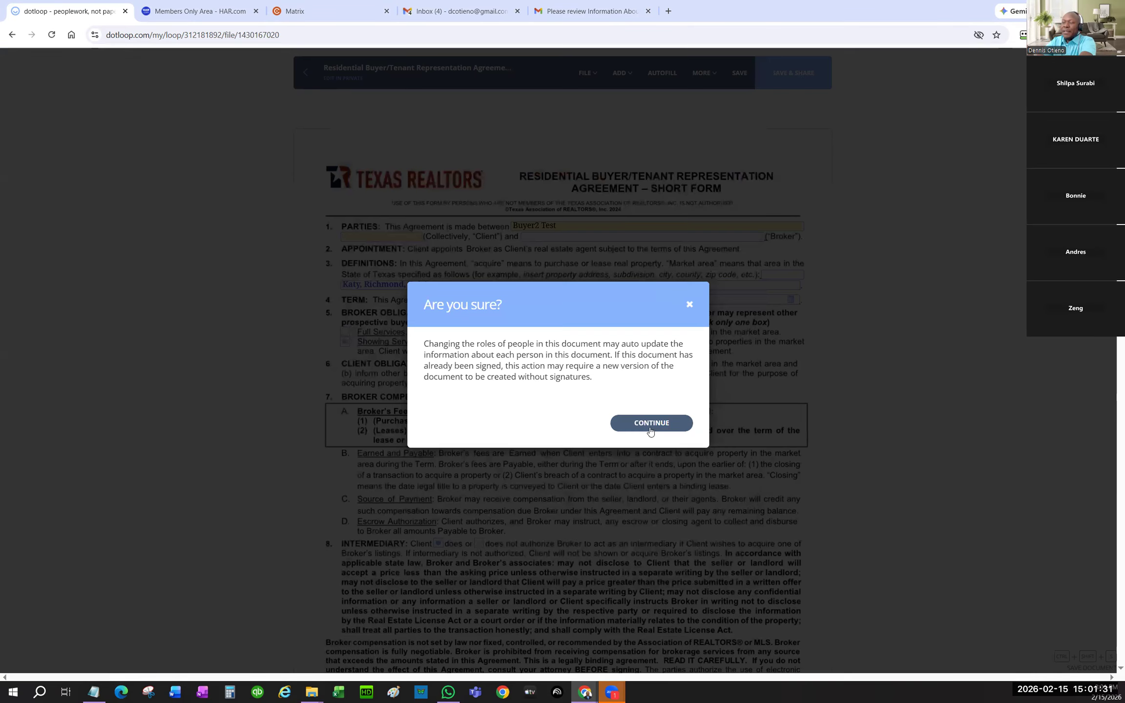
{"action": "left_click", "coordinate": [648, 422]}
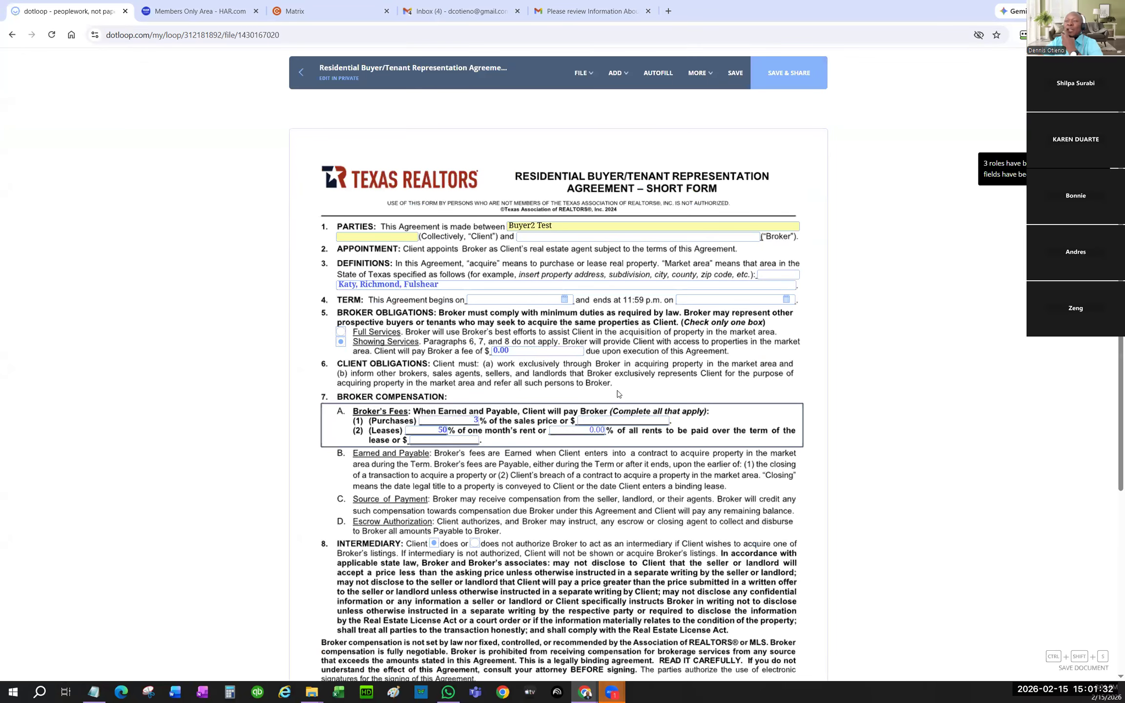
- Set the agreement term to start 02/07/2026 and end 02/04/2026
{"action": "left_click", "coordinate": [564, 299]}
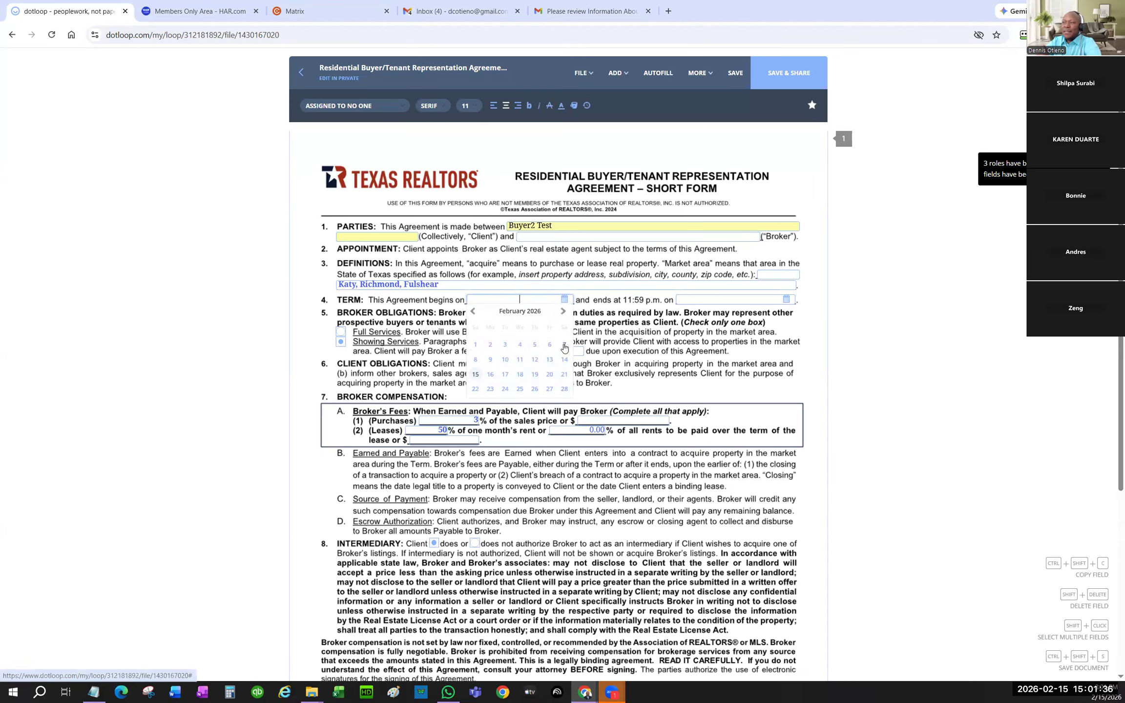
{"action": "left_click", "coordinate": [562, 344]}
{"action": "left_click", "coordinate": [784, 297]}
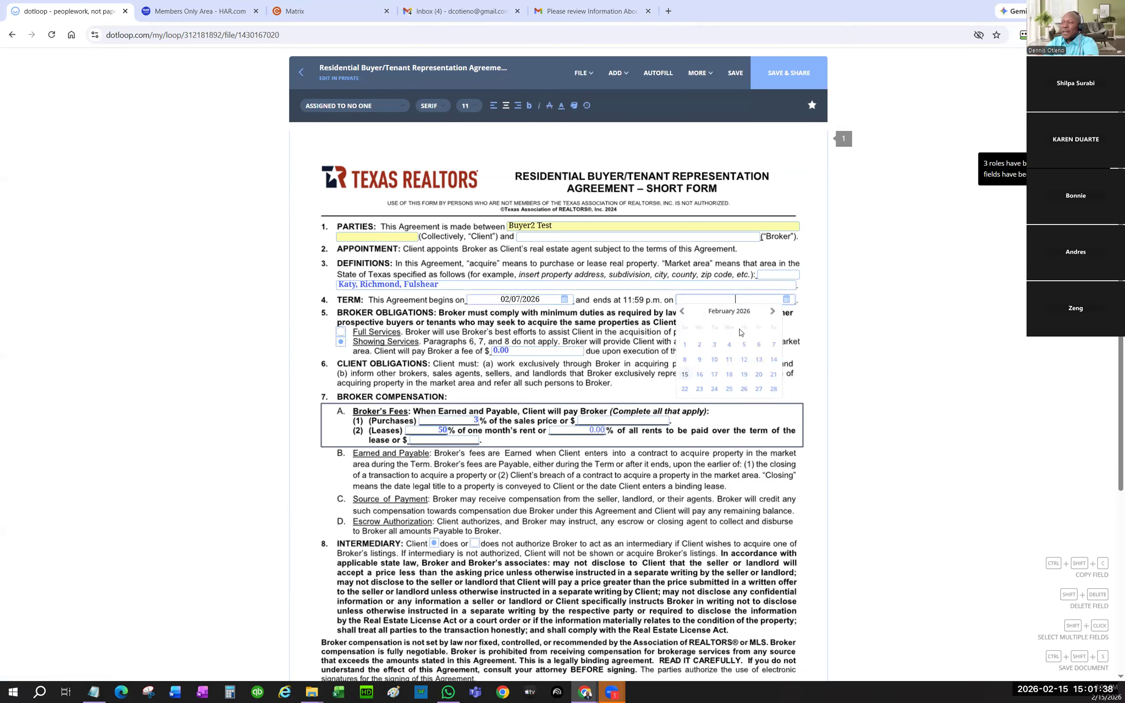
{"action": "left_click", "coordinate": [727, 345]}
{"action": "scroll", "coordinate": [727, 345], "scroll_direction": "down", "scroll_amount": 5}
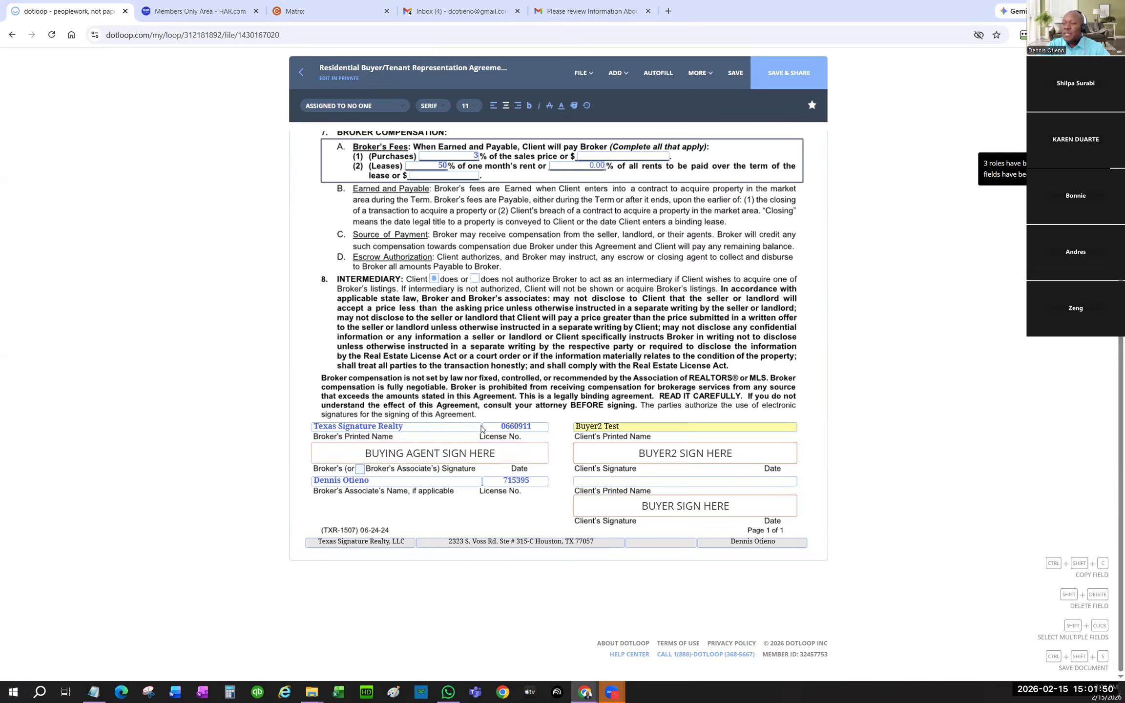
{"action": "scroll", "coordinate": [449, 523], "scroll_direction": "up", "scroll_amount": 5}
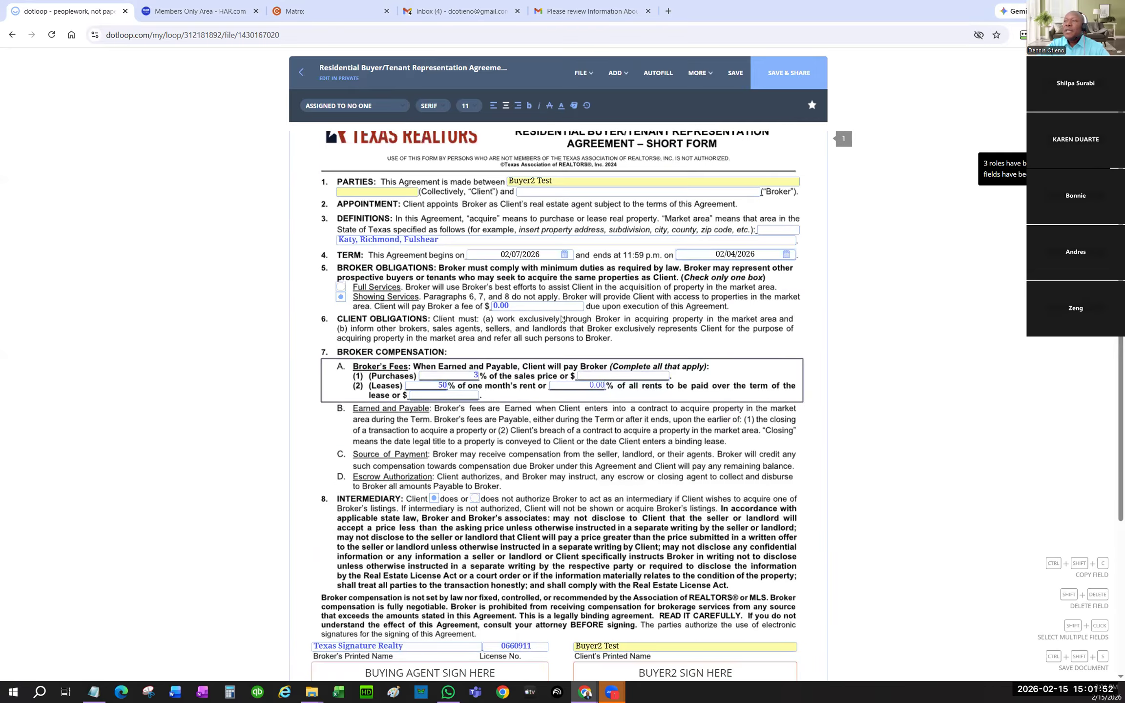
- Save the representation agreement and share it with the test buyer
{"action": "left_click", "coordinate": [771, 83]}
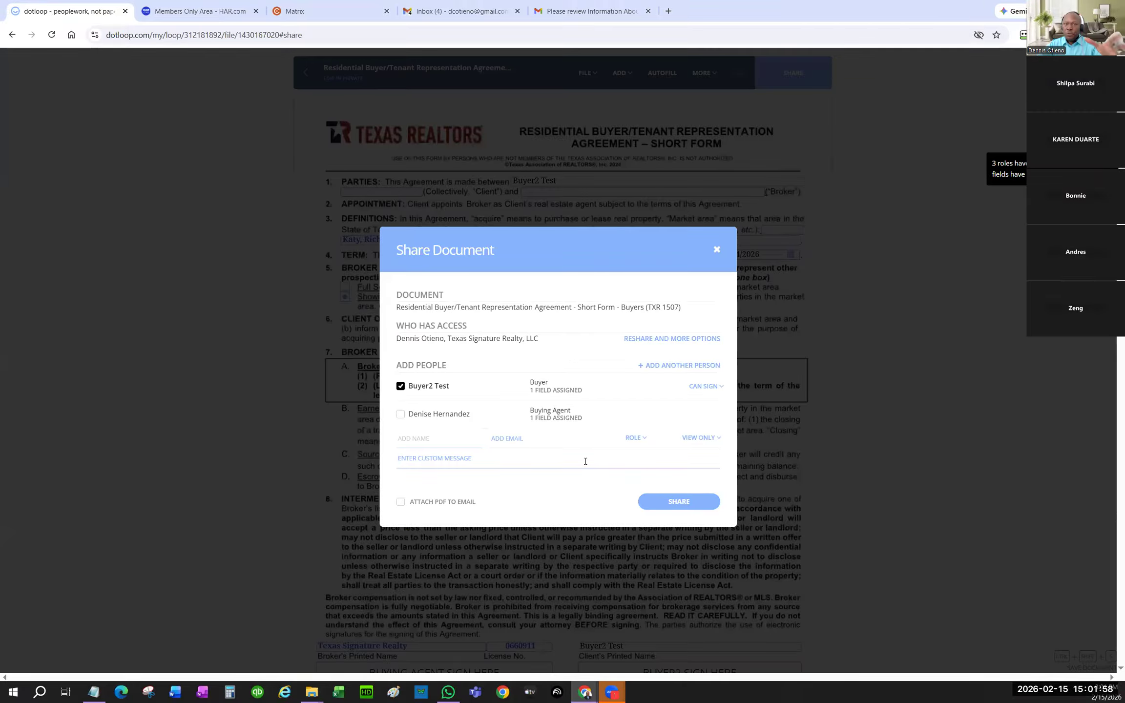
{"action": "left_click", "coordinate": [702, 506]}
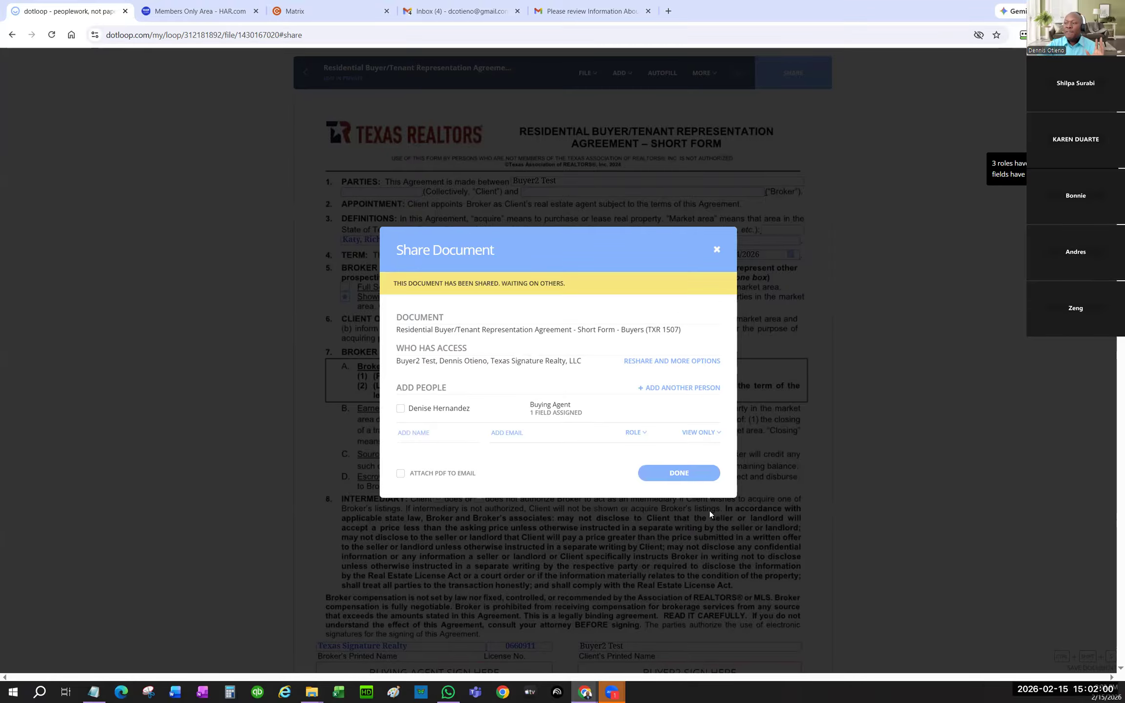
{"action": "left_click", "coordinate": [683, 476]}
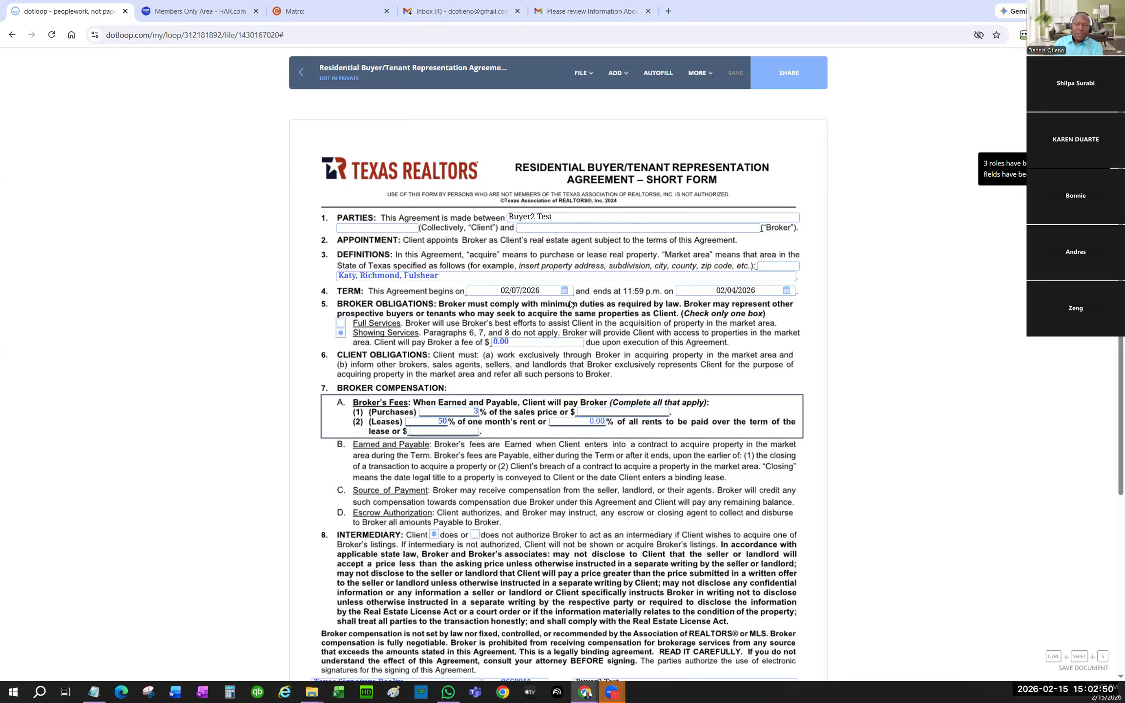
{"action": "scroll", "coordinate": [728, 405], "scroll_direction": "down", "scroll_amount": 5}
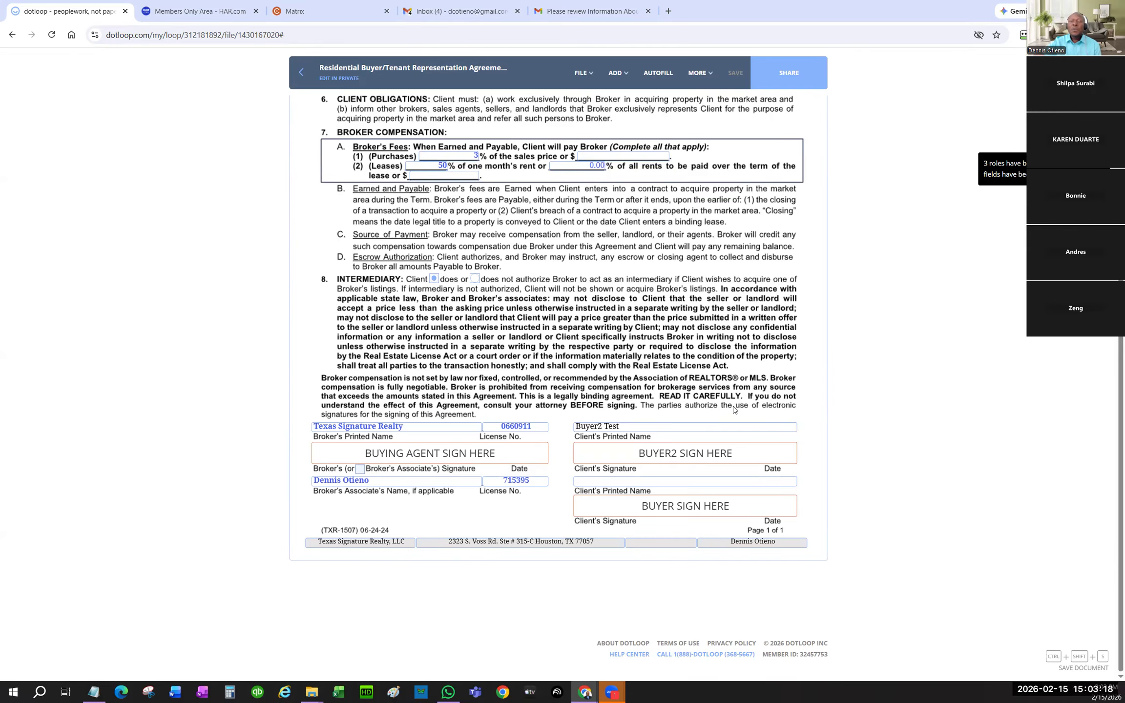
{"action": "left_click", "coordinate": [457, 454]}
{"action": "scroll", "coordinate": [404, 303], "scroll_direction": "up", "scroll_amount": 5}
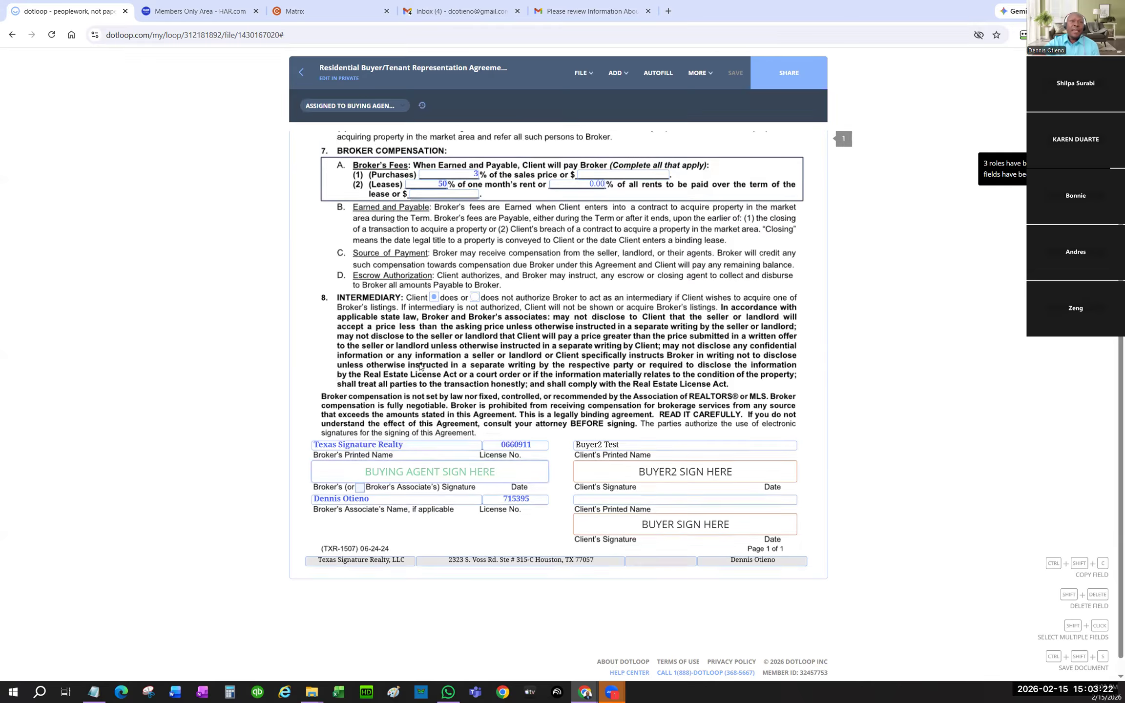
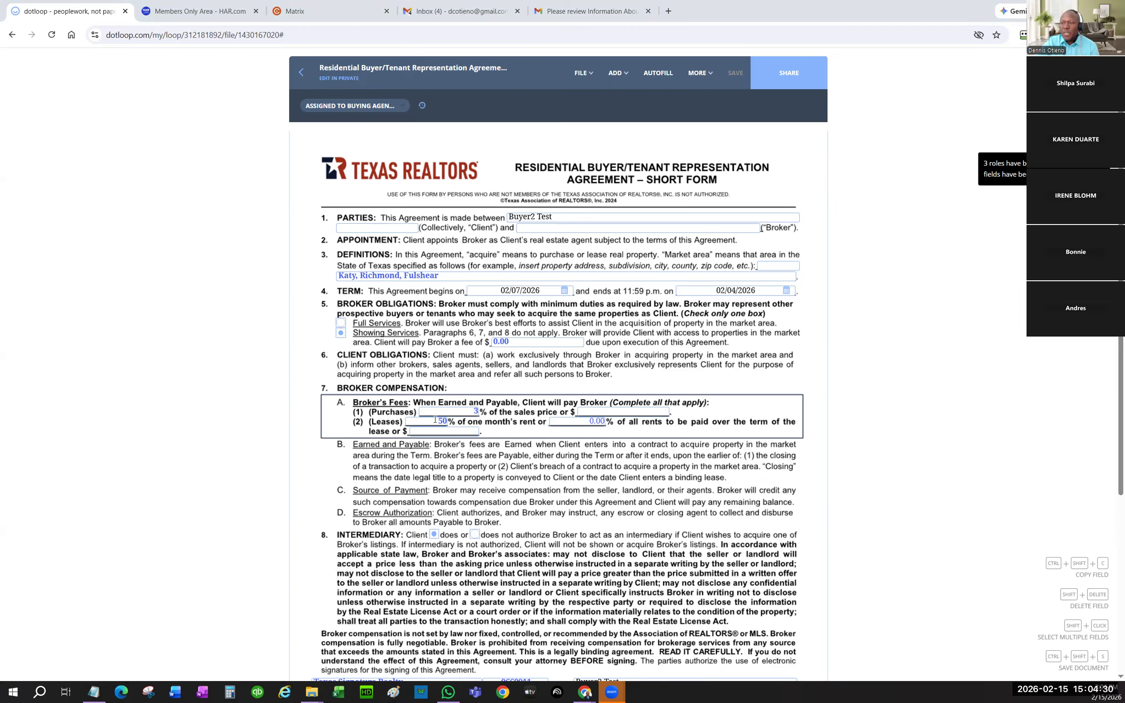
- Change the Leases broker fee to 50% and save the agreement when returning to the loop
{"action": "left_click", "coordinate": [469, 411]}
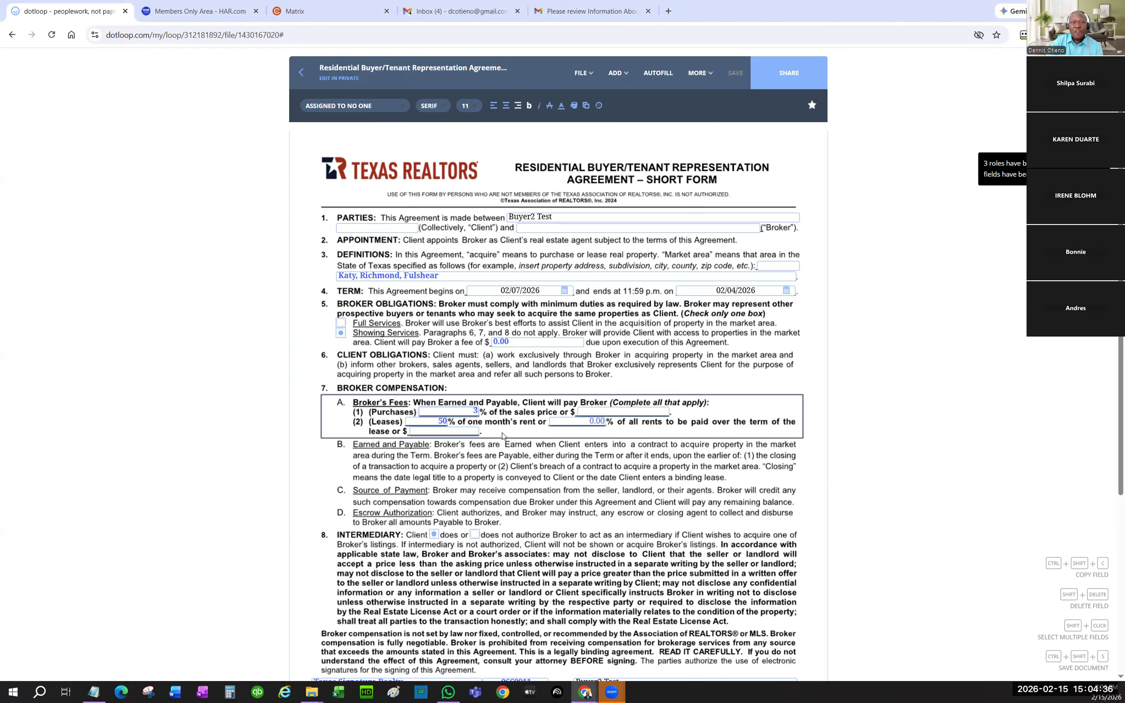
{"action": "key", "text": "BackSpace"}
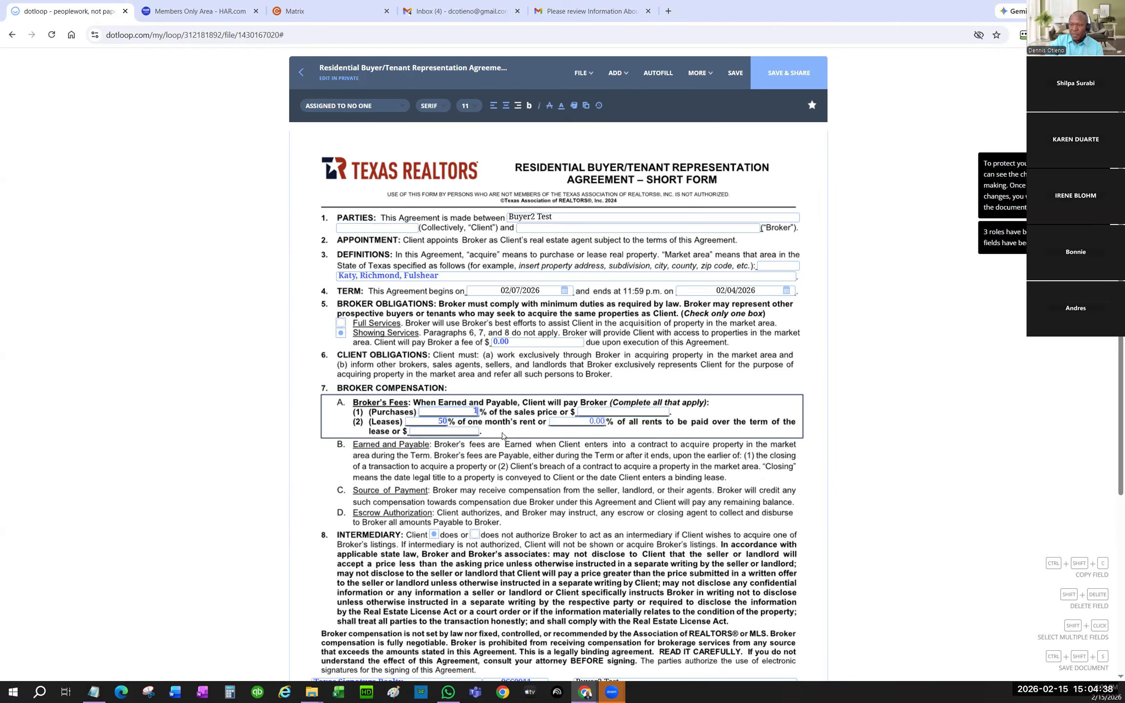
{"action": "left_click", "coordinate": [731, 441]}
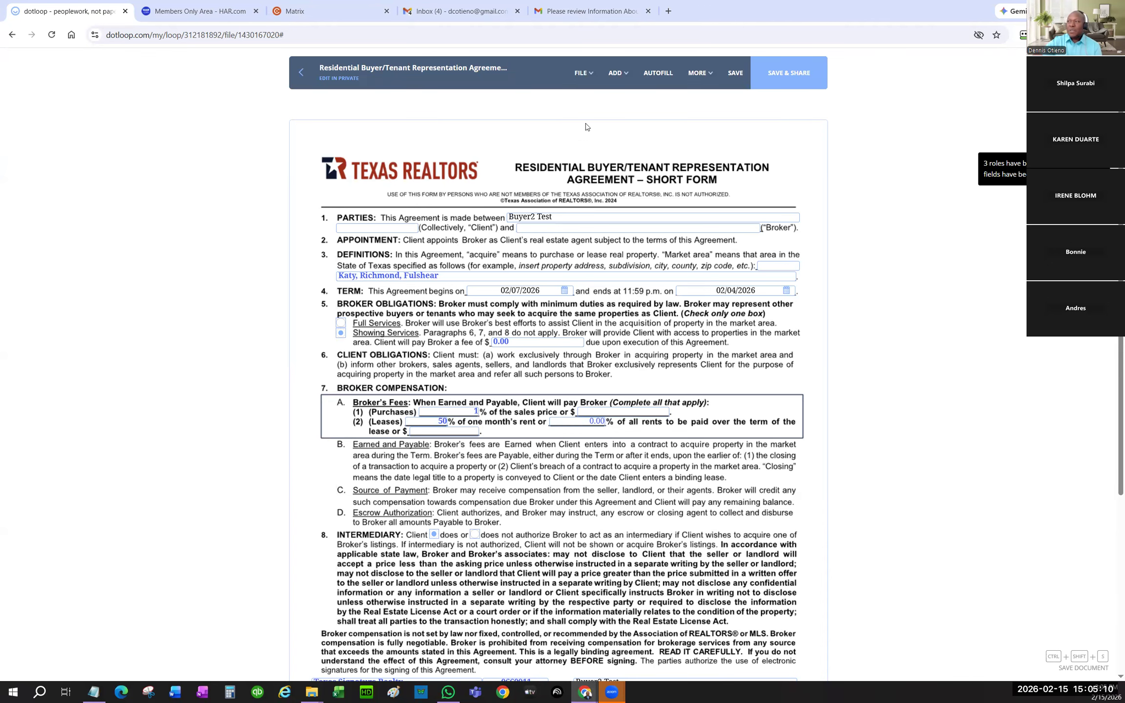
{"action": "left_click", "coordinate": [313, 83]}
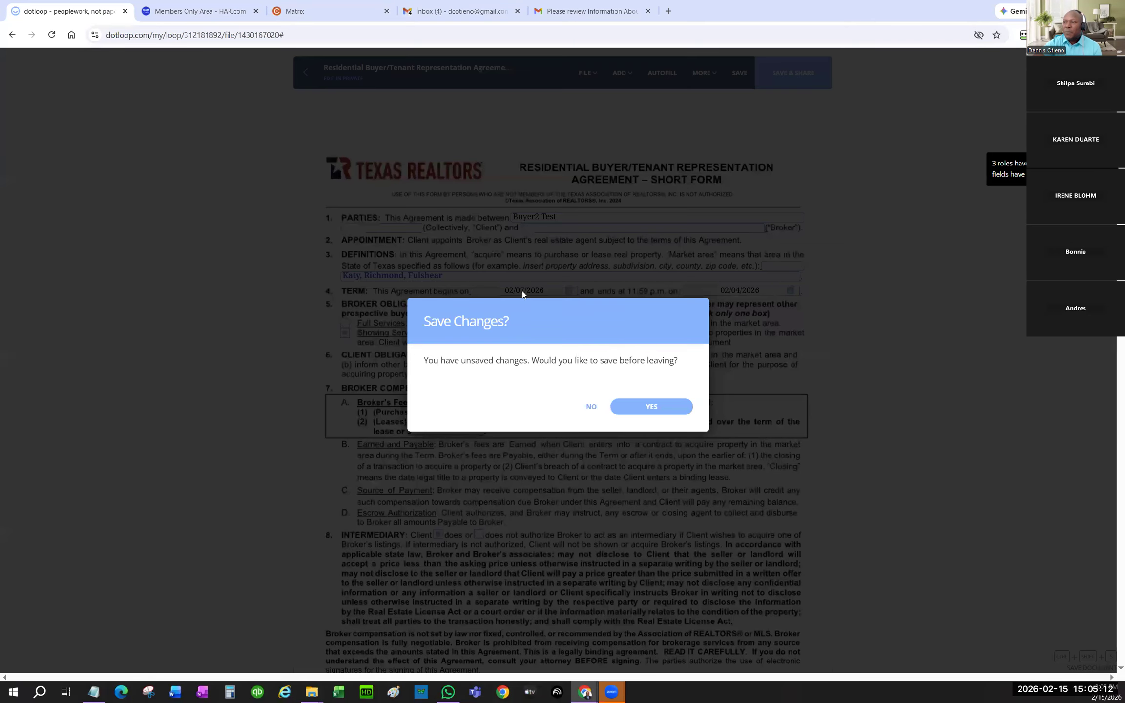
{"action": "left_click", "coordinate": [654, 408]}
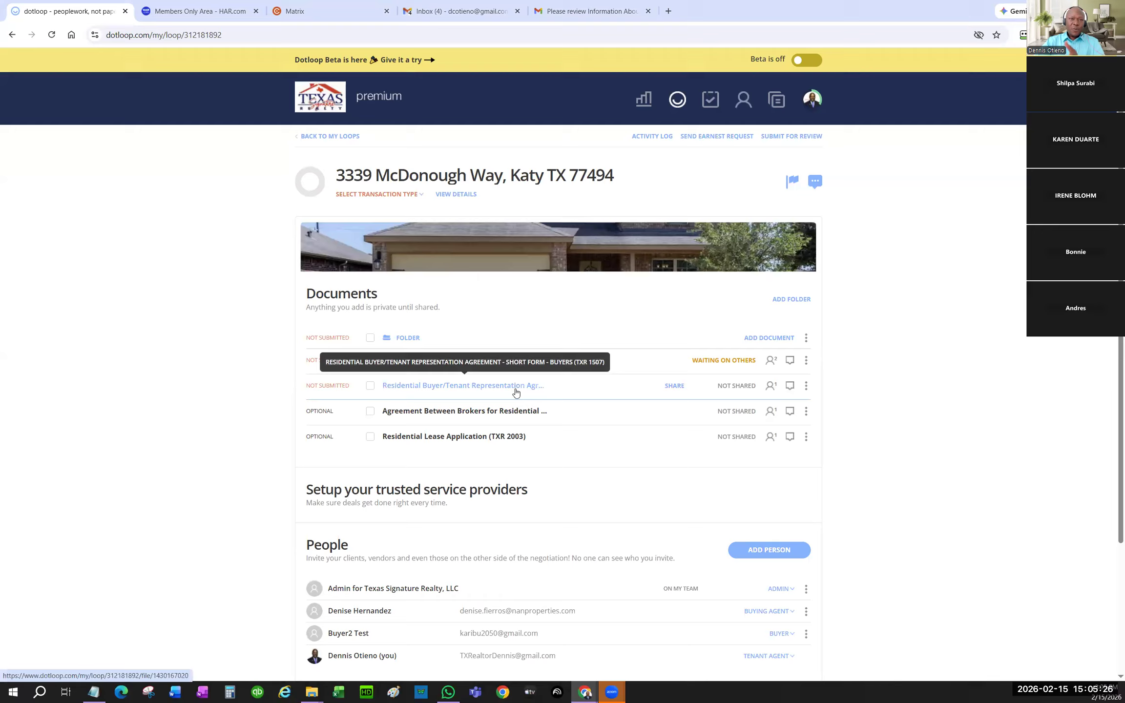
- Browse the Texas Signature Realty, LLC master document templates, then return to the loops list
{"action": "left_click", "coordinate": [777, 100]}
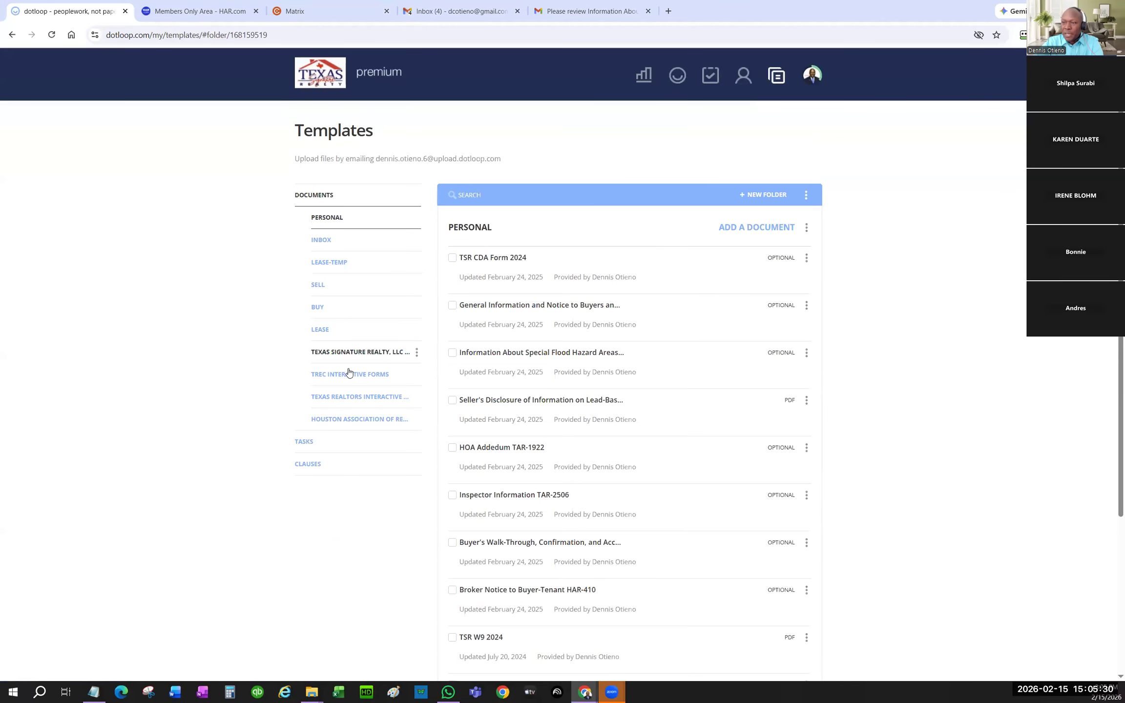
{"action": "left_click", "coordinate": [377, 353]}
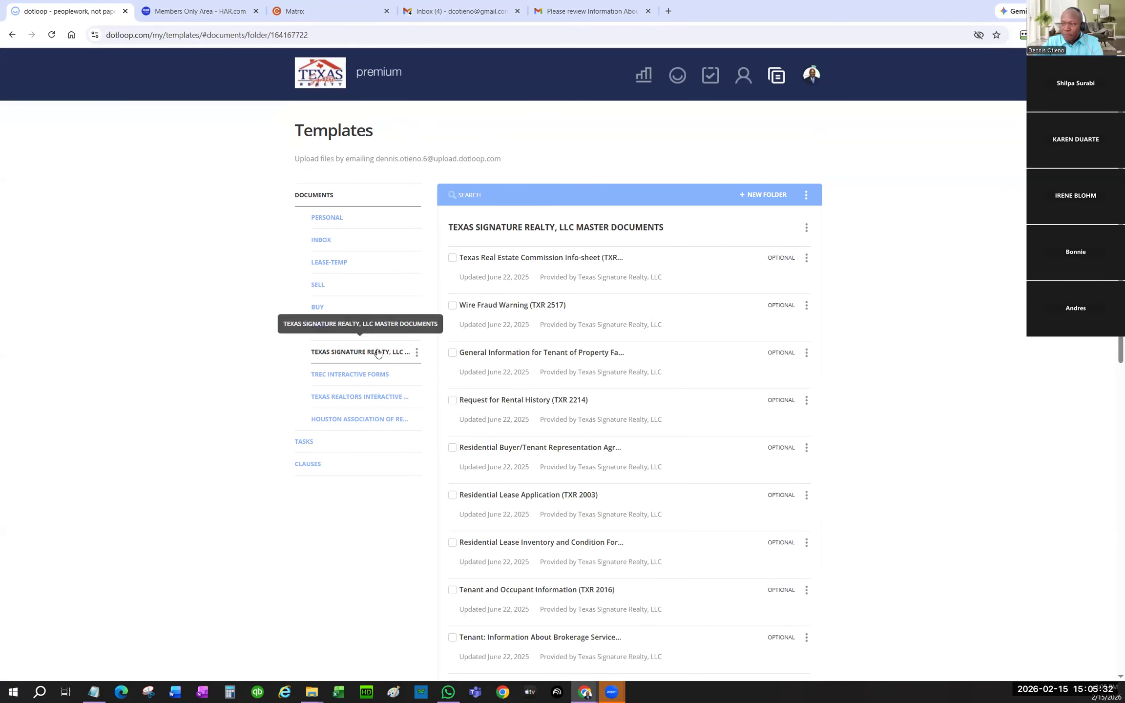
{"action": "scroll", "coordinate": [552, 401], "scroll_direction": "down", "scroll_amount": 8}
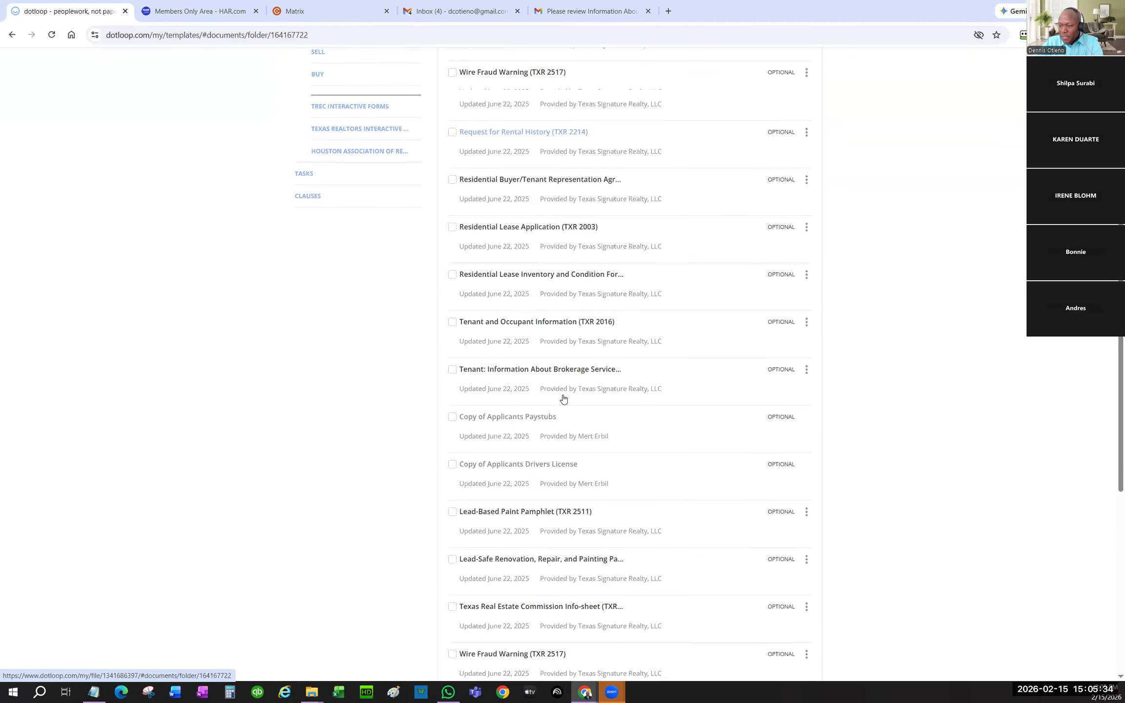
{"action": "scroll", "coordinate": [564, 399], "scroll_direction": "down", "scroll_amount": 7}
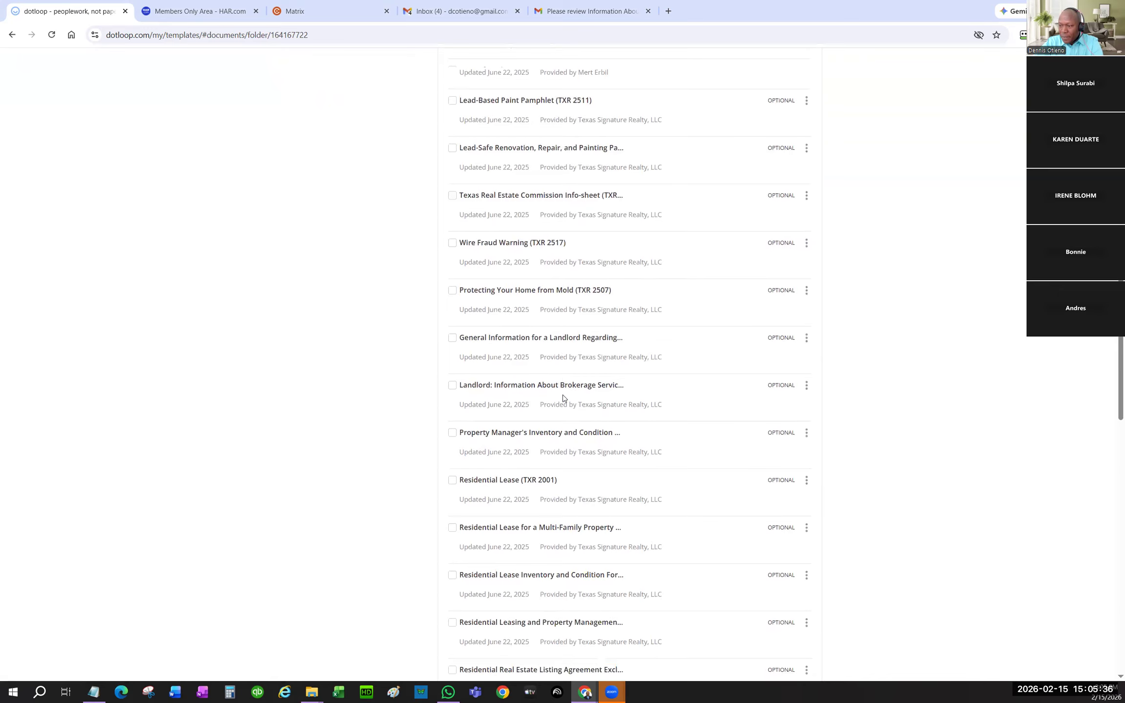
{"action": "scroll", "coordinate": [562, 395], "scroll_direction": "down", "scroll_amount": 9}
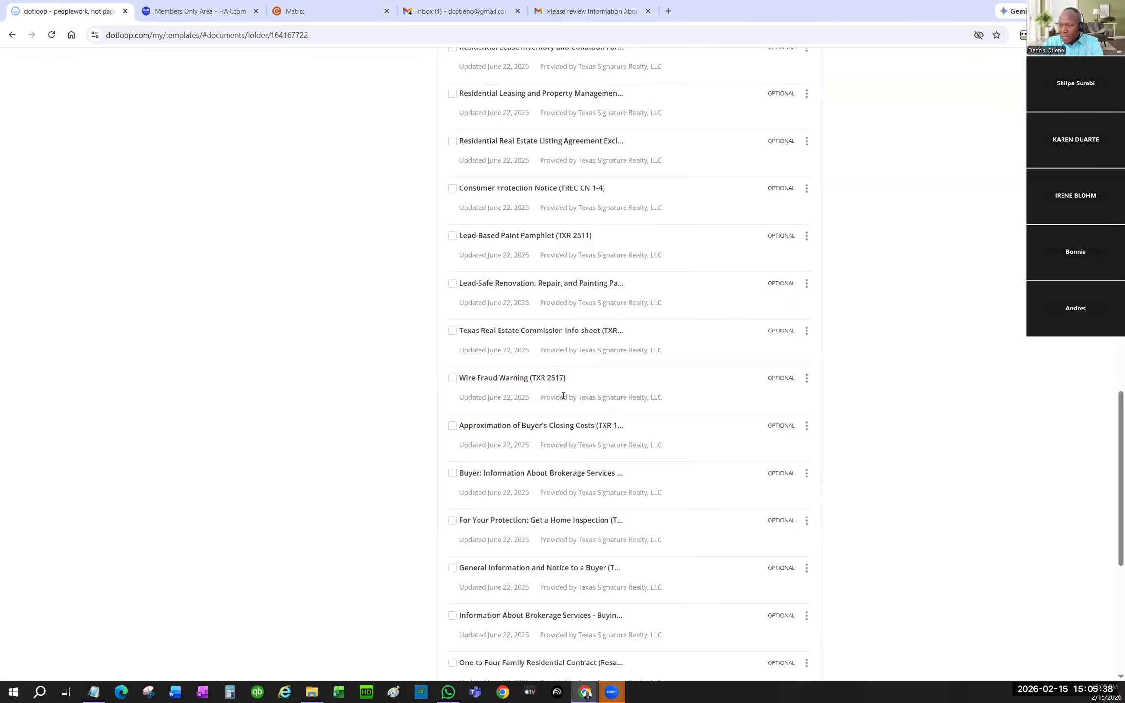
{"action": "scroll", "coordinate": [563, 395], "scroll_direction": "down", "scroll_amount": 10}
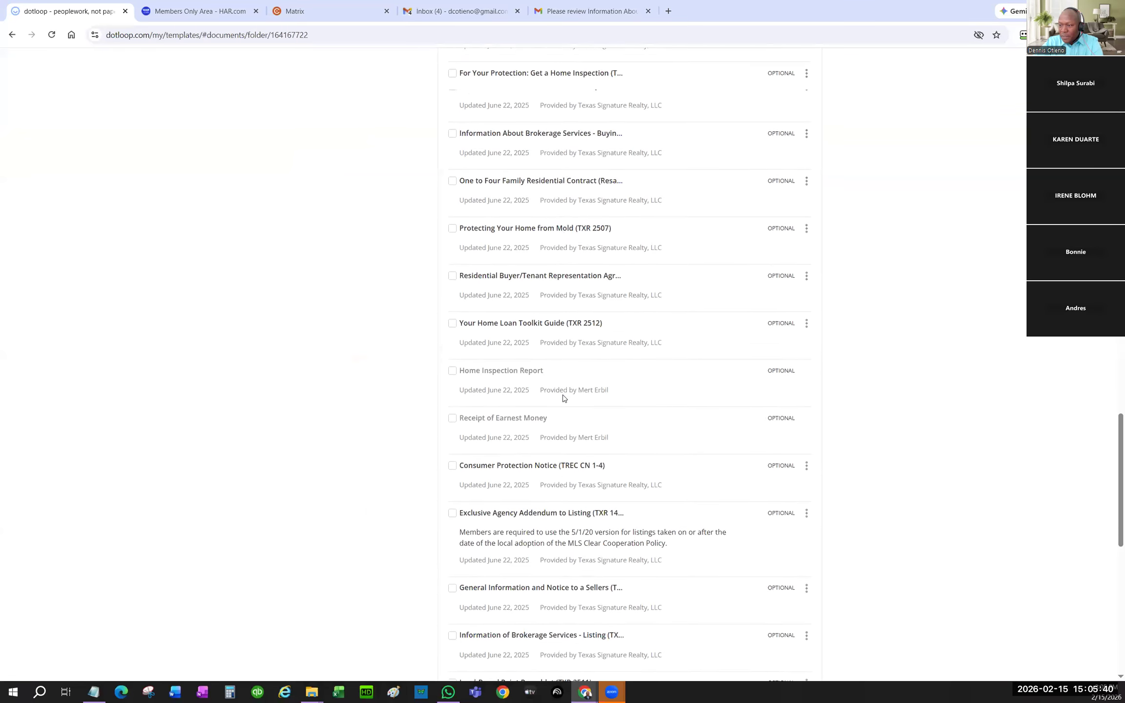
{"action": "scroll", "coordinate": [563, 398], "scroll_direction": "down", "scroll_amount": 7}
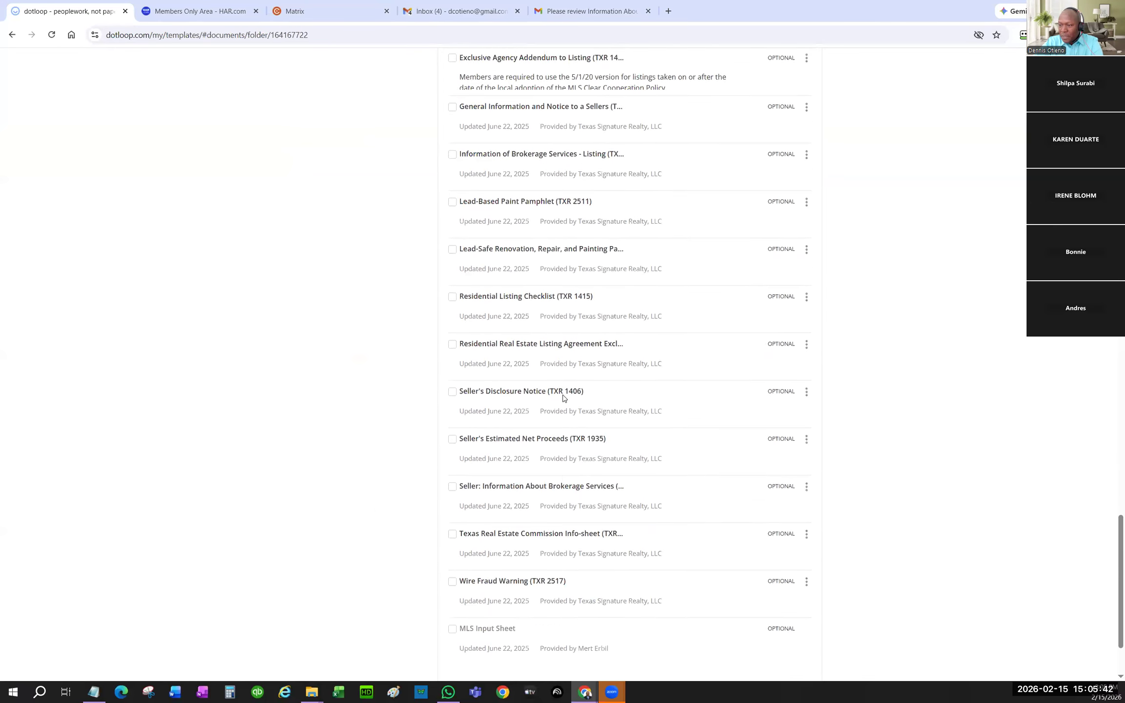
{"action": "scroll", "coordinate": [564, 398], "scroll_direction": "up", "scroll_amount": 10}
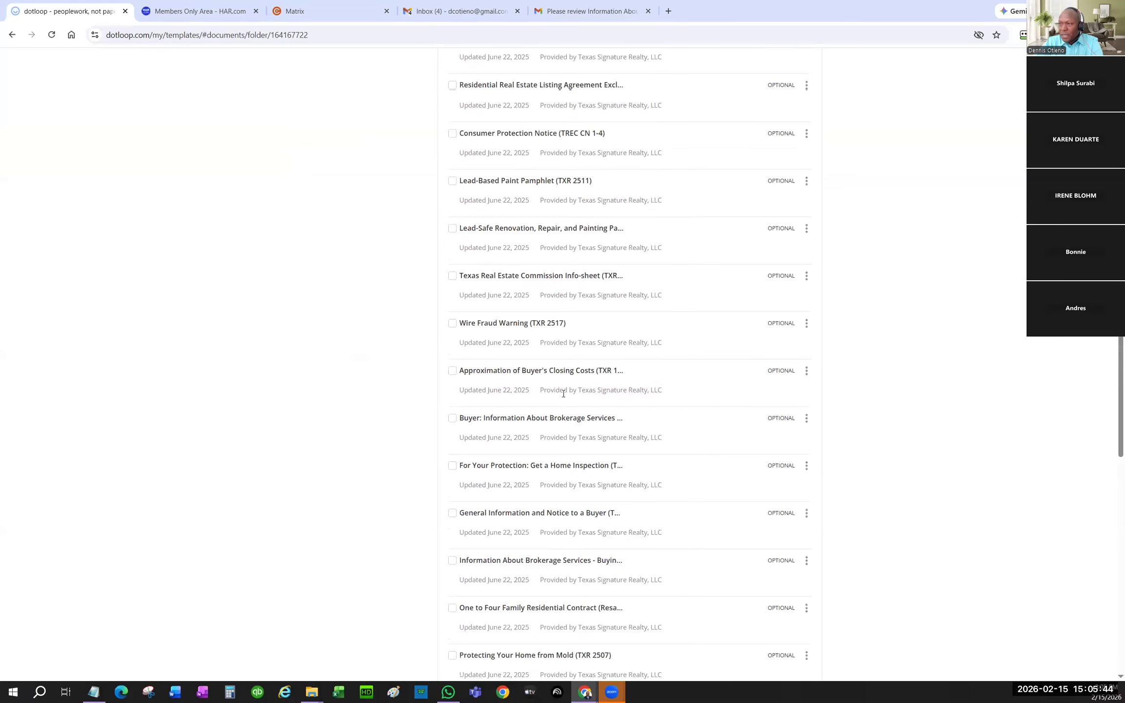
{"action": "scroll", "coordinate": [563, 392], "scroll_direction": "up", "scroll_amount": 9}
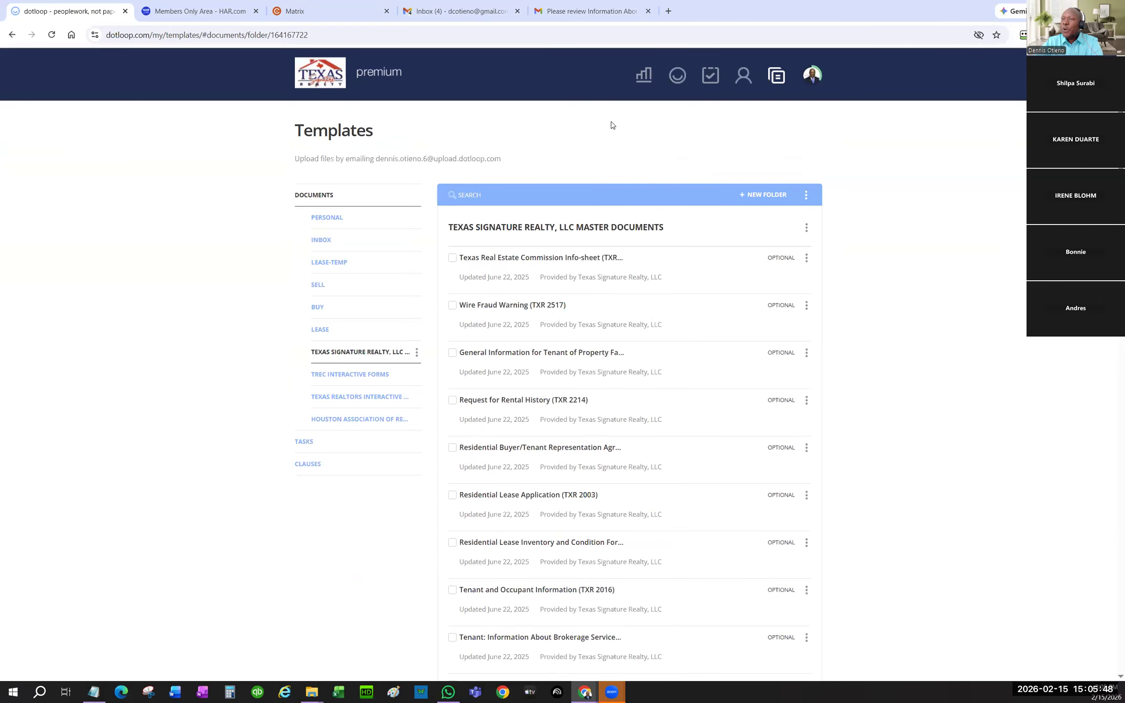
{"action": "left_click", "coordinate": [680, 78]}
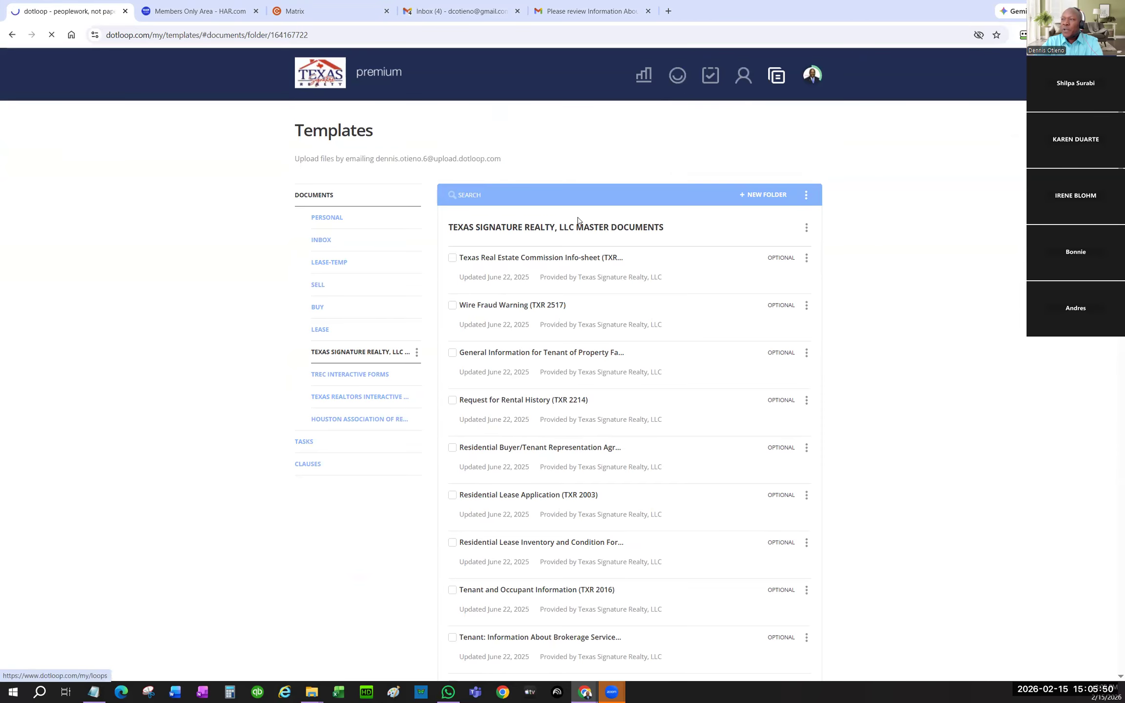
{"action": "left_click", "coordinate": [239, 239]}
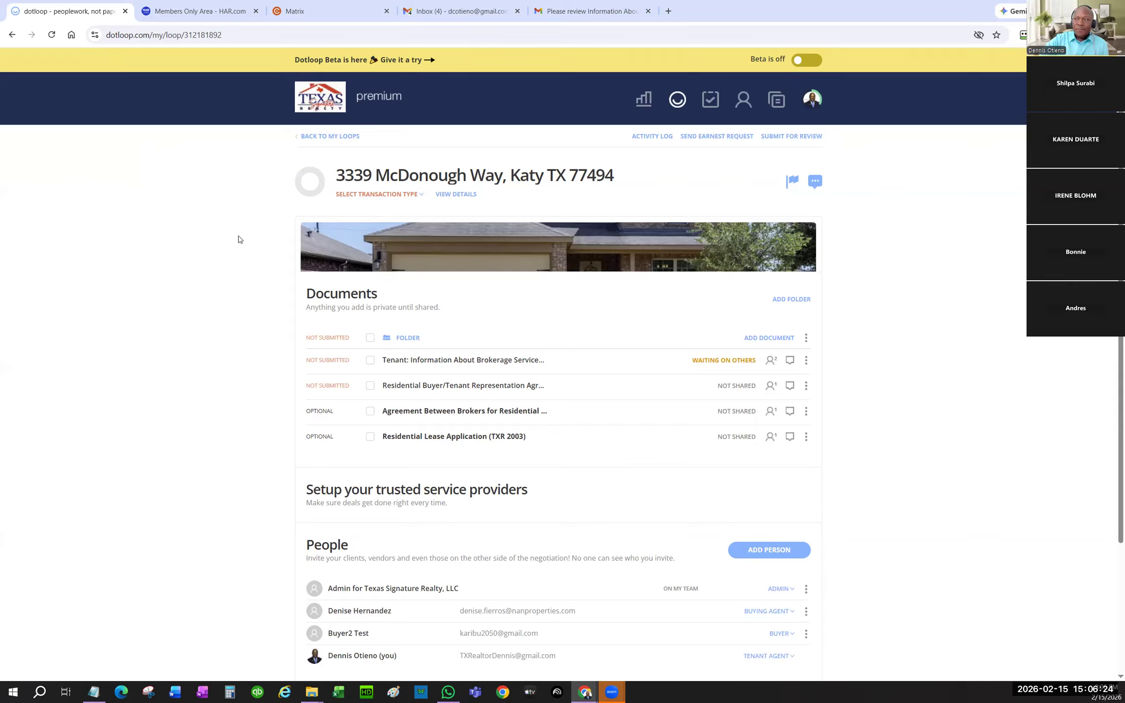
{"action": "left_click", "coordinate": [759, 342]}
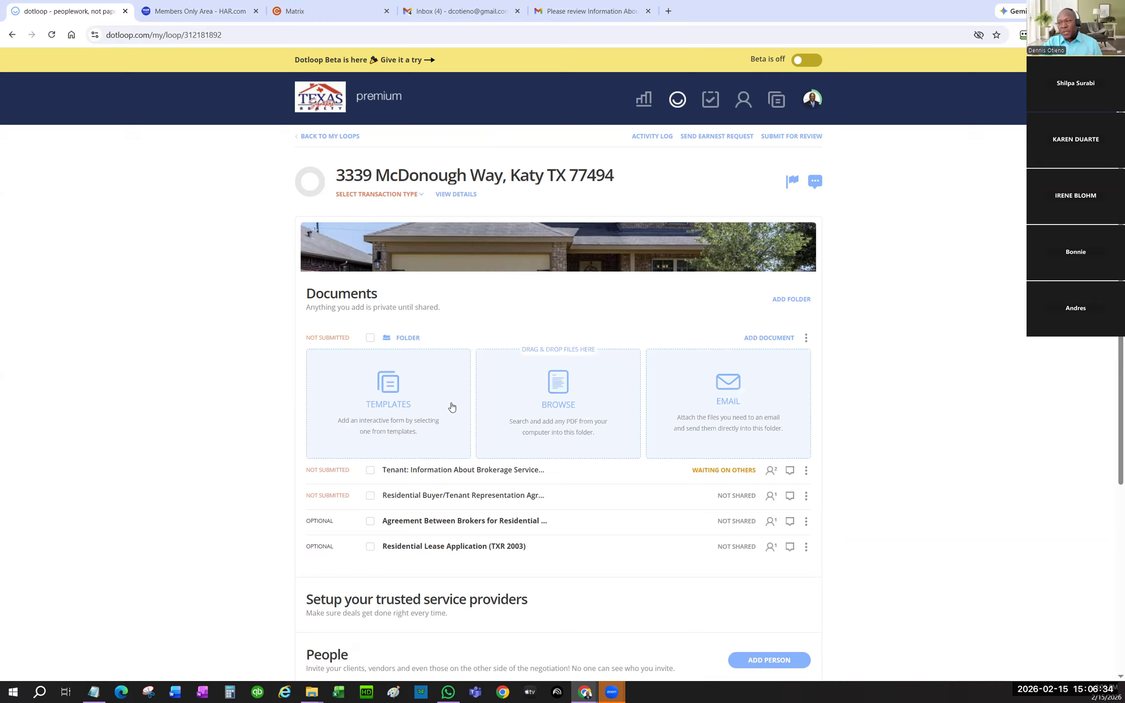
{"action": "left_click", "coordinate": [562, 389]}
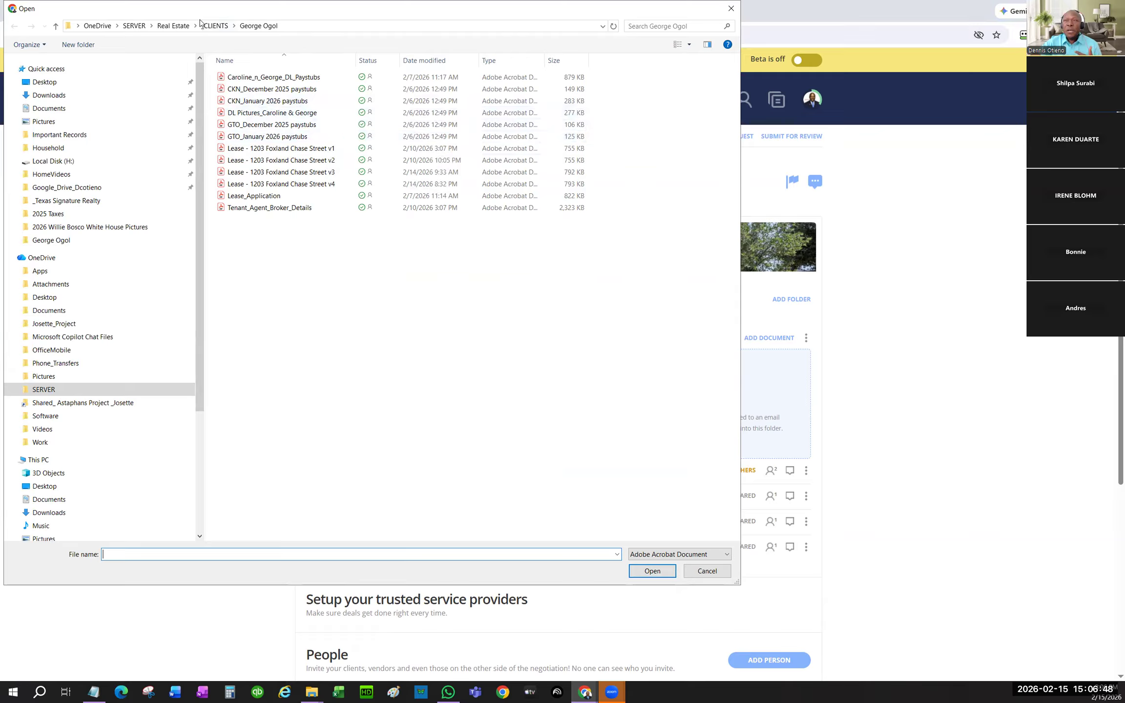
{"action": "left_click", "coordinate": [217, 28]}
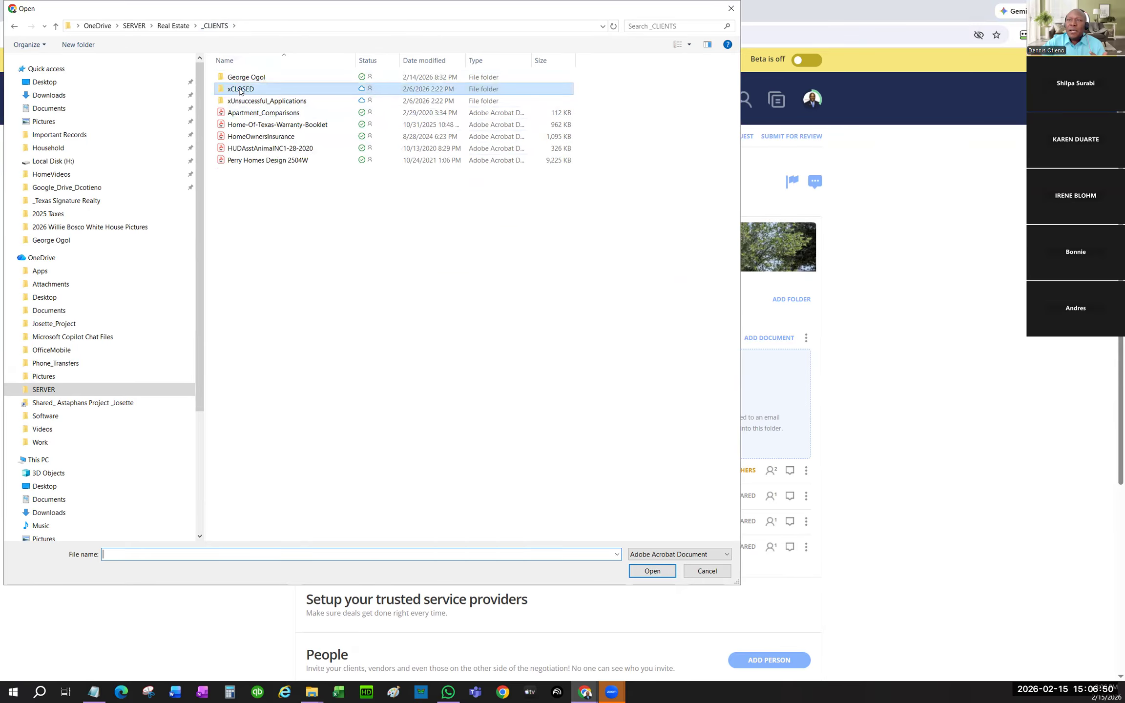
{"action": "double_click", "coordinate": [249, 89]}
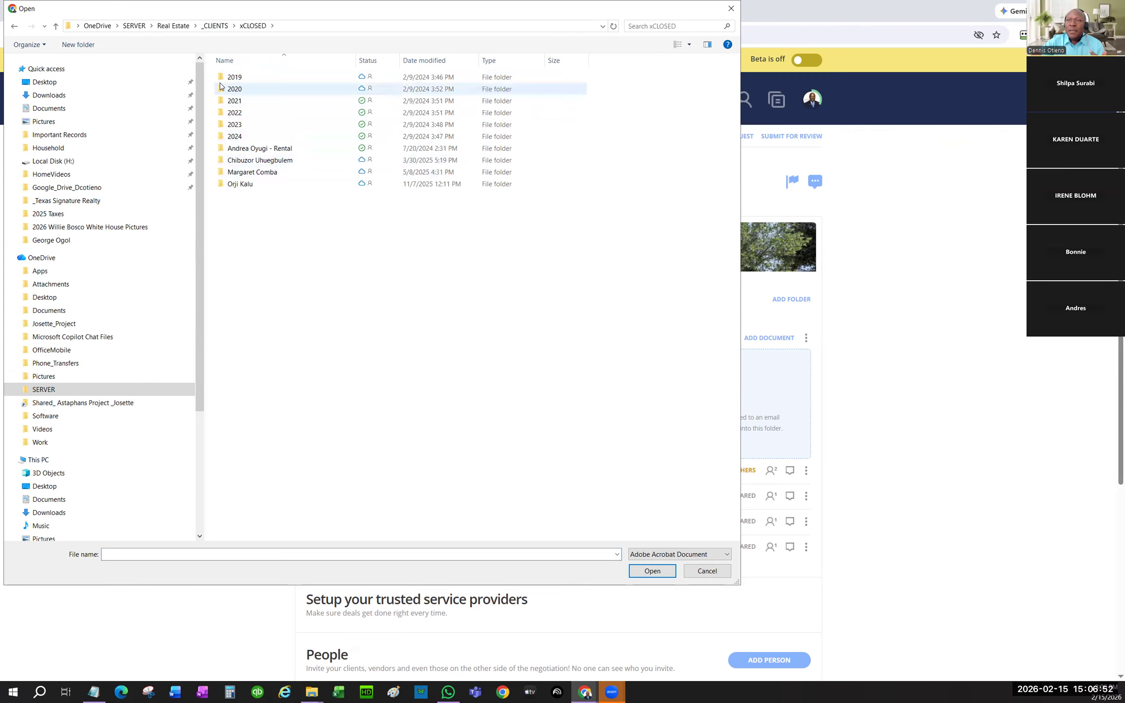
{"action": "left_click", "coordinate": [730, 11]}
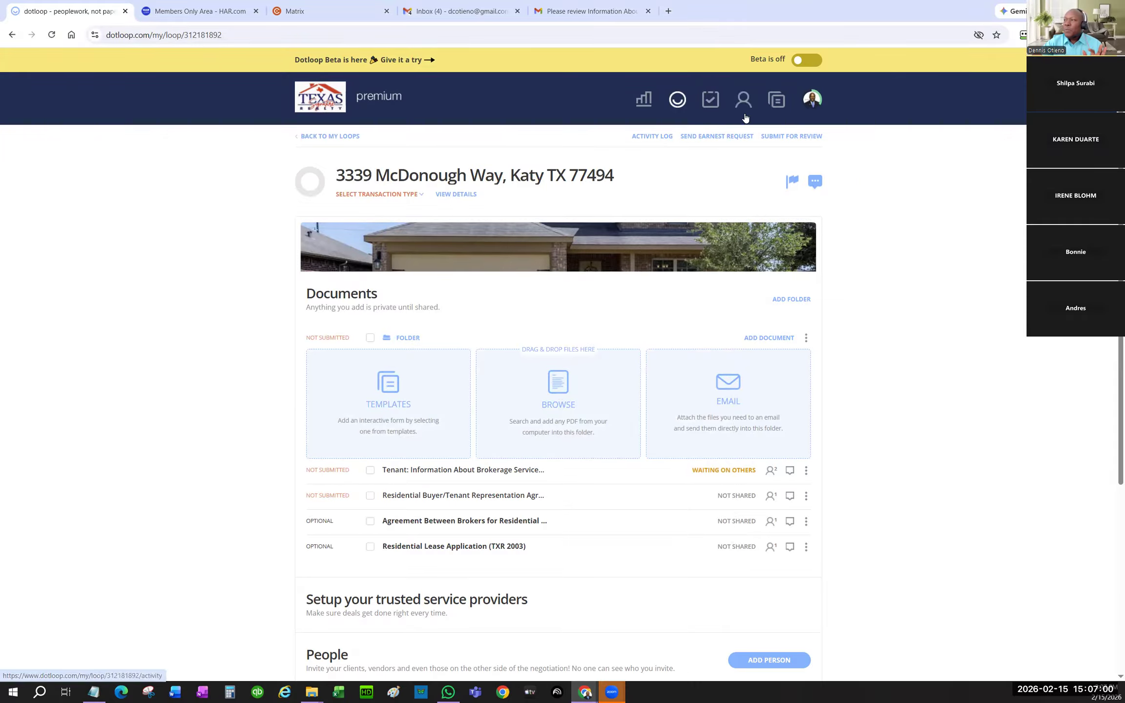
- Download the Residential Lease Application (TXR 2003) template as a PDF into Downloads and return to Loops
{"action": "left_click", "coordinate": [777, 104]}
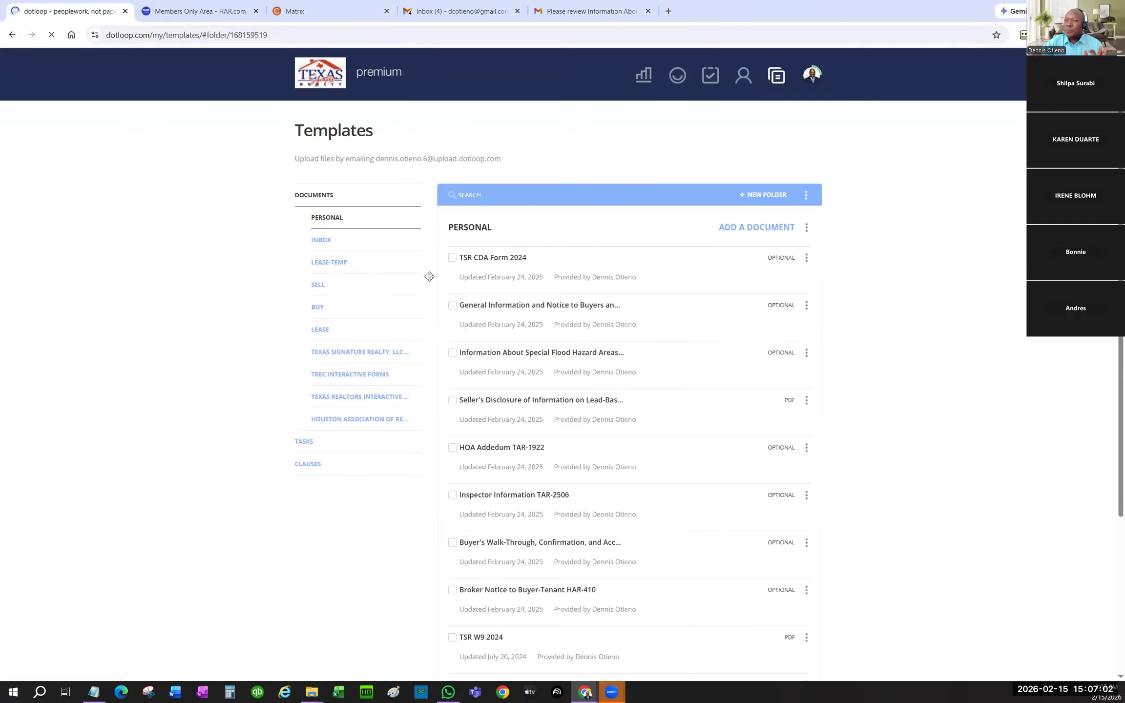
{"action": "left_click", "coordinate": [365, 356]}
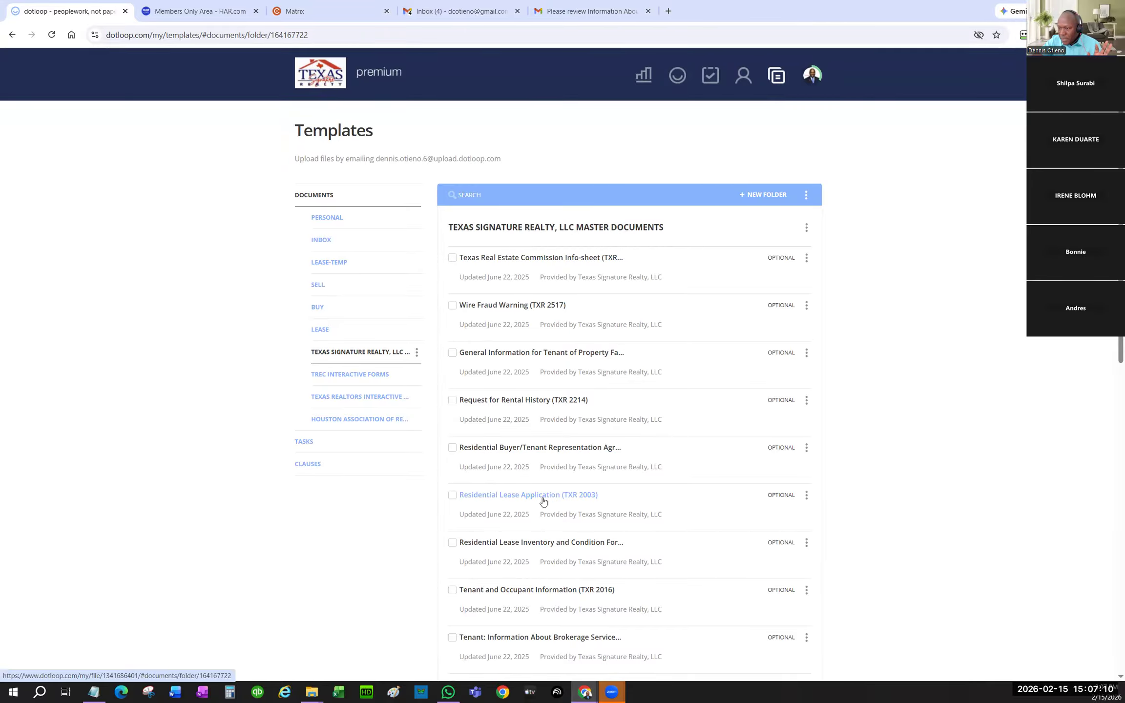
{"action": "left_click", "coordinate": [559, 494]}
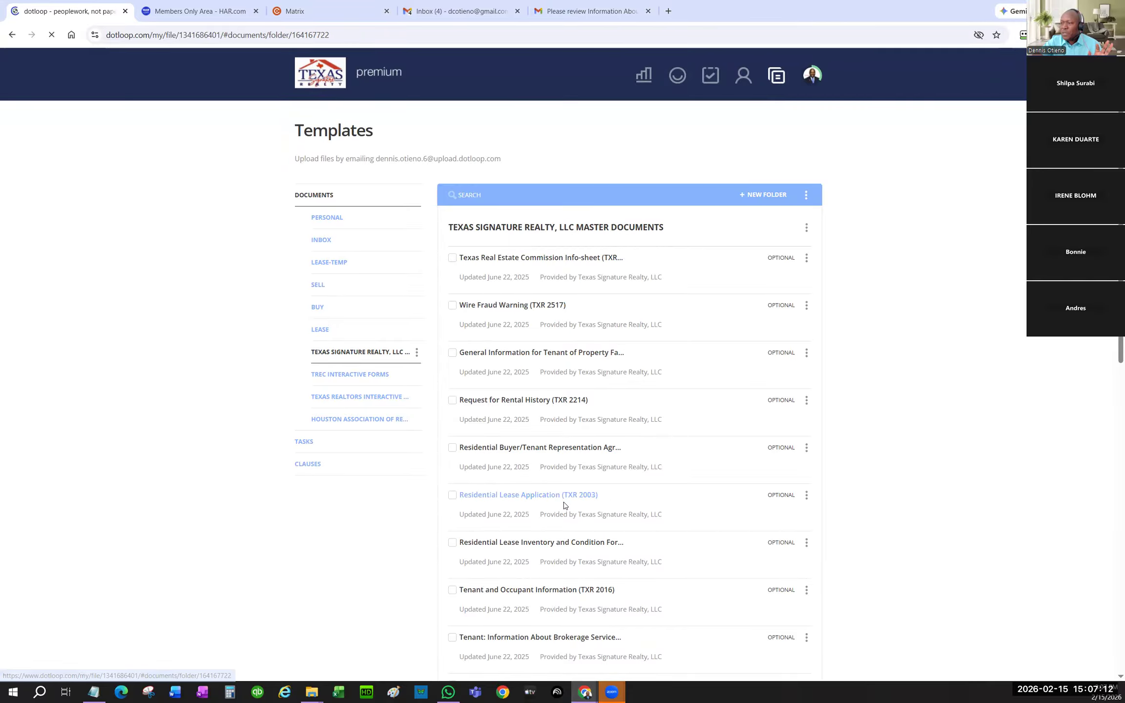
{"action": "left_click", "coordinate": [657, 73]}
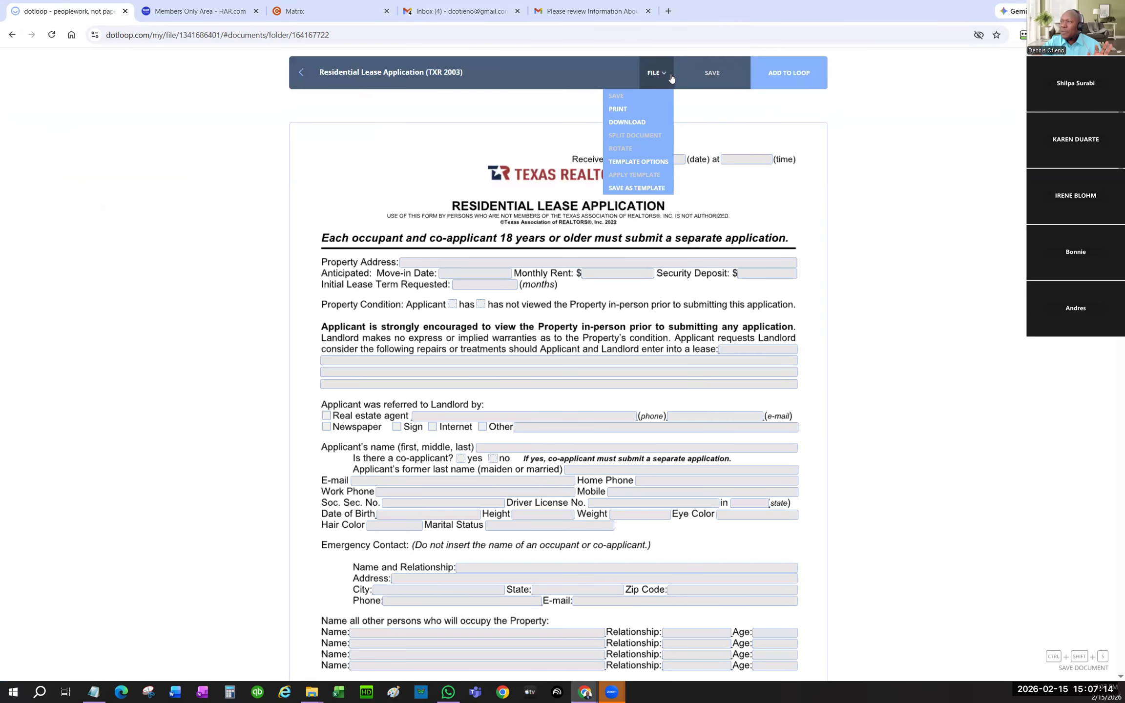
{"action": "left_click", "coordinate": [640, 123]}
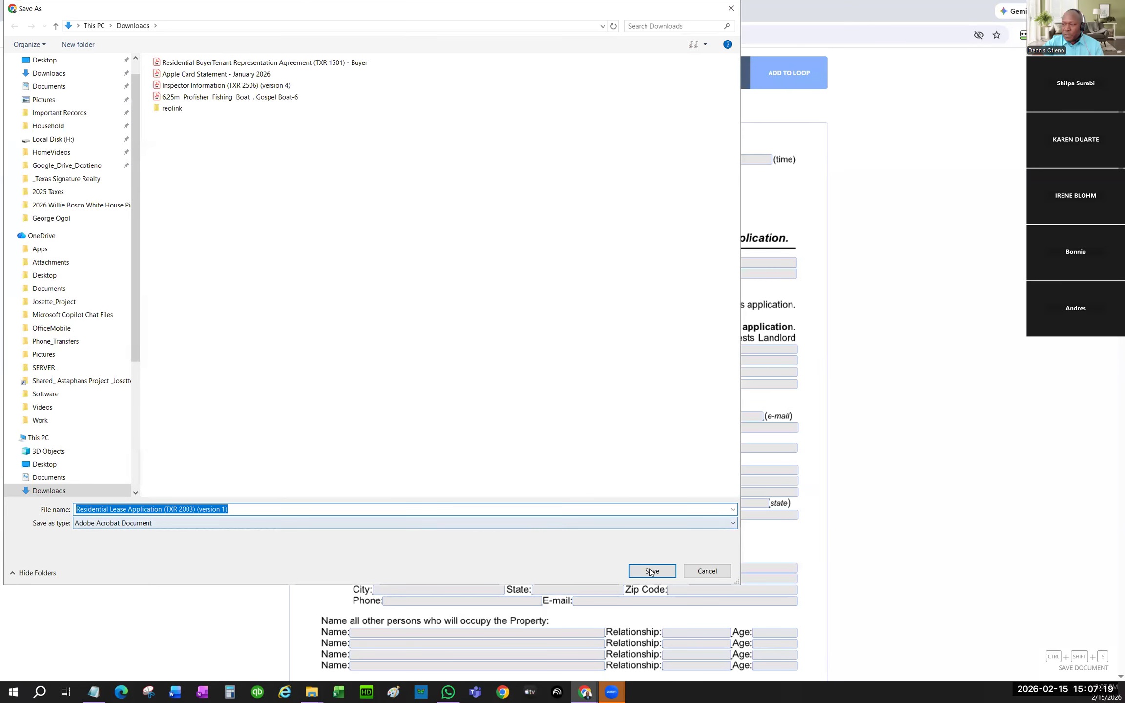
{"action": "left_click", "coordinate": [651, 572]}
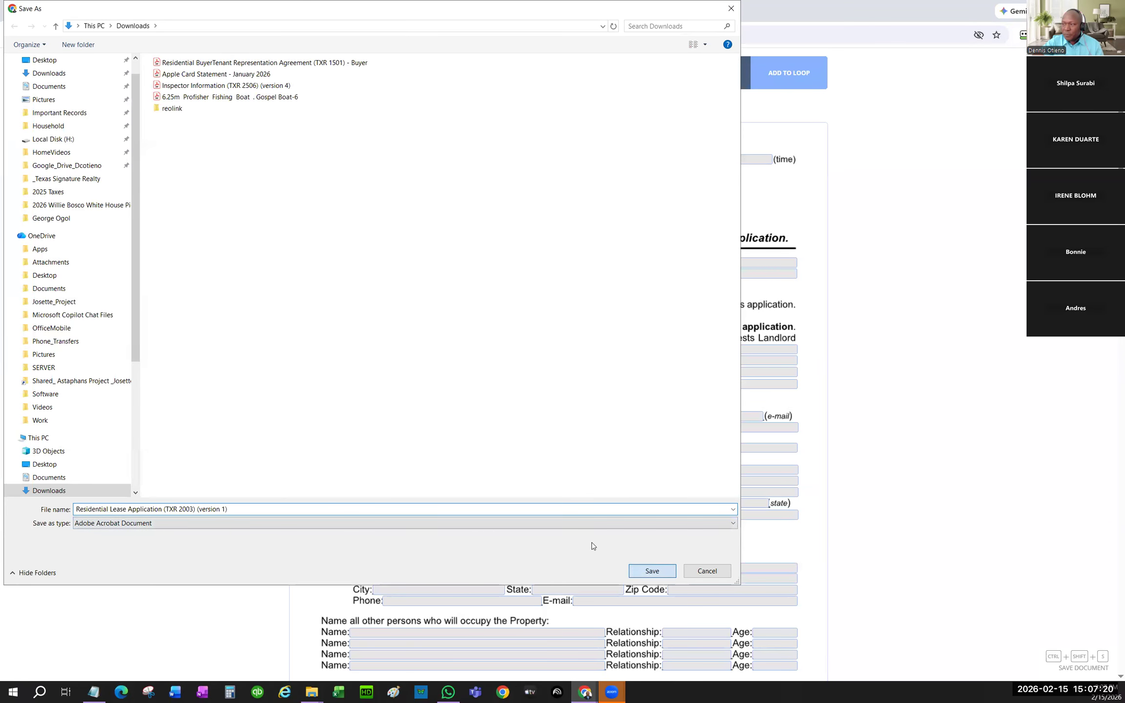
{"action": "left_click", "coordinate": [313, 82]}
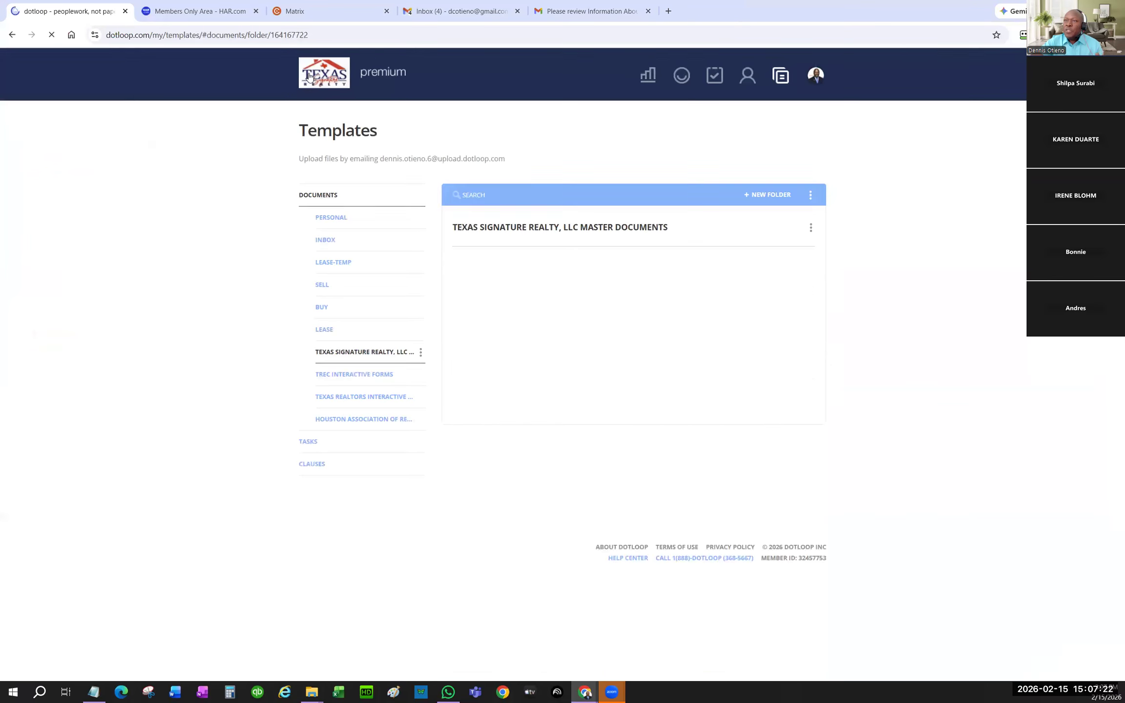
{"action": "left_click", "coordinate": [677, 76]}
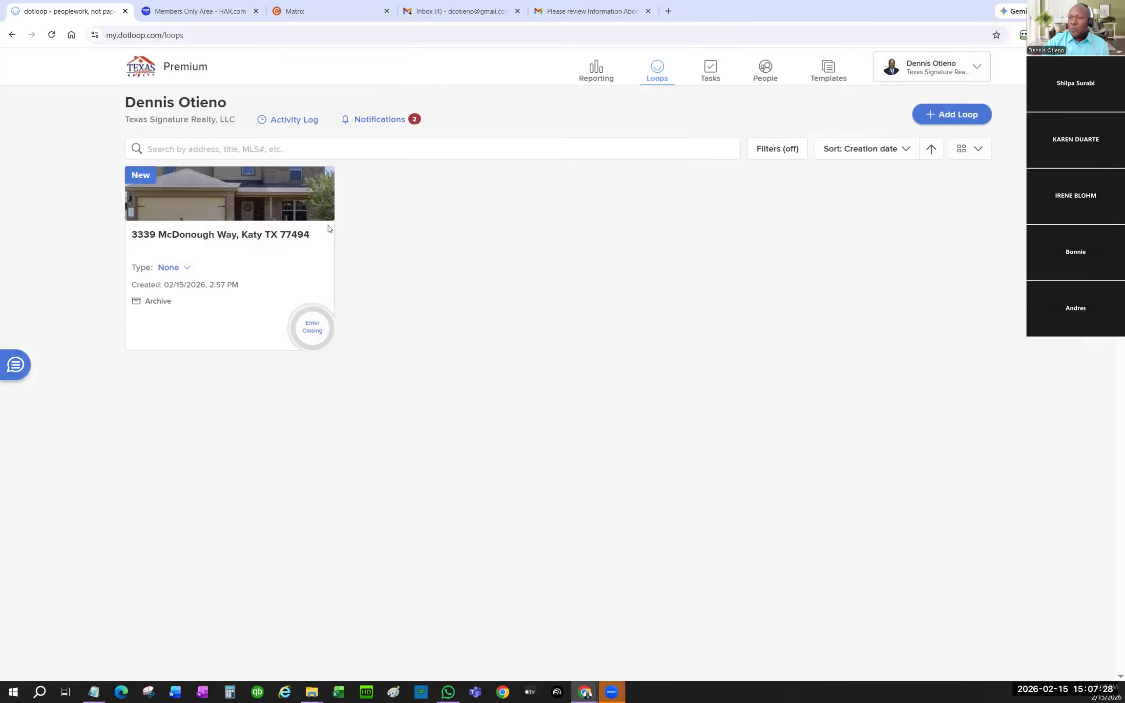
- Upload the Residential Lease Application (TXR 2003) PDF from Downloads into the loop and open it
{"action": "left_click", "coordinate": [223, 239]}
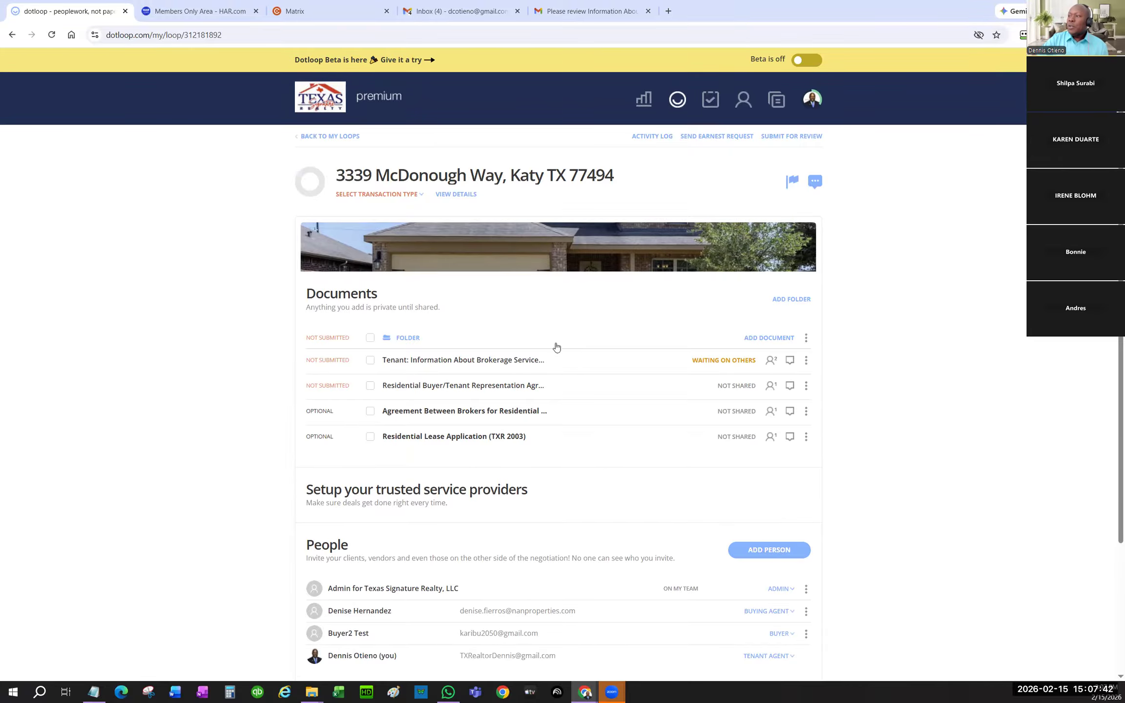
{"action": "left_click", "coordinate": [756, 338]}
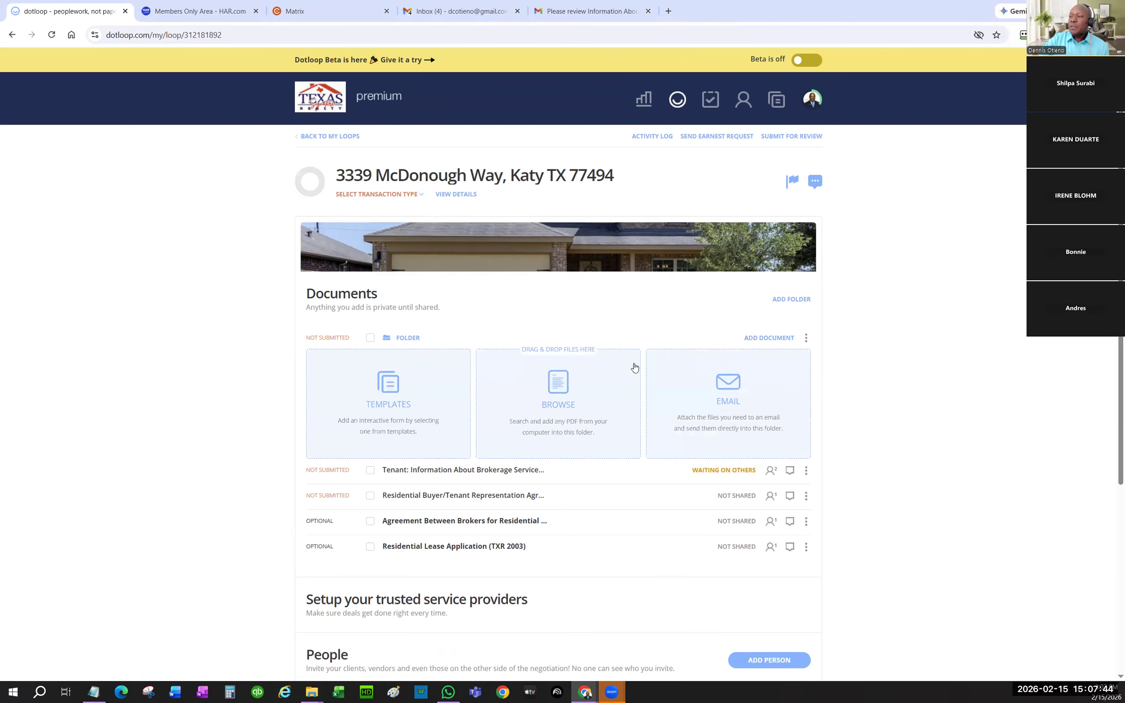
{"action": "left_click", "coordinate": [564, 388]}
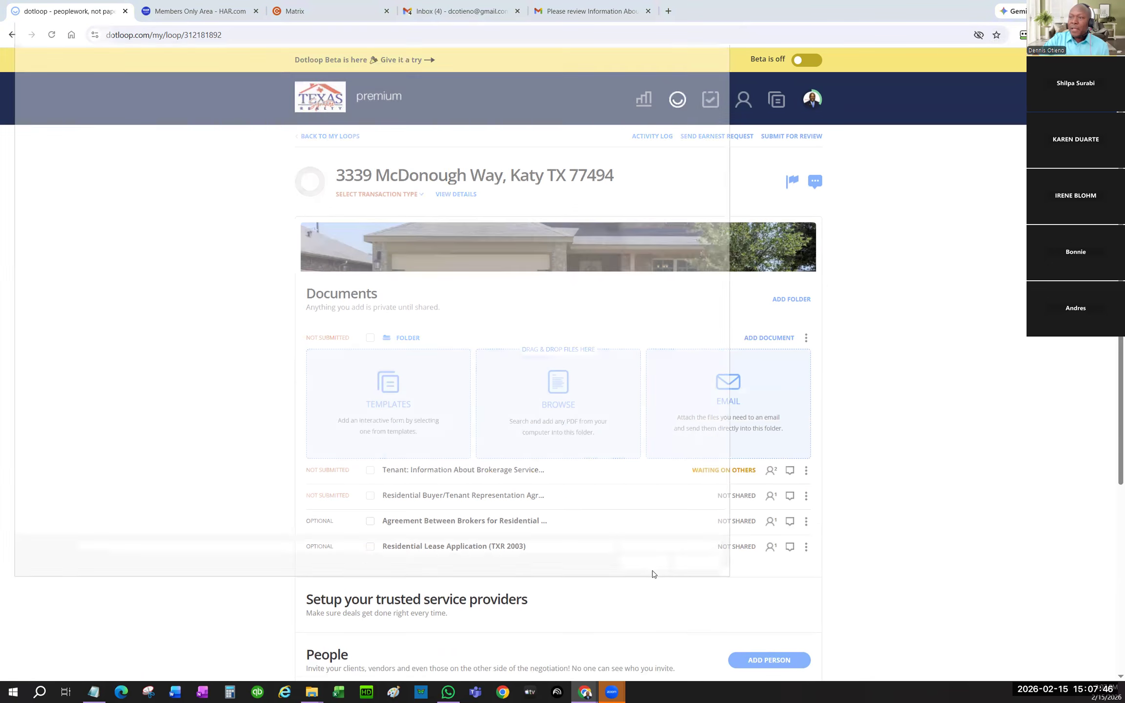
{"action": "left_click", "coordinate": [60, 97]}
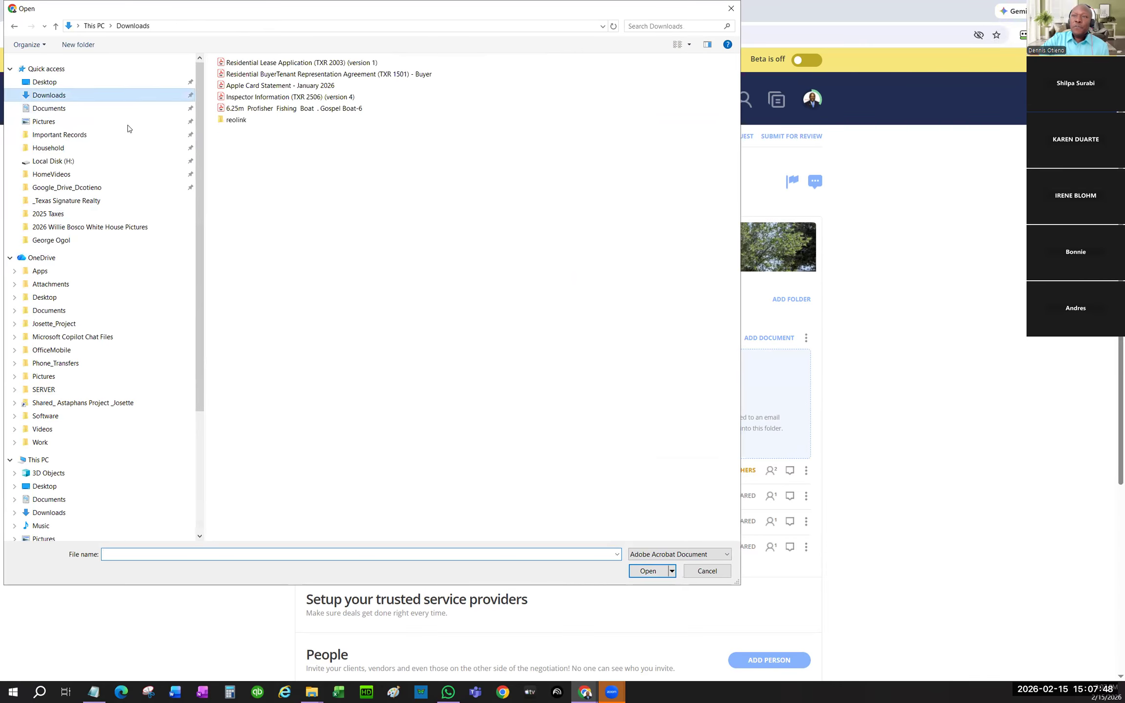
{"action": "double_click", "coordinate": [349, 64]}
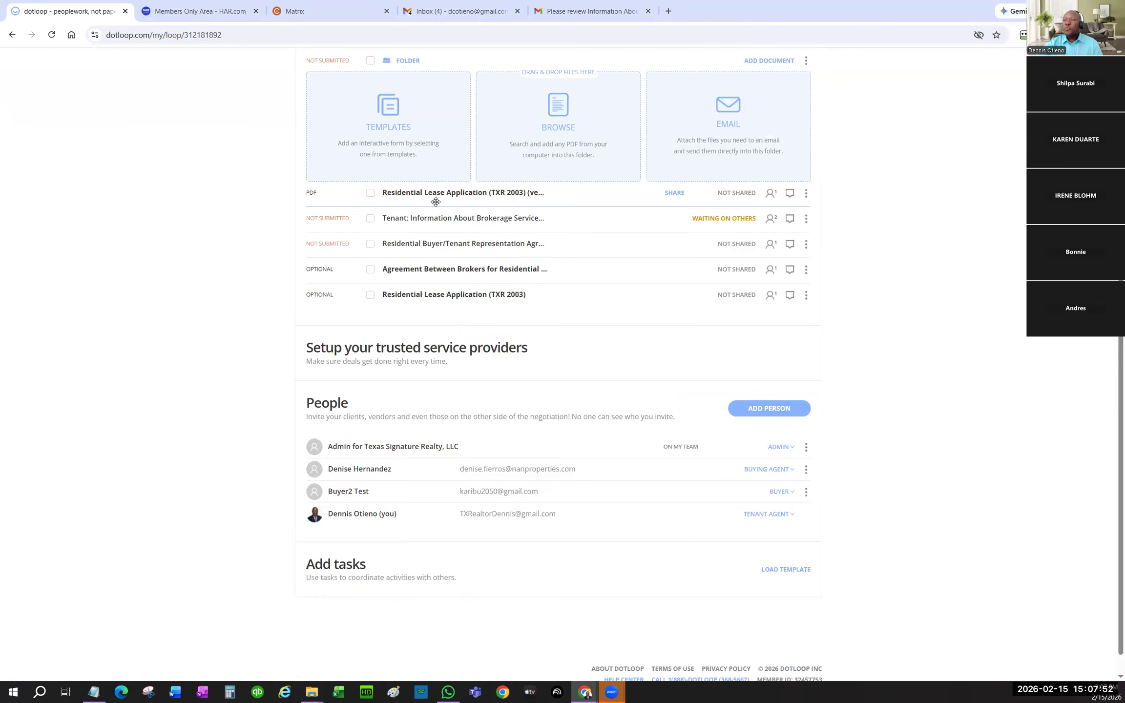
{"action": "left_click", "coordinate": [481, 194]}
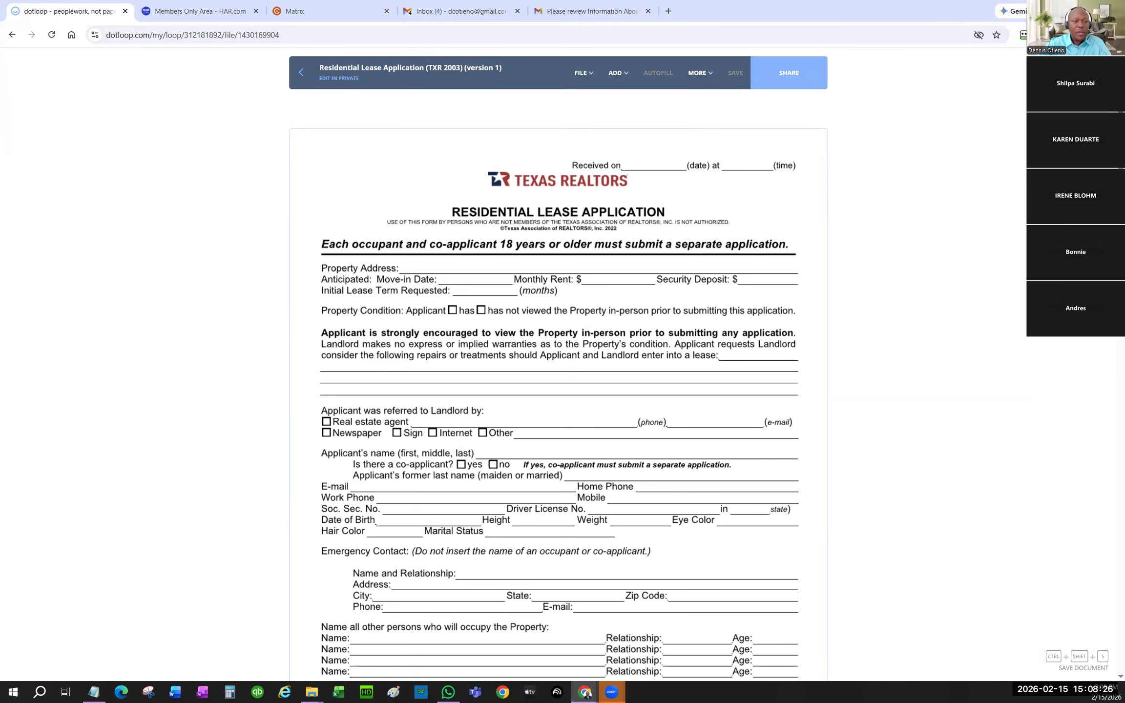
- Place a signature field on page 4's Applicant's Signature box, assigned to the test buyer
{"action": "left_click", "coordinate": [614, 73]}
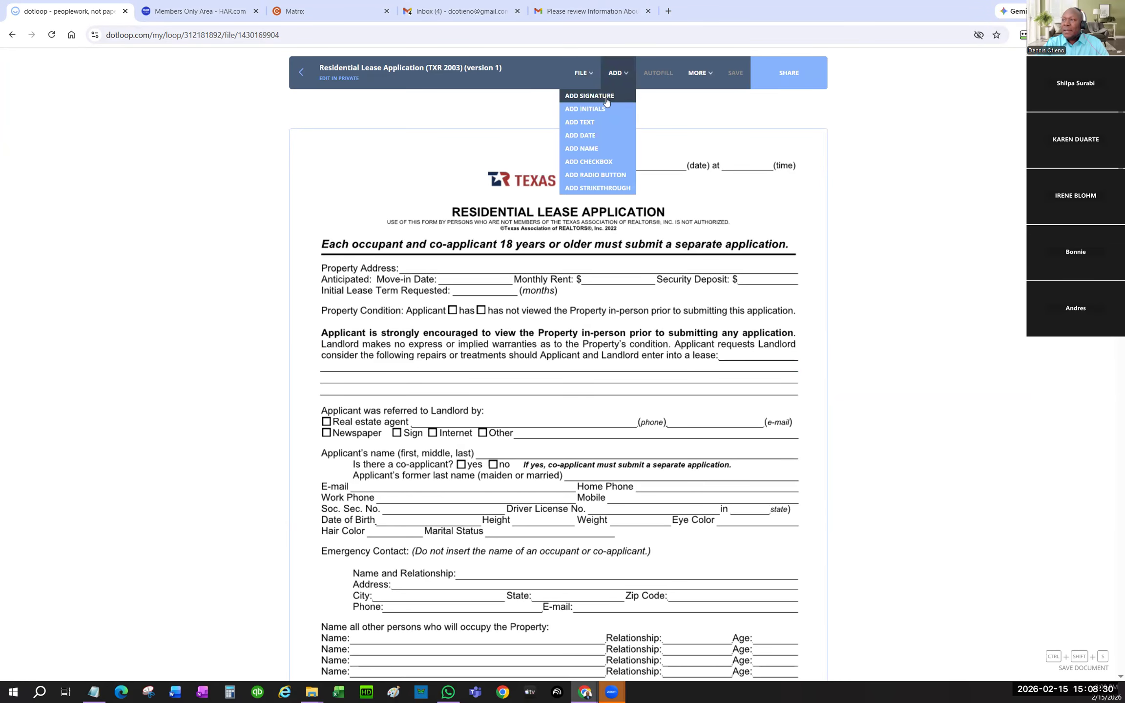
{"action": "left_click", "coordinate": [603, 103]}
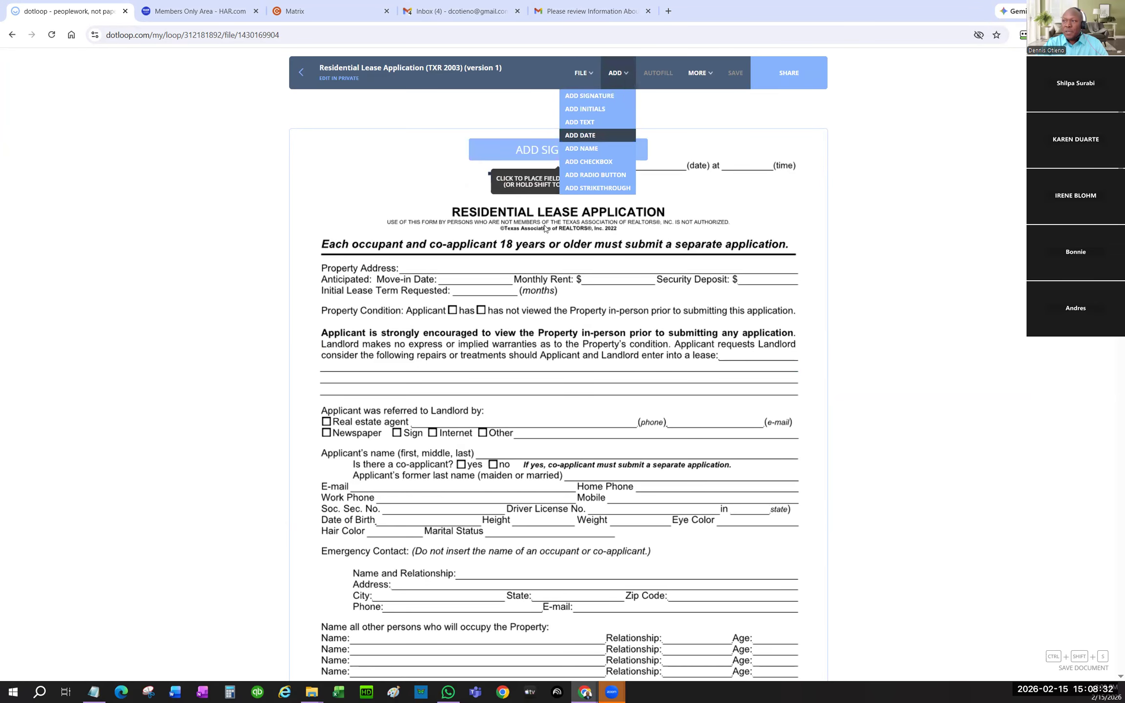
{"action": "scroll", "coordinate": [656, 405], "scroll_direction": "down", "scroll_amount": 3}
{"action": "scroll", "coordinate": [669, 405], "scroll_direction": "down", "scroll_amount": 15}
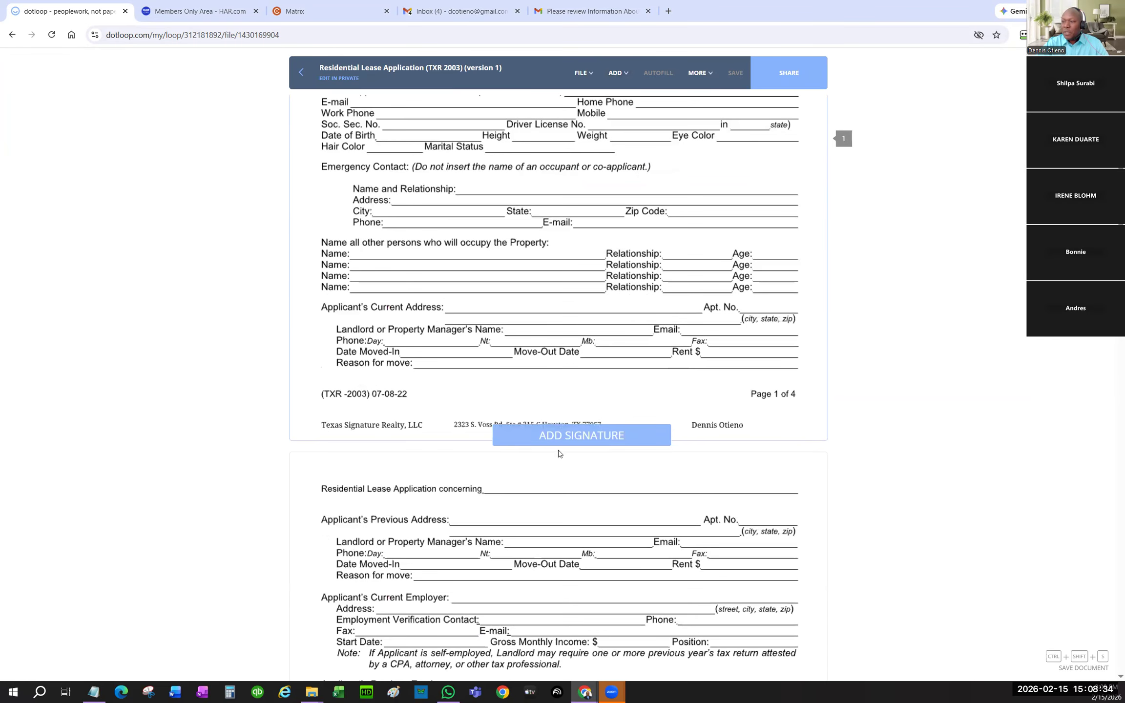
{"action": "scroll", "coordinate": [617, 442], "scroll_direction": "down", "scroll_amount": 20}
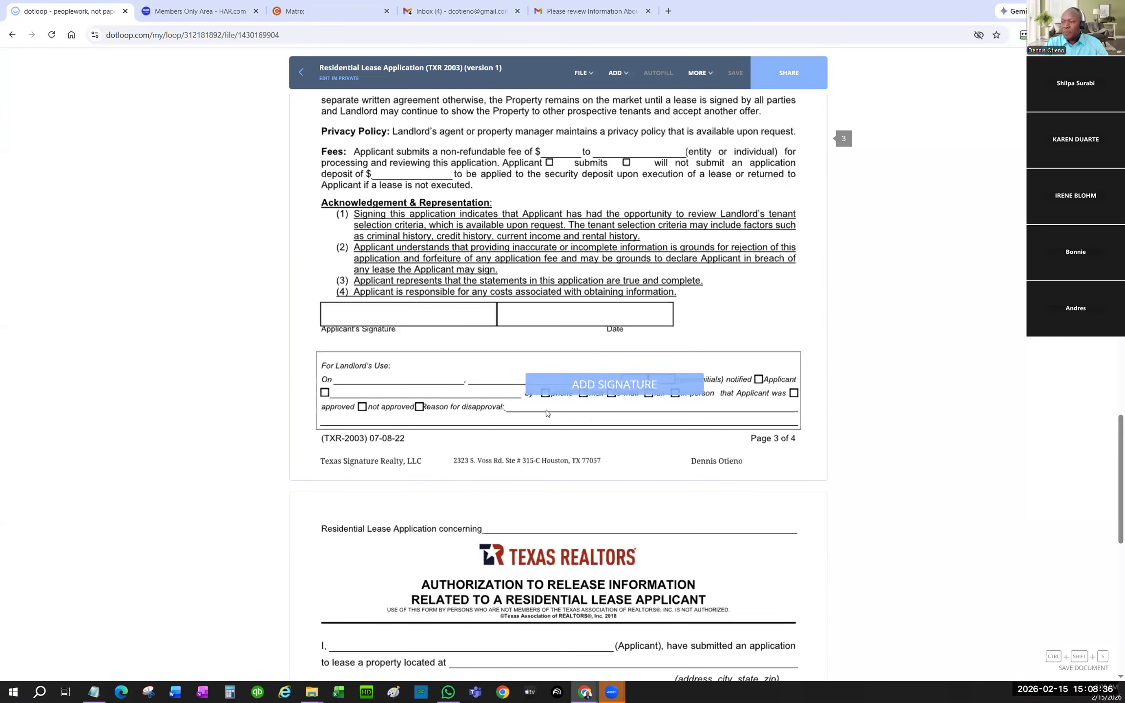
{"action": "scroll", "coordinate": [533, 428], "scroll_direction": "down", "scroll_amount": 7}
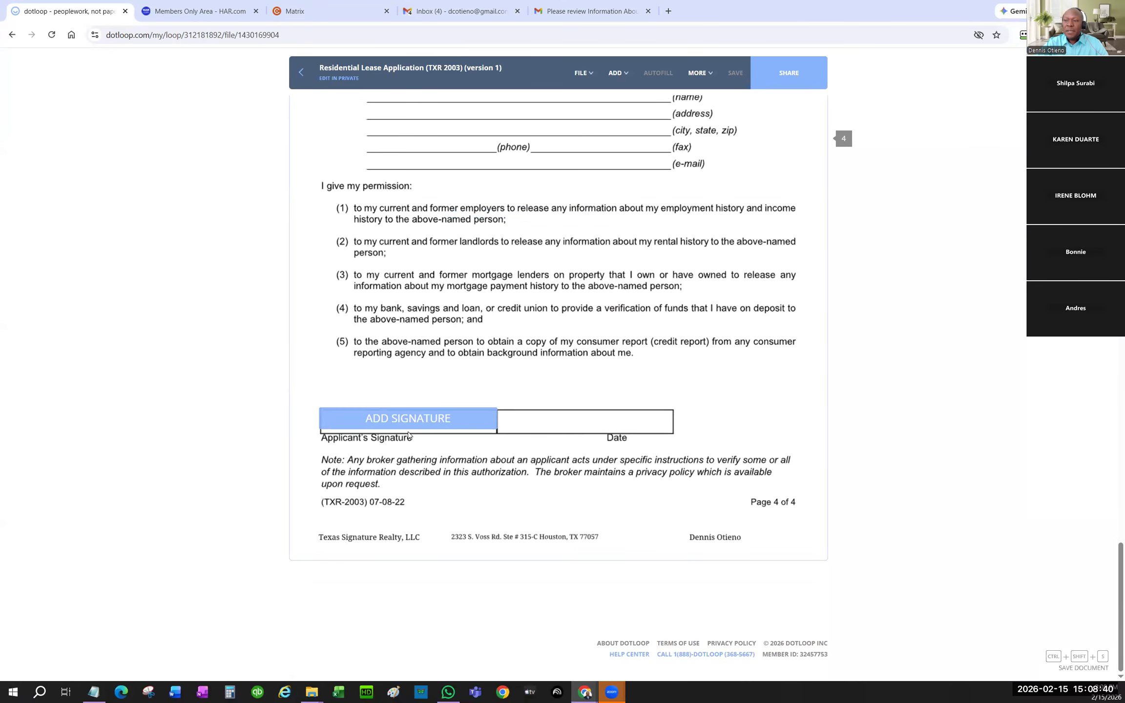
{"action": "left_click", "coordinate": [407, 434]}
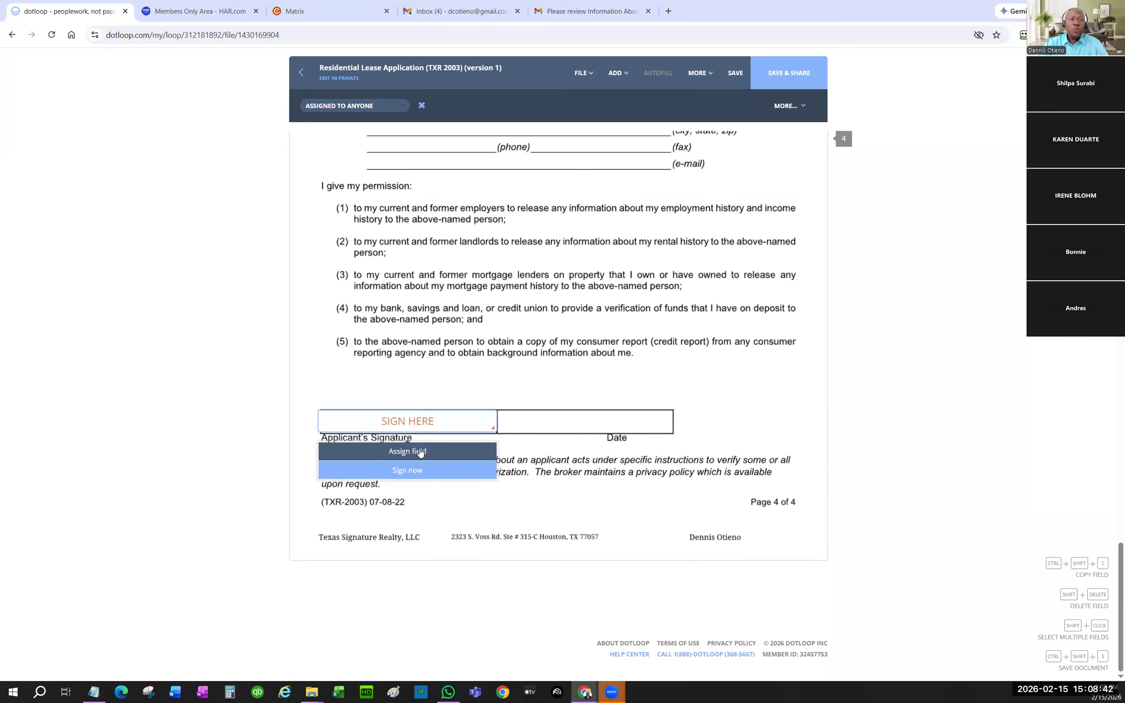
{"action": "left_click", "coordinate": [420, 453]}
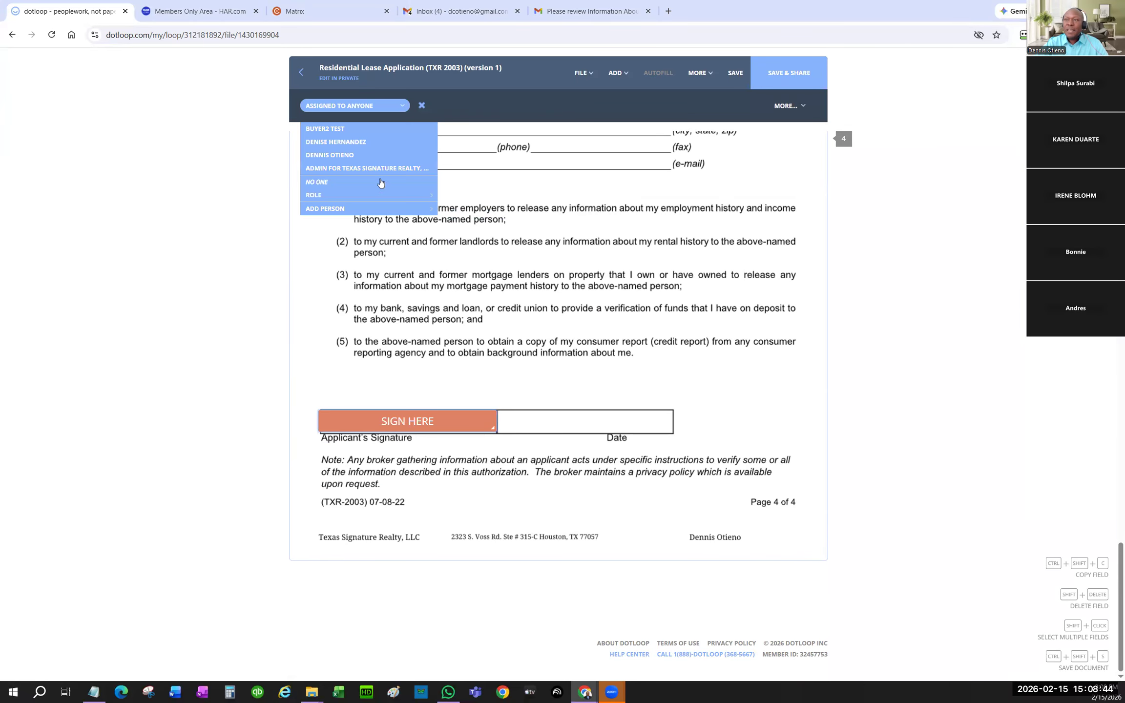
{"action": "left_click", "coordinate": [342, 131]}
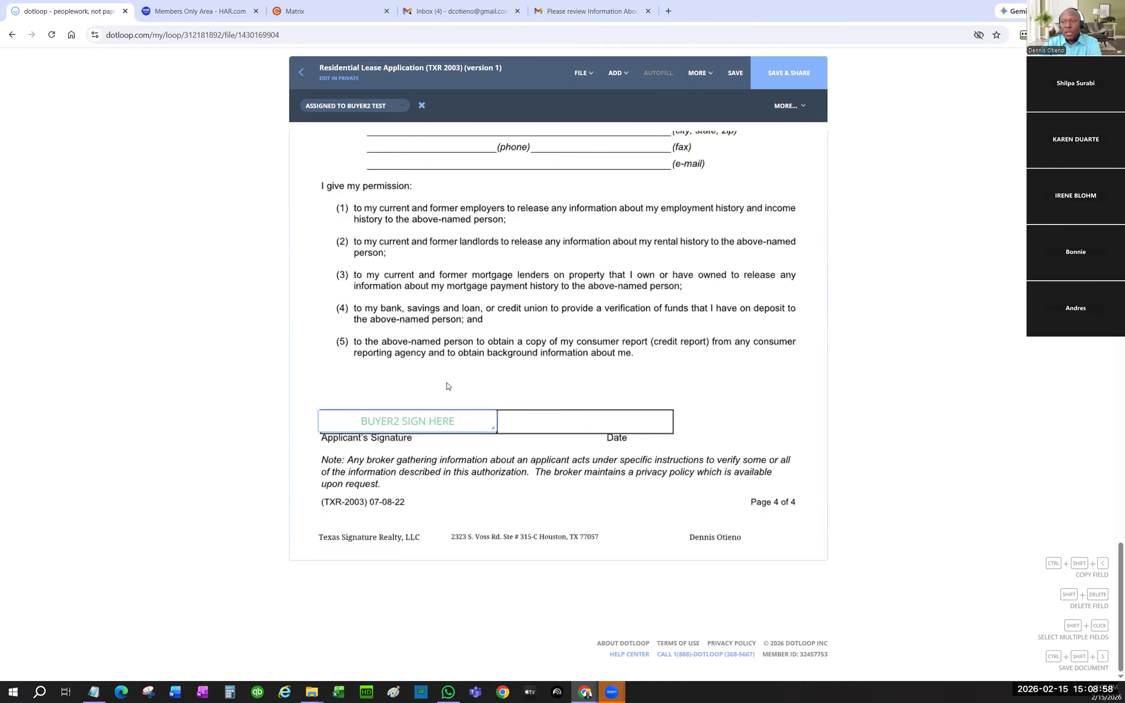
- Pick an initials field to add to the document
{"action": "scroll", "coordinate": [554, 369], "scroll_direction": "up", "scroll_amount": 8}
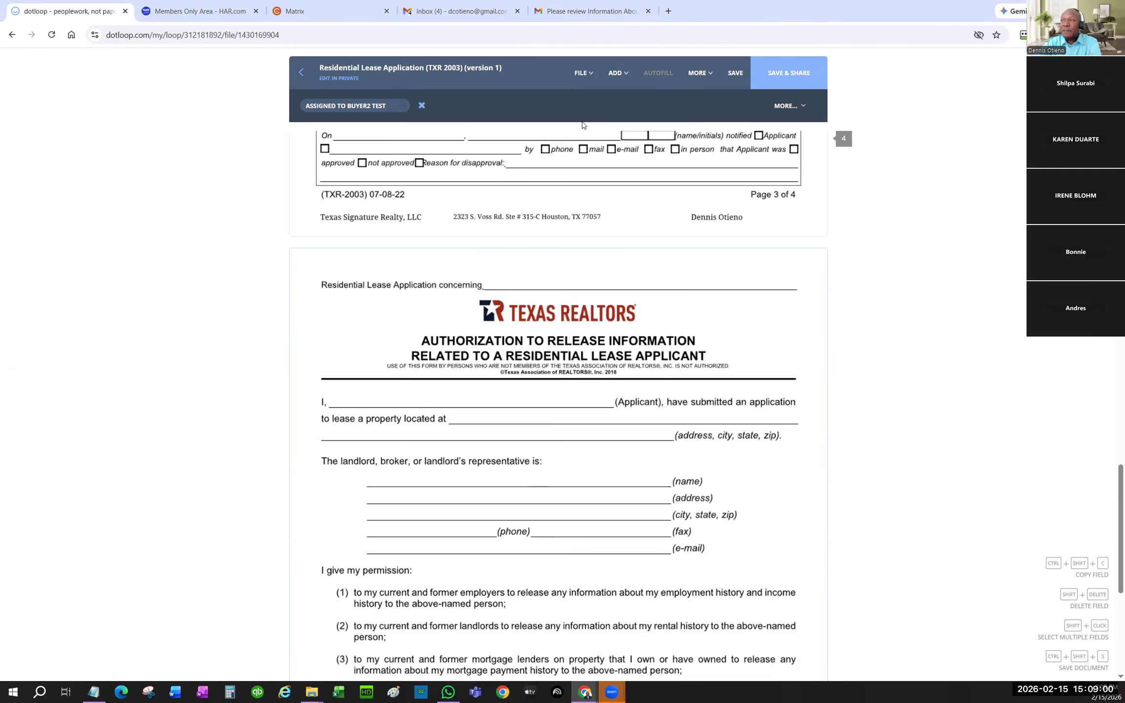
{"action": "left_click", "coordinate": [584, 73]}
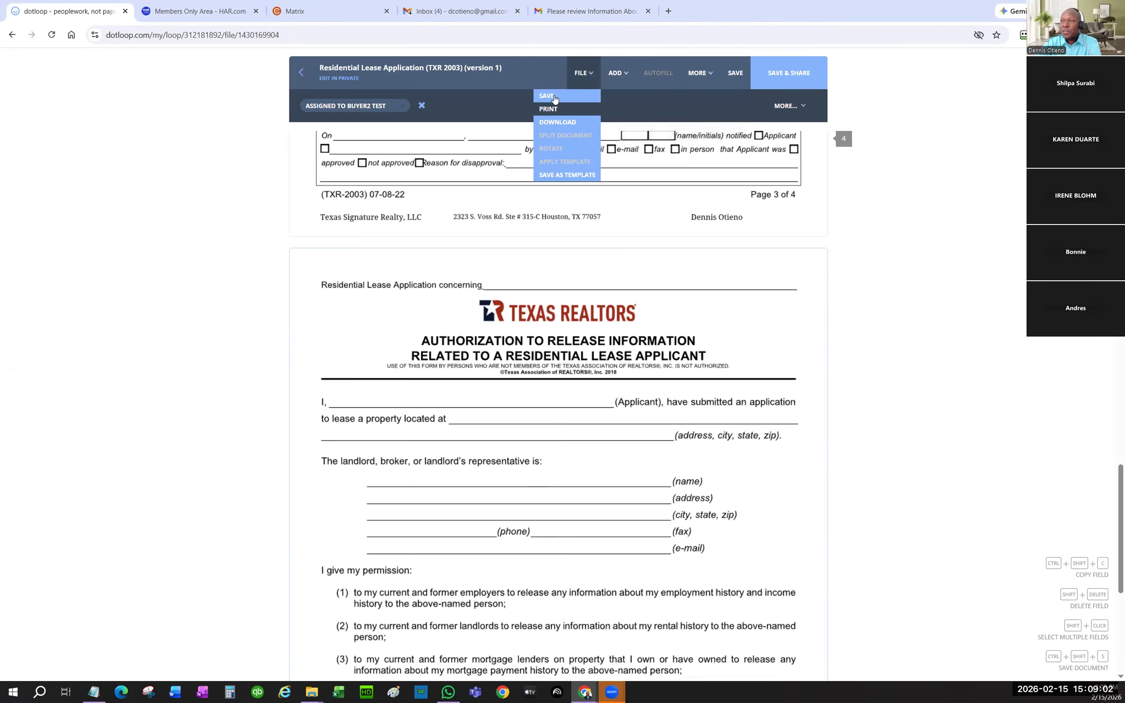
{"action": "left_click", "coordinate": [619, 76]}
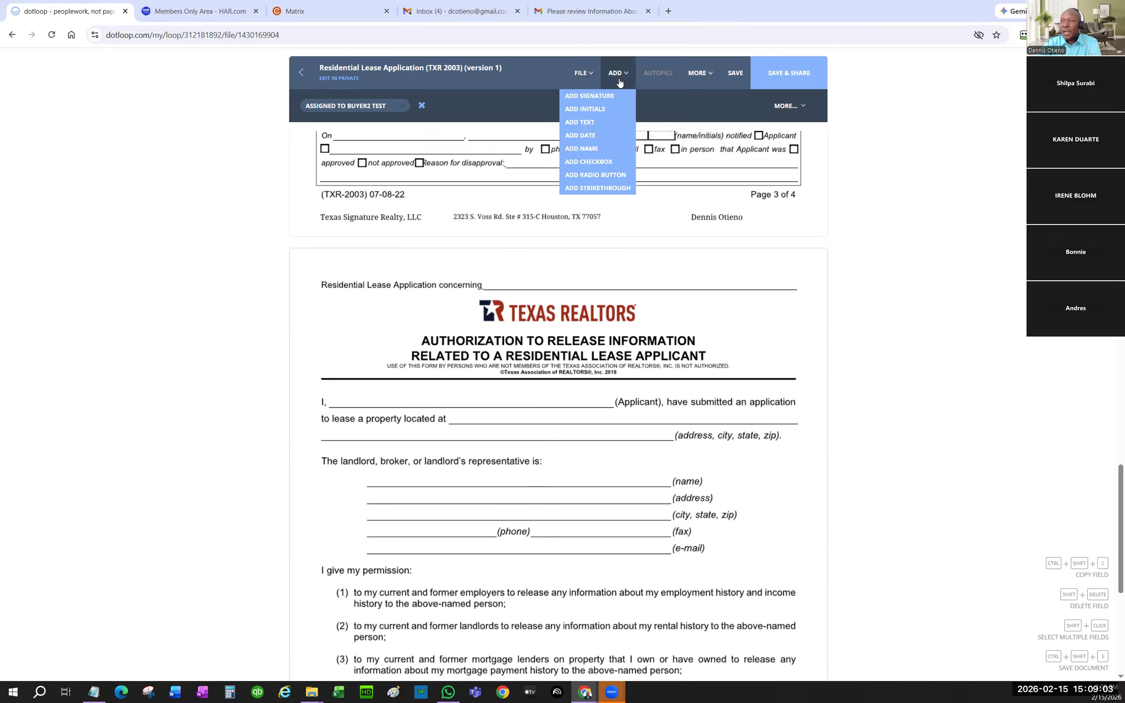
{"action": "left_click", "coordinate": [590, 110]}
- Drop the initials field in page 3's footer and assign it to the test buyer
{"action": "scroll", "coordinate": [669, 310], "scroll_direction": "up", "scroll_amount": 12}
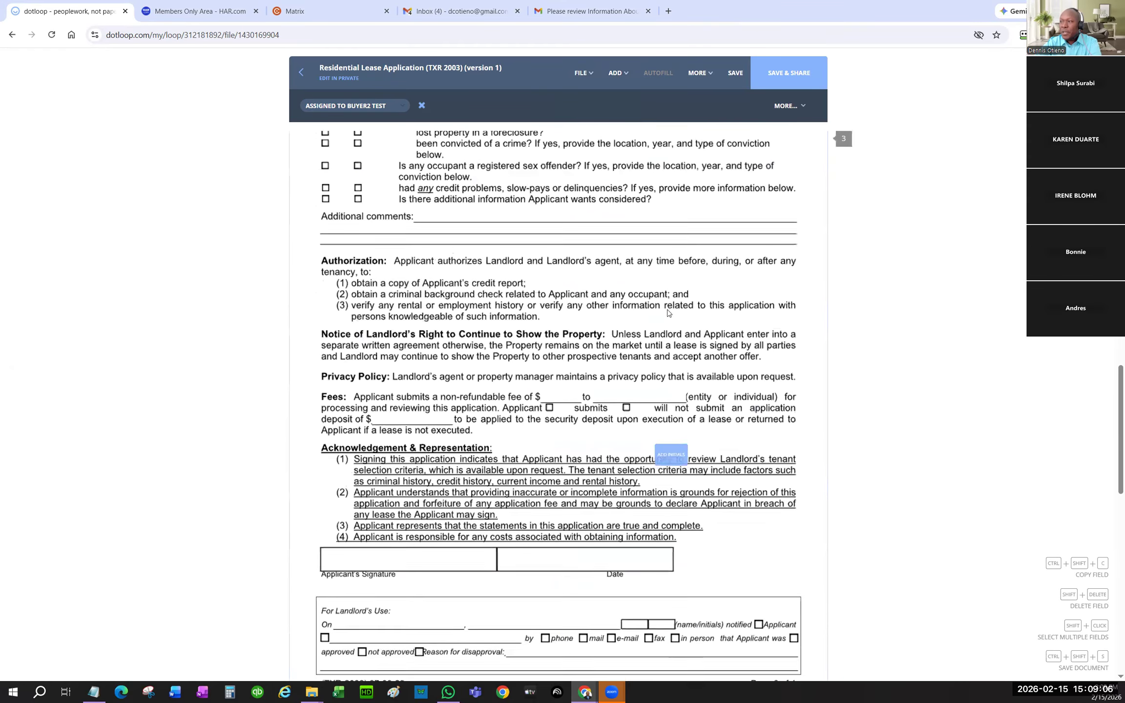
{"action": "scroll", "coordinate": [664, 310], "scroll_direction": "up", "scroll_amount": 15}
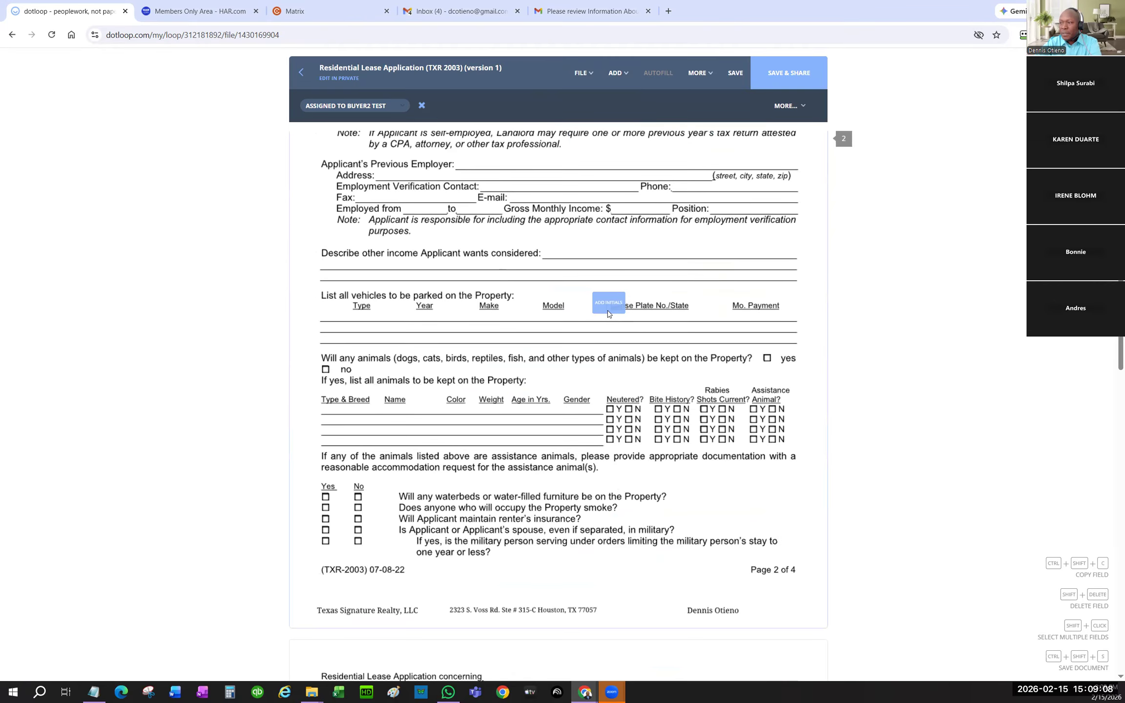
{"action": "scroll", "coordinate": [609, 315], "scroll_direction": "up", "scroll_amount": 12}
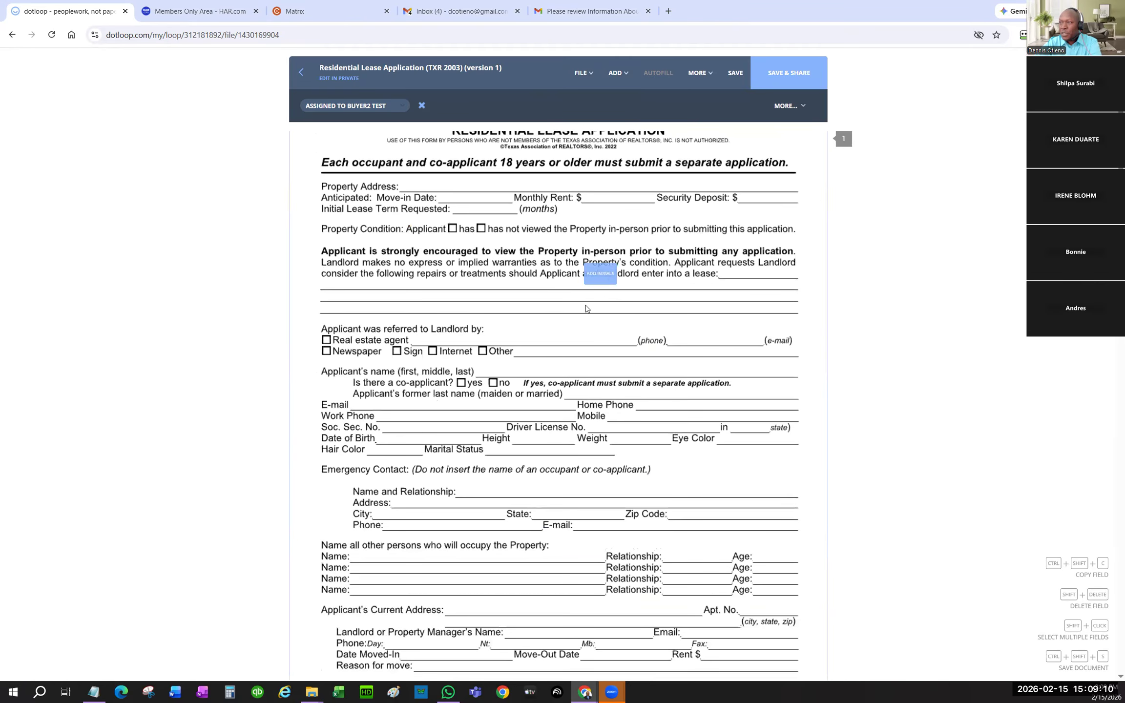
{"action": "scroll", "coordinate": [581, 342], "scroll_direction": "down", "scroll_amount": 5}
{"action": "scroll", "coordinate": [576, 371], "scroll_direction": "down", "scroll_amount": 15}
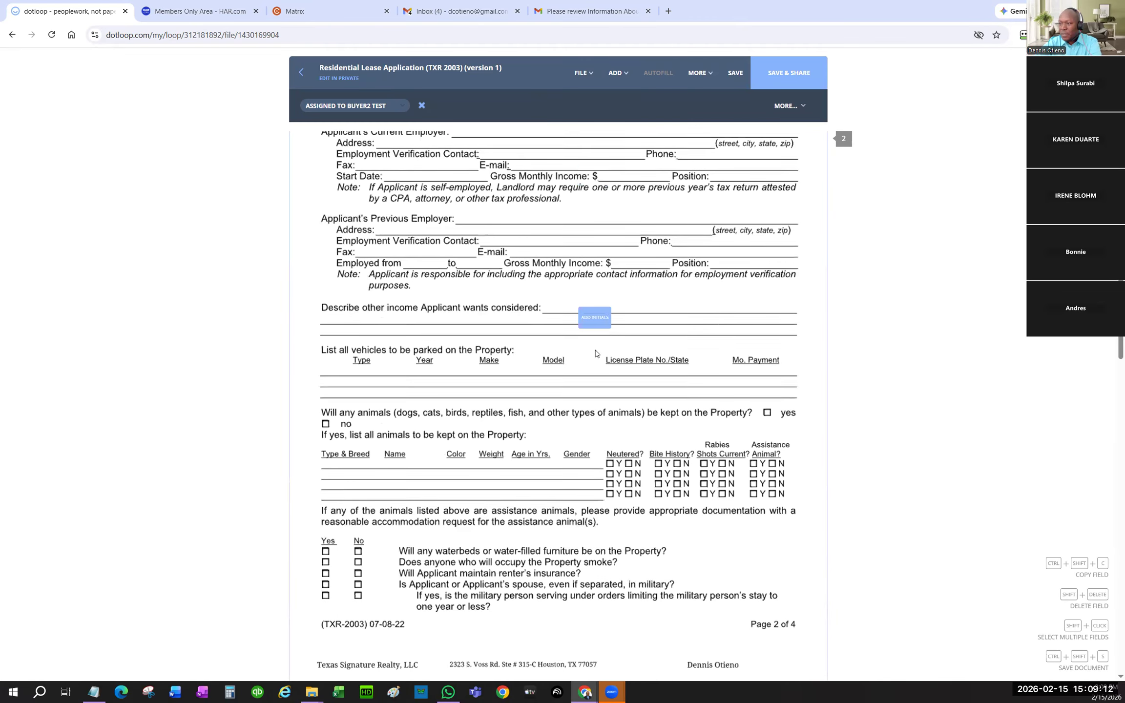
{"action": "scroll", "coordinate": [600, 352], "scroll_direction": "down", "scroll_amount": 11}
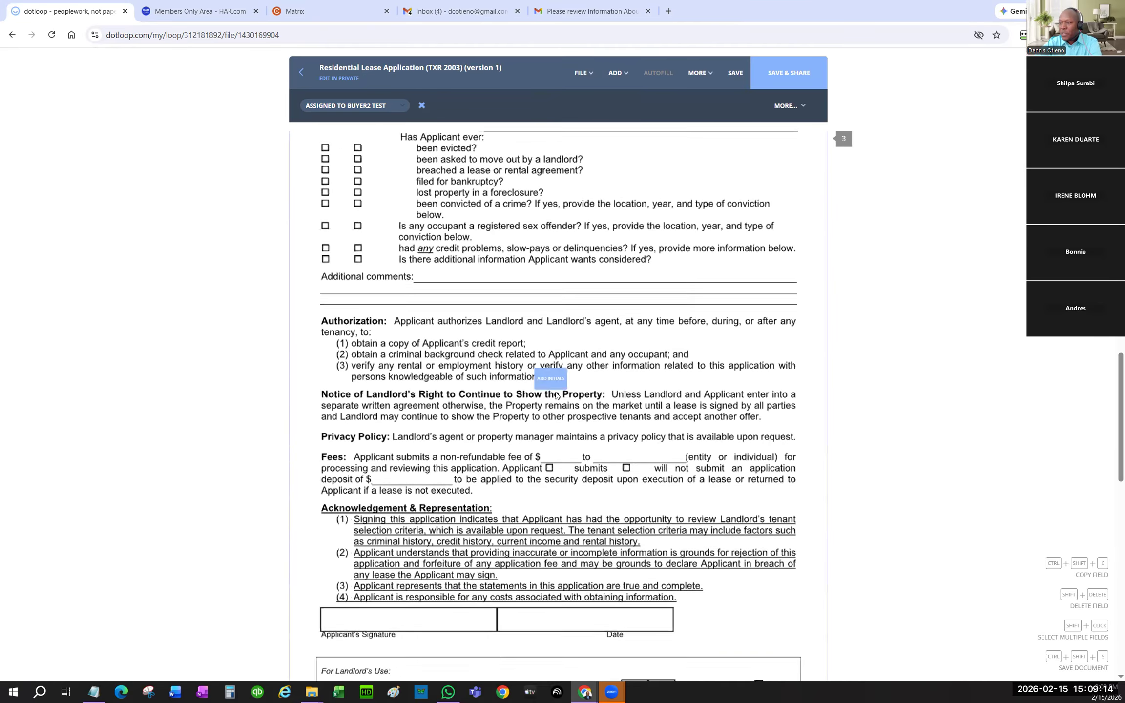
{"action": "scroll", "coordinate": [557, 395], "scroll_direction": "down", "scroll_amount": 6}
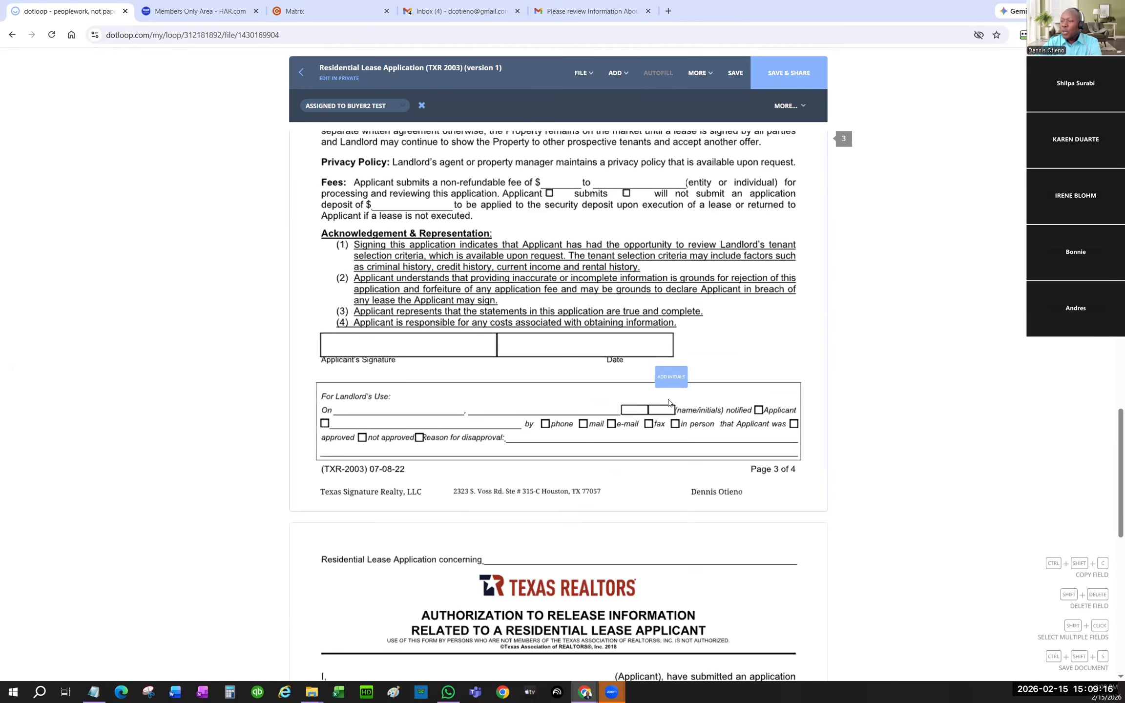
{"action": "scroll", "coordinate": [656, 409], "scroll_direction": "down", "scroll_amount": 4}
{"action": "scroll", "coordinate": [656, 409], "scroll_direction": "down", "scroll_amount": 9}
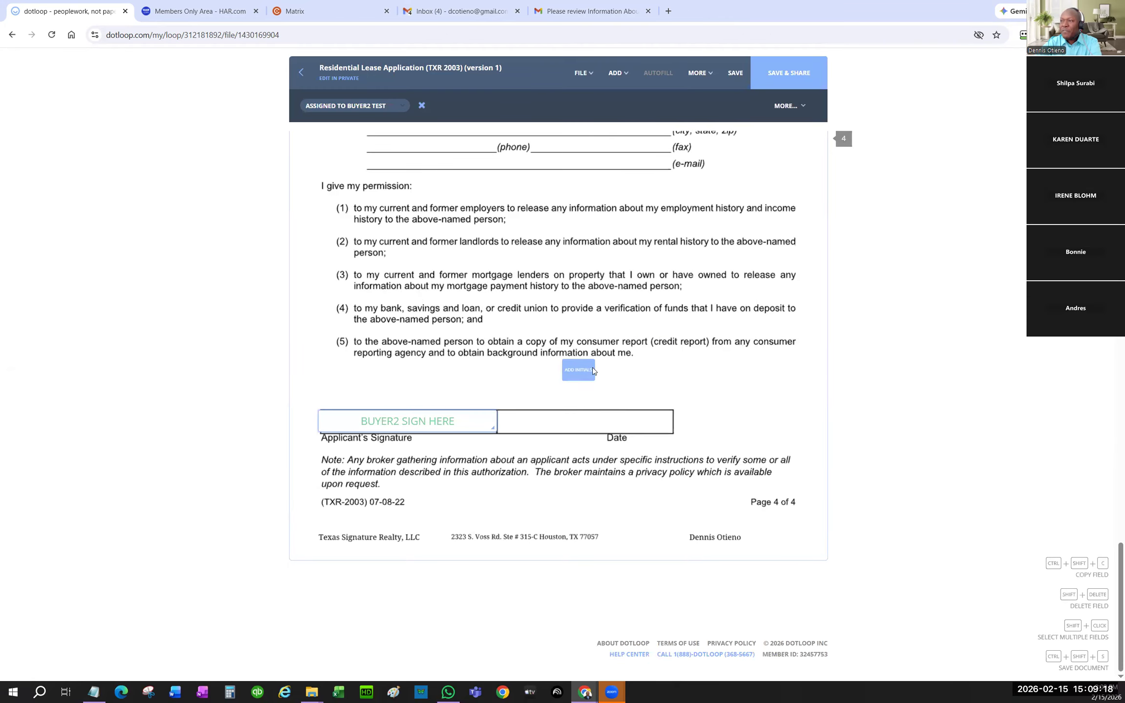
{"action": "scroll", "coordinate": [636, 376], "scroll_direction": "up", "scroll_amount": 5}
{"action": "scroll", "coordinate": [637, 376], "scroll_direction": "up", "scroll_amount": 4}
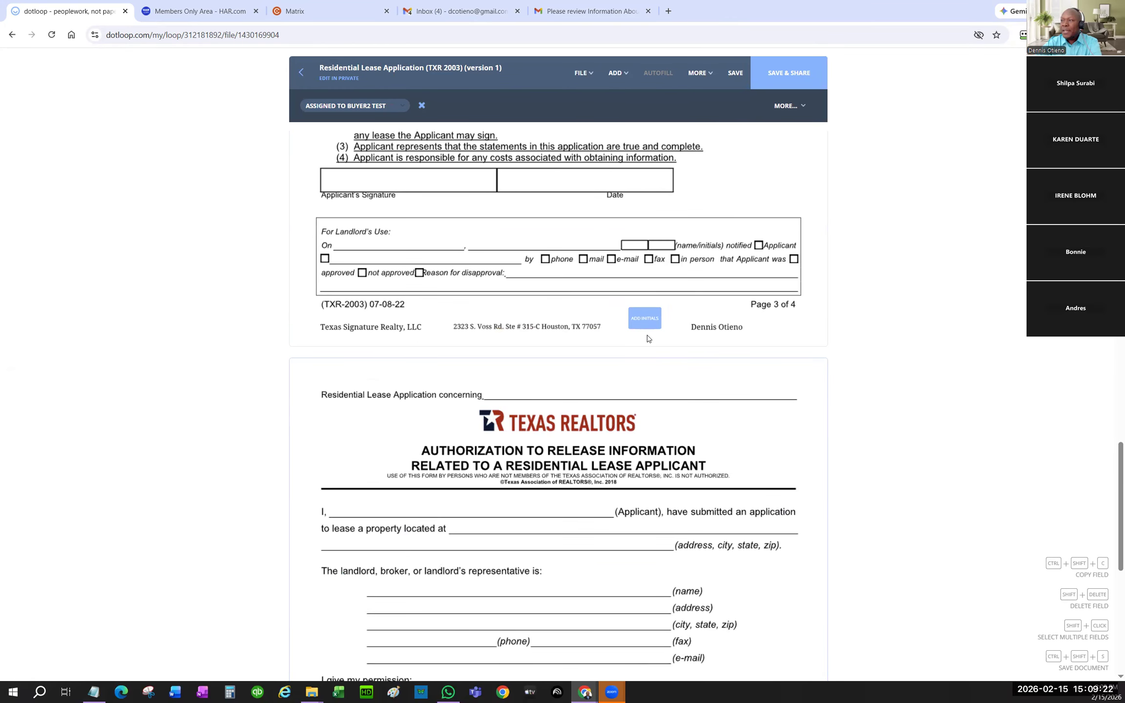
{"action": "left_click", "coordinate": [636, 328]}
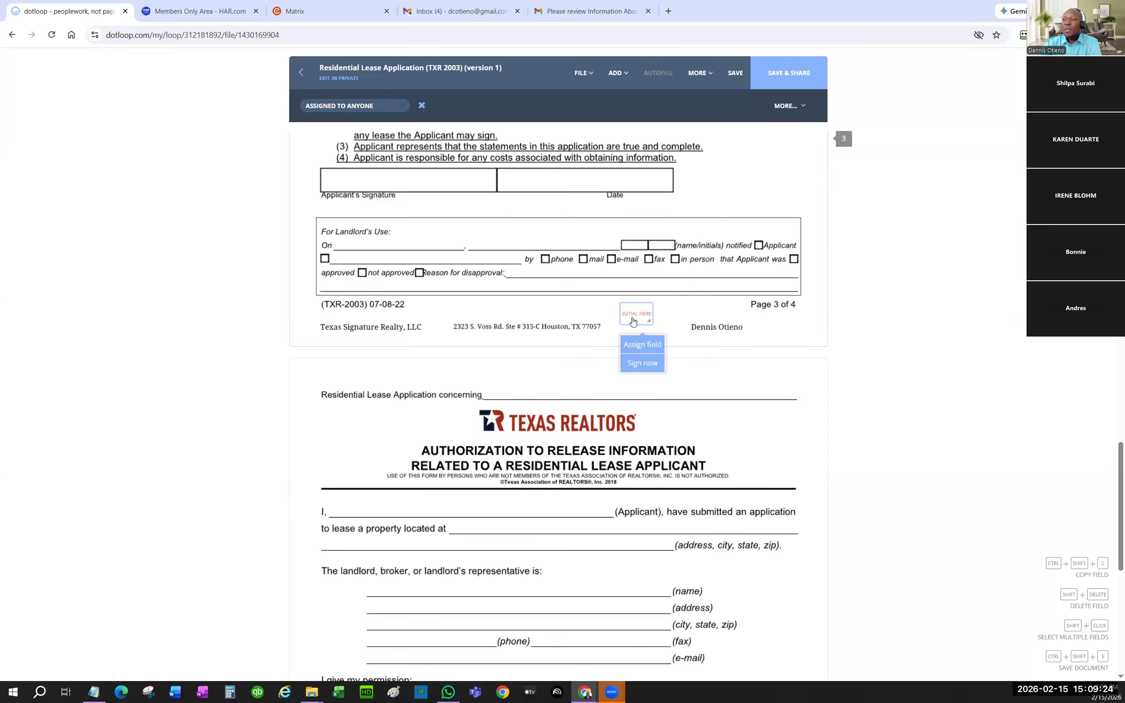
{"action": "left_click", "coordinate": [641, 345]}
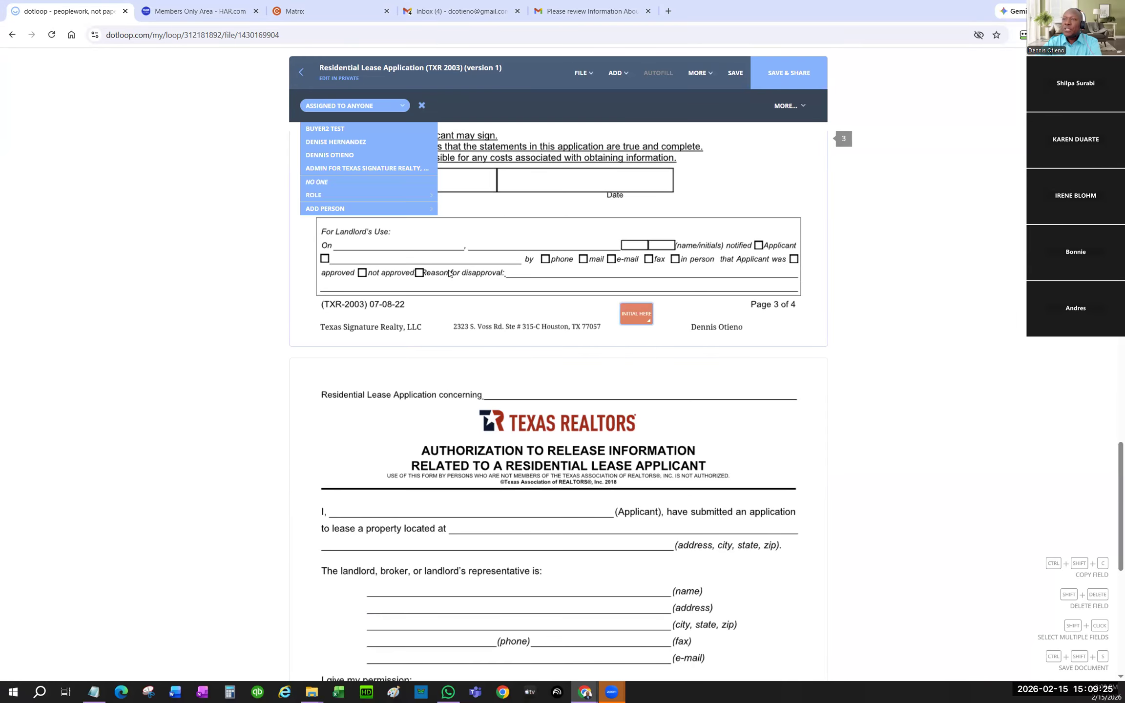
{"action": "left_click", "coordinate": [333, 131]}
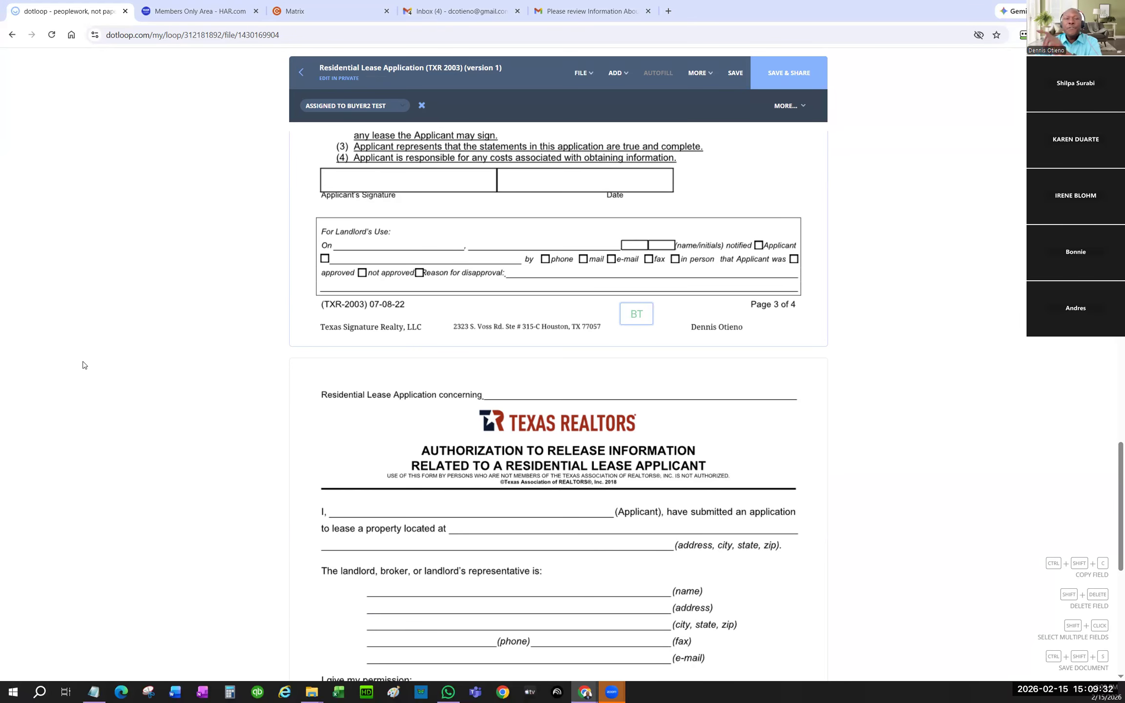
{"action": "scroll", "coordinate": [372, 403], "scroll_direction": "up", "scroll_amount": 15}
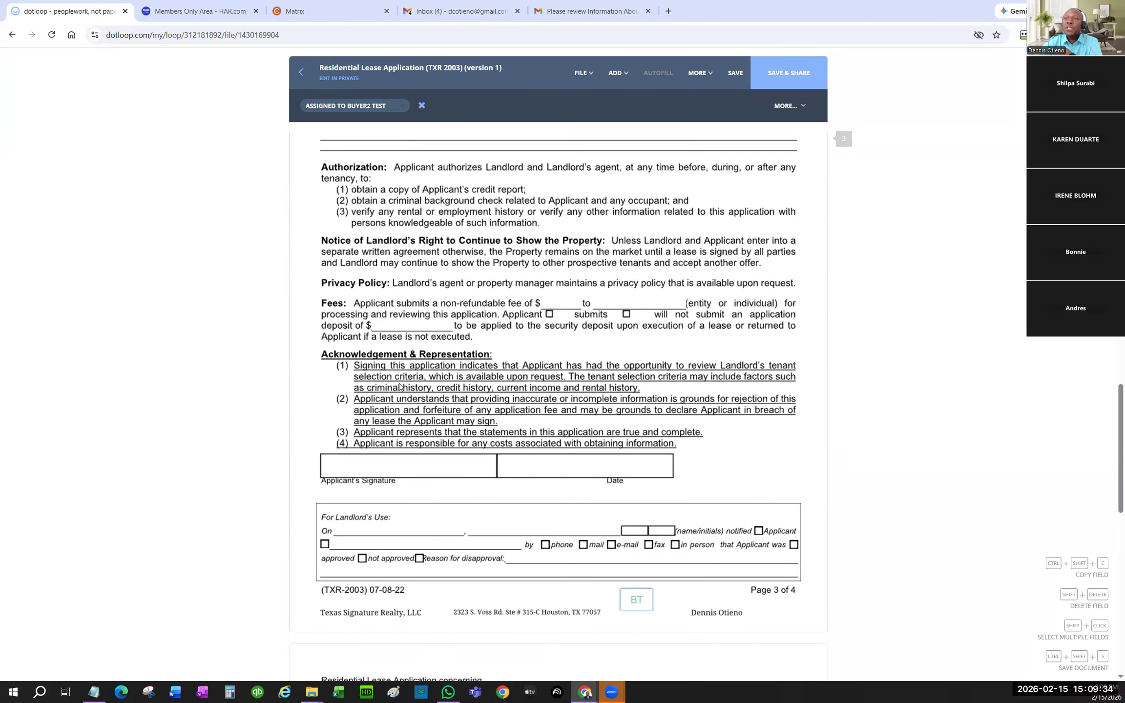
{"action": "scroll", "coordinate": [387, 384], "scroll_direction": "up", "scroll_amount": 2}
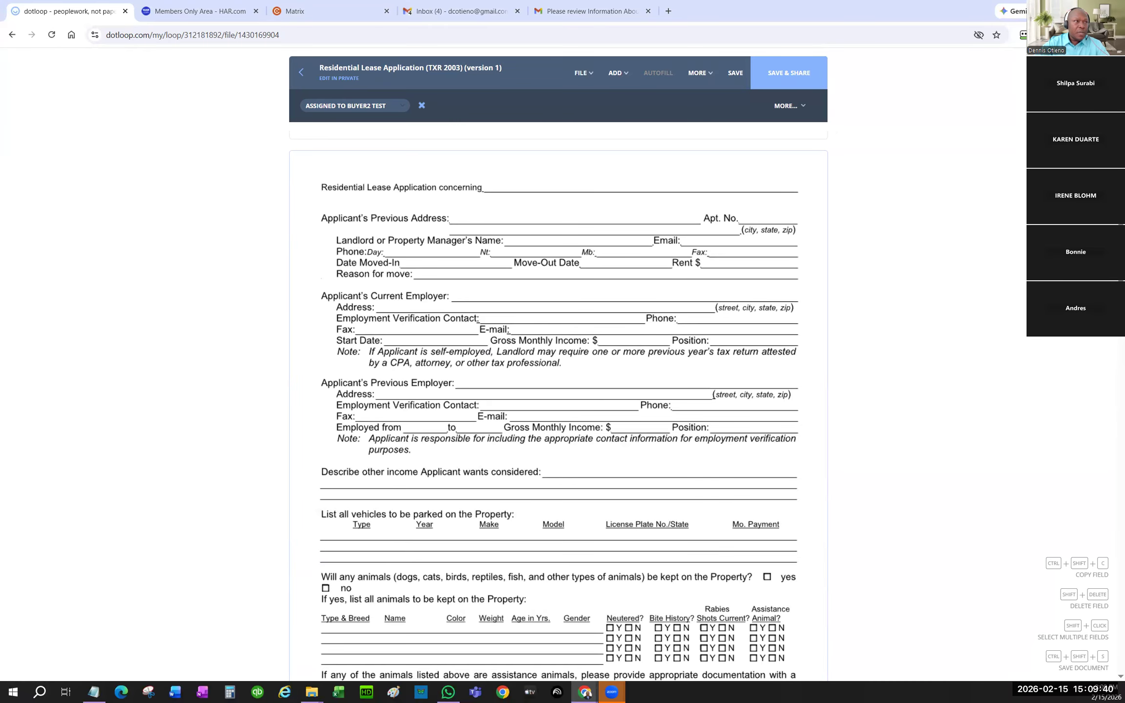
- Add text fields on the Previous Address line, widened to Apt. No., and in the Apt. No. blank
{"action": "left_click", "coordinate": [593, 81]}
{"action": "left_click", "coordinate": [617, 73]}
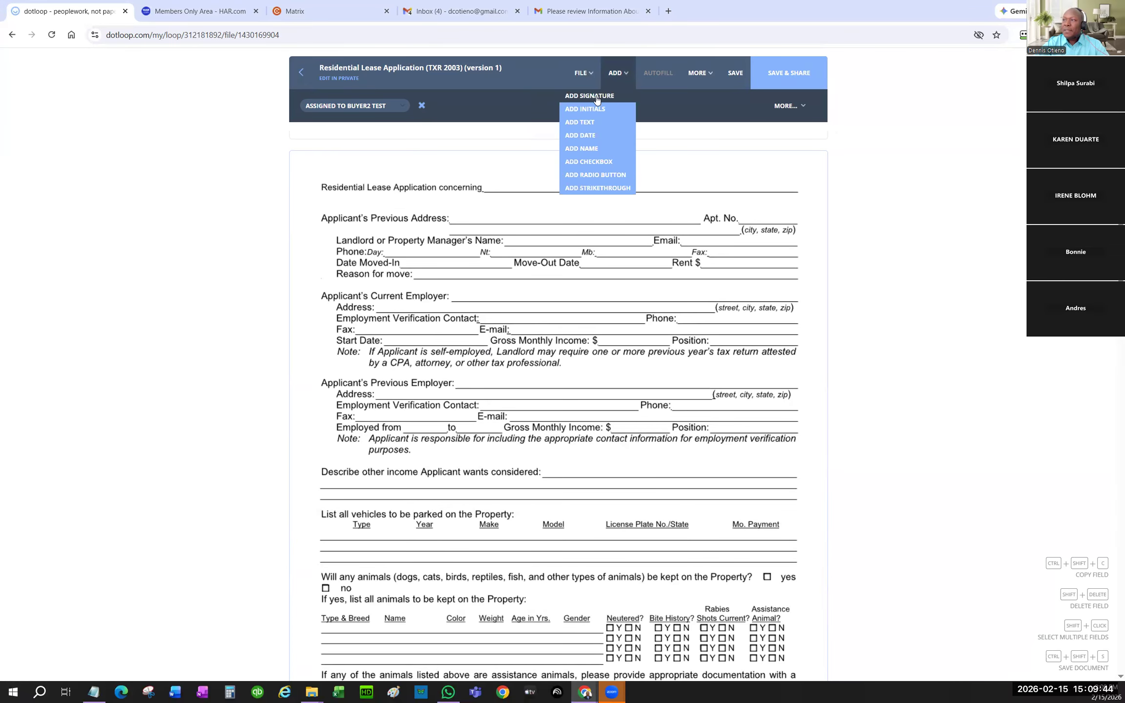
{"action": "left_click", "coordinate": [590, 123]}
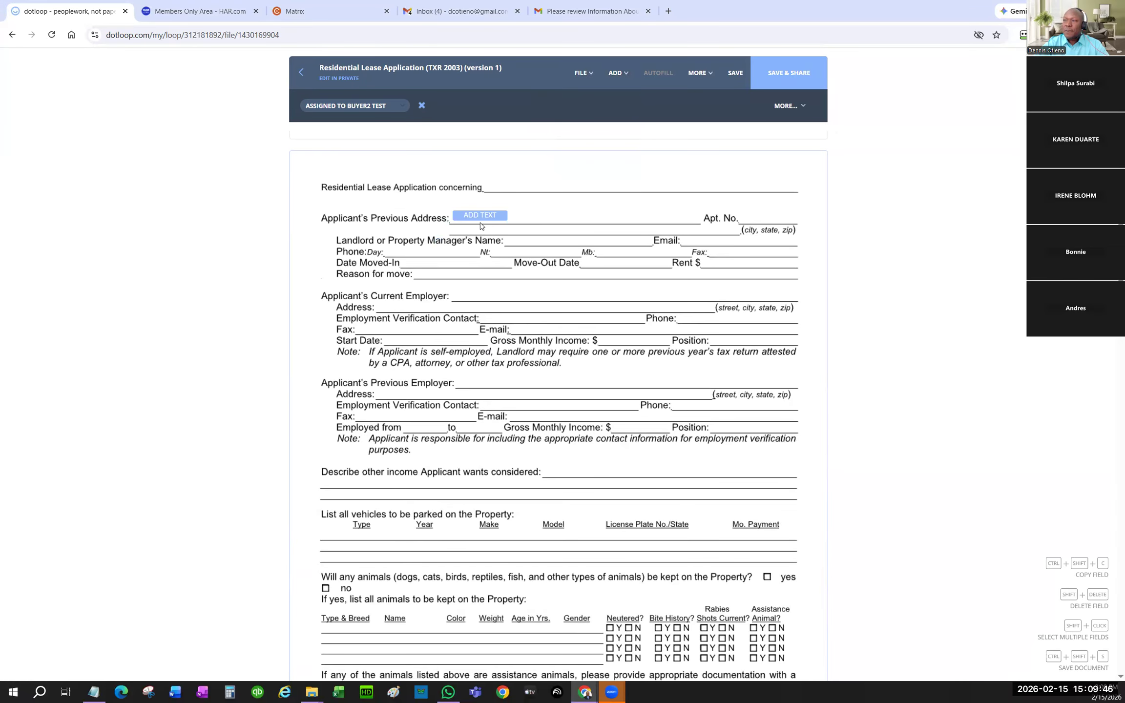
{"action": "left_click", "coordinate": [504, 213]}
{"action": "left_click_drag", "start_coordinate": [502, 214], "coordinate": [700, 220]}
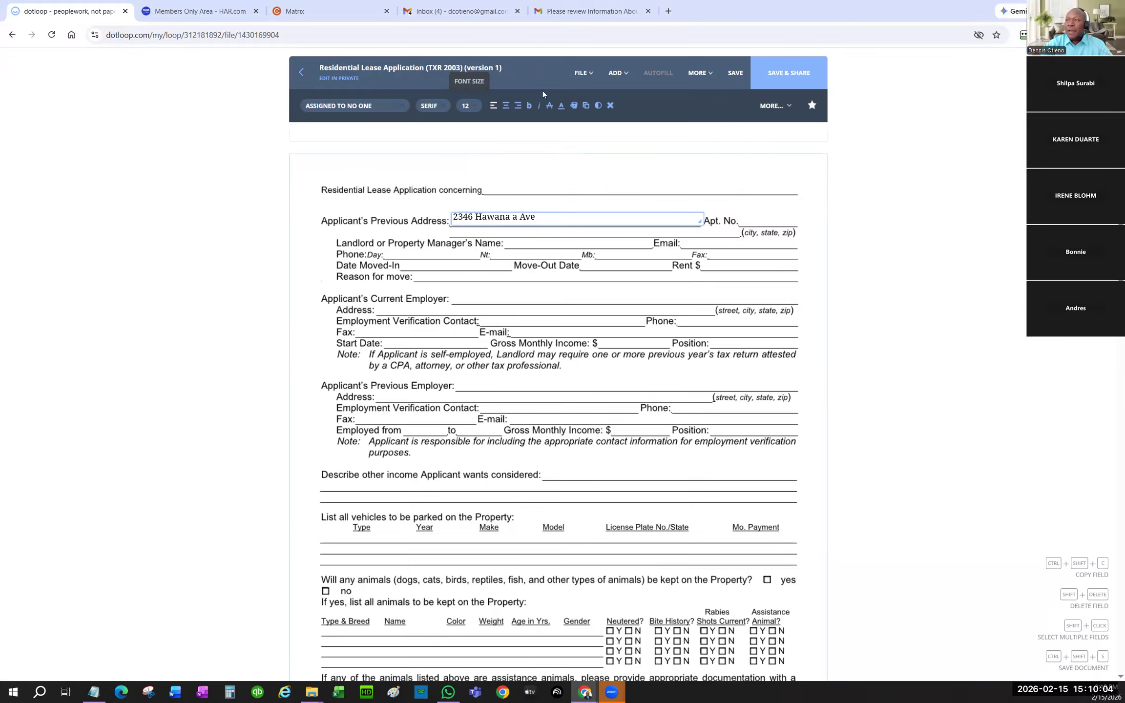
{"action": "left_click", "coordinate": [617, 73]}
{"action": "left_click", "coordinate": [591, 127]}
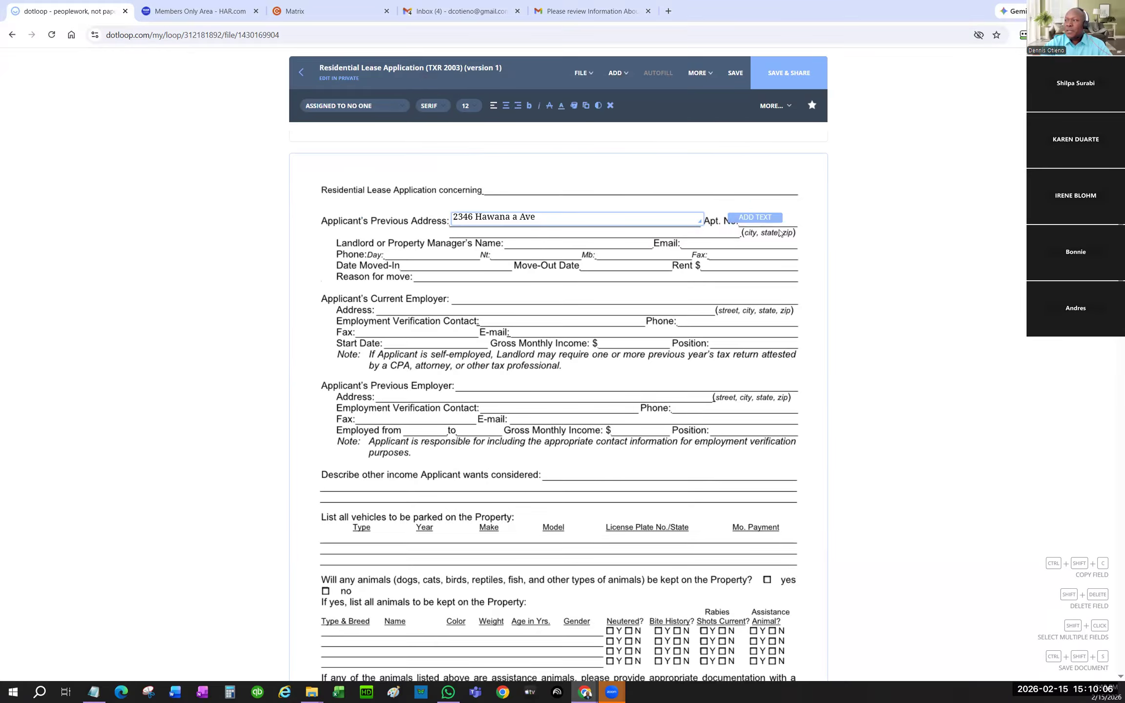
{"action": "left_click", "coordinate": [751, 220]}
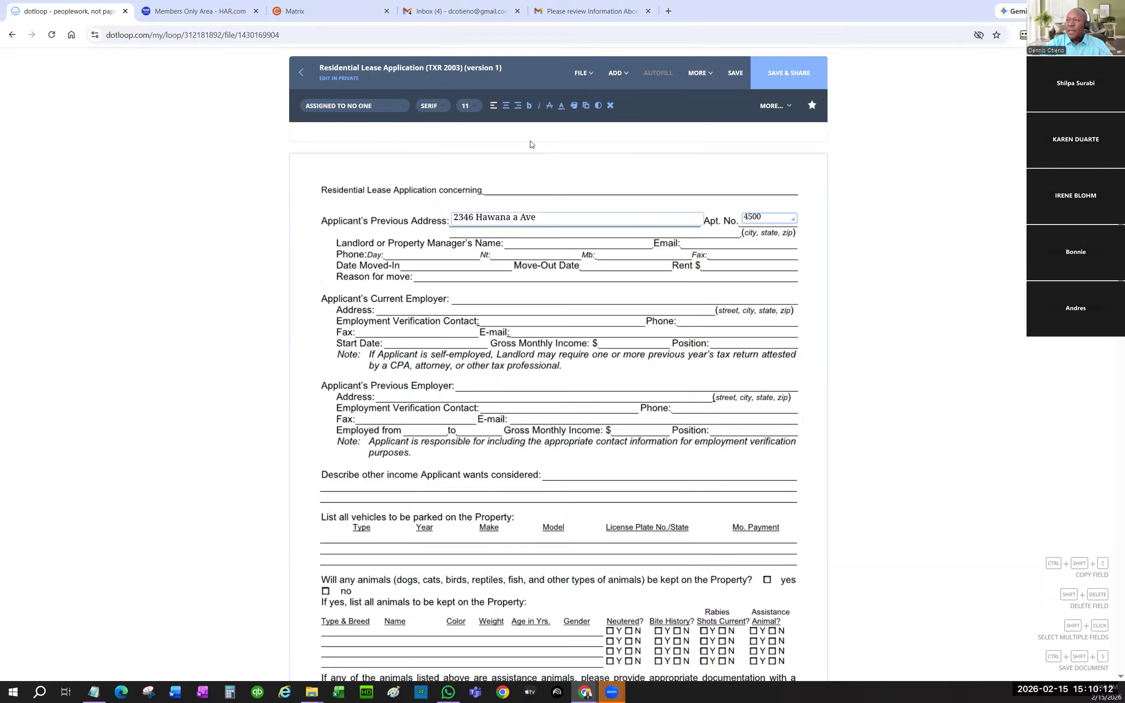
- Add a widened text field on the landlord name line and fill in the landlord's name
{"action": "left_click", "coordinate": [616, 72]}
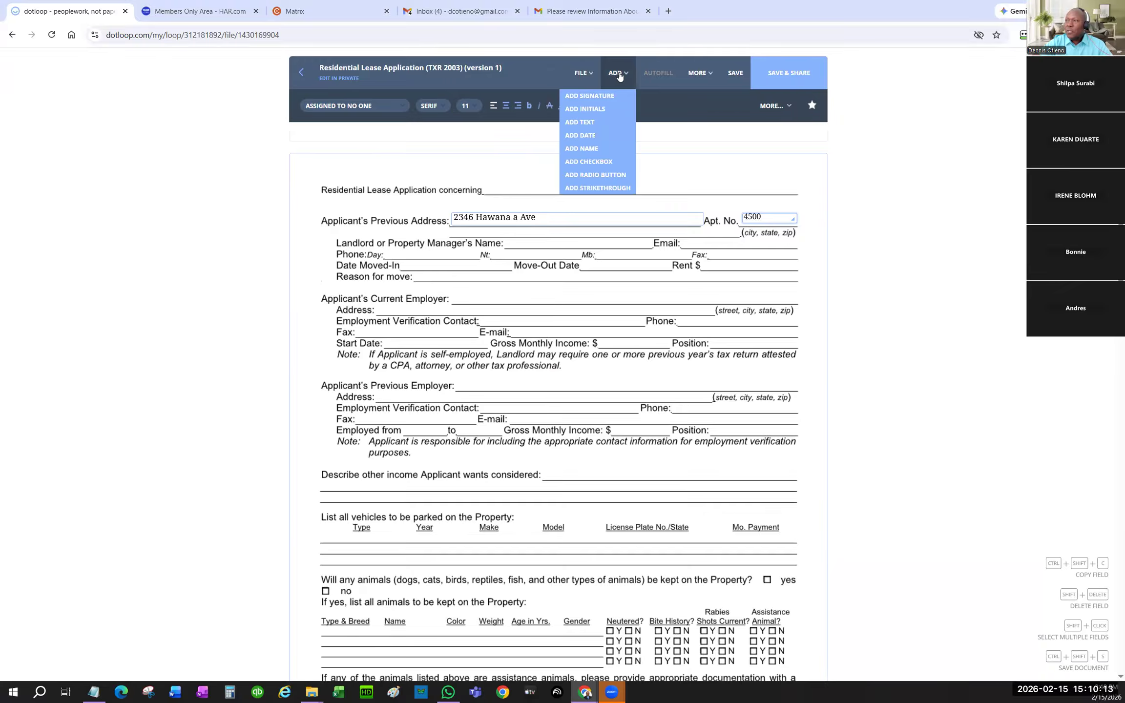
{"action": "left_click", "coordinate": [579, 122]}
{"action": "left_click", "coordinate": [539, 252]}
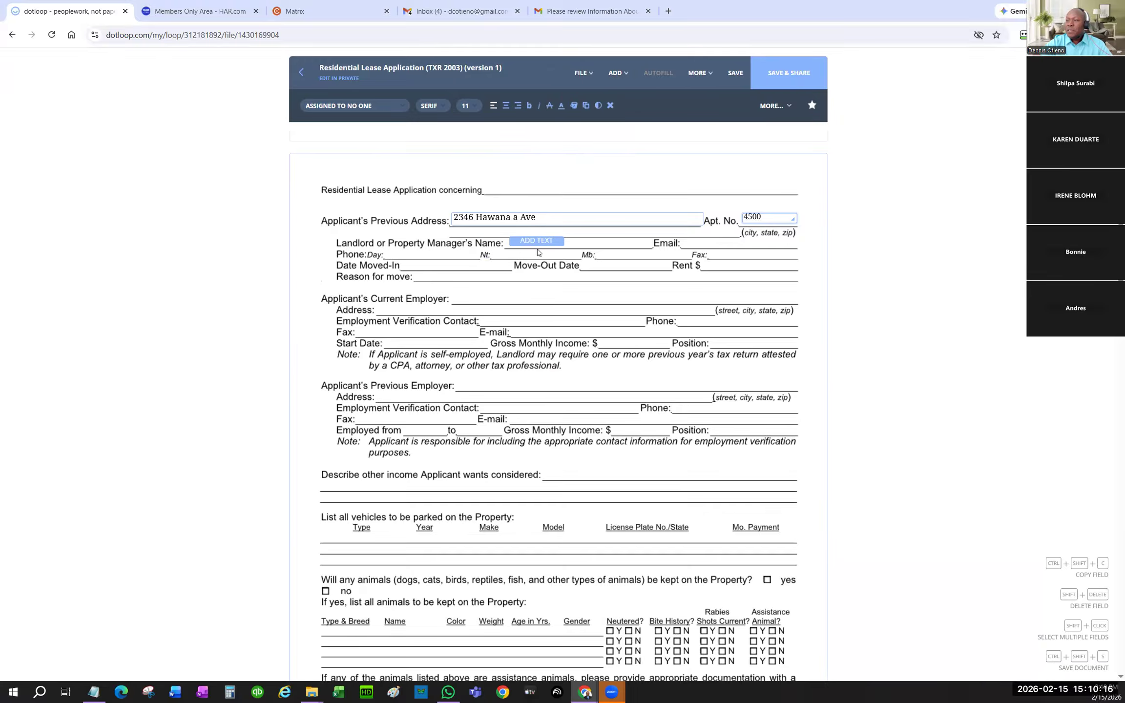
{"action": "left_click_drag", "start_coordinate": [560, 241], "coordinate": [643, 244]}
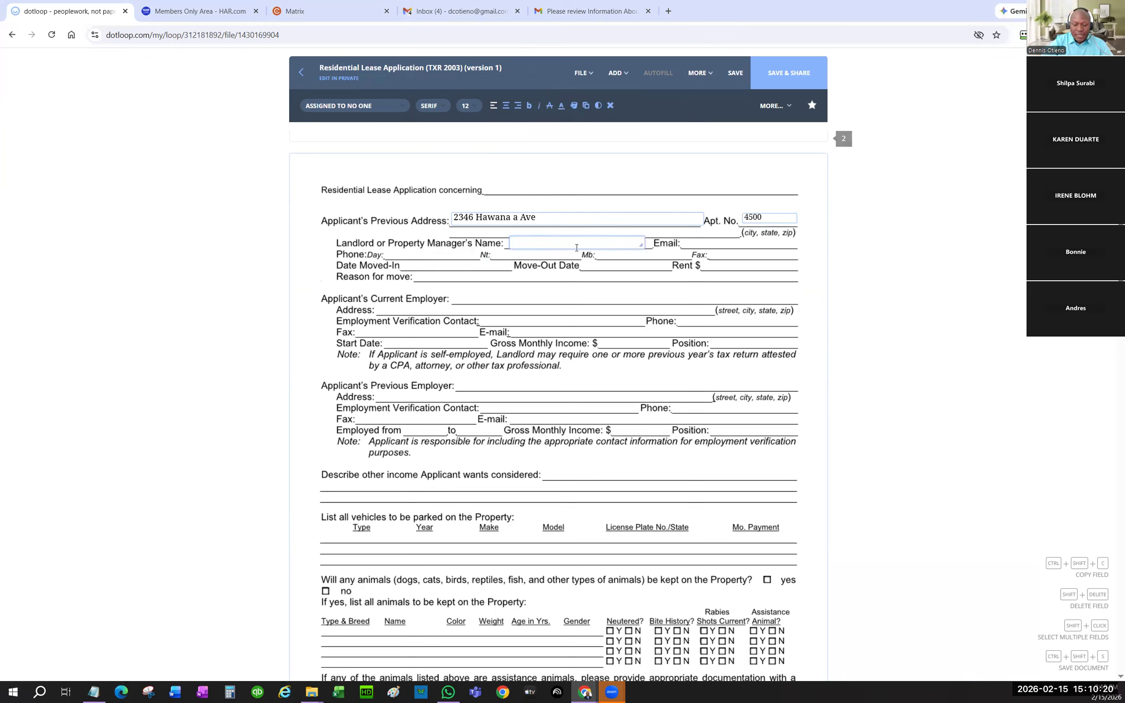
{"action": "type", "text": "Tess s s"}
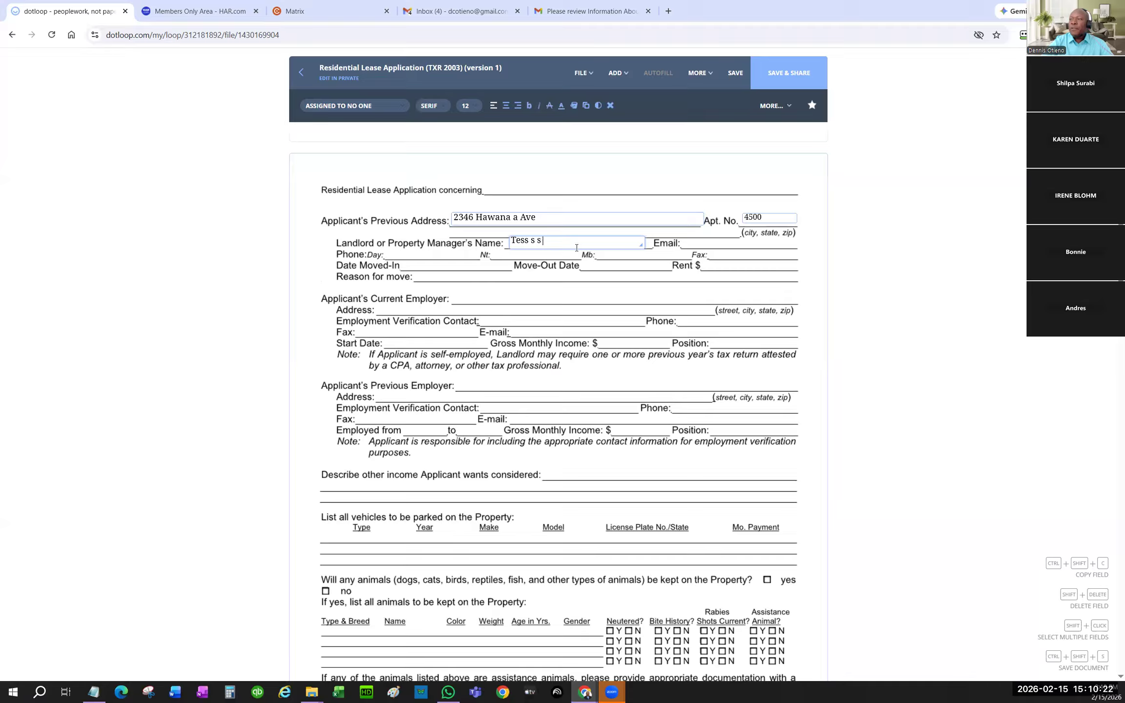
{"action": "left_click", "coordinate": [777, 292]}
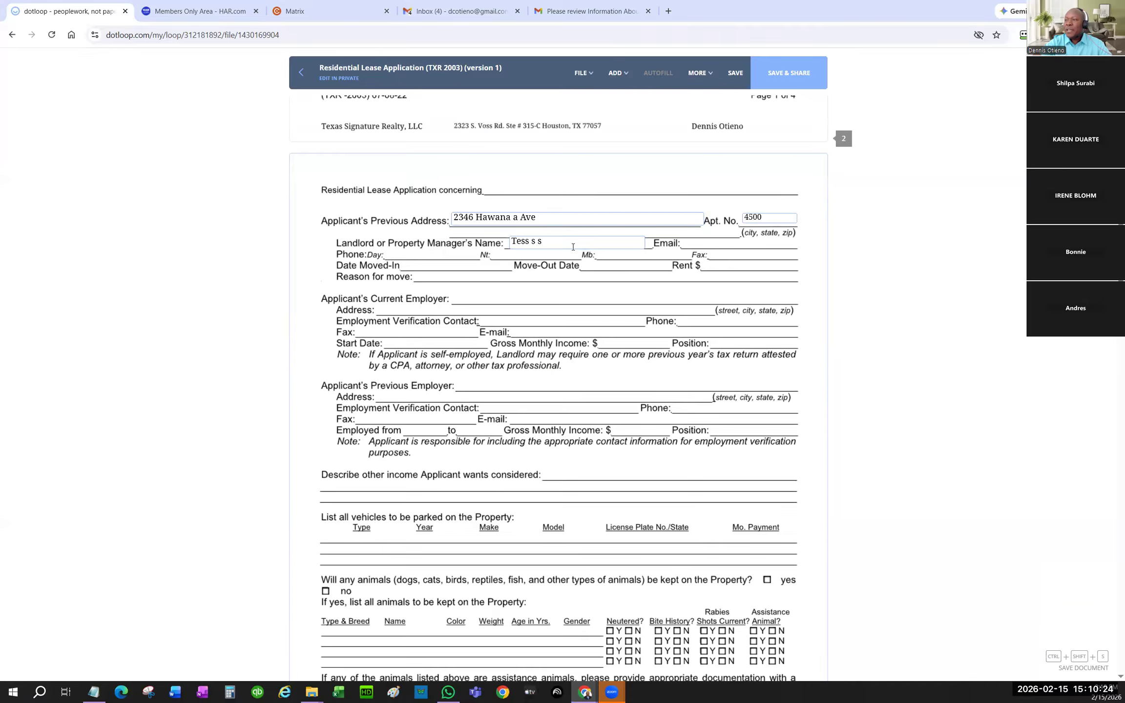
{"action": "left_click", "coordinate": [618, 74]}
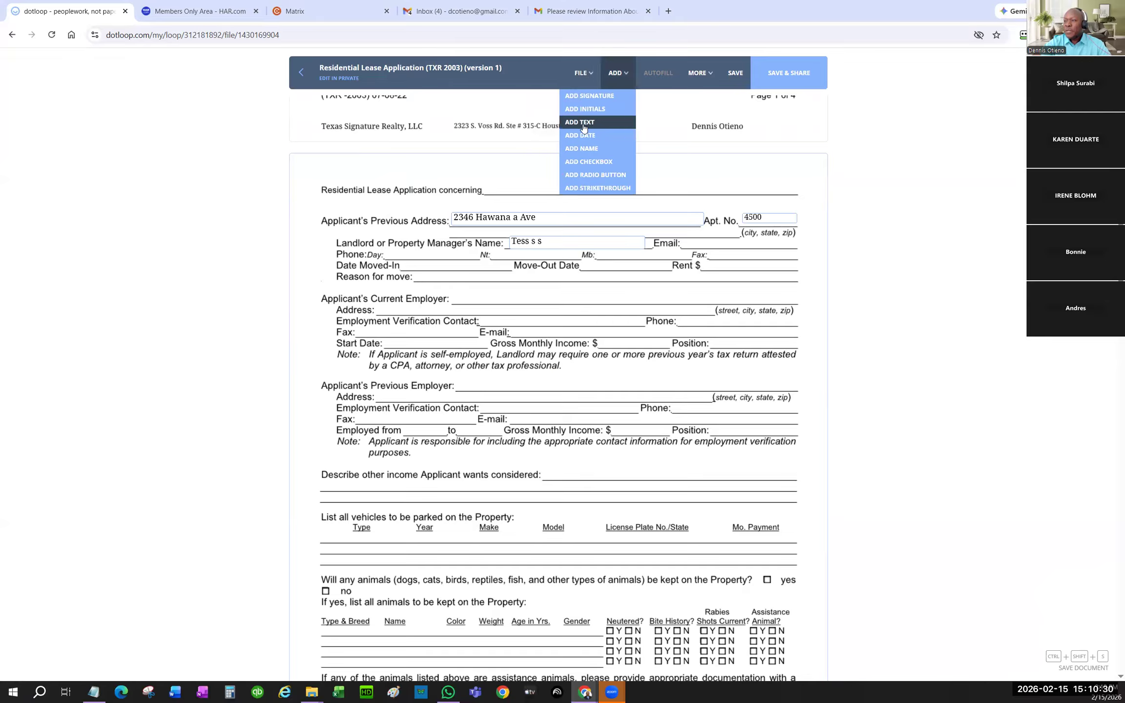
- Place a text field stretched across the Applicant's Current Employer line
{"action": "left_click", "coordinate": [581, 123]}
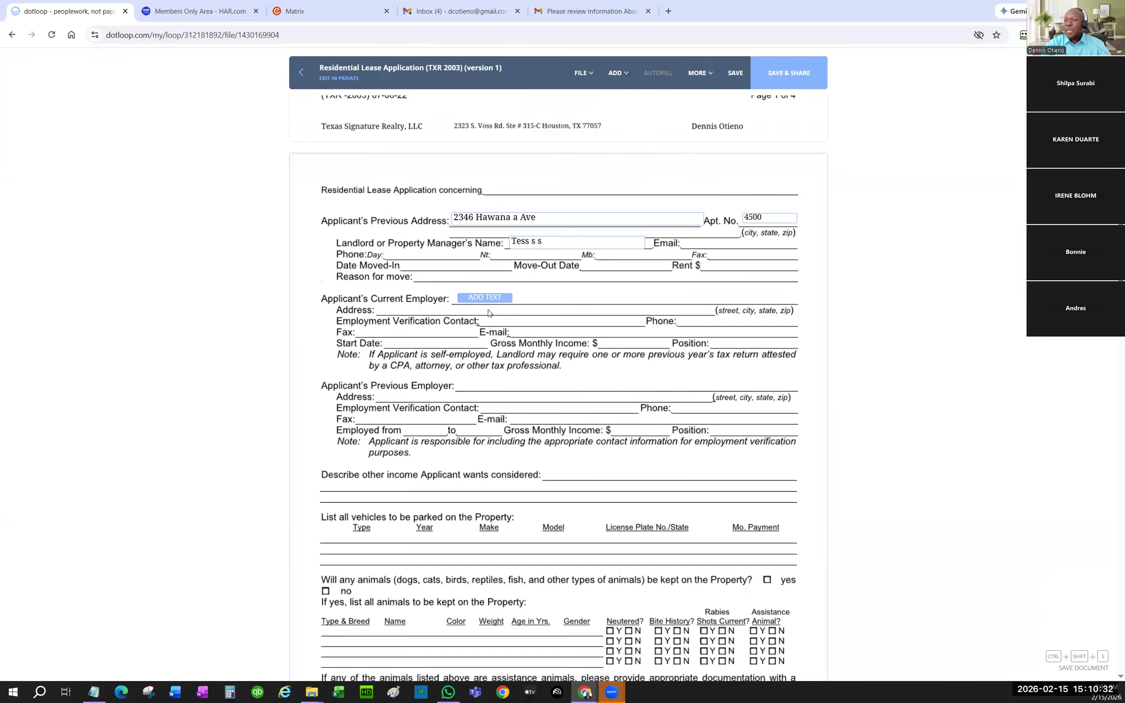
{"action": "left_click", "coordinate": [487, 301]}
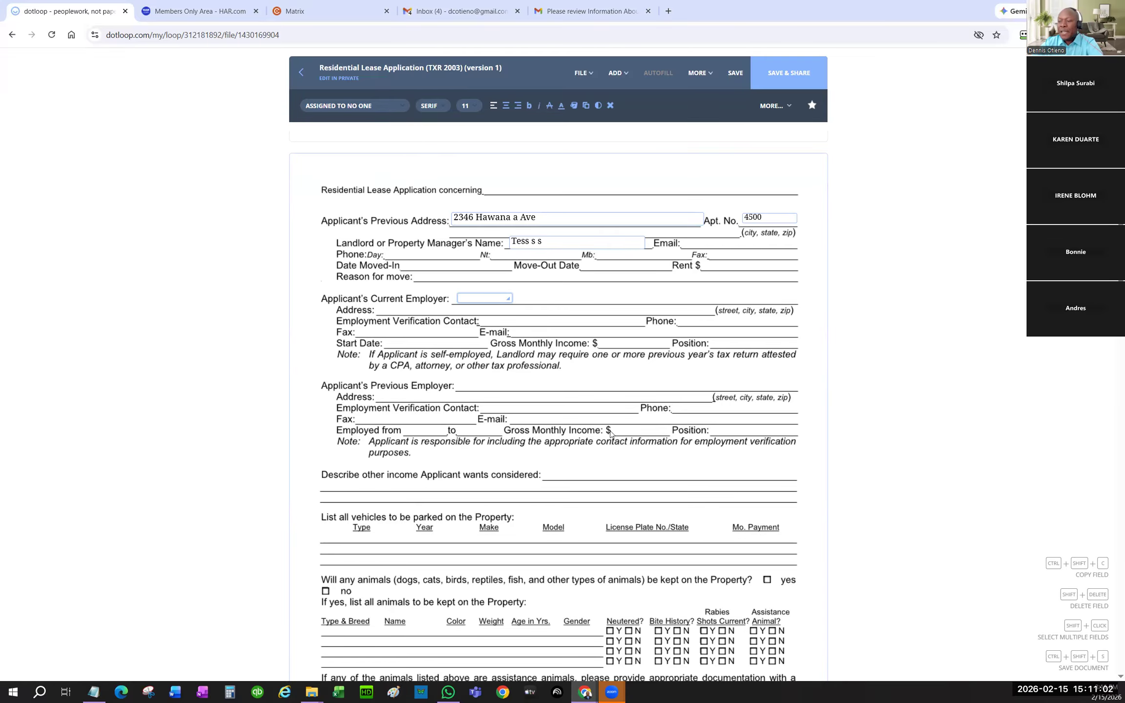
{"action": "scroll", "coordinate": [705, 469], "scroll_direction": "down", "scroll_amount": 3}
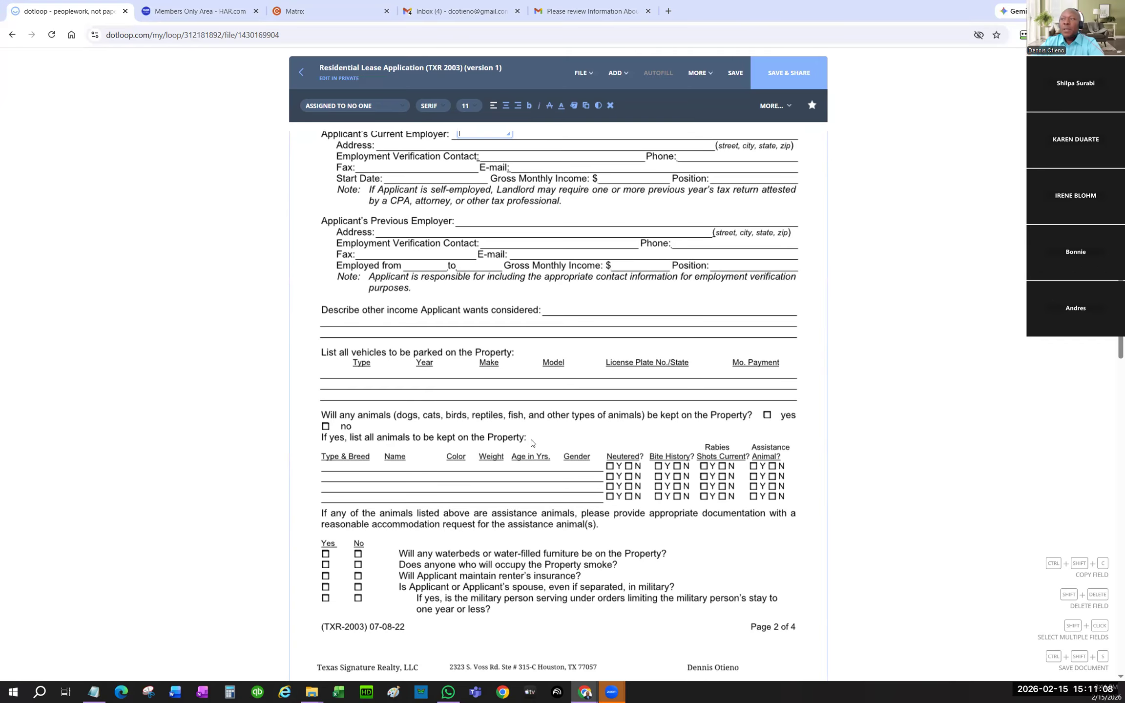
{"action": "scroll", "coordinate": [523, 441], "scroll_direction": "up", "scroll_amount": 1}
{"action": "scroll", "coordinate": [519, 441], "scroll_direction": "up", "scroll_amount": 2}
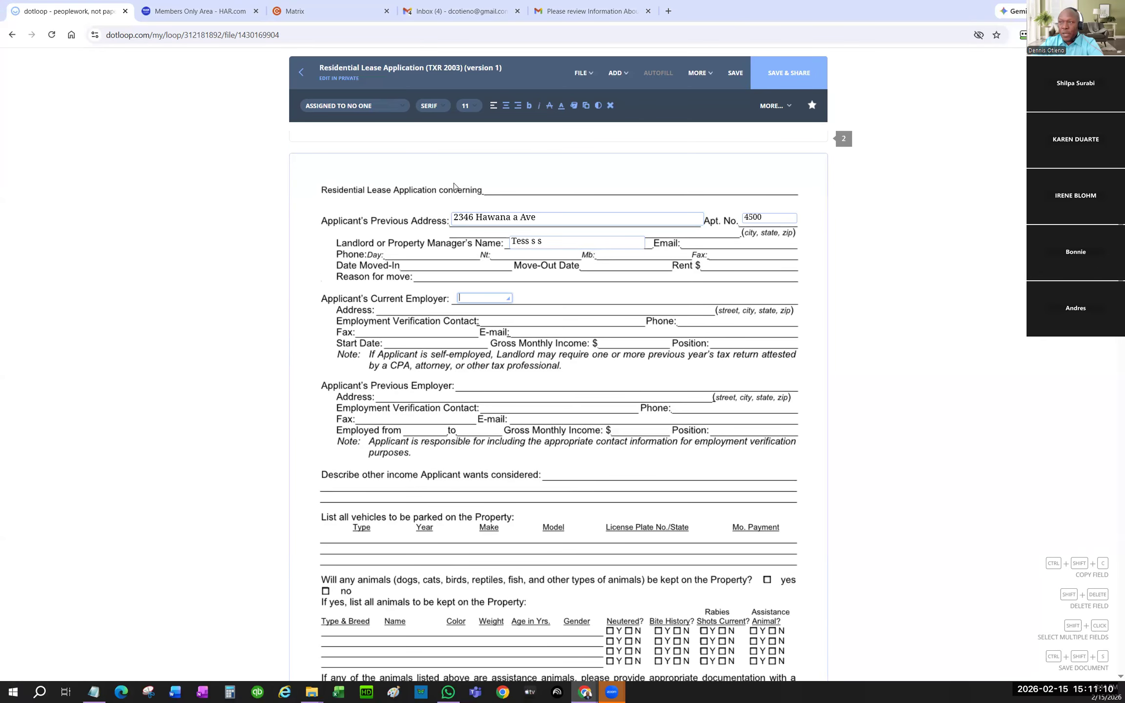
{"action": "scroll", "coordinate": [491, 418], "scroll_direction": "down", "scroll_amount": 3}
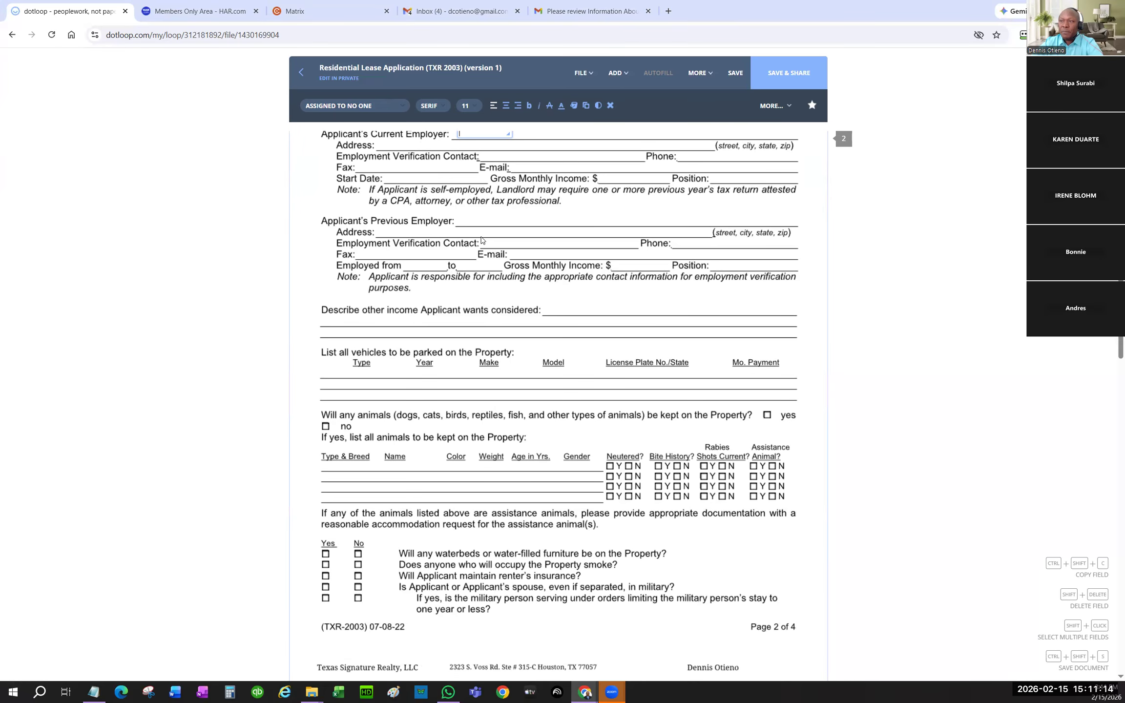
{"action": "scroll", "coordinate": [481, 238], "scroll_direction": "up", "scroll_amount": 1}
{"action": "scroll", "coordinate": [449, 230], "scroll_direction": "up", "scroll_amount": 1}
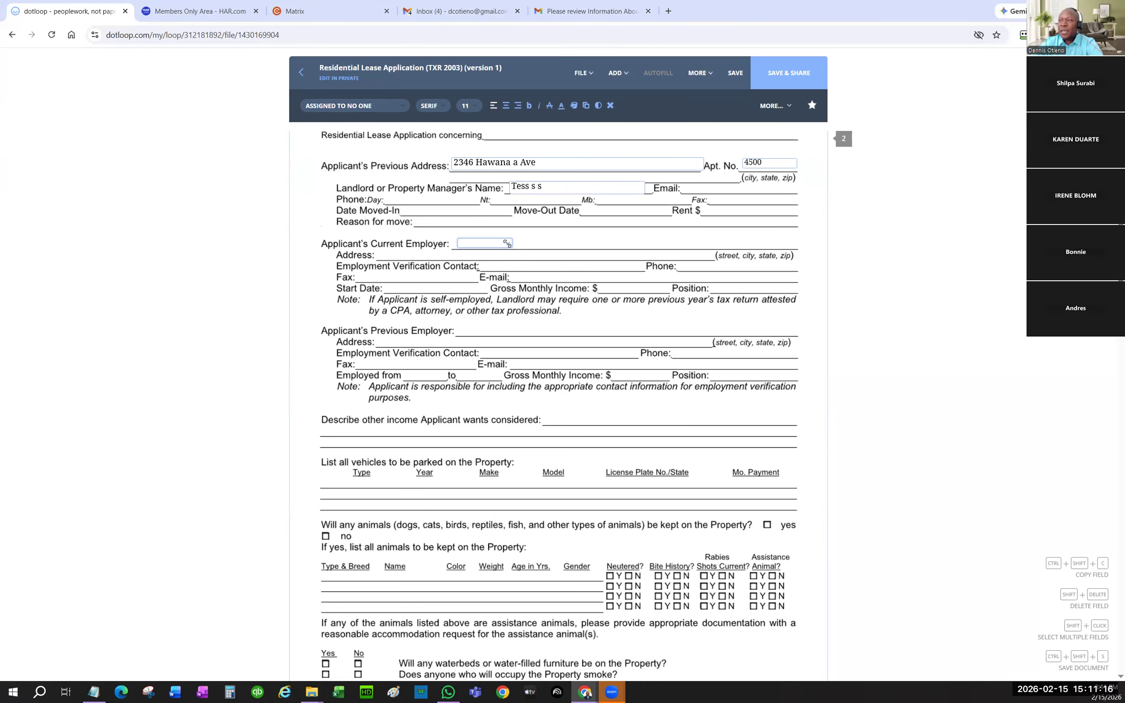
{"action": "left_click_drag", "start_coordinate": [524, 246], "coordinate": [787, 246]}
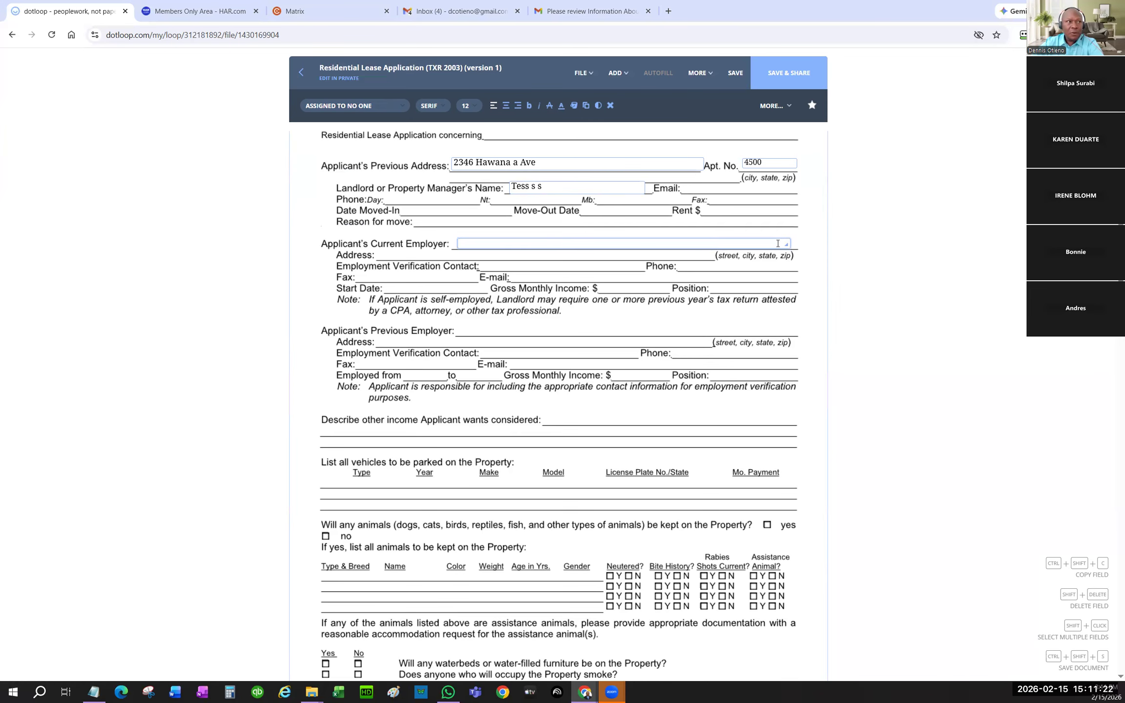
- Add widened text fields on the employer Address and Employment Verification Contact lines, then select the block
{"action": "left_click", "coordinate": [617, 72]}
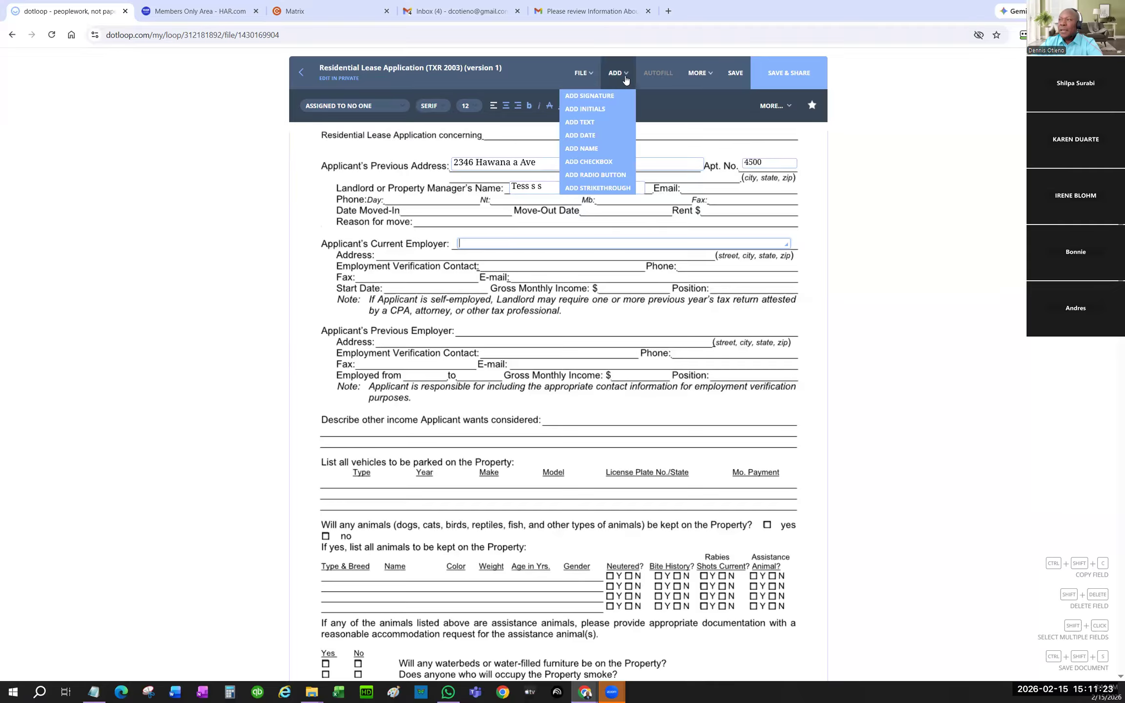
{"action": "left_click", "coordinate": [607, 123]}
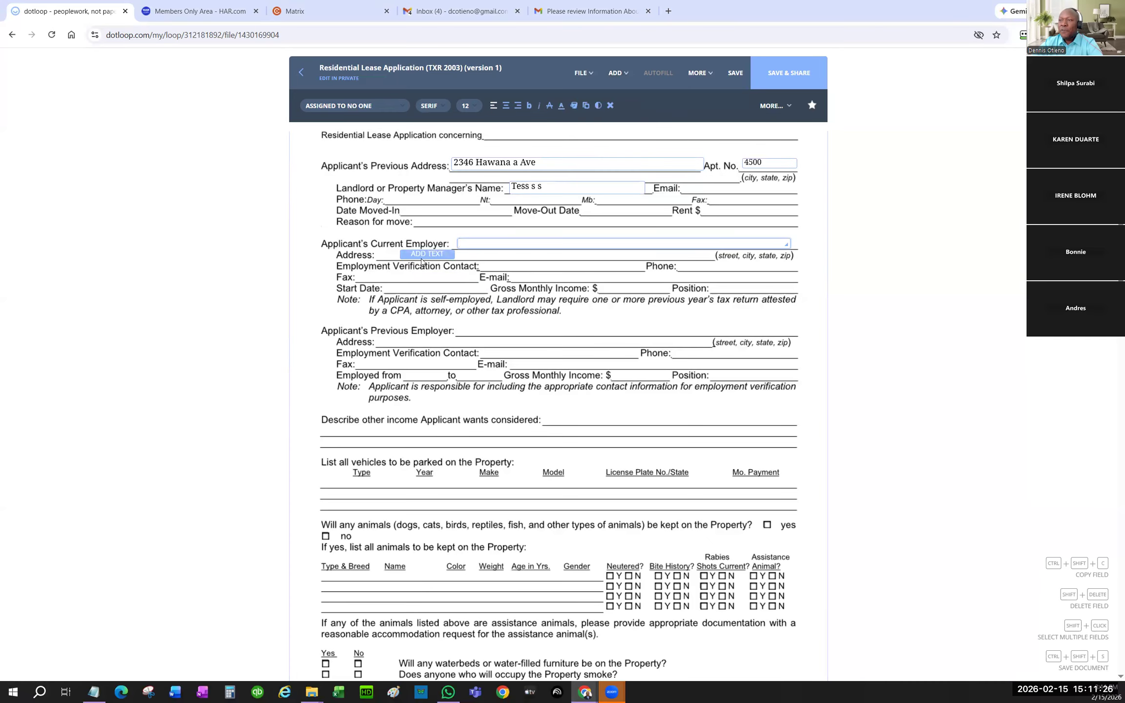
{"action": "left_click", "coordinate": [403, 258]}
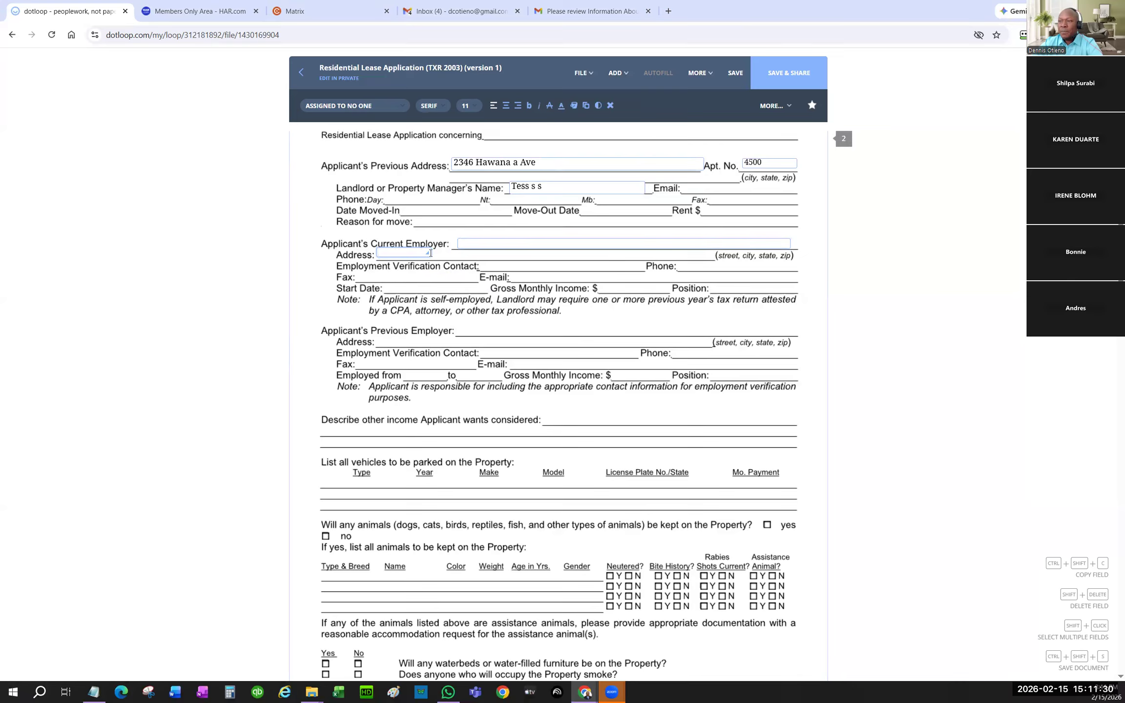
{"action": "left_click_drag", "start_coordinate": [427, 254], "coordinate": [723, 258]}
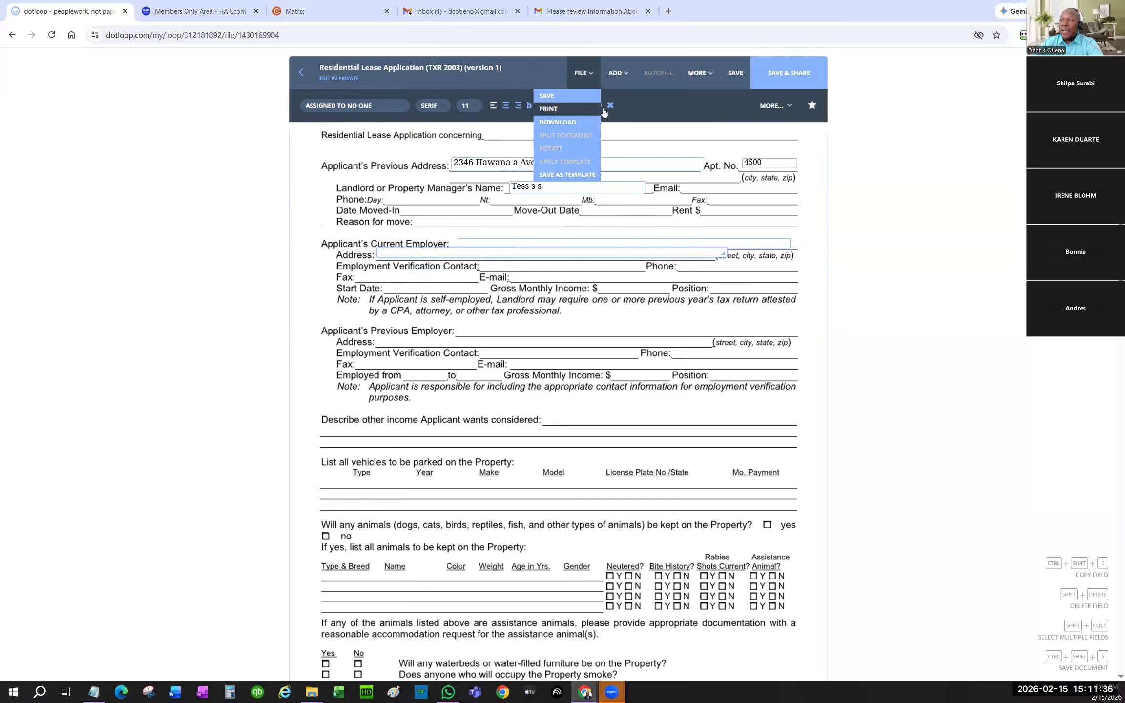
{"action": "mouse_move", "coordinate": [632, 79]}
{"action": "left_click", "coordinate": [589, 123]}
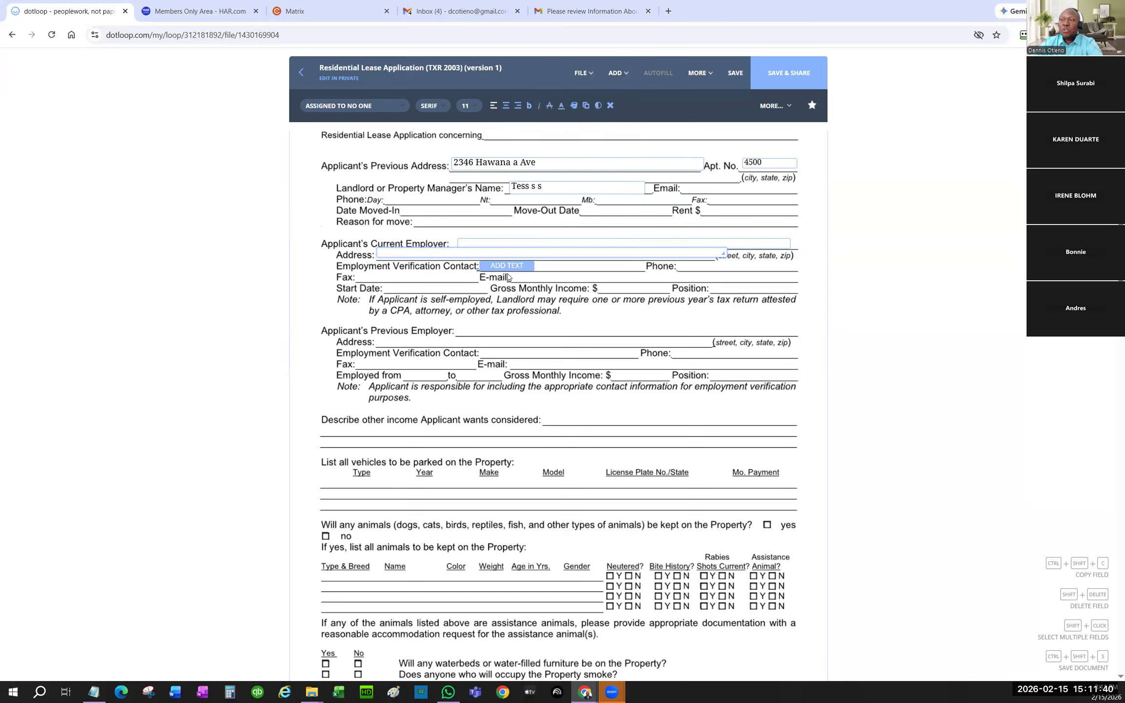
{"action": "left_click", "coordinate": [509, 277]}
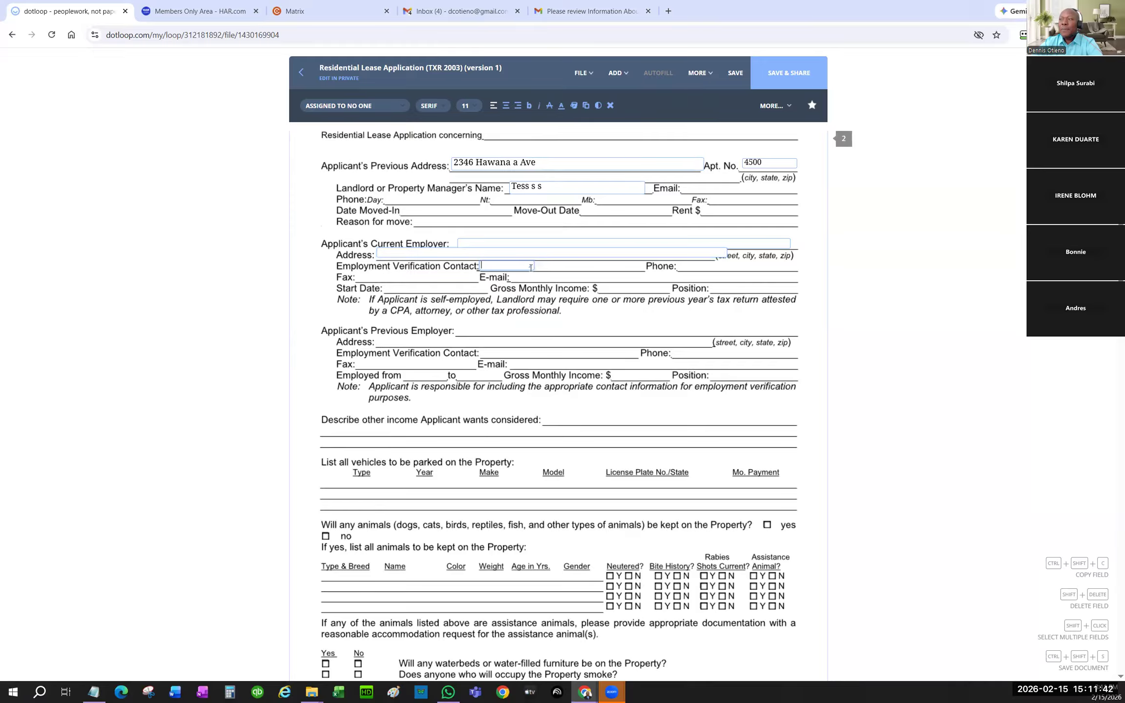
{"action": "left_click_drag", "start_coordinate": [529, 267], "coordinate": [638, 268]}
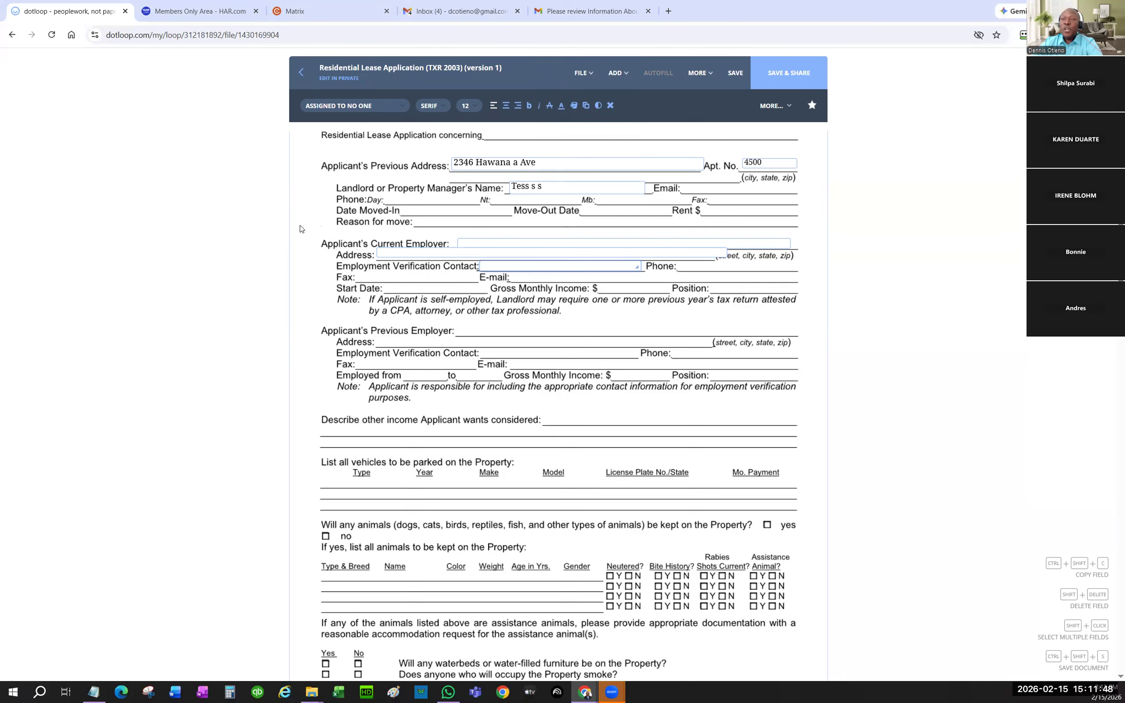
{"action": "left_click_drag", "start_coordinate": [309, 223], "coordinate": [825, 293]}
- Assign the selected Current Employer fields to the test buyer, then close Save & Share without sharing
{"action": "left_click", "coordinate": [398, 107]}
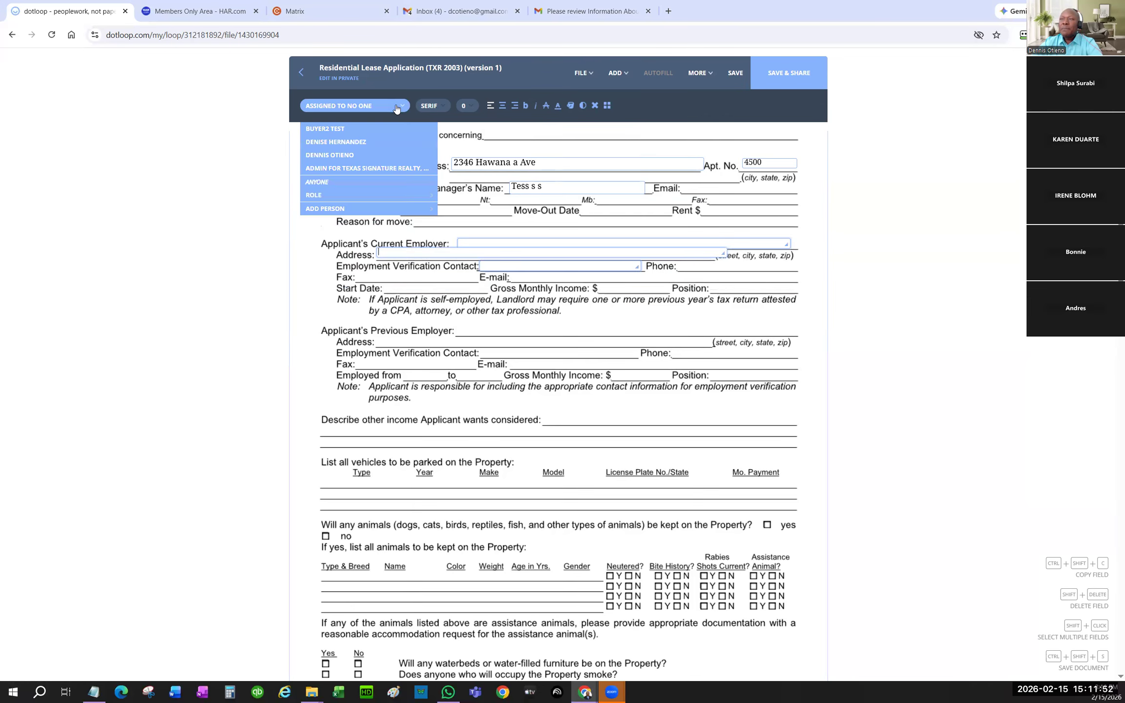
{"action": "left_click", "coordinate": [348, 129]}
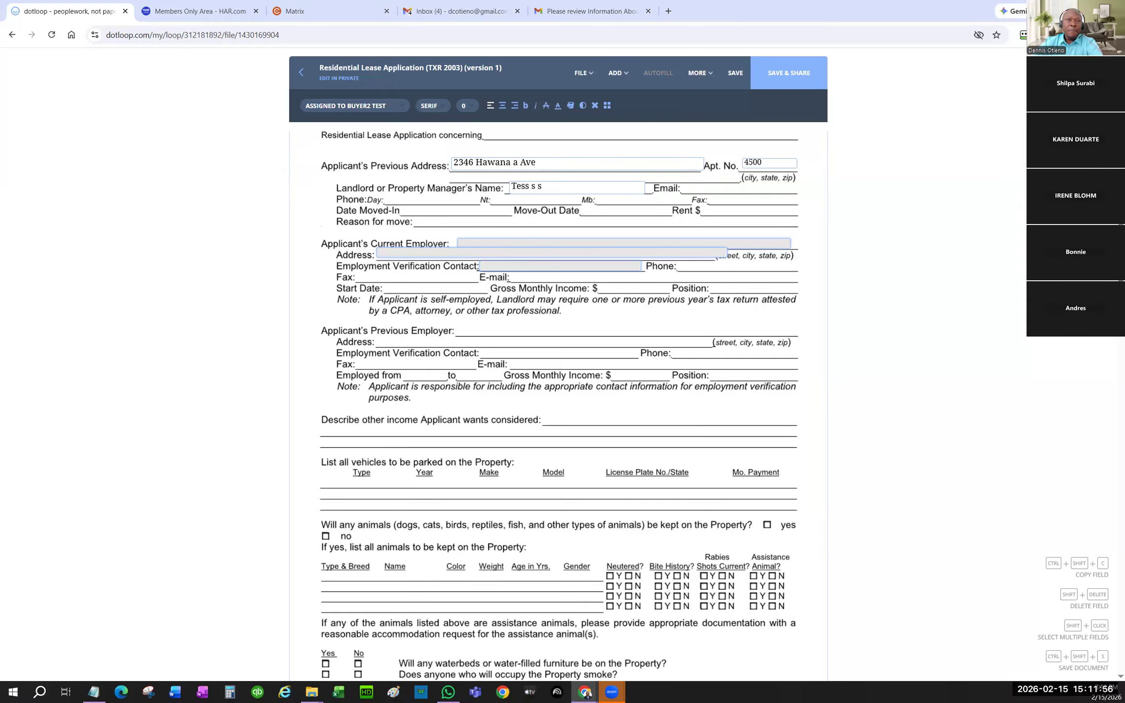
{"action": "left_click", "coordinate": [781, 81]}
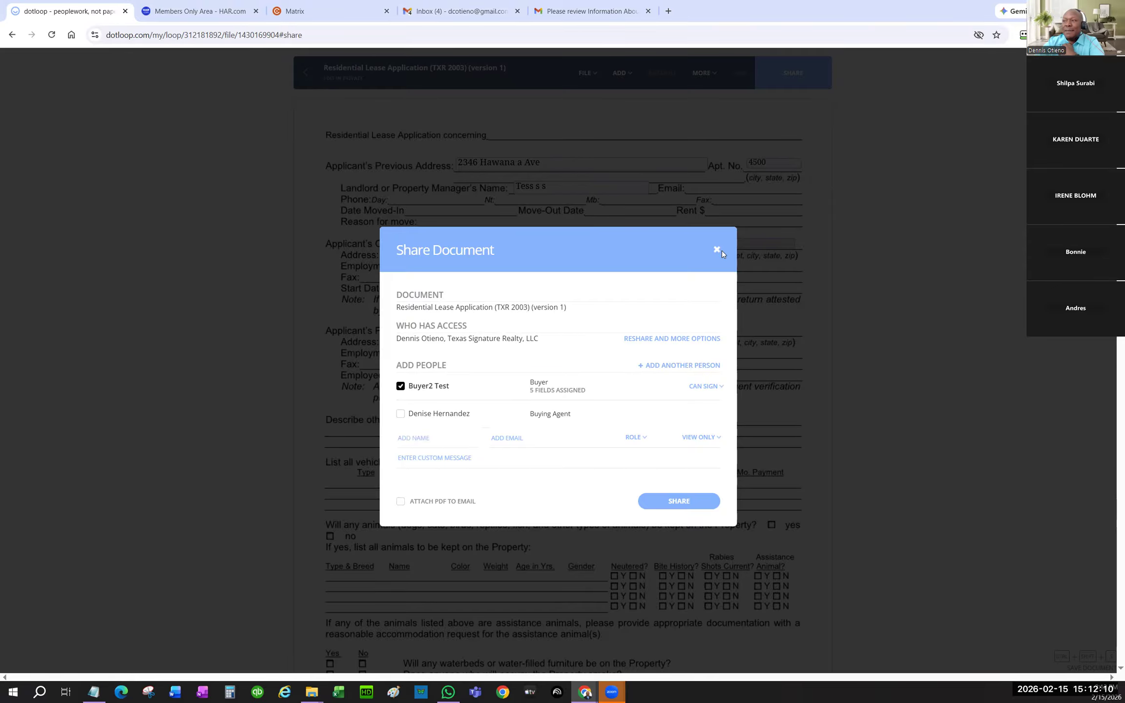
{"action": "left_click", "coordinate": [717, 250]}
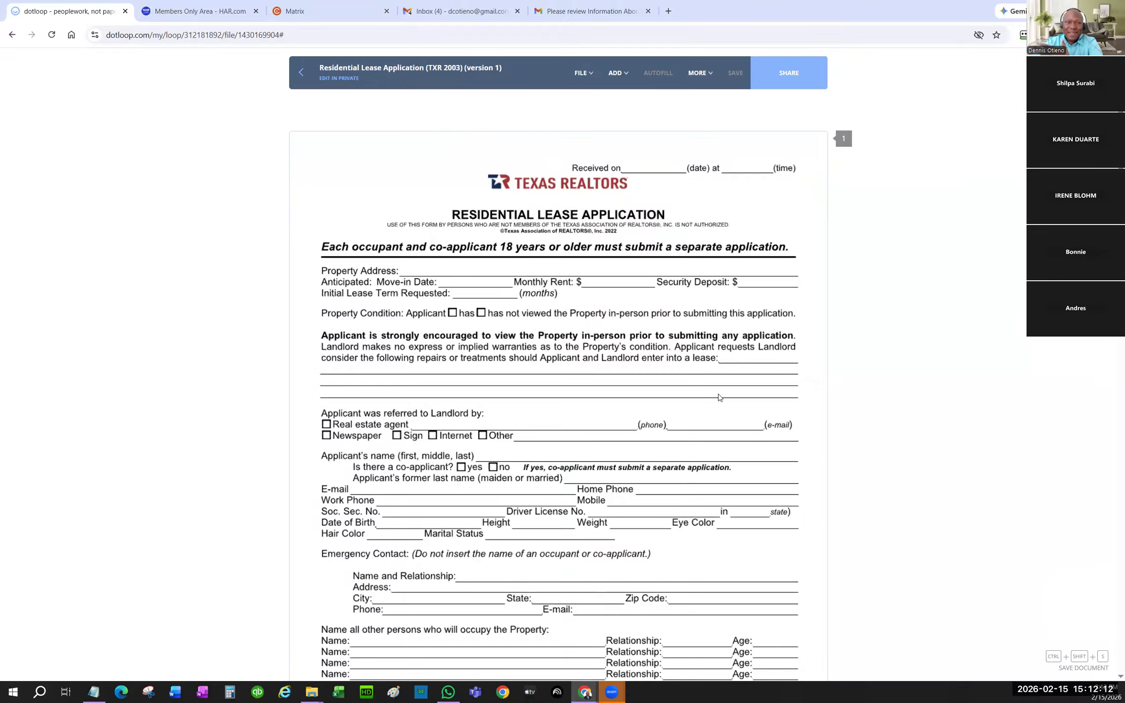
{"action": "scroll", "coordinate": [564, 487], "scroll_direction": "down", "scroll_amount": 5}
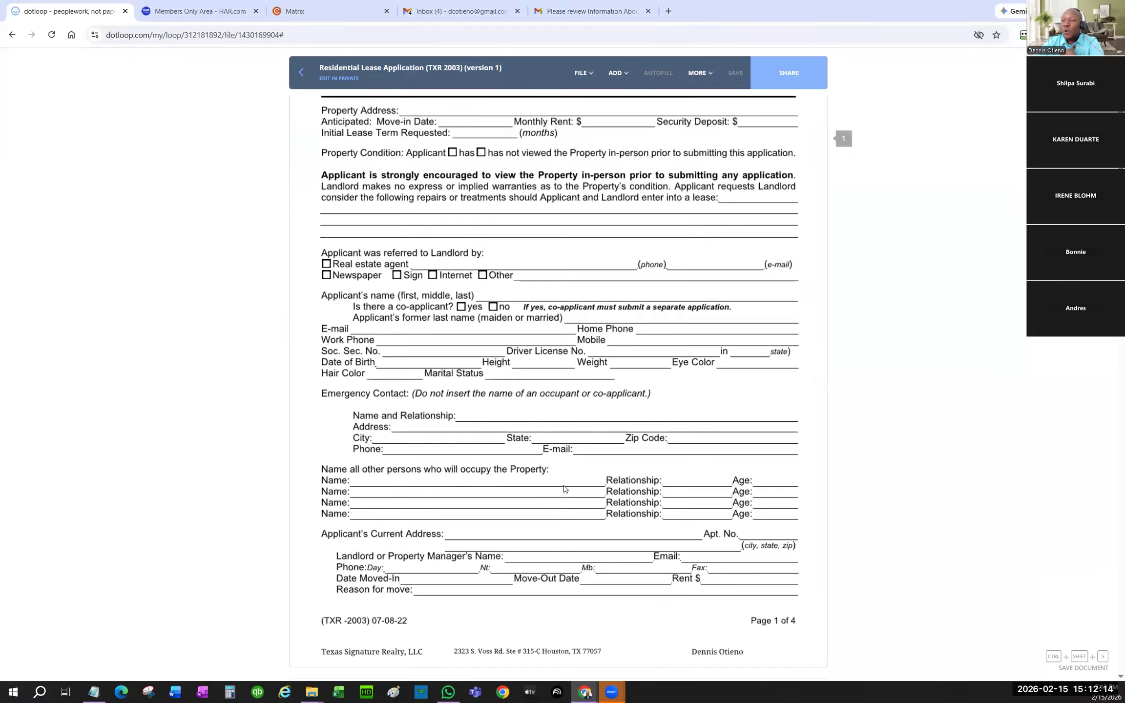
{"action": "scroll", "coordinate": [564, 487], "scroll_direction": "up", "scroll_amount": 5}
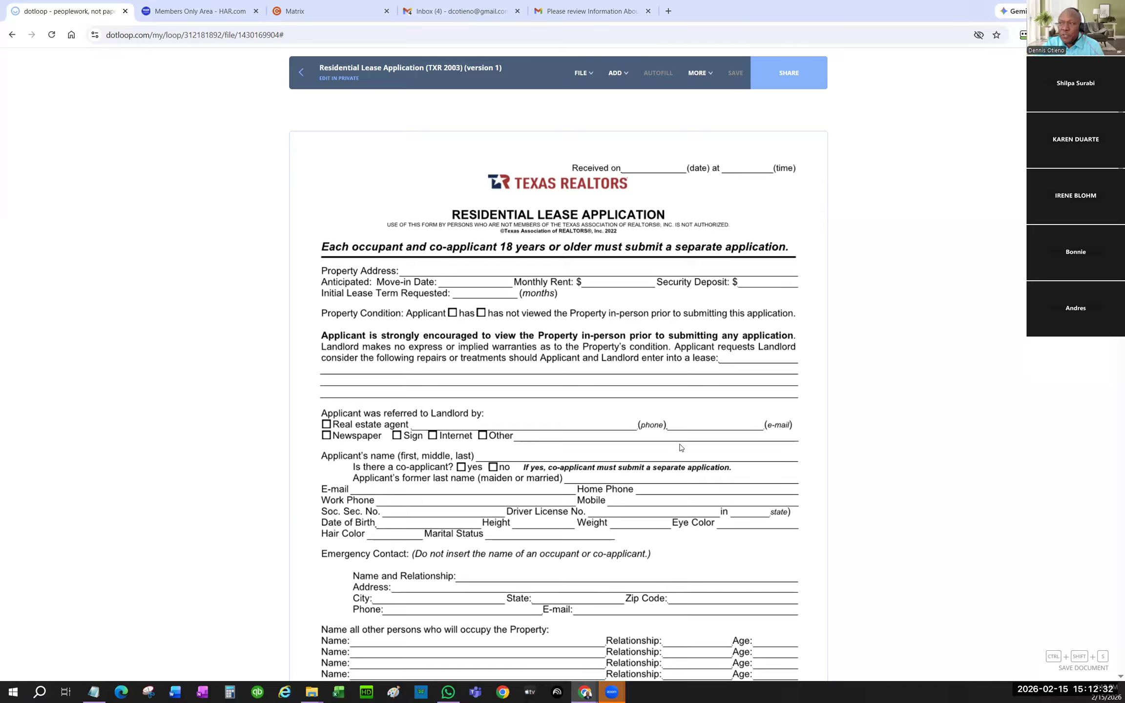
{"action": "scroll", "coordinate": [697, 408], "scroll_direction": "down", "scroll_amount": 3}
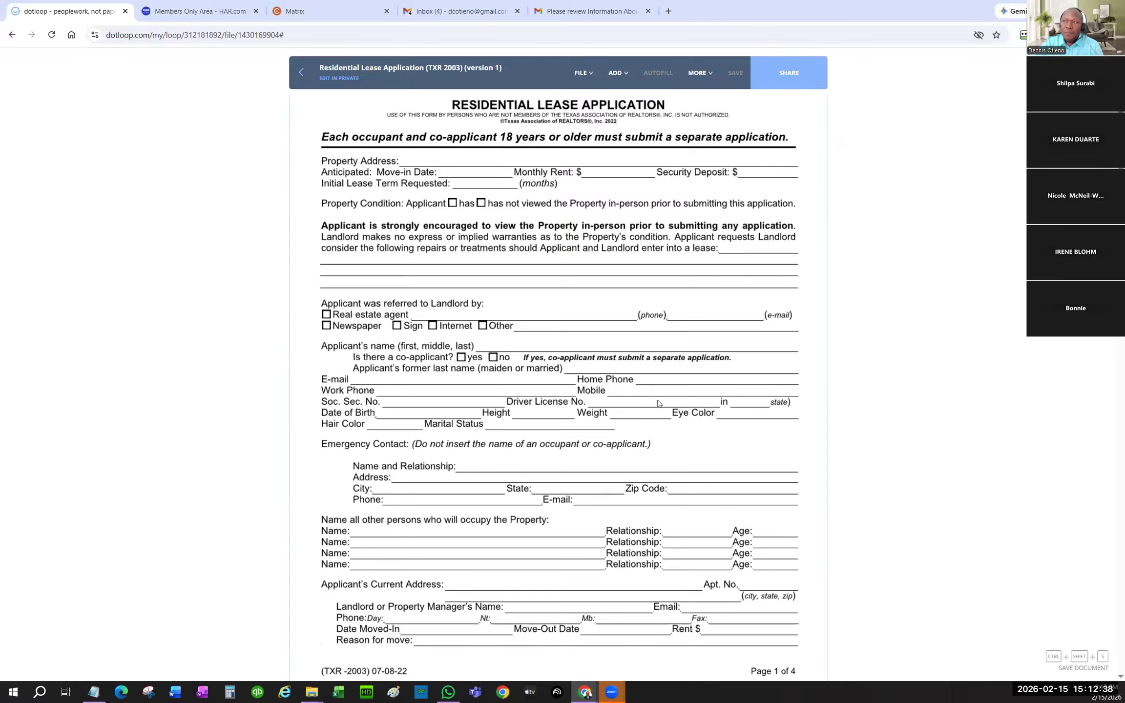
{"action": "scroll", "coordinate": [658, 404], "scroll_direction": "up", "scroll_amount": 1}
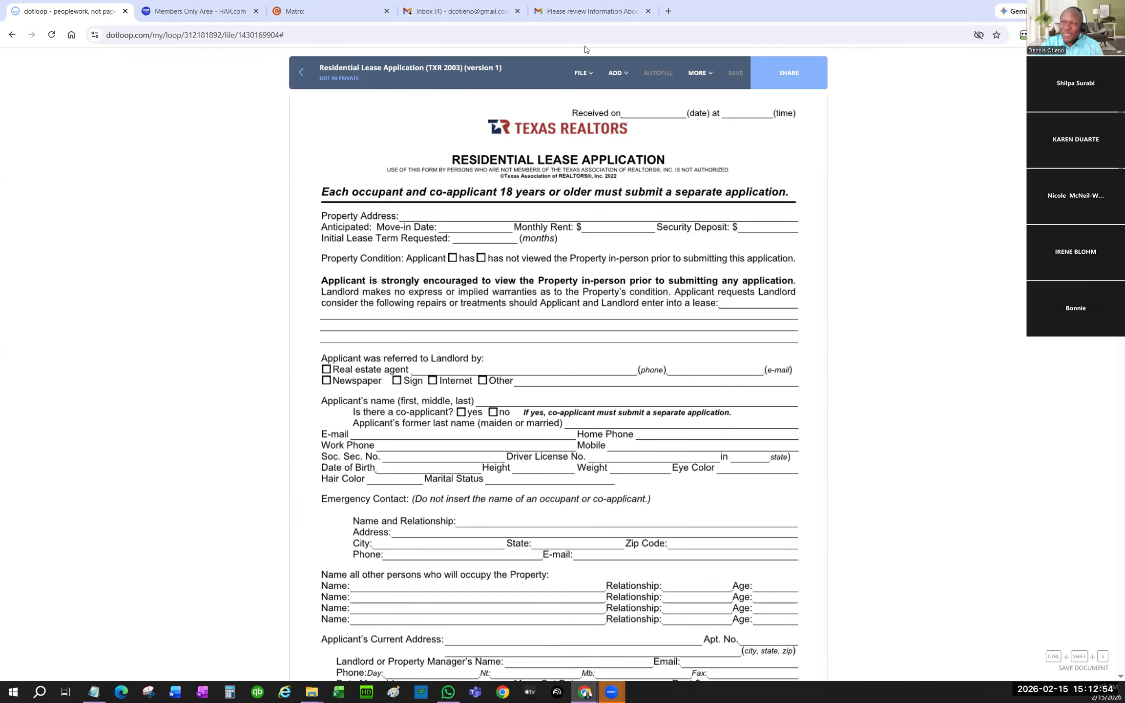
- Leave the form and open the Residential Lease Application (TXR 2003) template from the LEASE-TEMP folder
{"action": "left_click", "coordinate": [303, 73]}
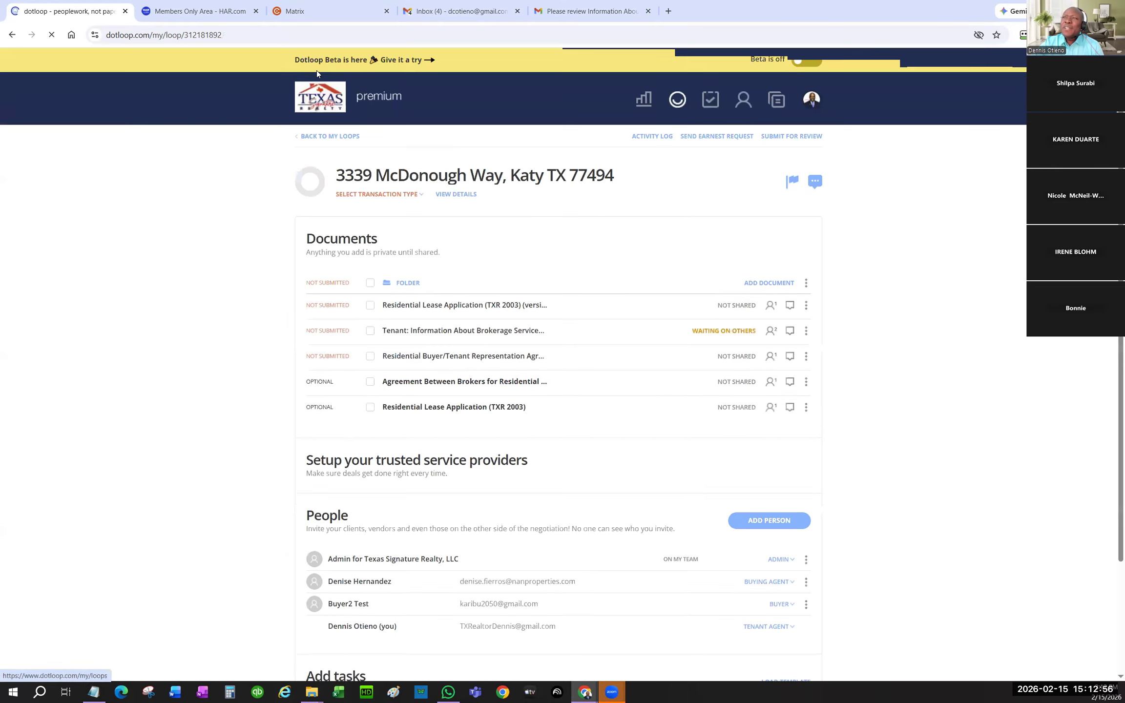
{"action": "left_click", "coordinate": [780, 105]}
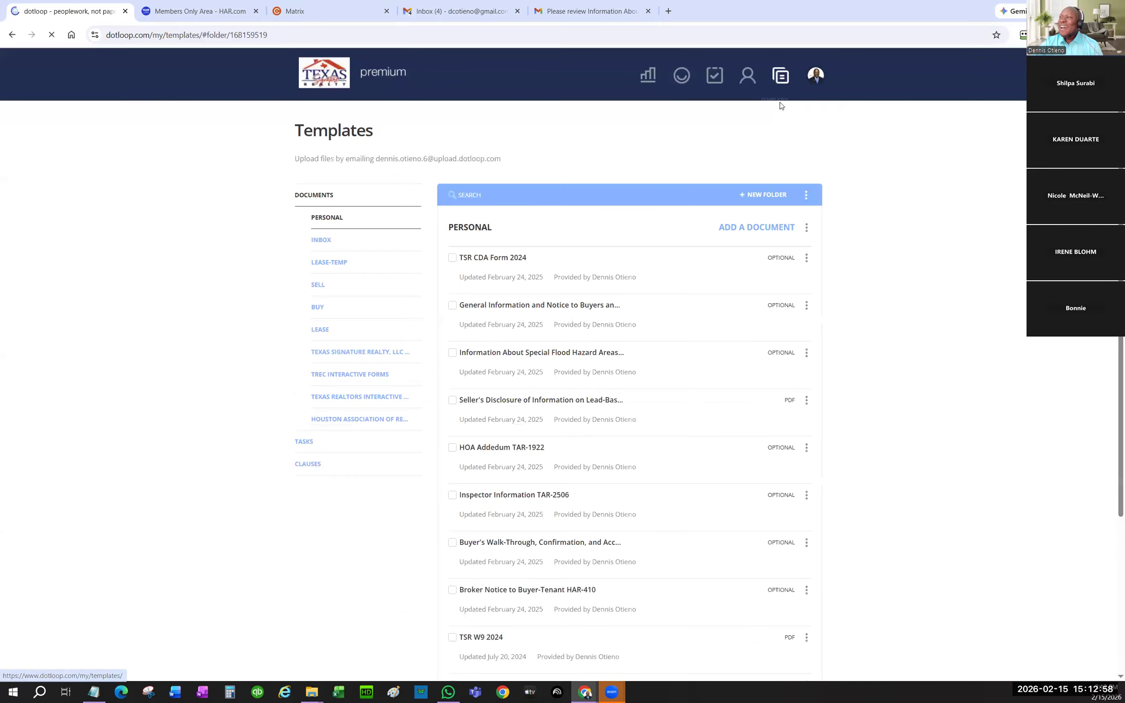
{"action": "left_click", "coordinate": [335, 263]}
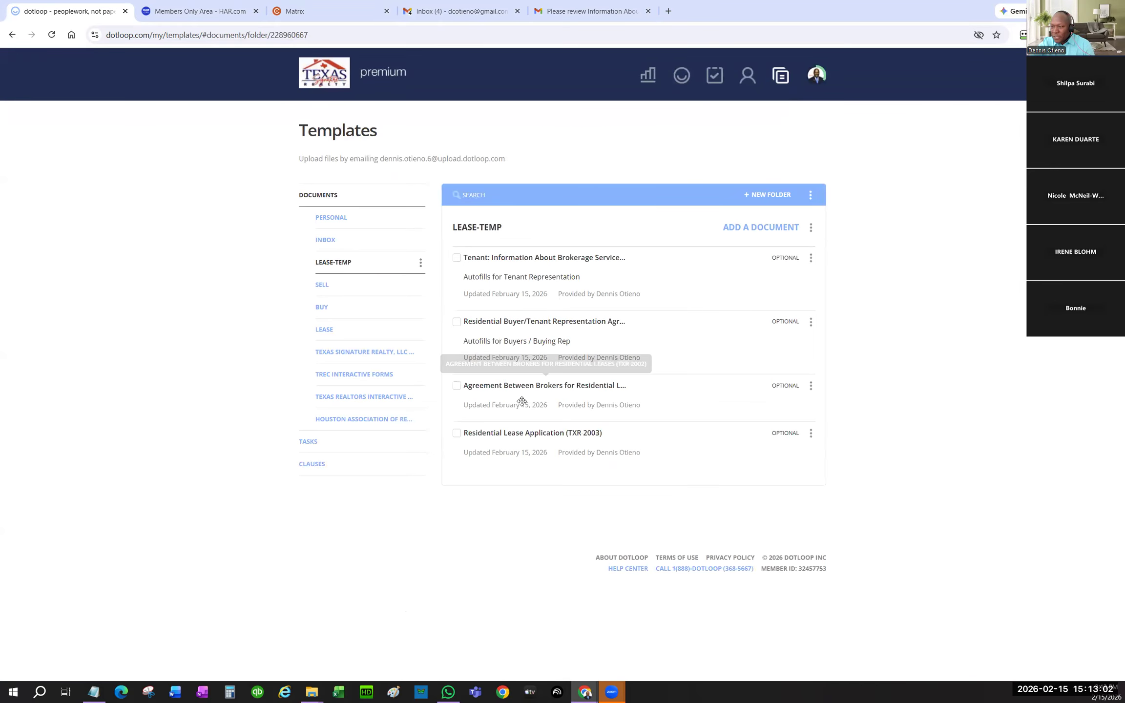
{"action": "left_click", "coordinate": [558, 436]}
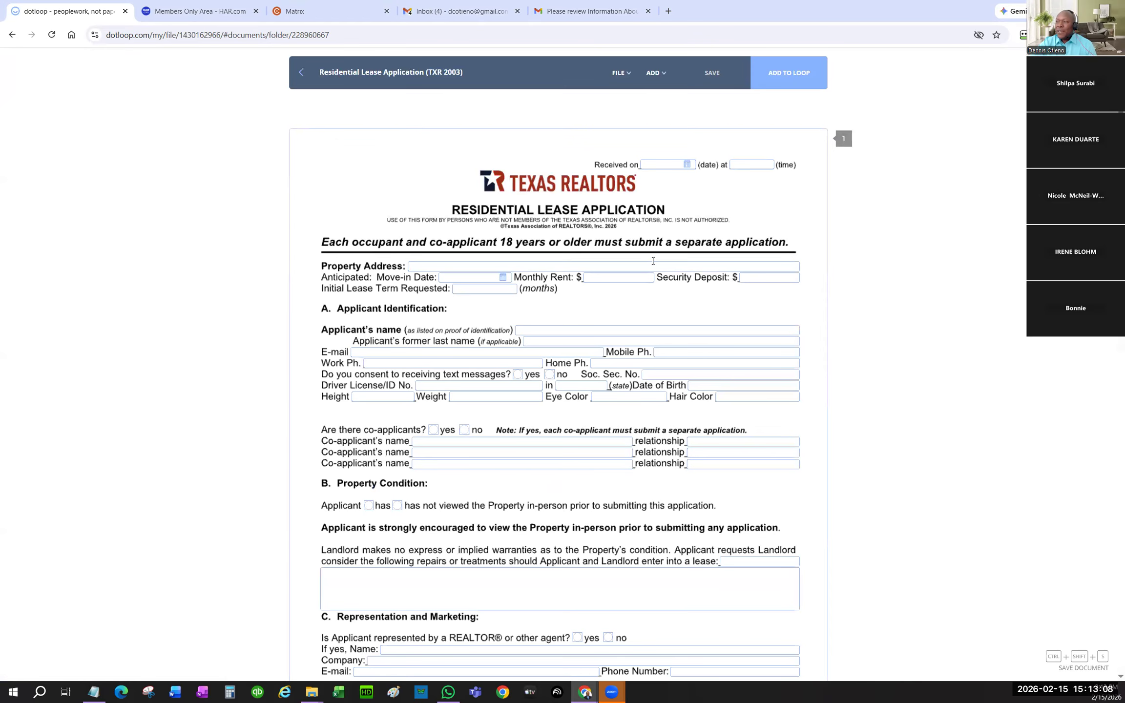
- Inspect the settings of the Property Address and 'If yes, Name' fields on the lease application
{"action": "left_click", "coordinate": [651, 262]}
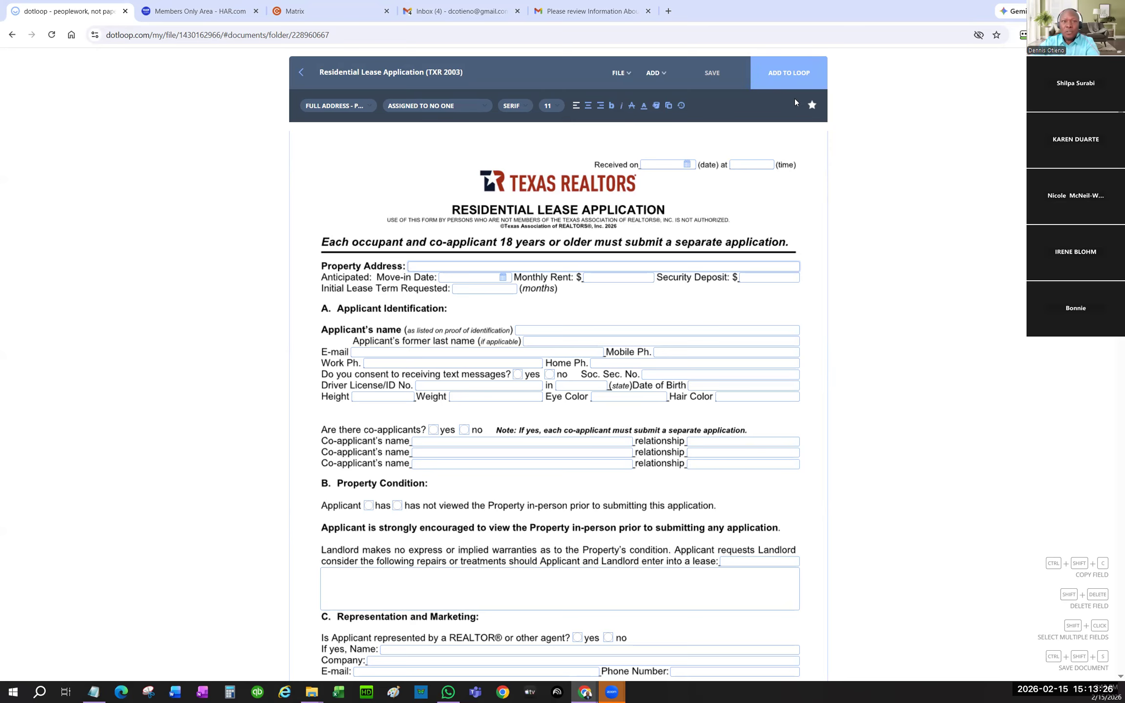
{"action": "scroll", "coordinate": [394, 445], "scroll_direction": "down", "scroll_amount": 5}
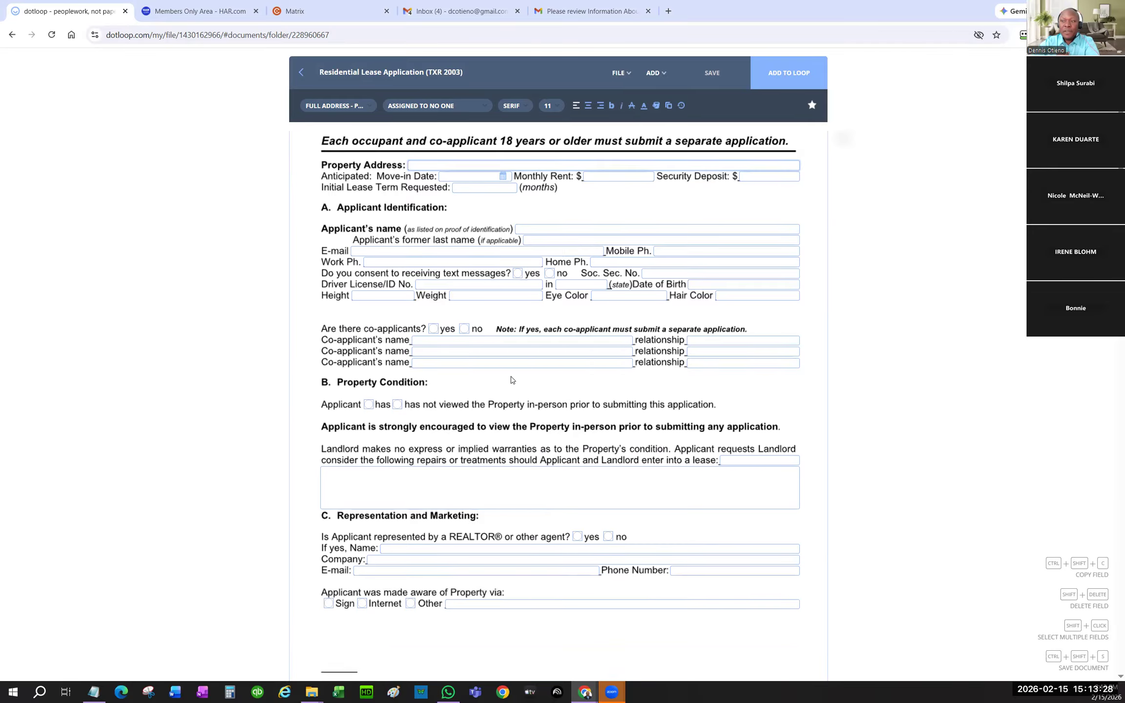
{"action": "left_click", "coordinate": [409, 428]}
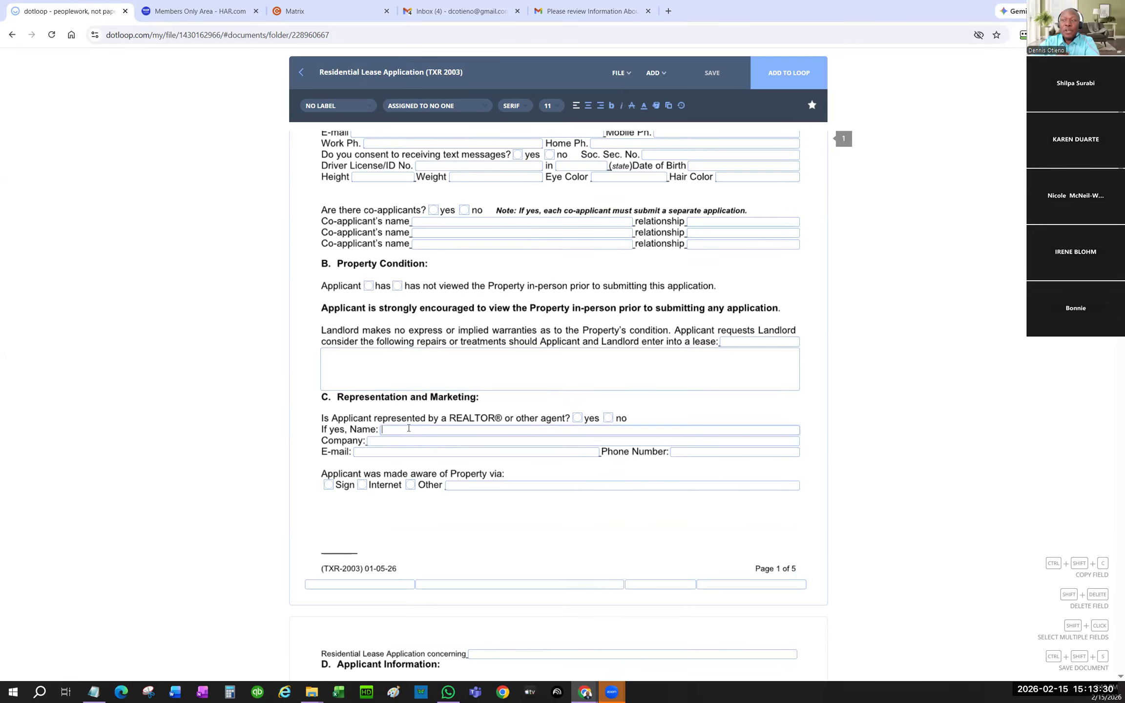
{"action": "scroll", "coordinate": [474, 424], "scroll_direction": "up", "scroll_amount": 5}
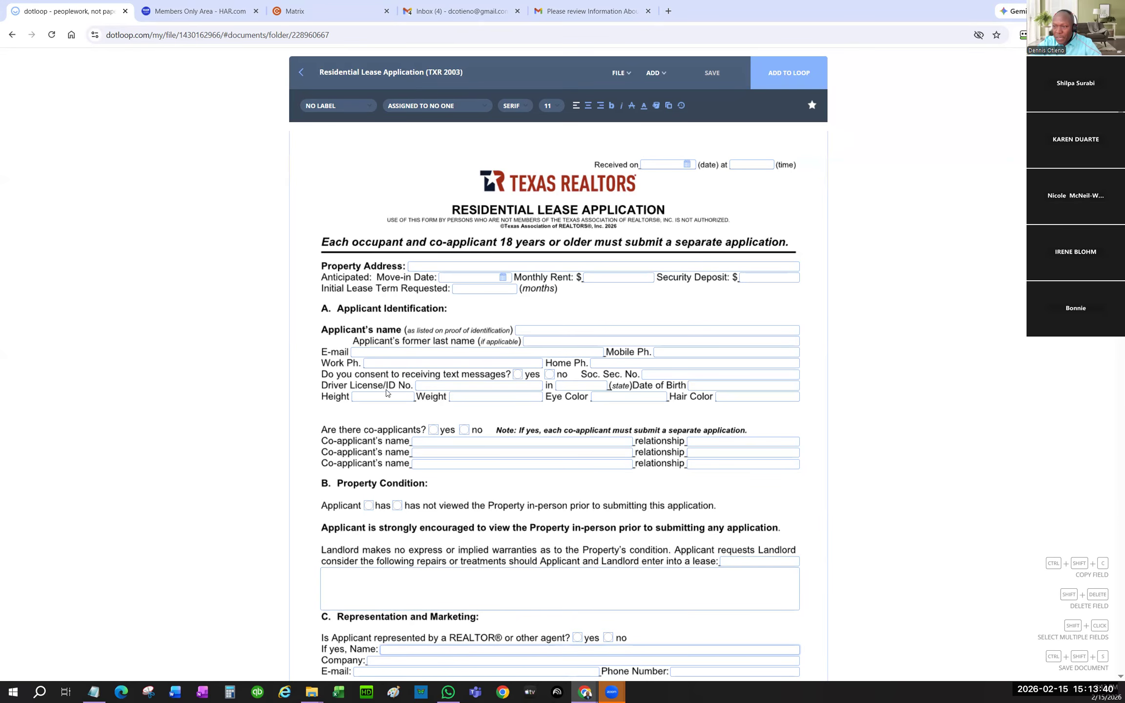
- Scroll through all pages of the lease application template, then close it
{"action": "scroll", "coordinate": [498, 395], "scroll_direction": "down", "scroll_amount": 5}
{"action": "scroll", "coordinate": [498, 395], "scroll_direction": "down", "scroll_amount": 5}
{"action": "scroll", "coordinate": [498, 394], "scroll_direction": "down", "scroll_amount": 5}
{"action": "scroll", "coordinate": [499, 389], "scroll_direction": "down", "scroll_amount": 7}
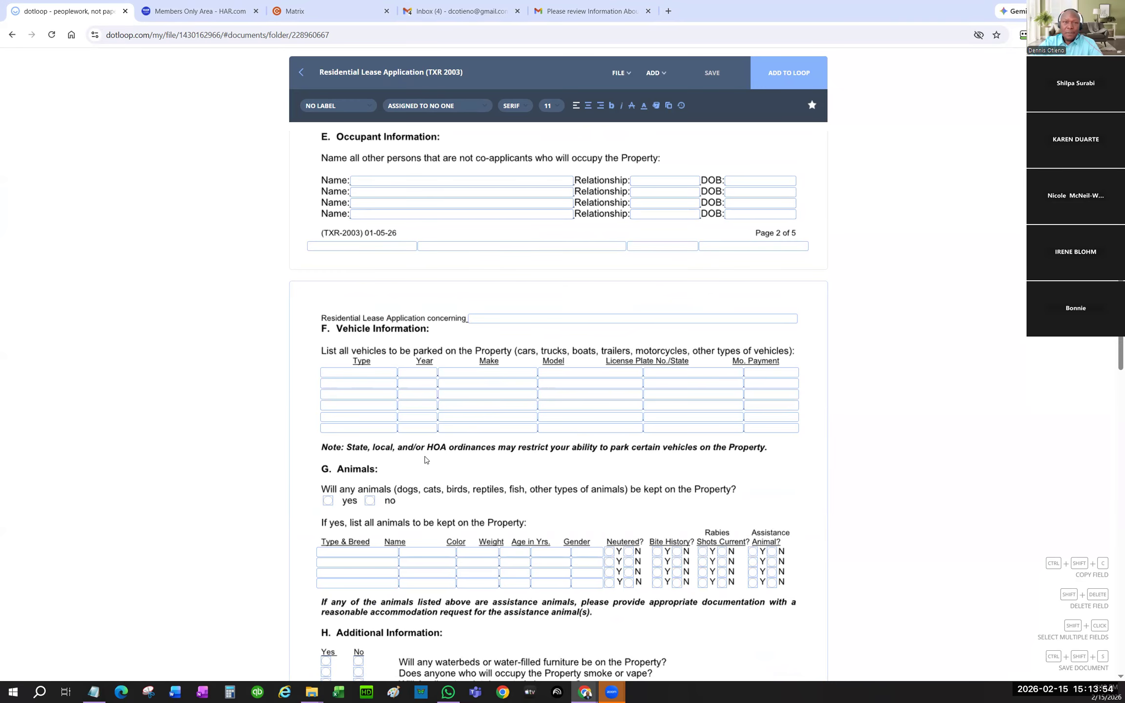
{"action": "scroll", "coordinate": [425, 459], "scroll_direction": "down", "scroll_amount": 10}
{"action": "scroll", "coordinate": [482, 451], "scroll_direction": "down", "scroll_amount": 8}
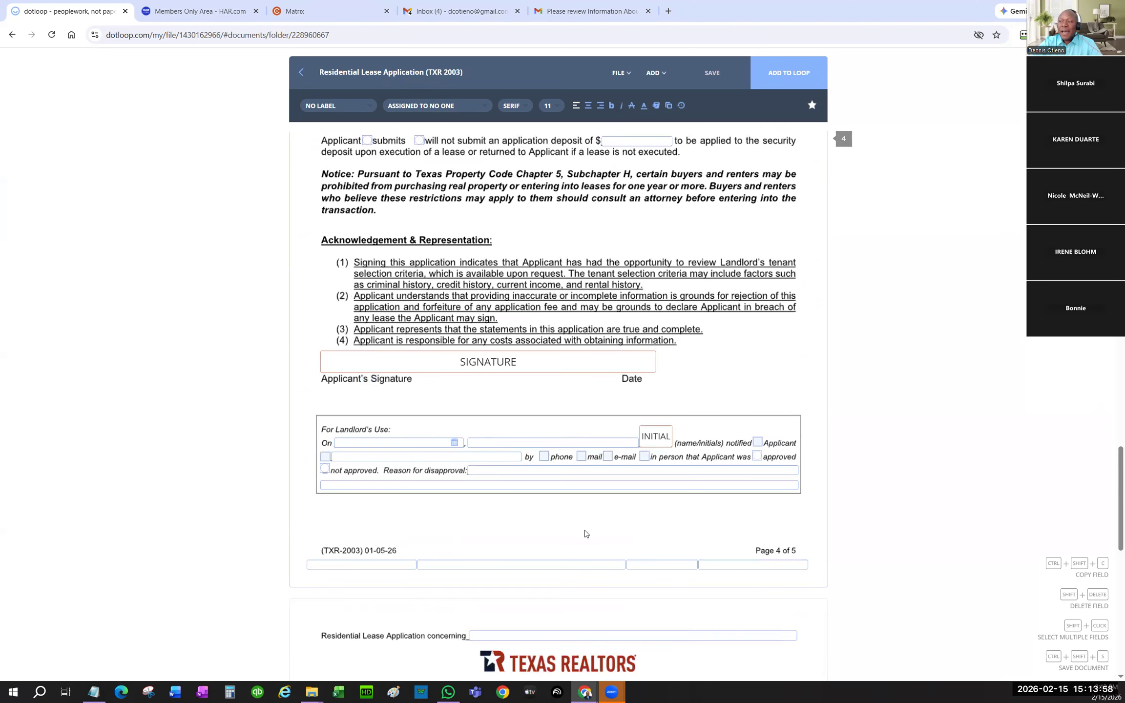
{"action": "scroll", "coordinate": [395, 477], "scroll_direction": "up", "scroll_amount": 5}
{"action": "scroll", "coordinate": [379, 419], "scroll_direction": "up", "scroll_amount": 15}
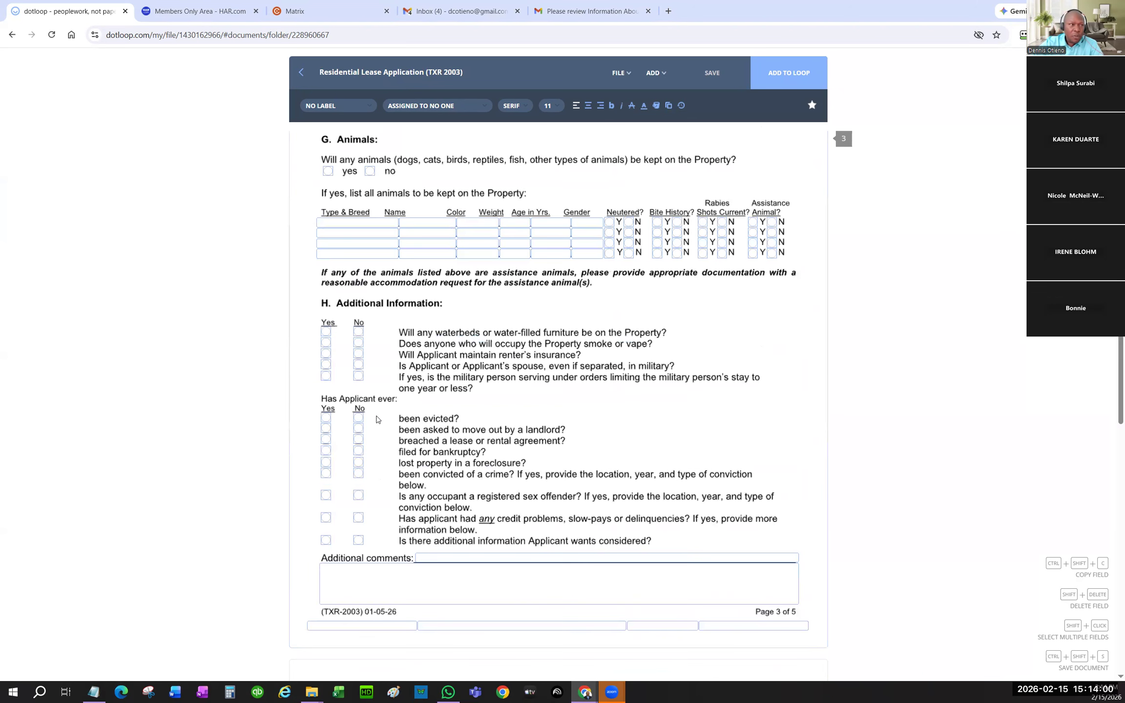
{"action": "scroll", "coordinate": [377, 416], "scroll_direction": "up", "scroll_amount": 15}
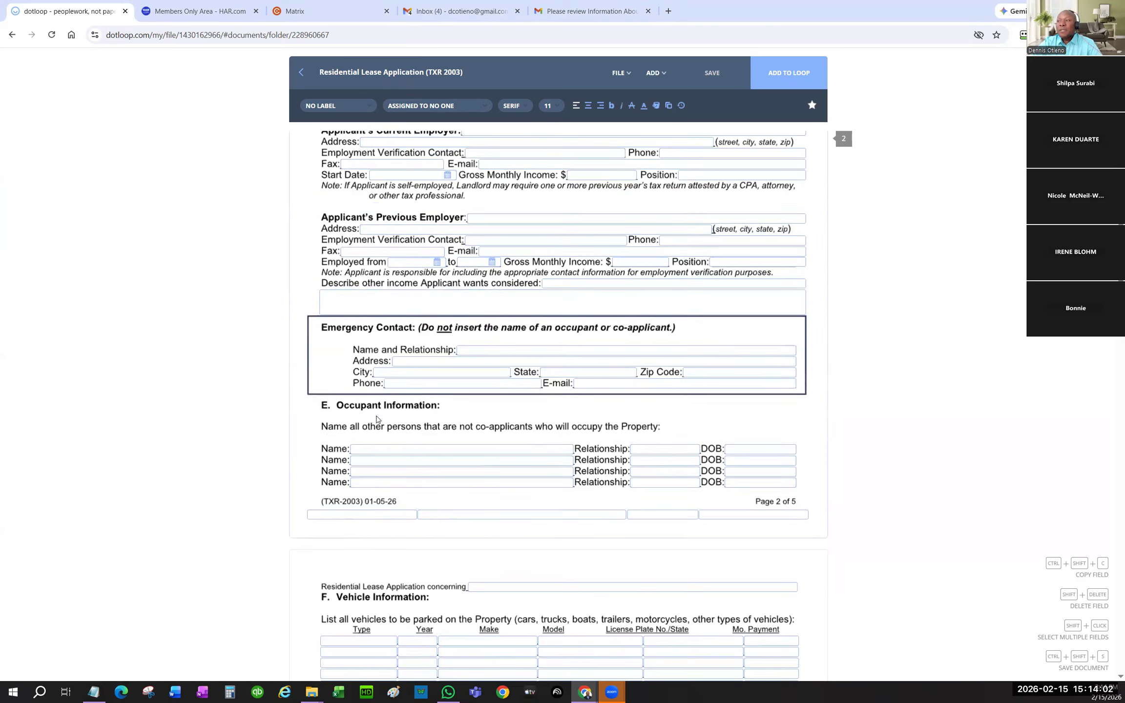
{"action": "scroll", "coordinate": [376, 416], "scroll_direction": "up", "scroll_amount": 8}
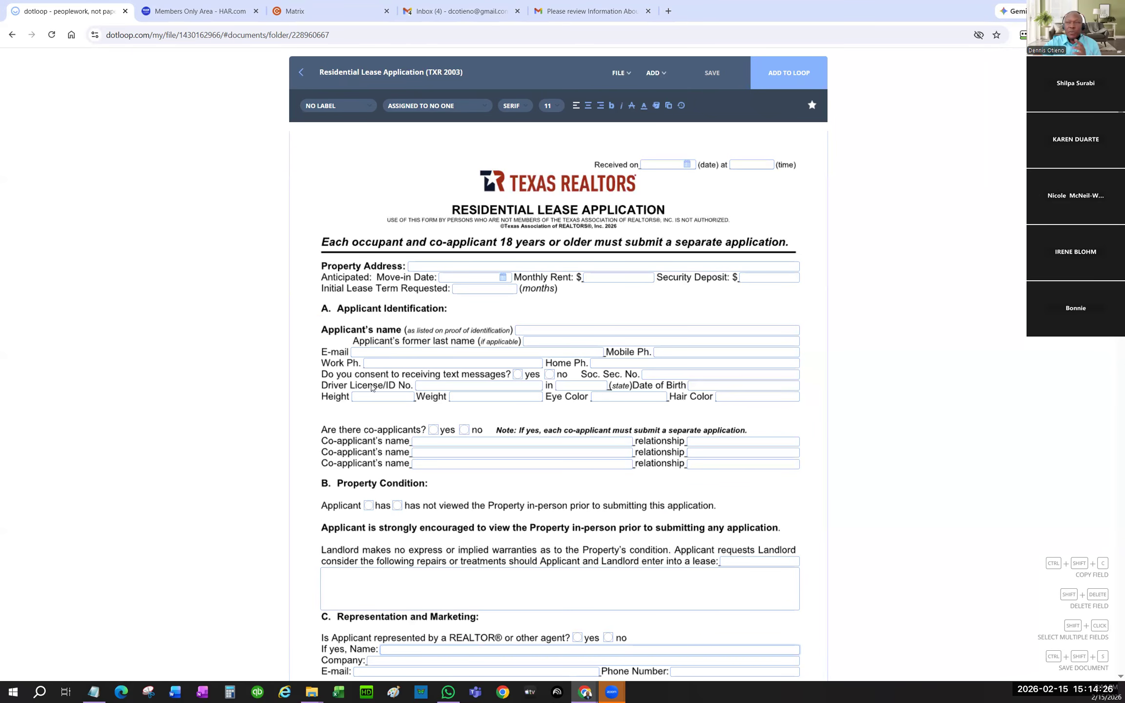
{"action": "left_click", "coordinate": [301, 73]}
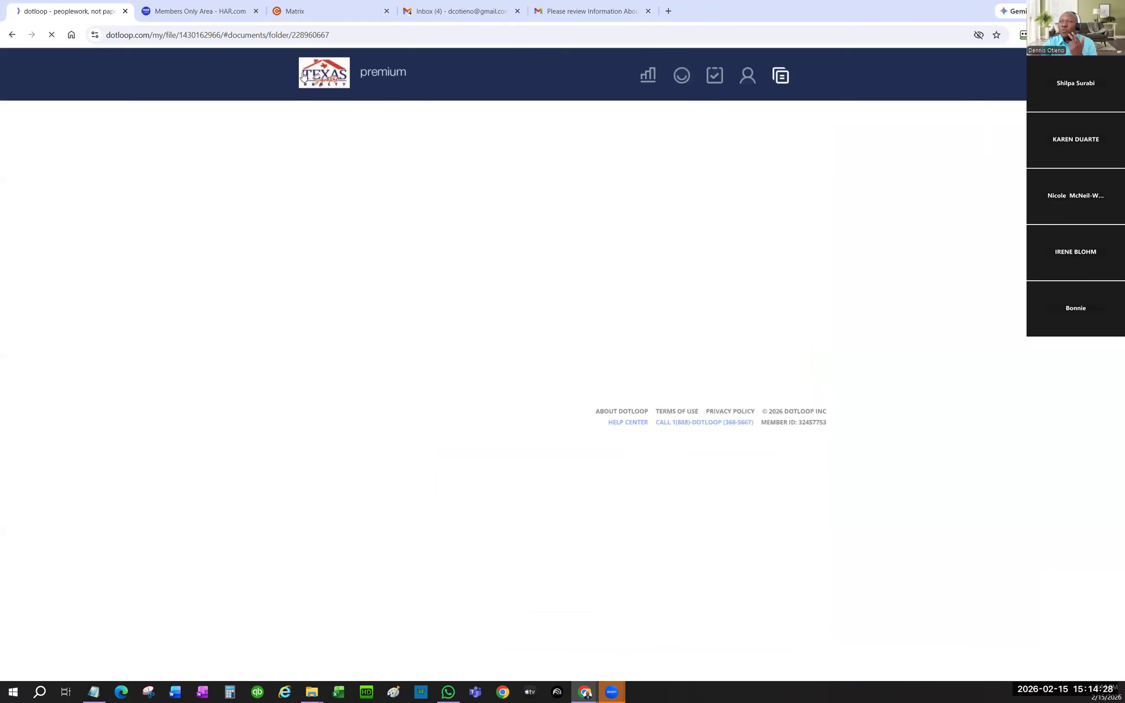
{"action": "left_click", "coordinate": [682, 78]}
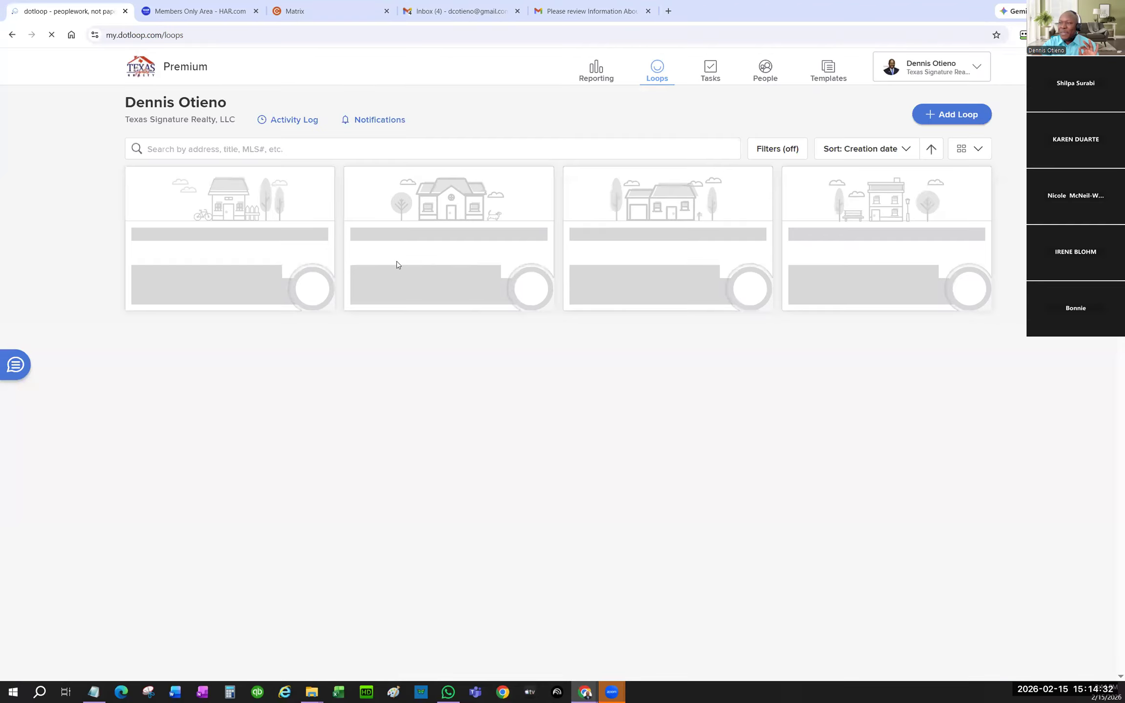
{"action": "left_click", "coordinate": [219, 237]}
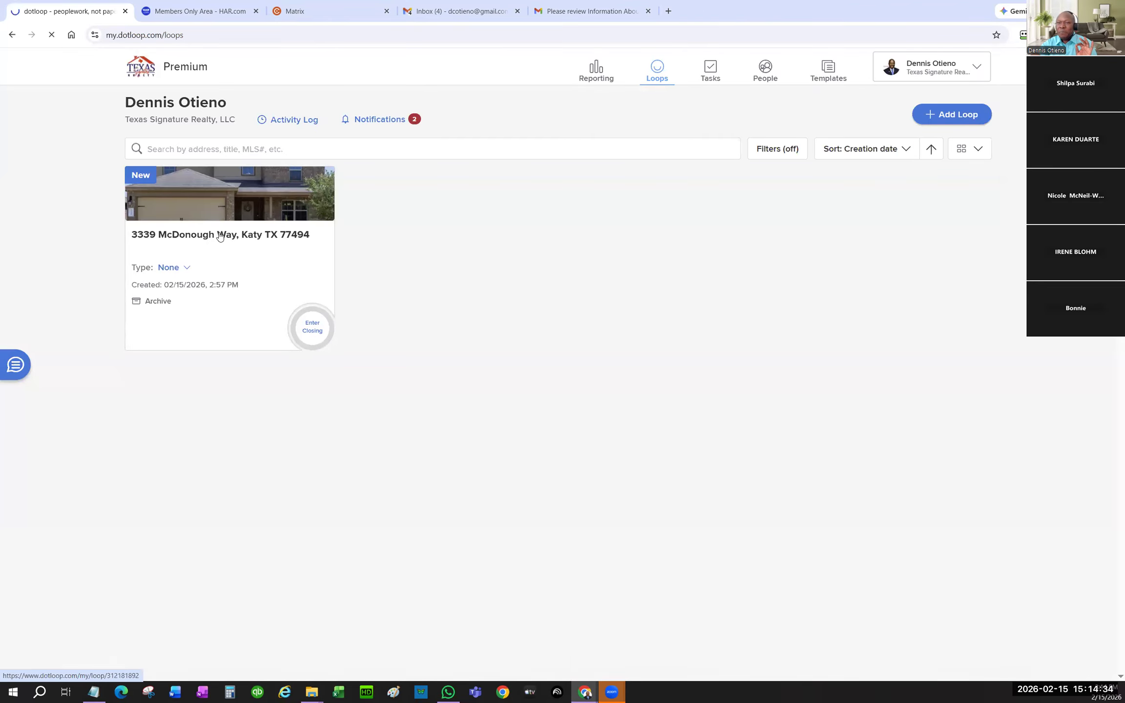
{"action": "left_click", "coordinate": [777, 337]}
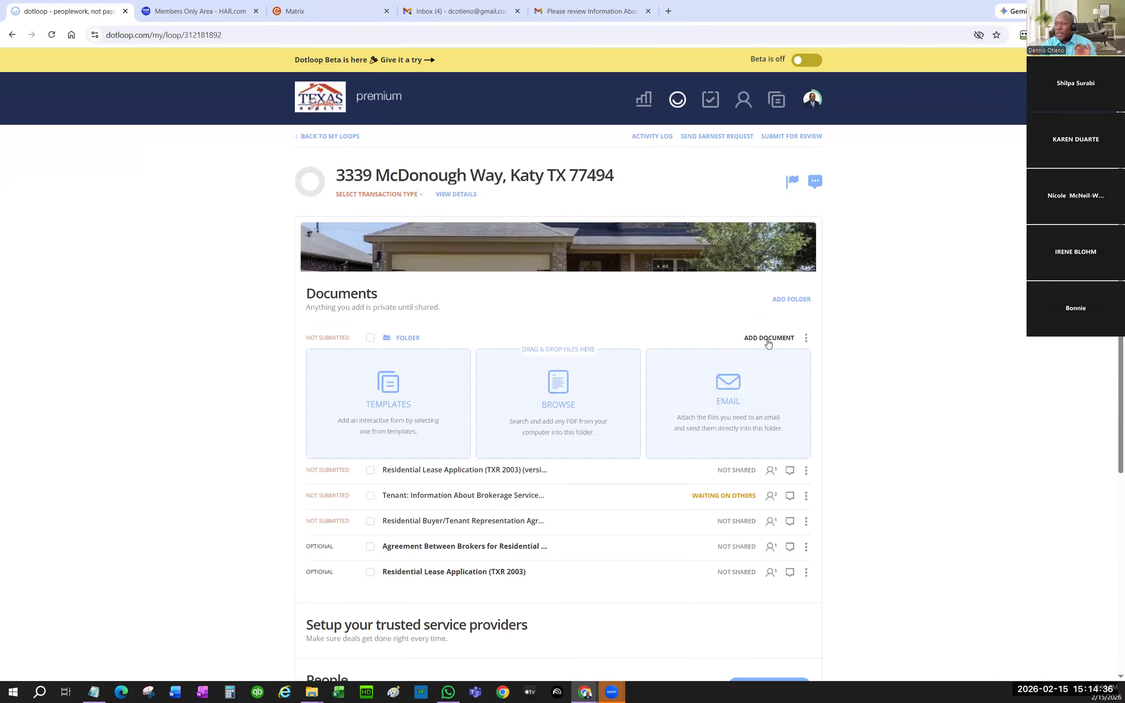
{"action": "left_click", "coordinate": [526, 366]}
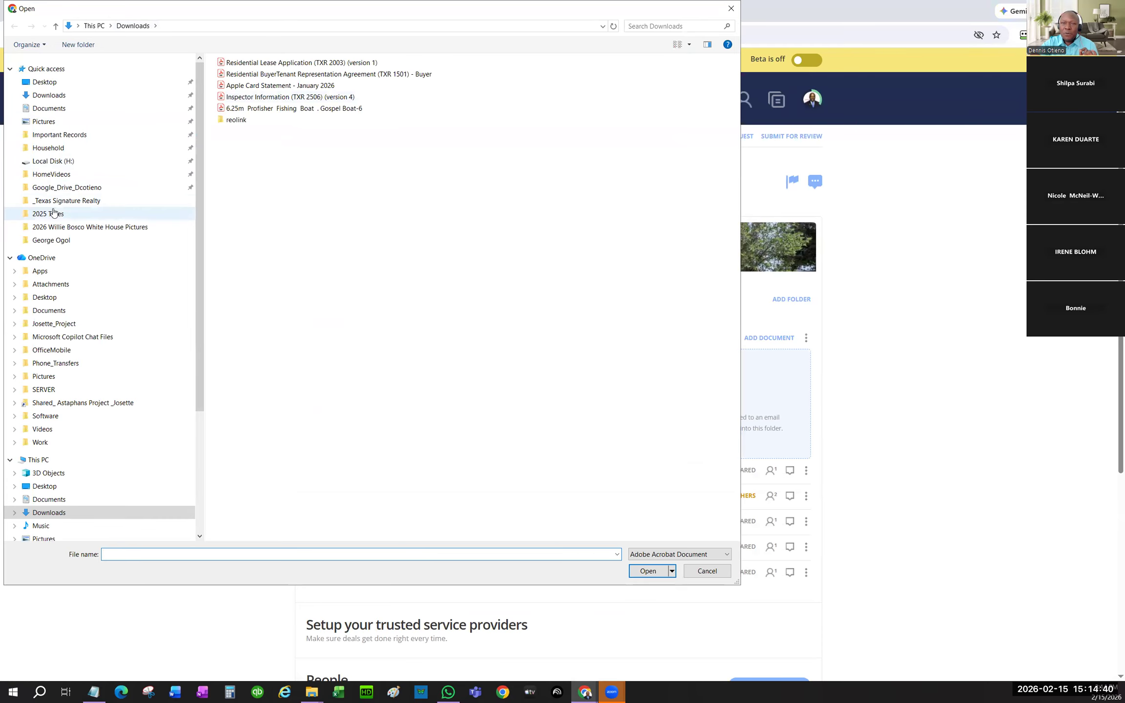
- Upload TSR CDA Form 2024 from OneDrive SERVER > Real Estate > _Texas Signature Realty > Contract
{"action": "left_click", "coordinate": [47, 389]}
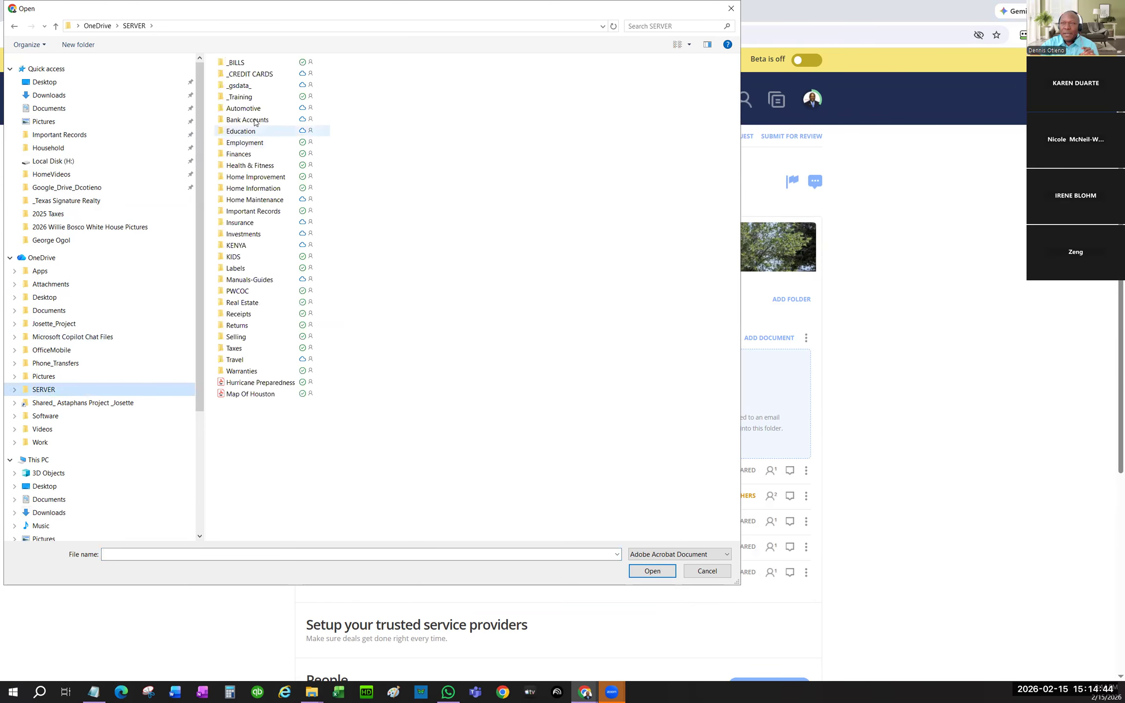
{"action": "double_click", "coordinate": [243, 302]}
{"action": "double_click", "coordinate": [241, 75]}
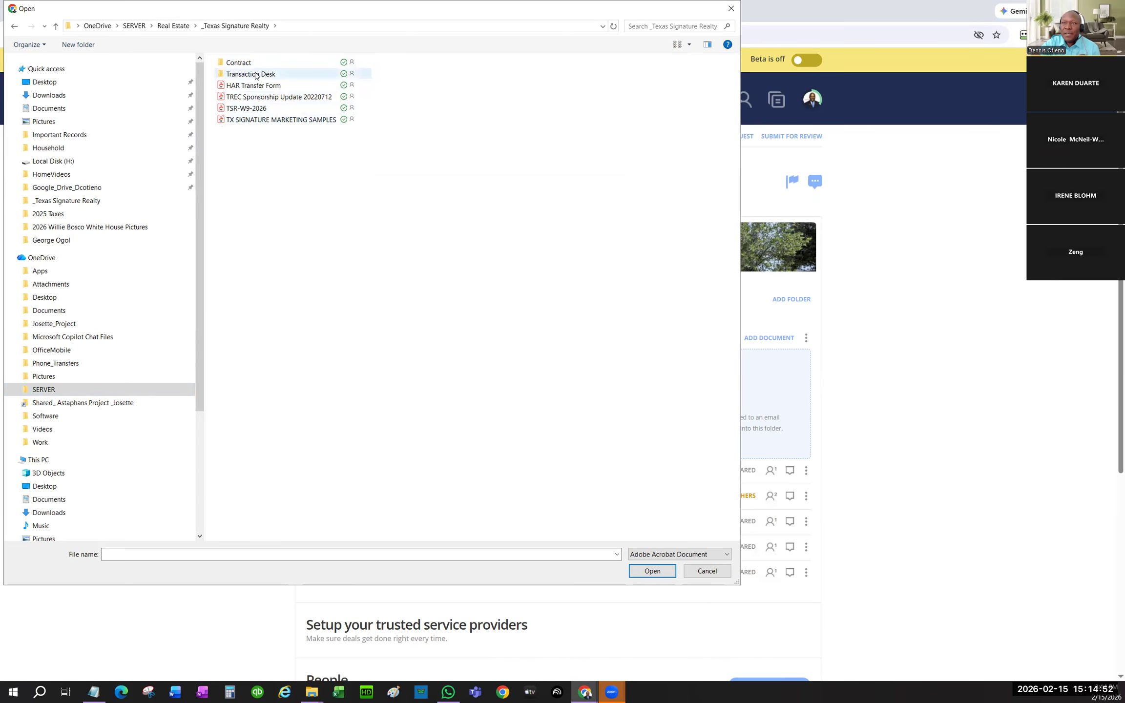
{"action": "double_click", "coordinate": [238, 62]}
{"action": "key", "text": "alt+Left"}
{"action": "double_click", "coordinate": [239, 62]}
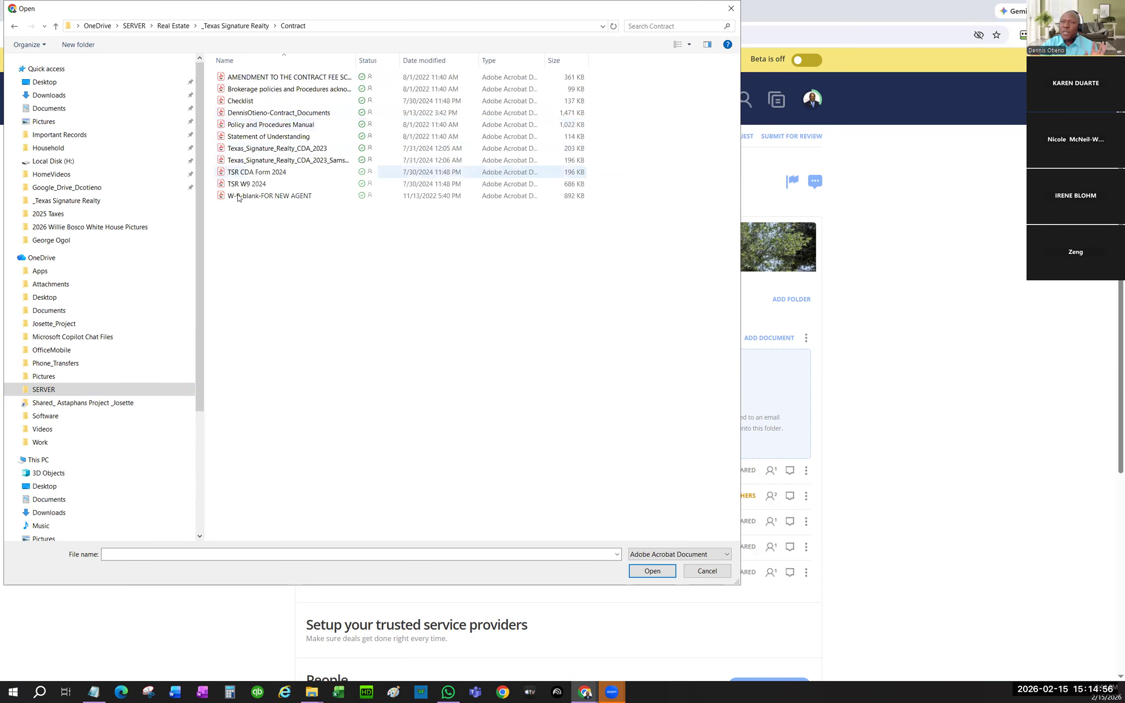
{"action": "double_click", "coordinate": [269, 175]}
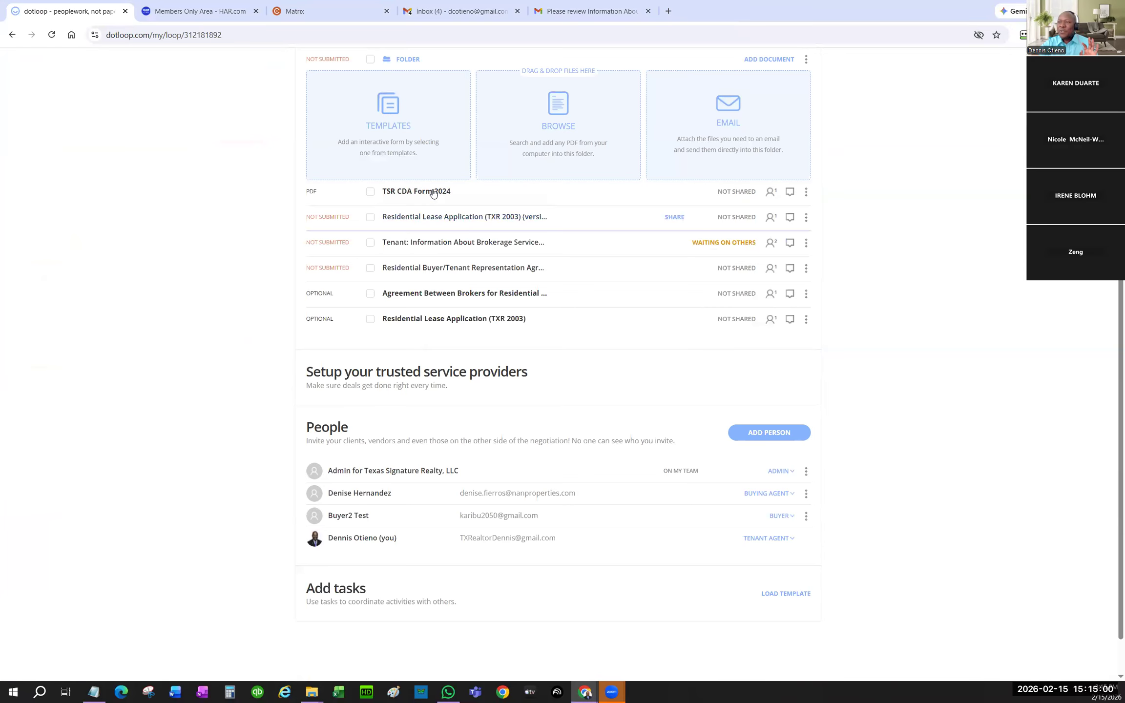
- Open TSR CDA Form 2024 and add a text field spanning the Property Address line
{"action": "left_click", "coordinate": [433, 192]}
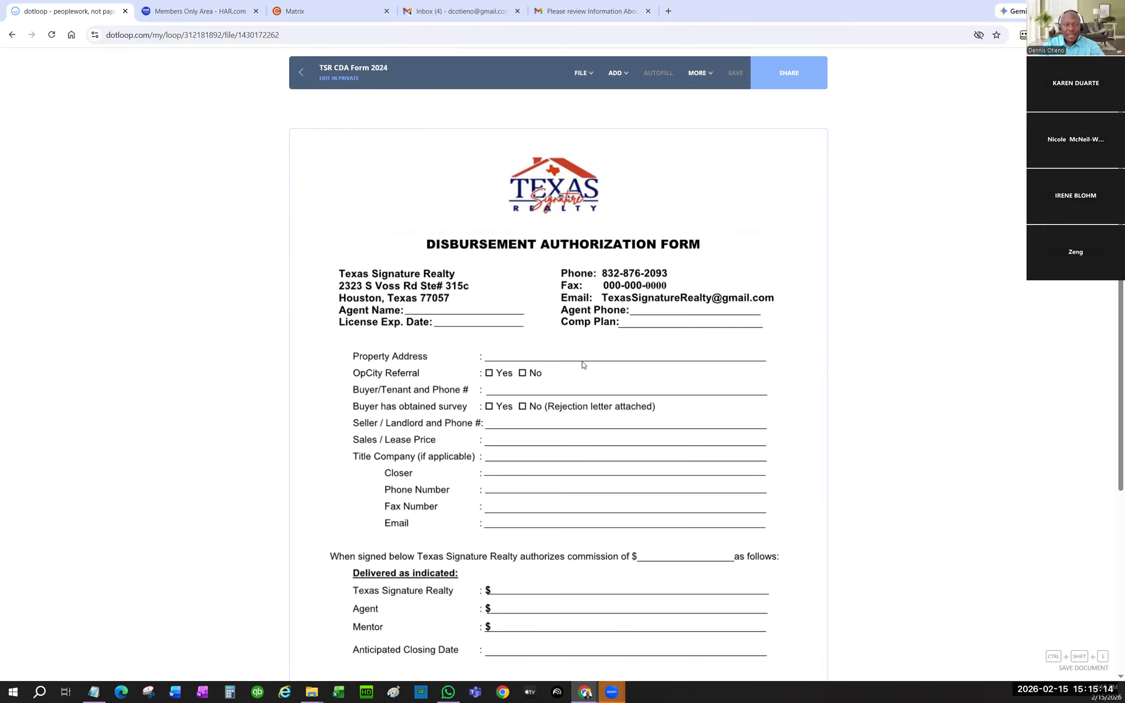
{"action": "left_click", "coordinate": [616, 73]}
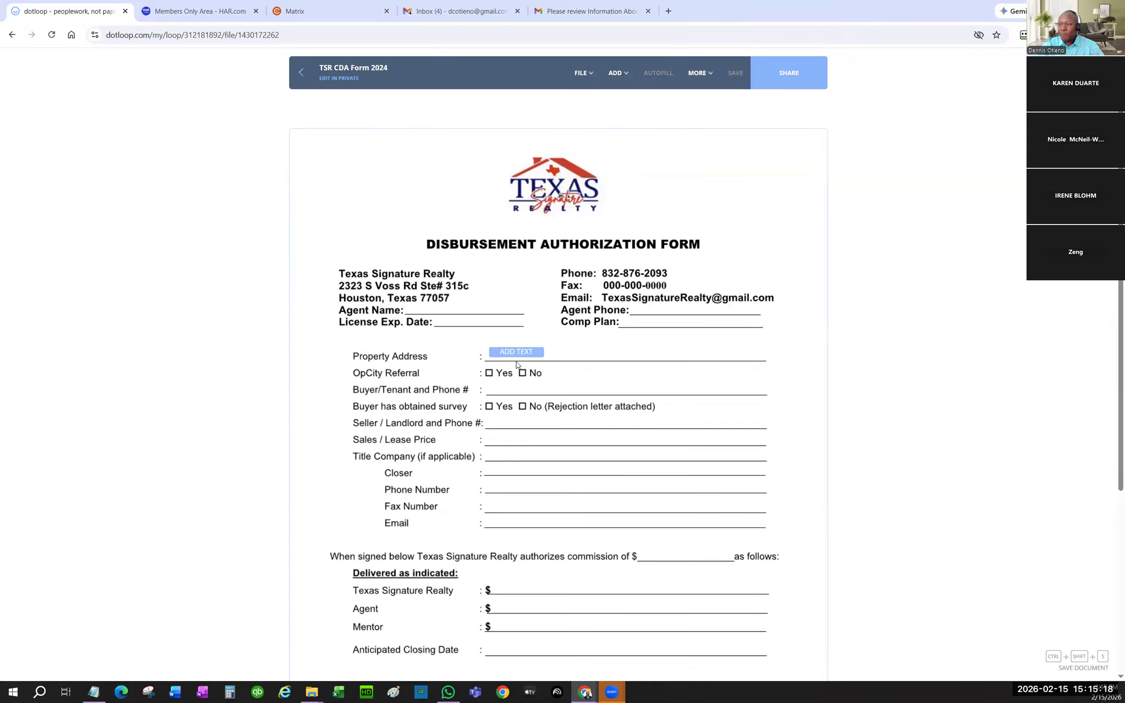
{"action": "left_click", "coordinate": [545, 355]}
{"action": "left_click_drag", "start_coordinate": [542, 354], "coordinate": [754, 360]}
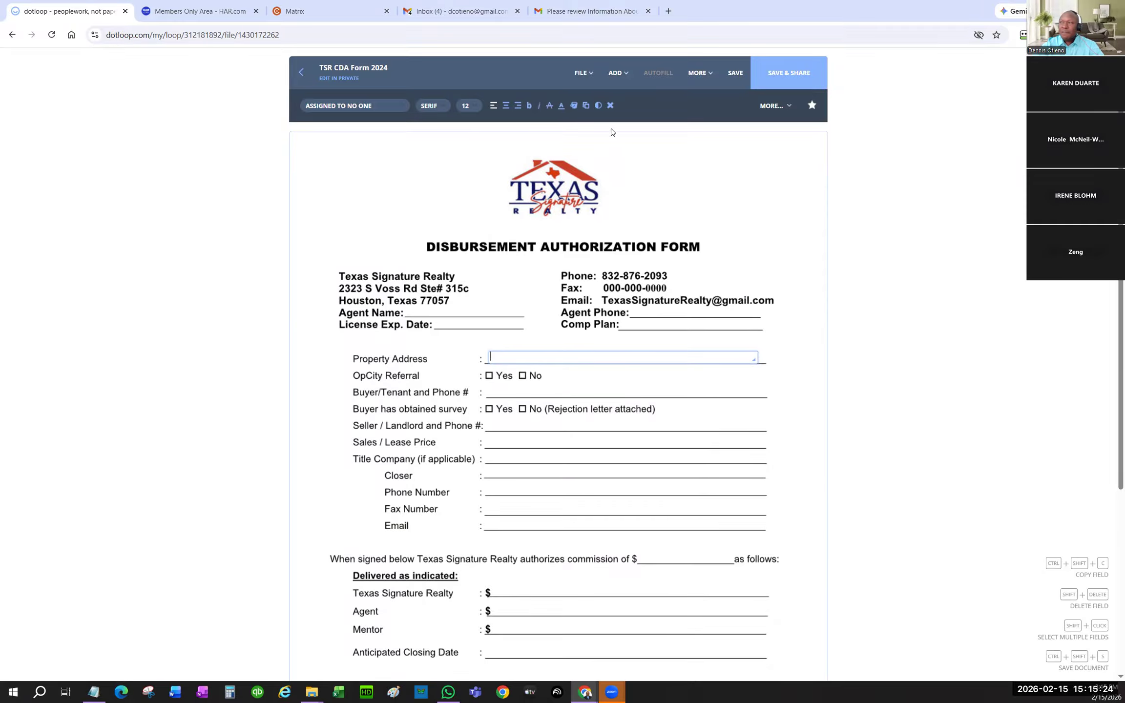
- Add a checkbox on the OpCity No box and tick it
{"action": "left_click", "coordinate": [612, 74]}
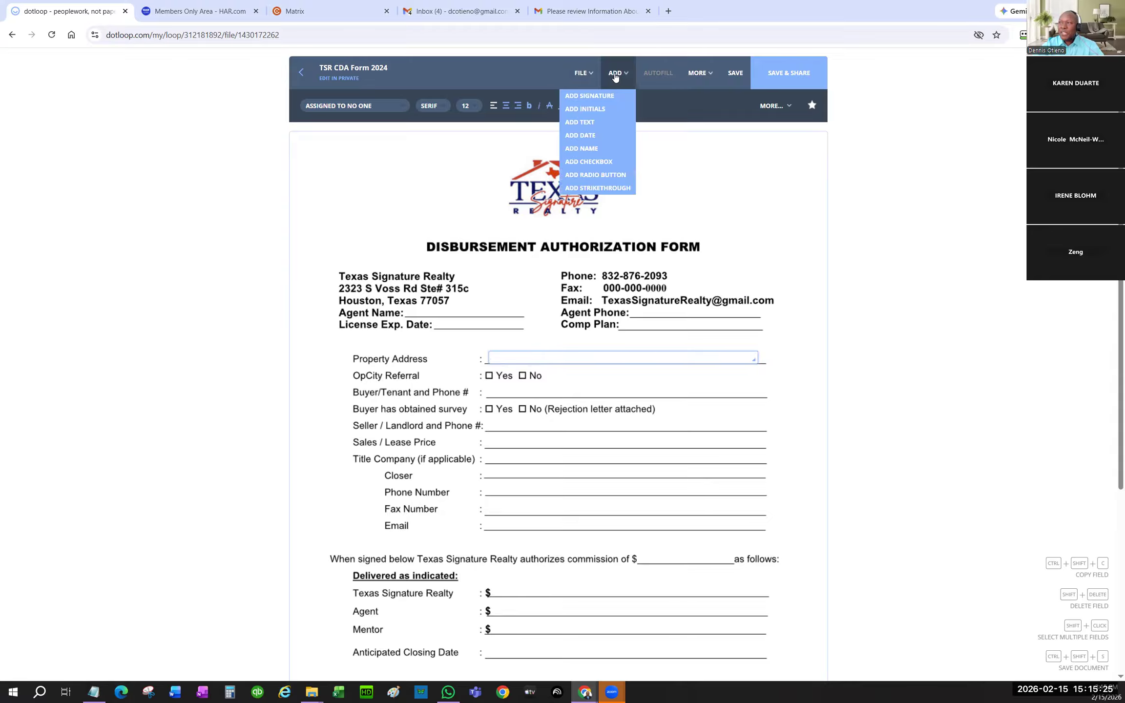
{"action": "left_click", "coordinate": [599, 170]}
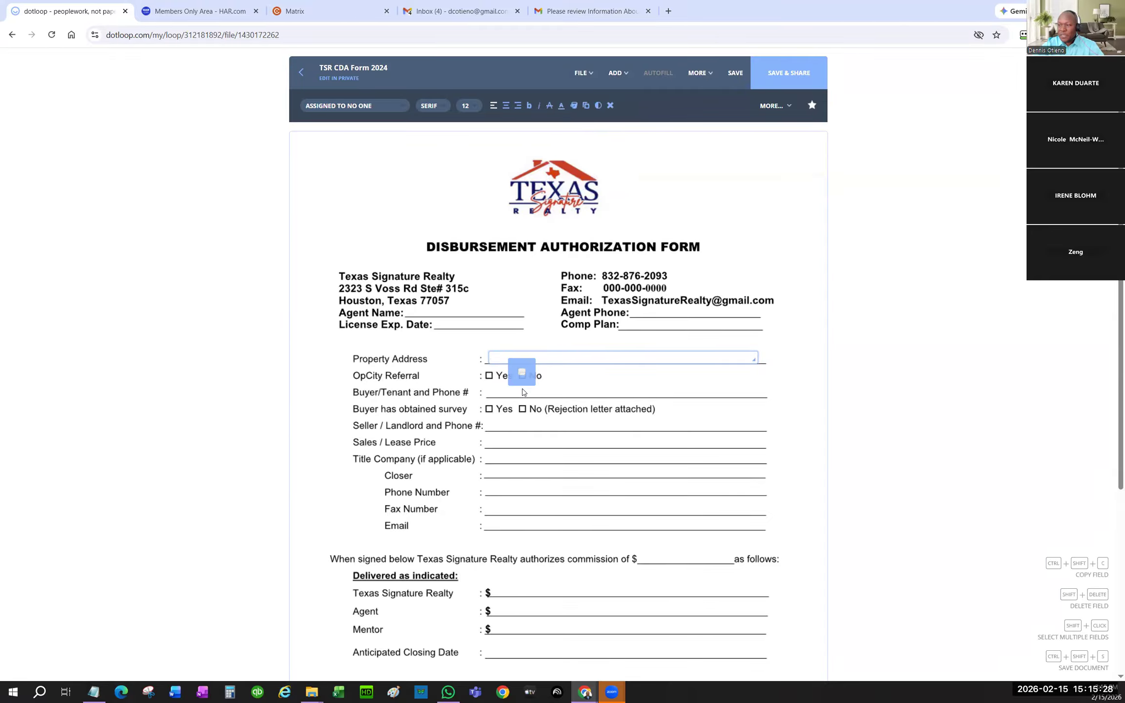
{"action": "left_click", "coordinate": [522, 375]}
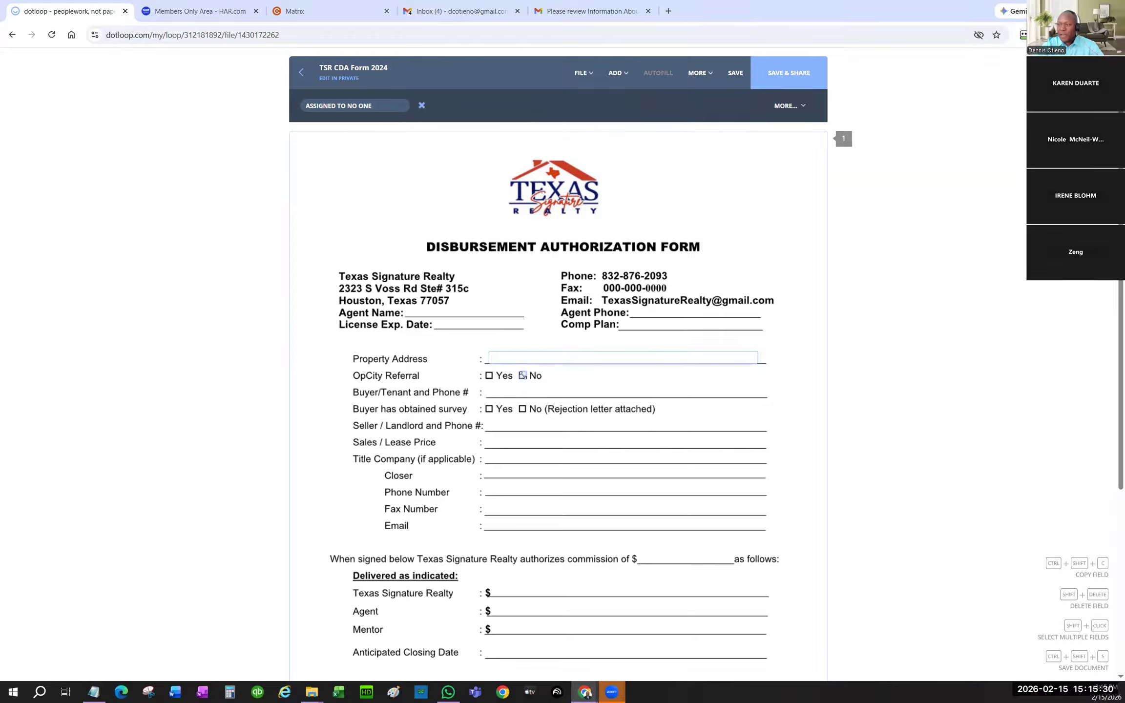
{"action": "left_click", "coordinate": [522, 376]}
- Add a wide, taller text field on the Texas Signature Realty line and save the form
{"action": "scroll", "coordinate": [474, 484], "scroll_direction": "down", "scroll_amount": 3}
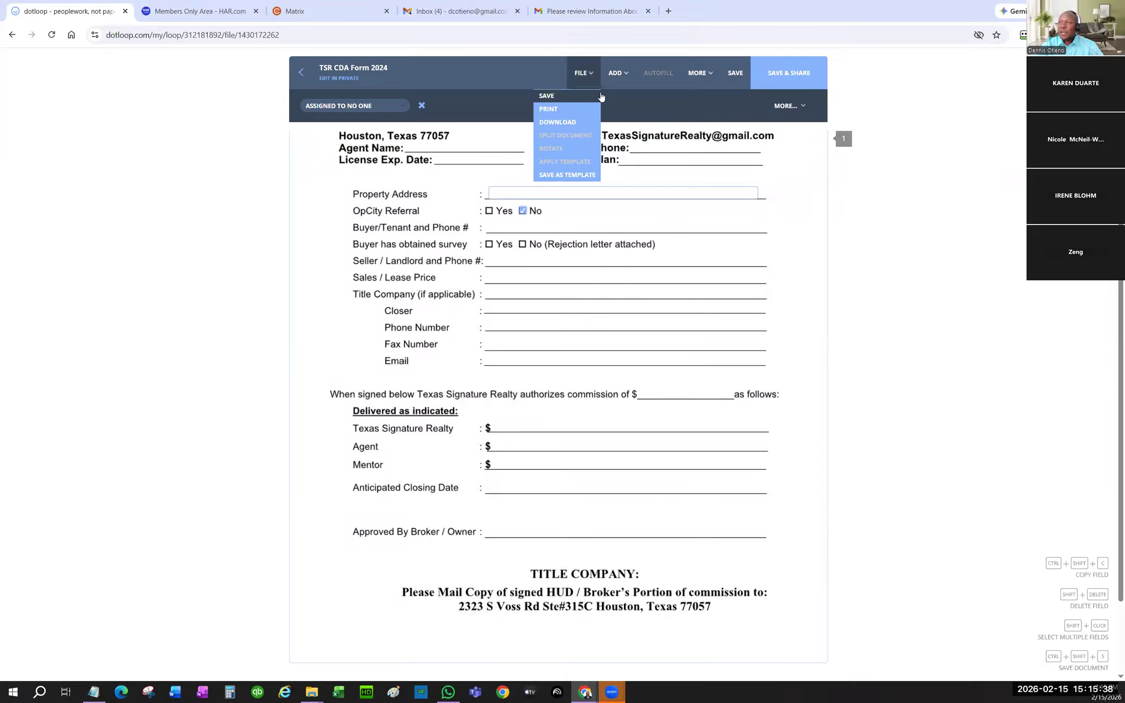
{"action": "mouse_move", "coordinate": [615, 74]}
{"action": "left_click", "coordinate": [586, 123]}
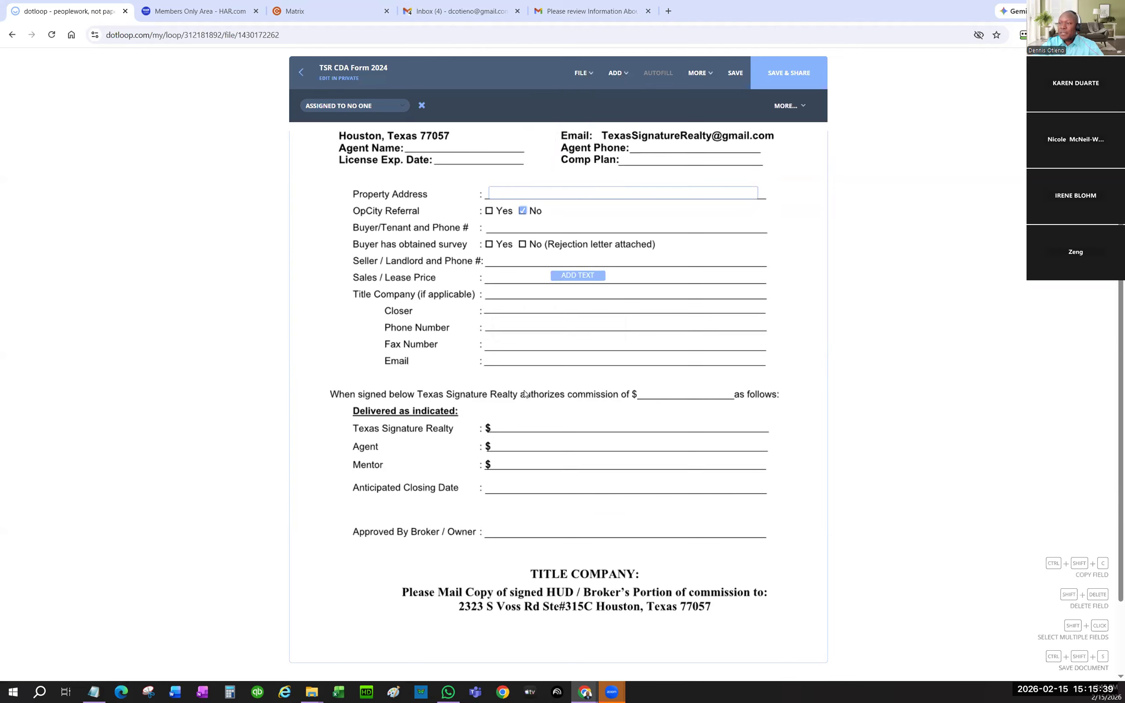
{"action": "left_click", "coordinate": [522, 434]}
{"action": "left_click_drag", "start_coordinate": [546, 436], "coordinate": [749, 434]}
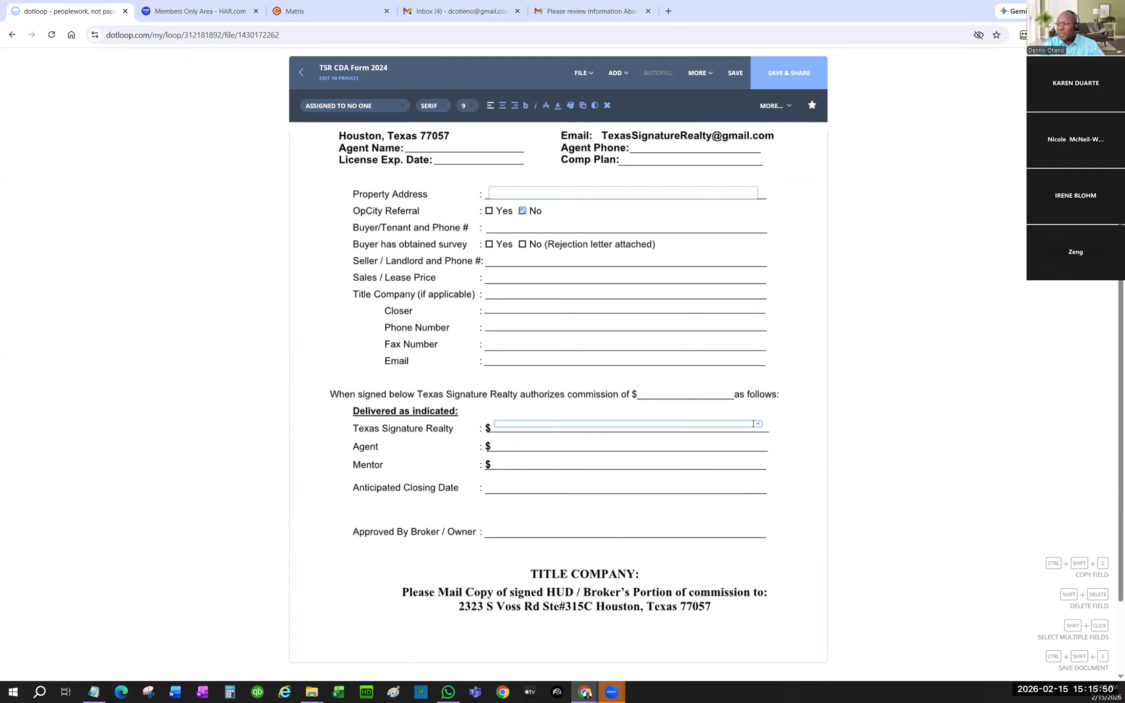
{"action": "left_click_drag", "start_coordinate": [760, 427], "coordinate": [763, 432]}
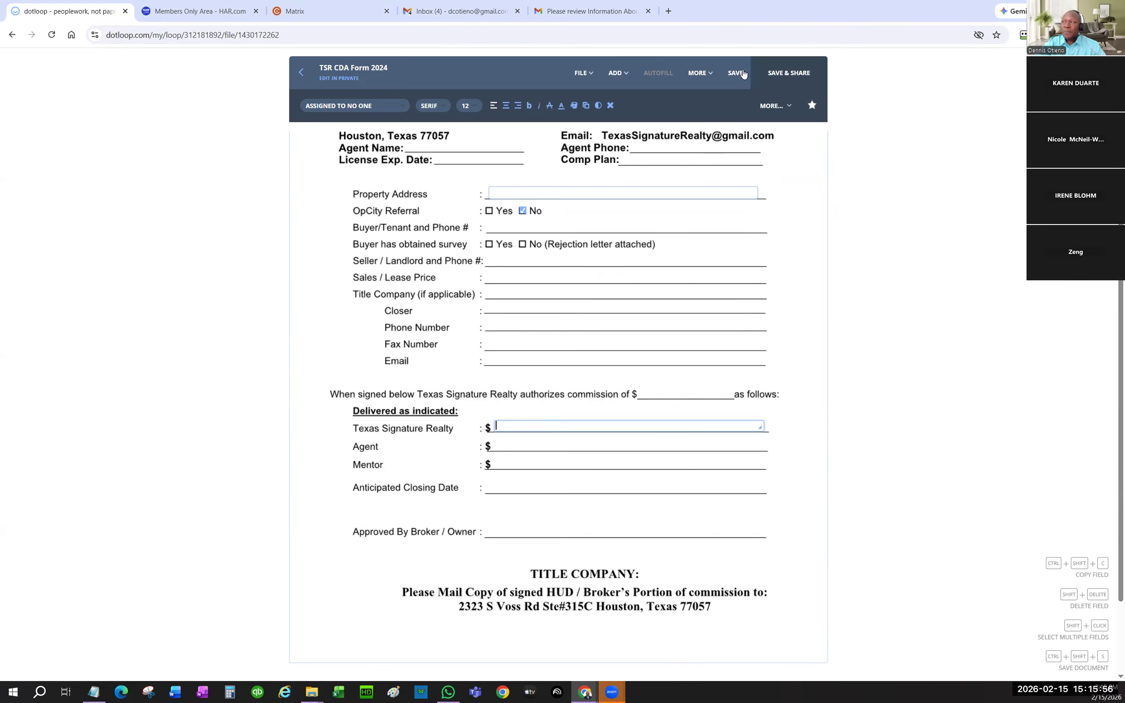
{"action": "left_click", "coordinate": [786, 74]}
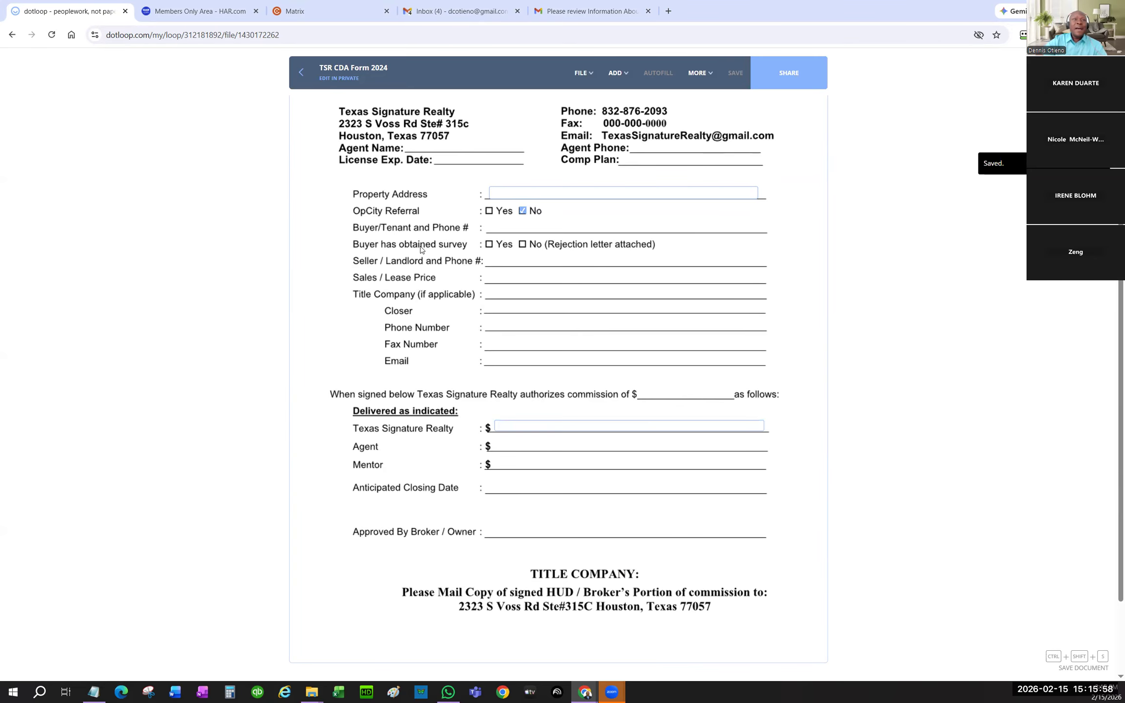
- Reopen TSR CDA Form 2024 to verify the saved Property Address field, then return to the loop
{"action": "left_click", "coordinate": [301, 72]}
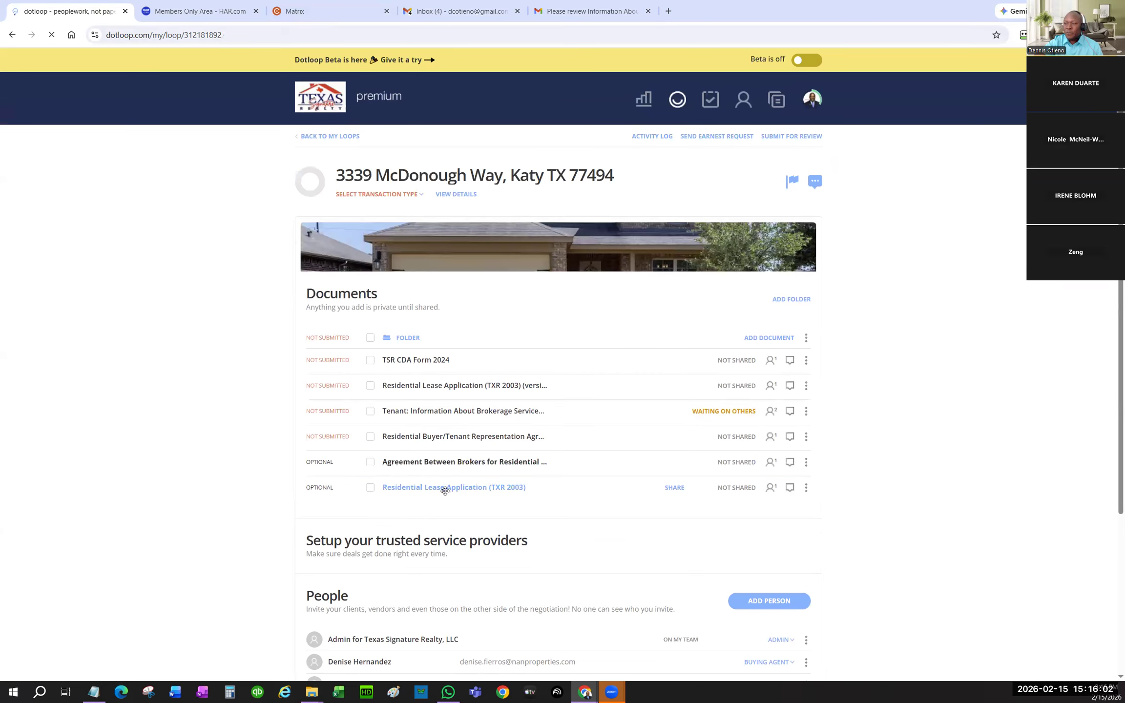
{"action": "left_click", "coordinate": [430, 360]}
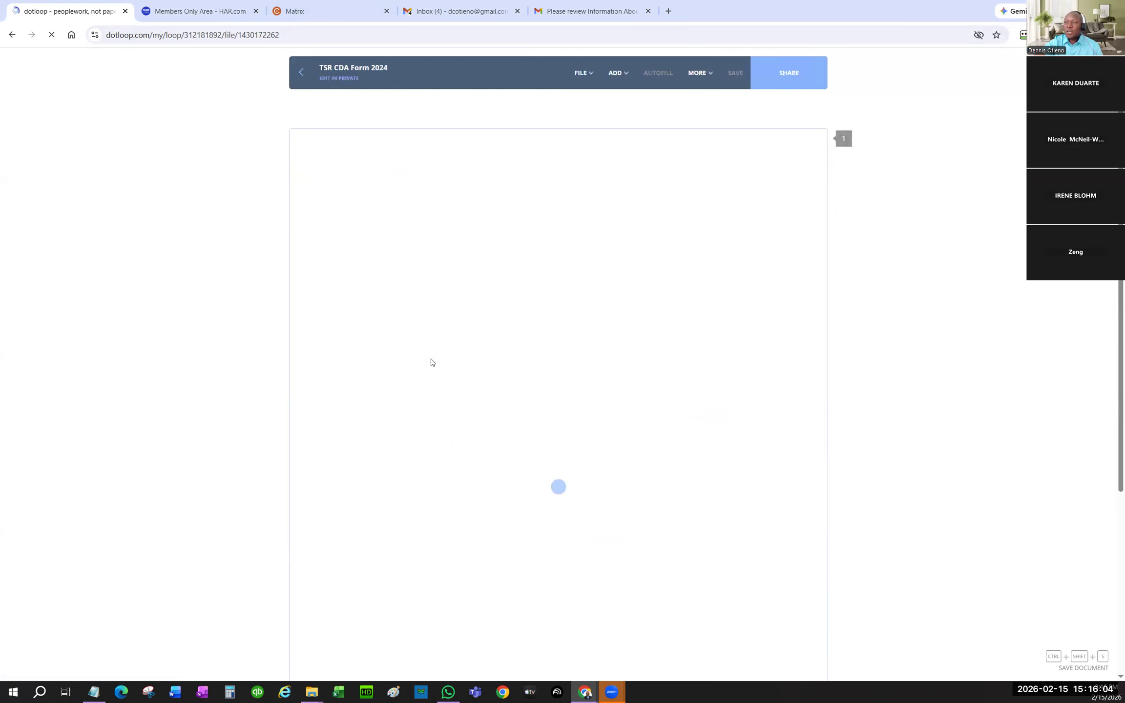
{"action": "left_click", "coordinate": [518, 355]}
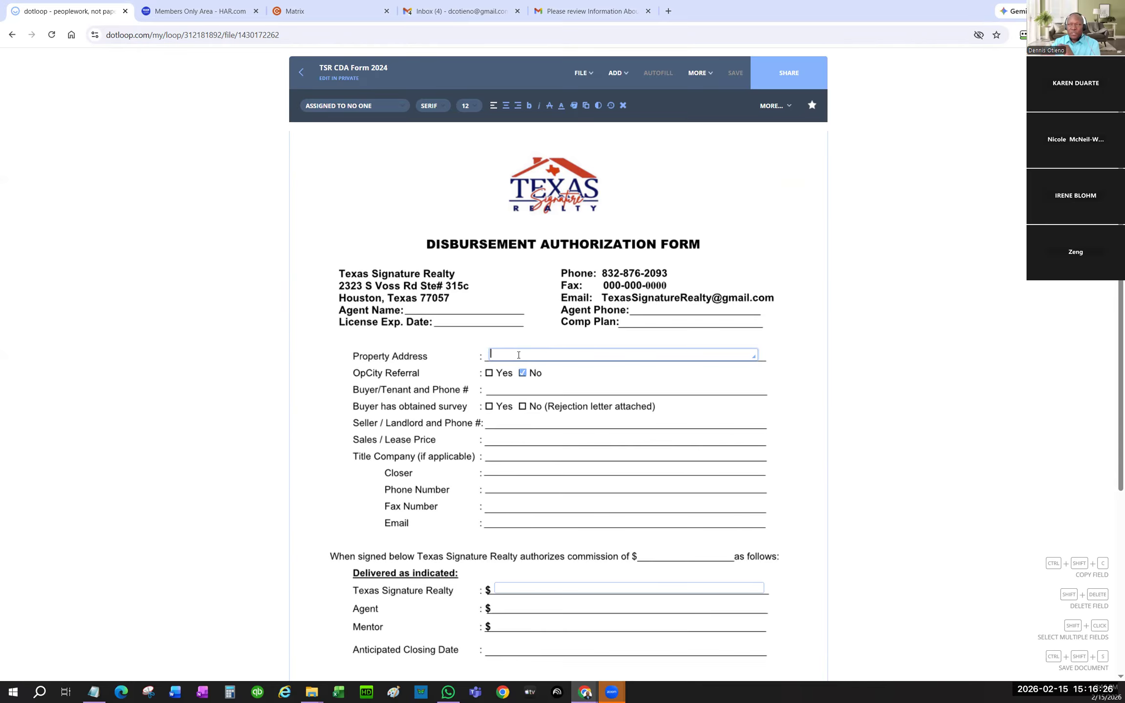
{"action": "left_click", "coordinate": [301, 72]}
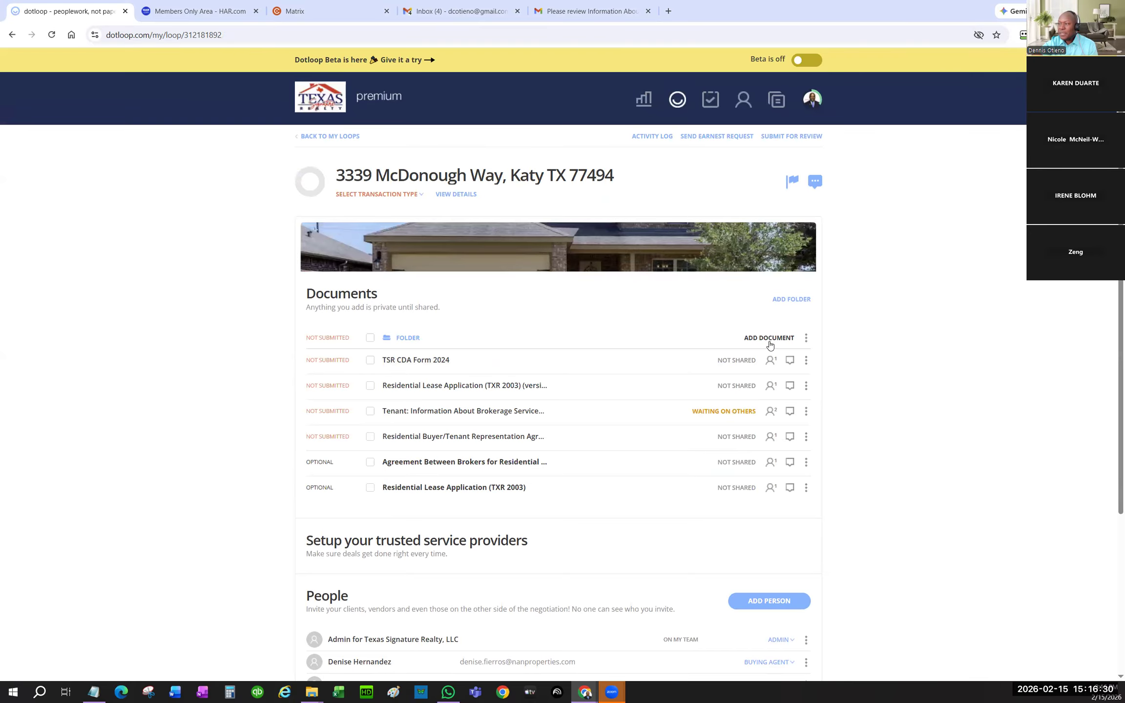
- Open the template picker and browse the SELL, LEASE, BUY and LEASE-TEMP template categories
{"action": "left_click", "coordinate": [764, 342]}
{"action": "left_click", "coordinate": [388, 390]}
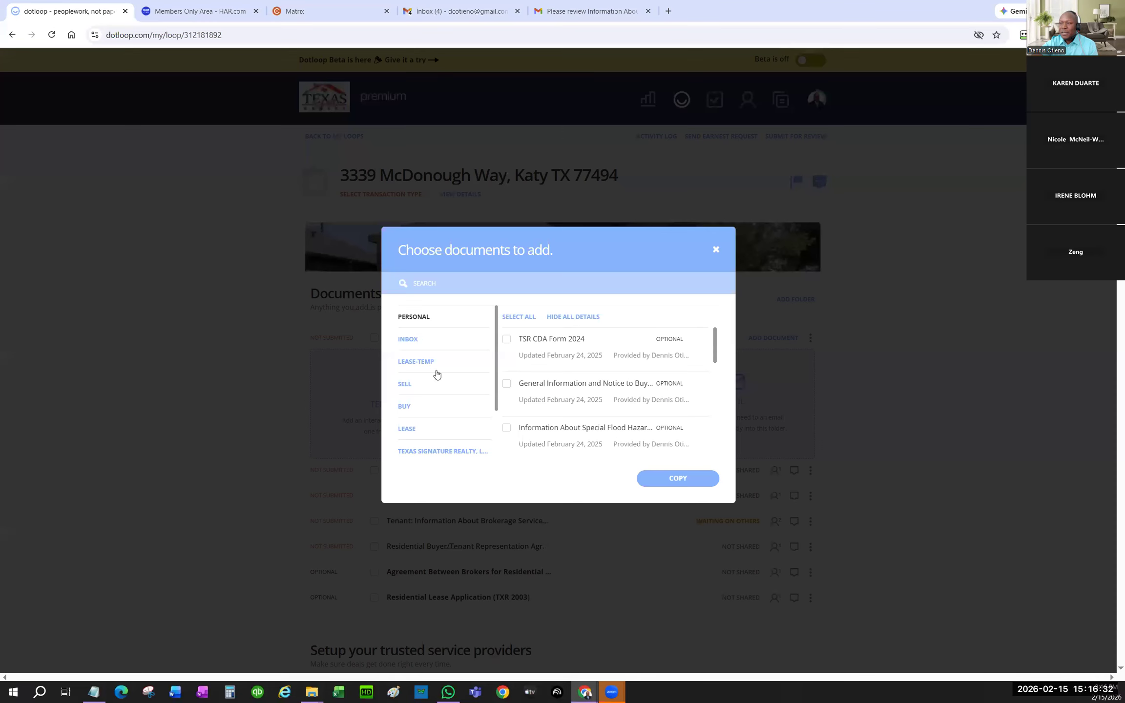
{"action": "left_click", "coordinate": [405, 385]}
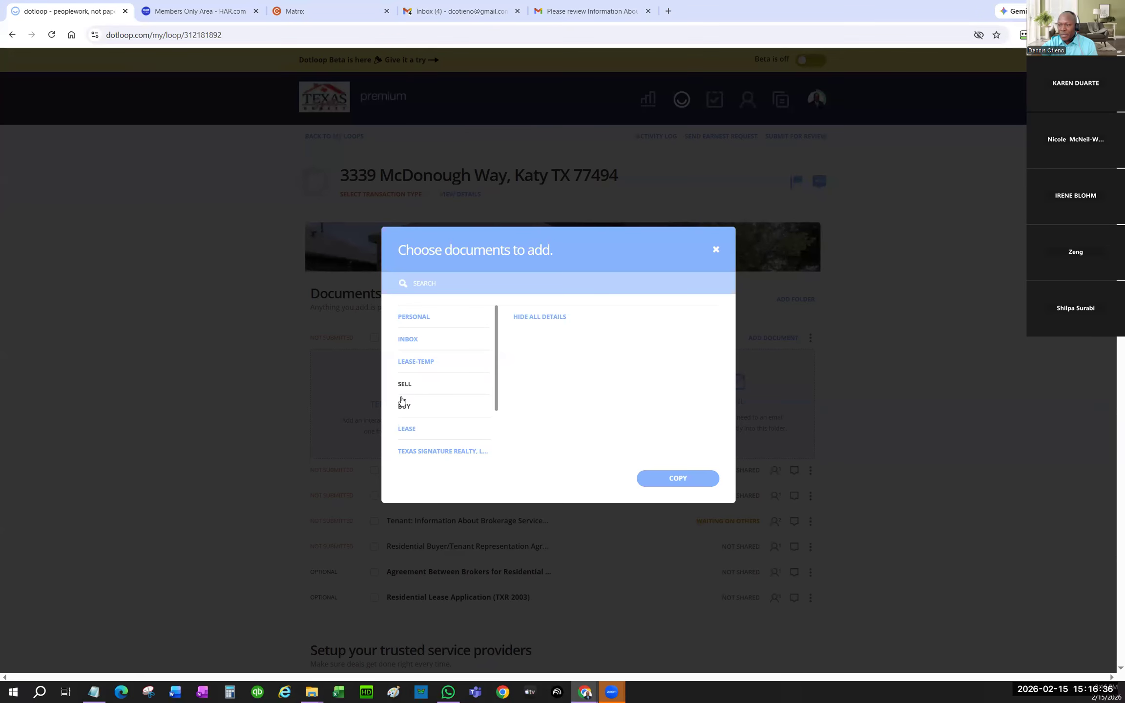
{"action": "left_click", "coordinate": [417, 364]}
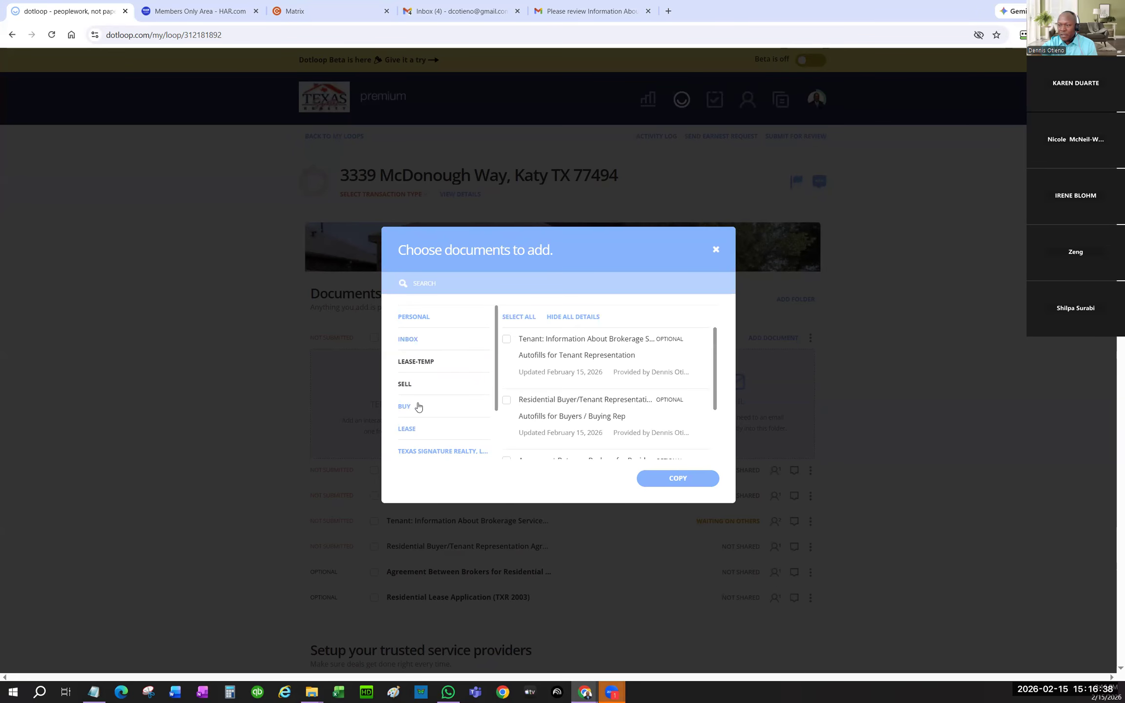
{"action": "left_click", "coordinate": [413, 430]}
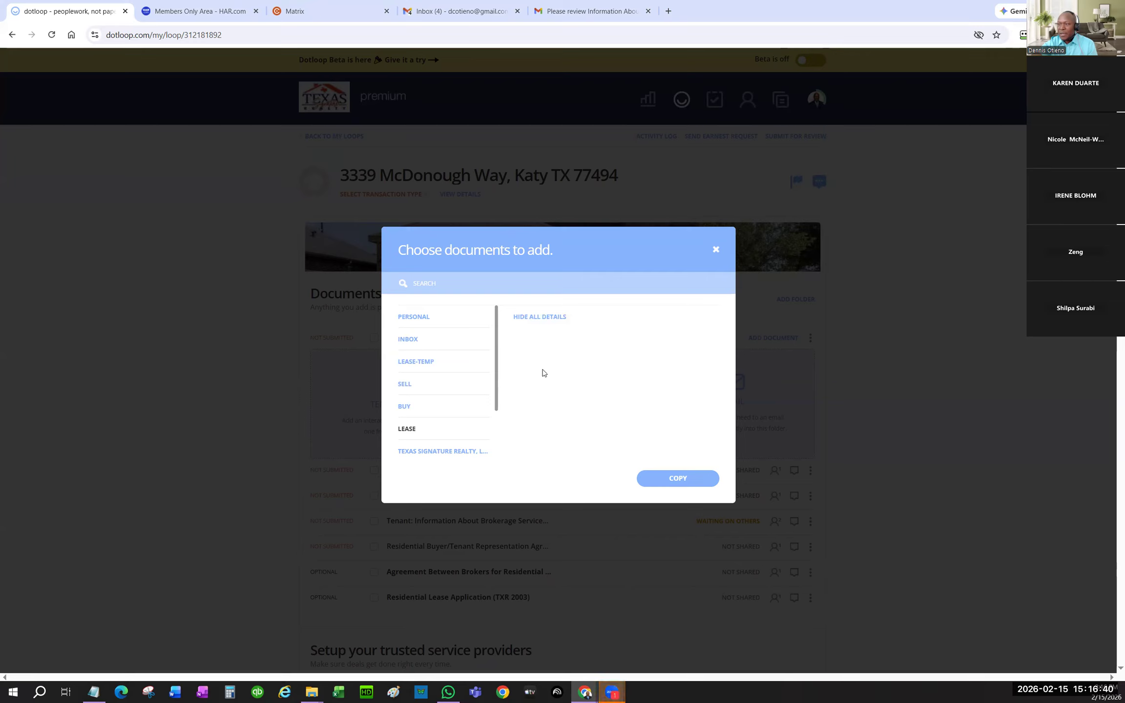
{"action": "left_click", "coordinate": [407, 409]}
{"action": "left_click", "coordinate": [416, 361]}
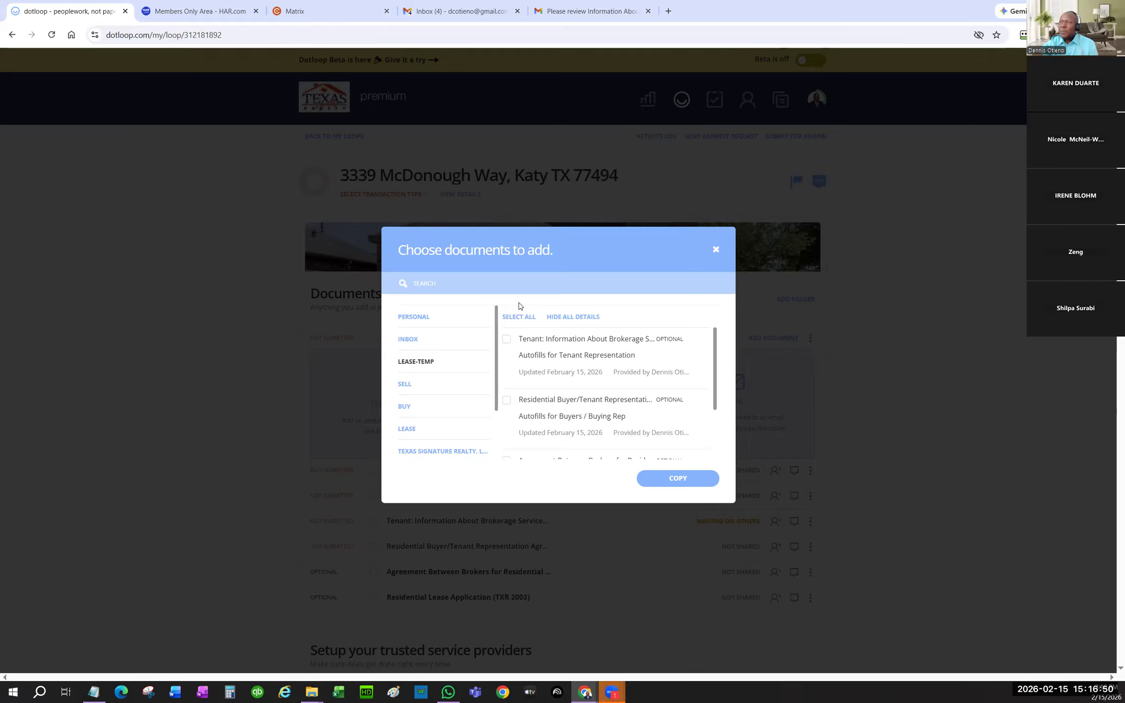
{"action": "scroll", "coordinate": [551, 406], "scroll_direction": "down", "scroll_amount": 2}
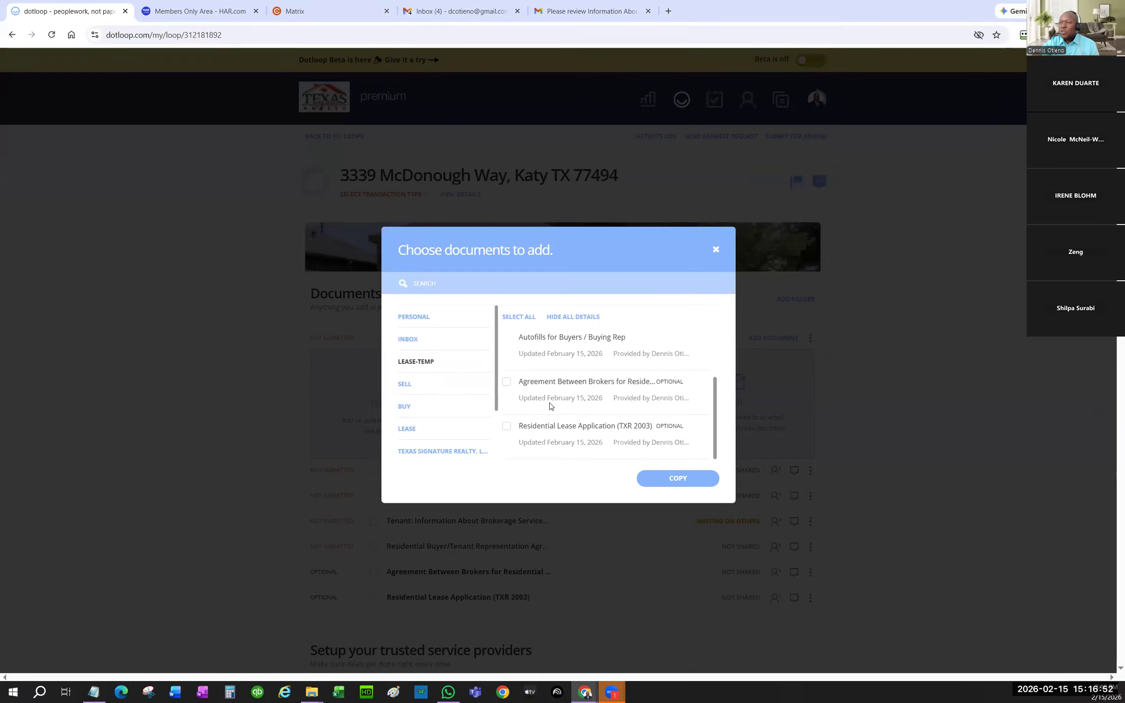
- Copy the Residential Lease Application (TXR 2003) template into the loop, then open the Templates library
{"action": "left_click", "coordinate": [507, 426]}
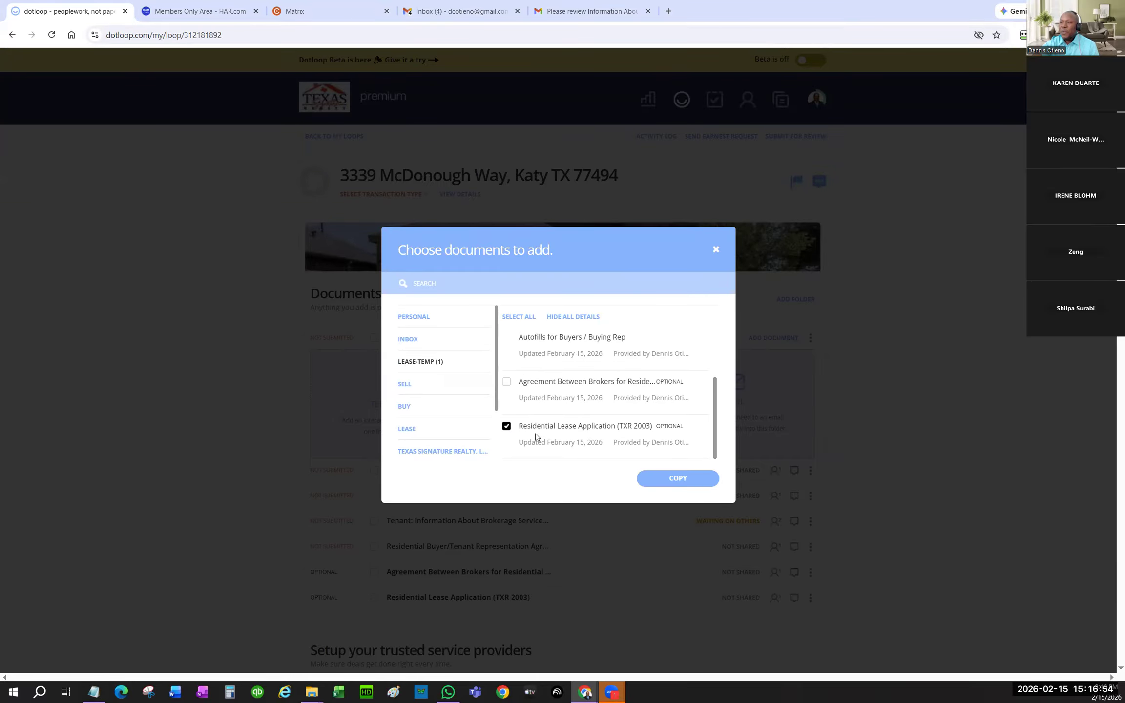
{"action": "left_click", "coordinate": [688, 479]}
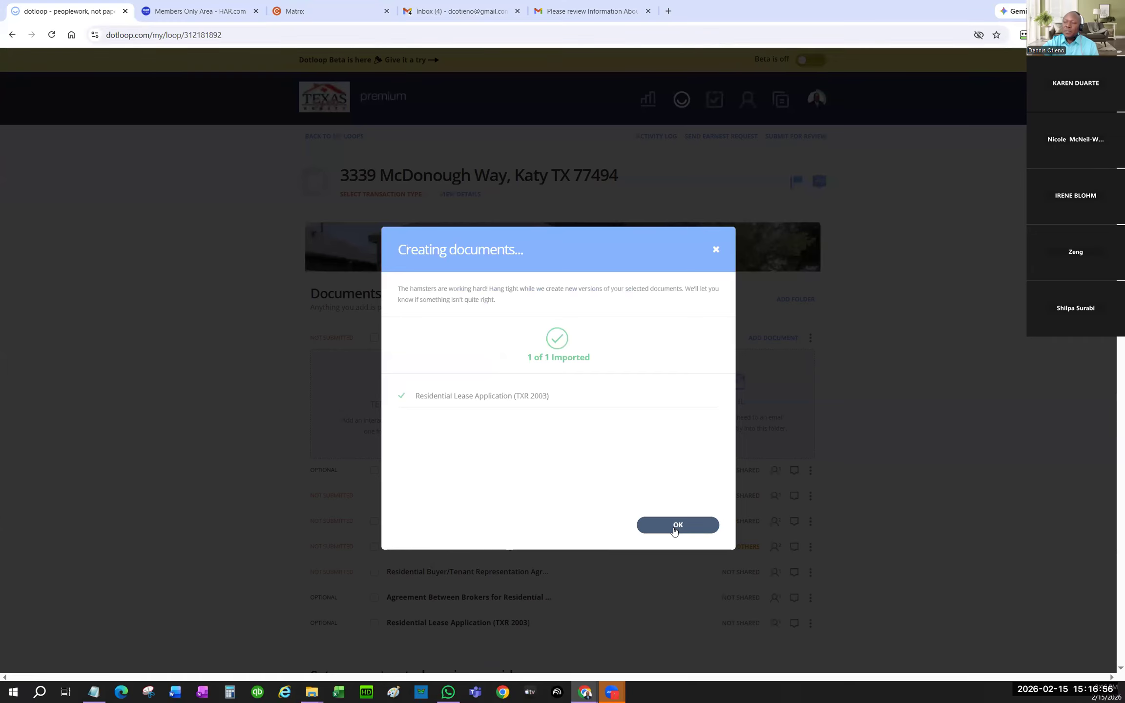
{"action": "left_click", "coordinate": [671, 528]}
{"action": "scroll", "coordinate": [563, 463], "scroll_direction": "down", "scroll_amount": 2}
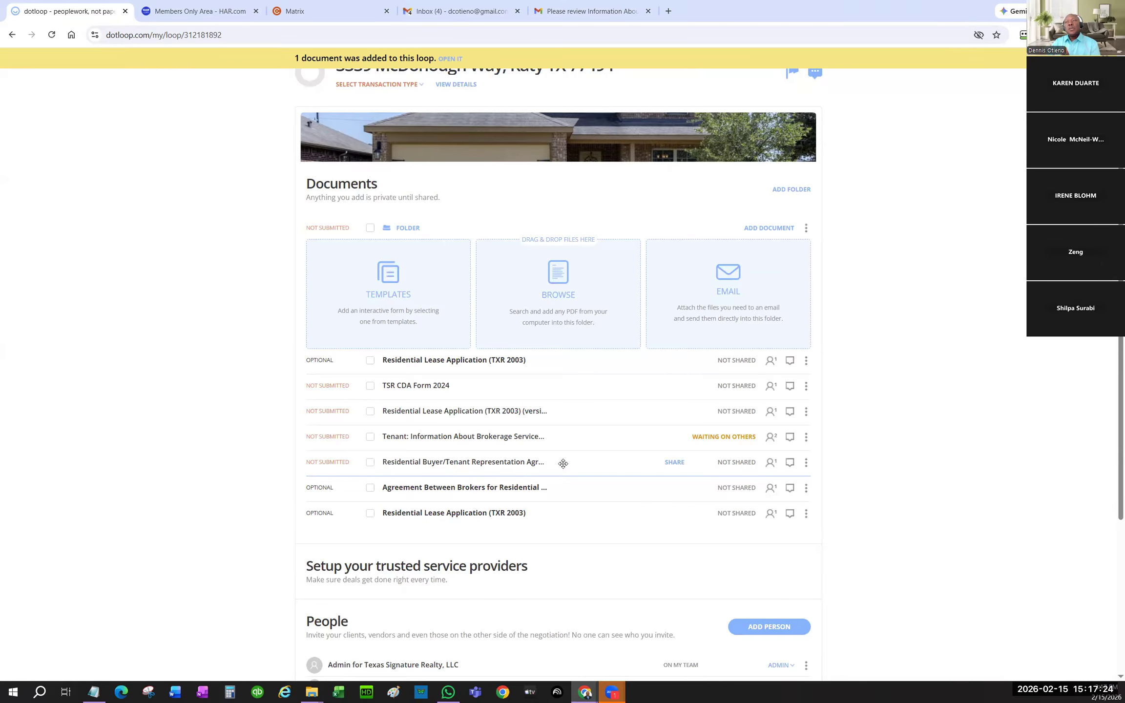
{"action": "scroll", "coordinate": [878, 195], "scroll_direction": "up", "scroll_amount": 3}
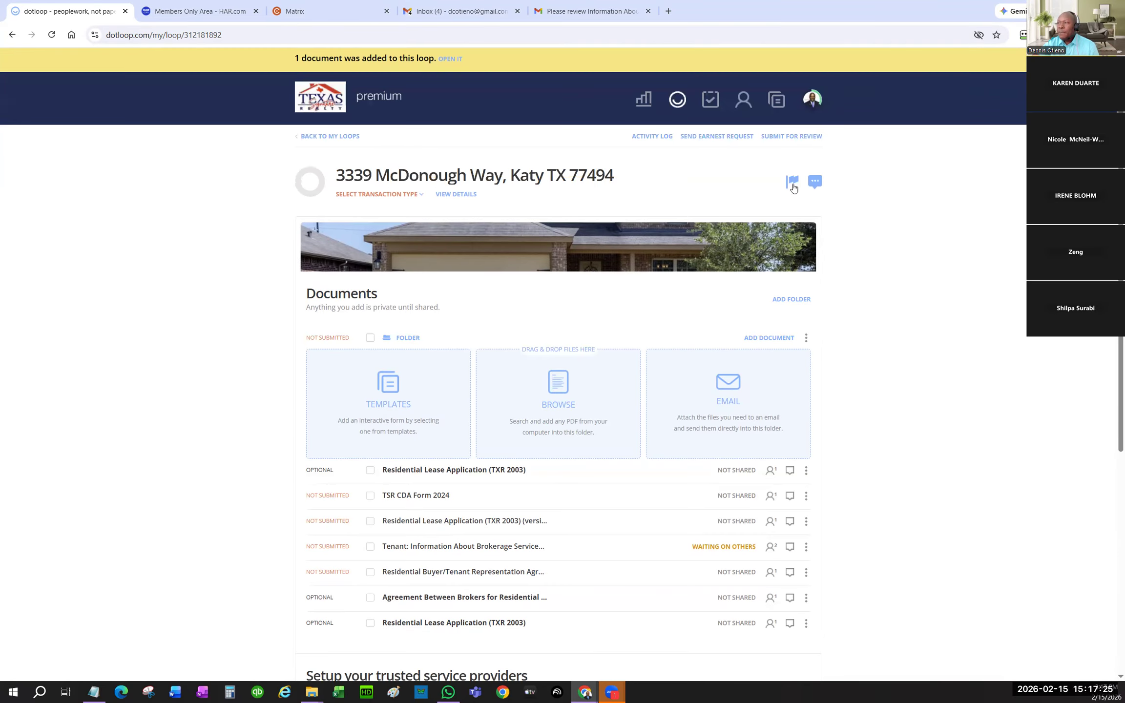
{"action": "left_click", "coordinate": [776, 100]}
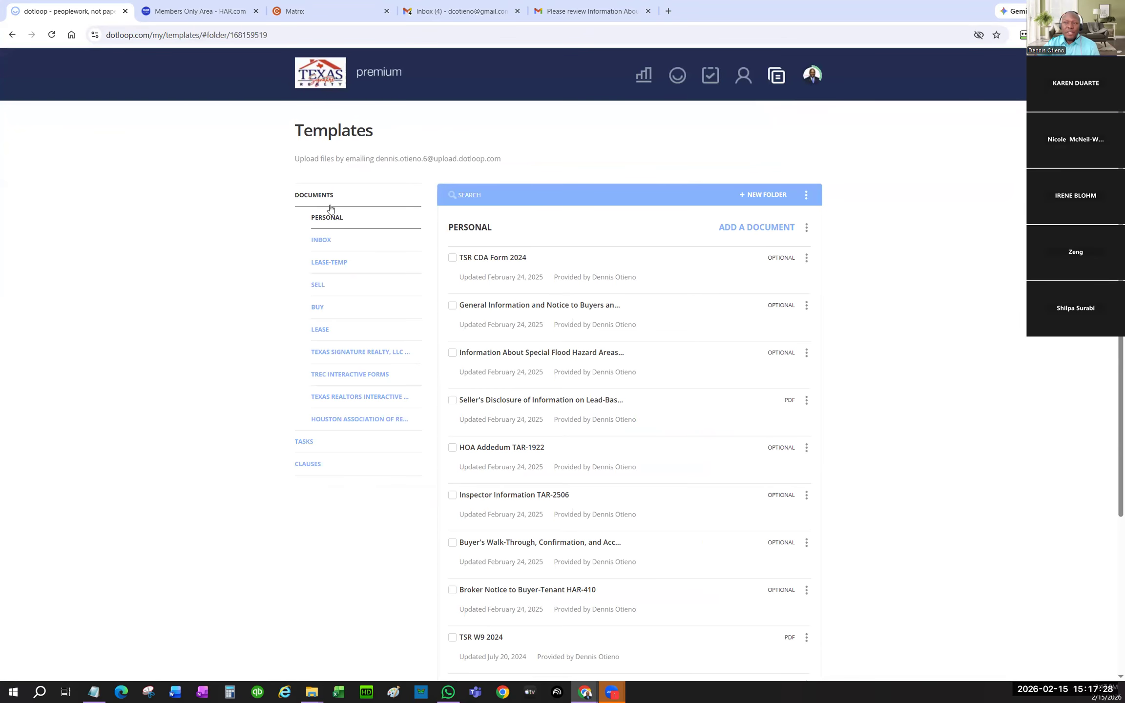